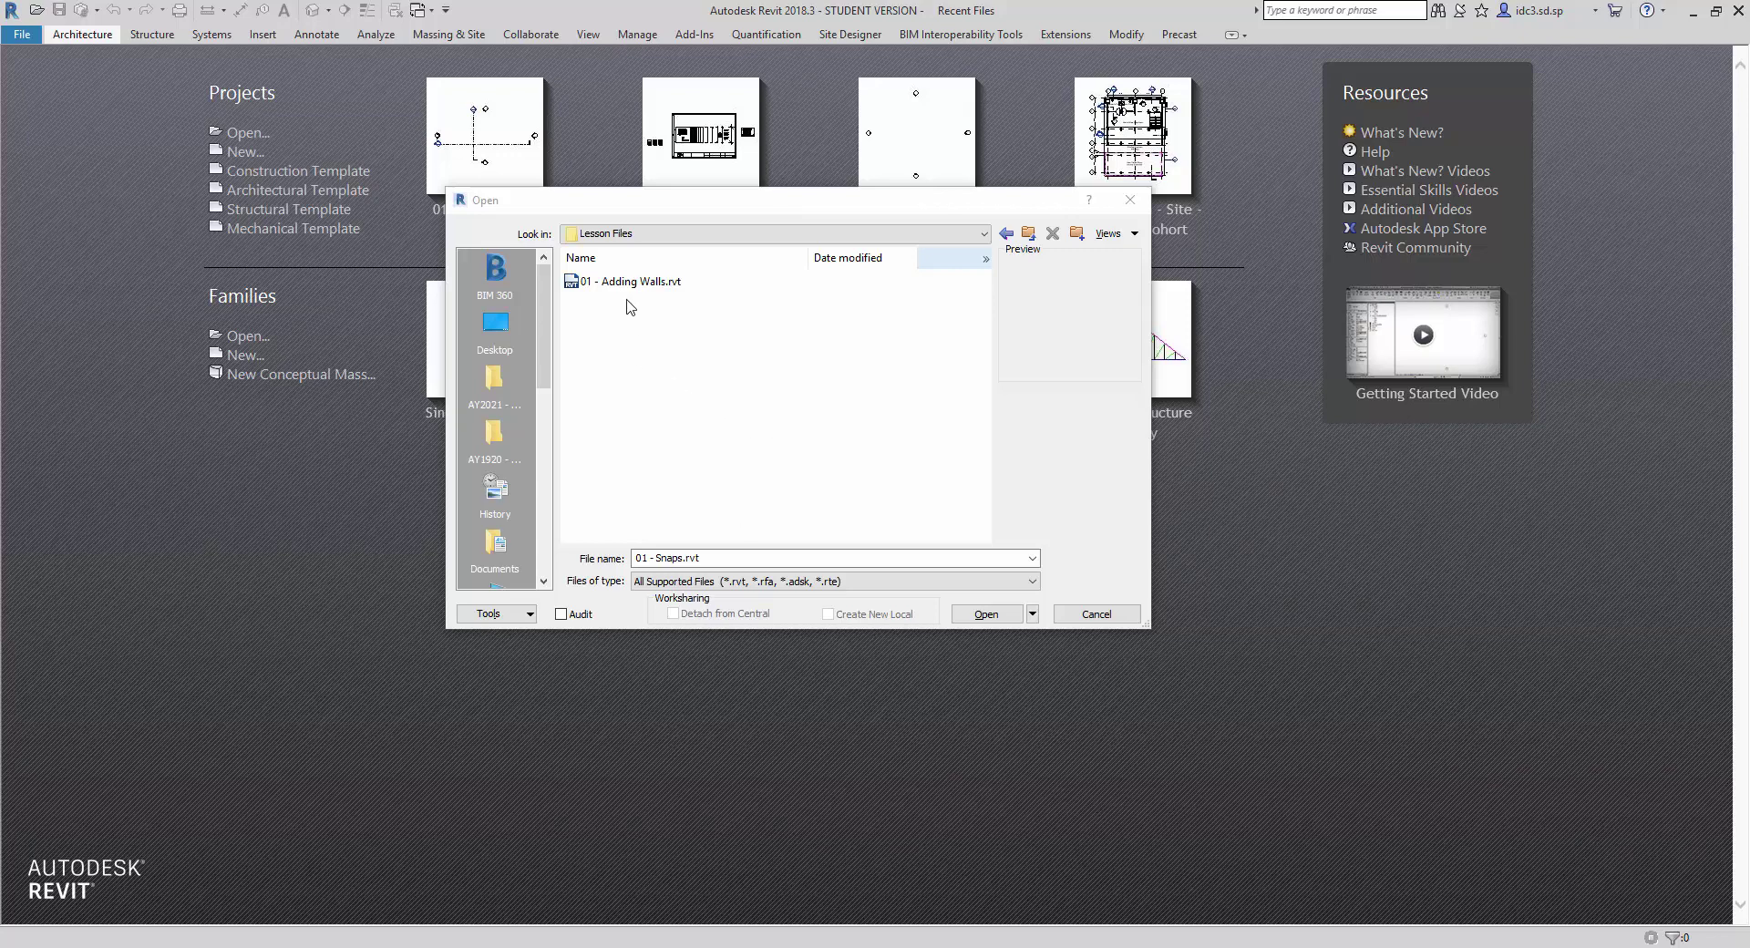
# Open the project file 01 - Adding Walls.rvt to show its 1st Storey plan.
pyautogui.click(636, 282)
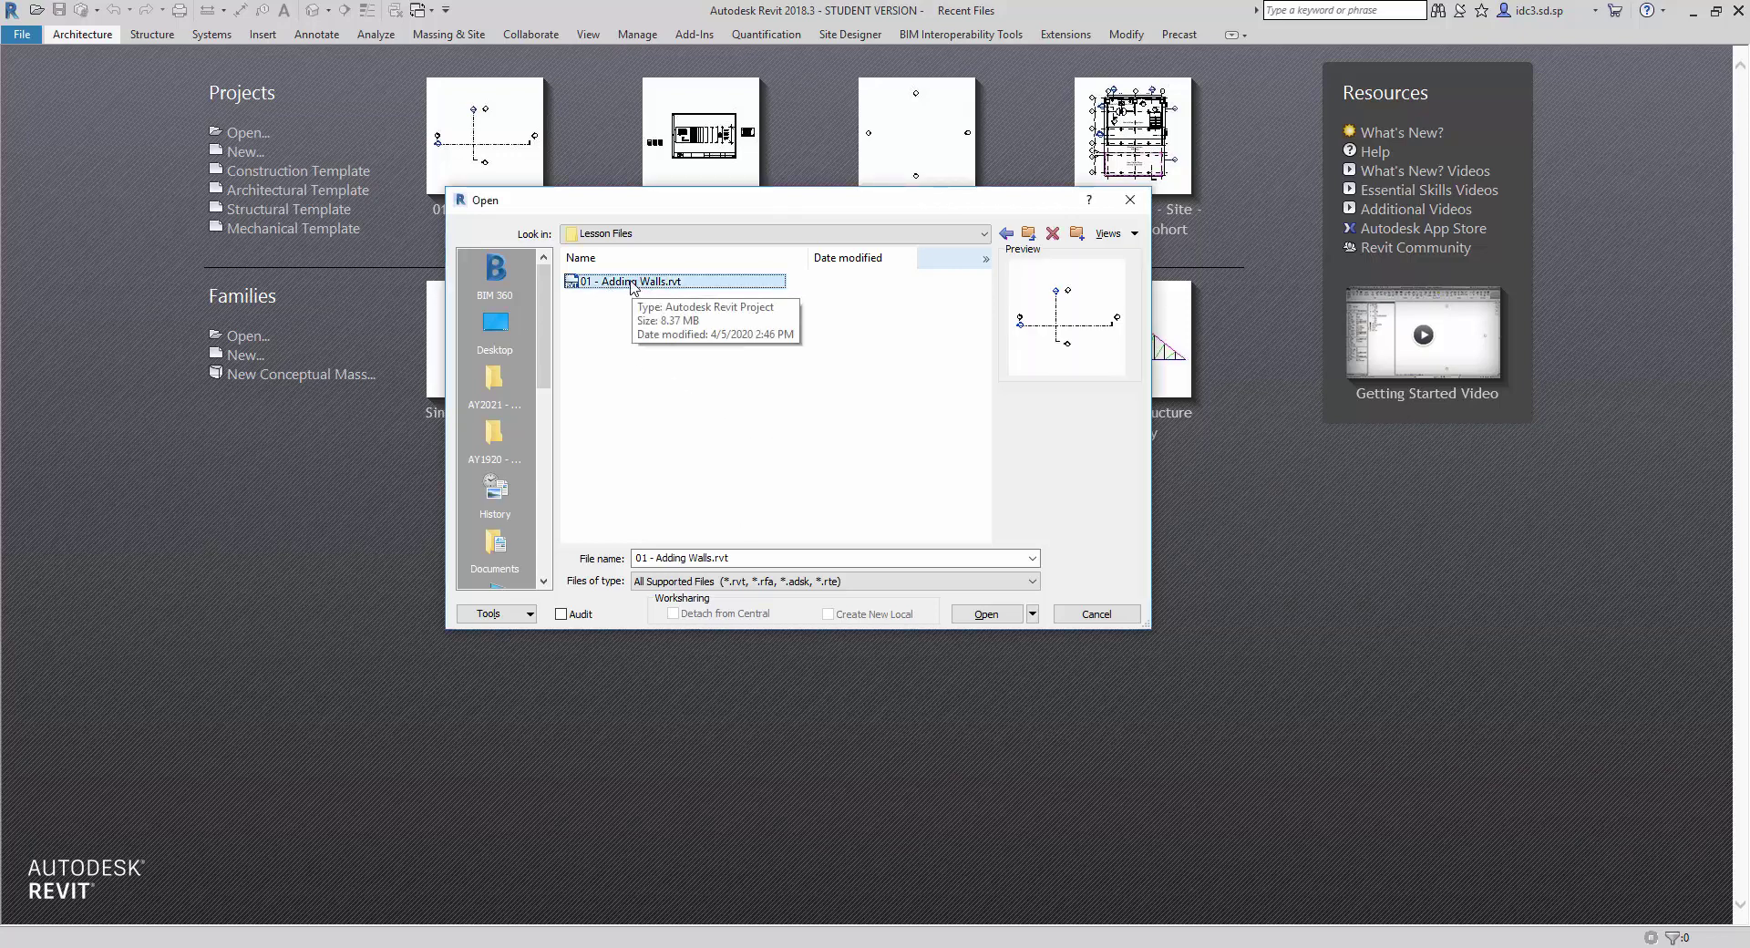
pyautogui.click(977, 615)
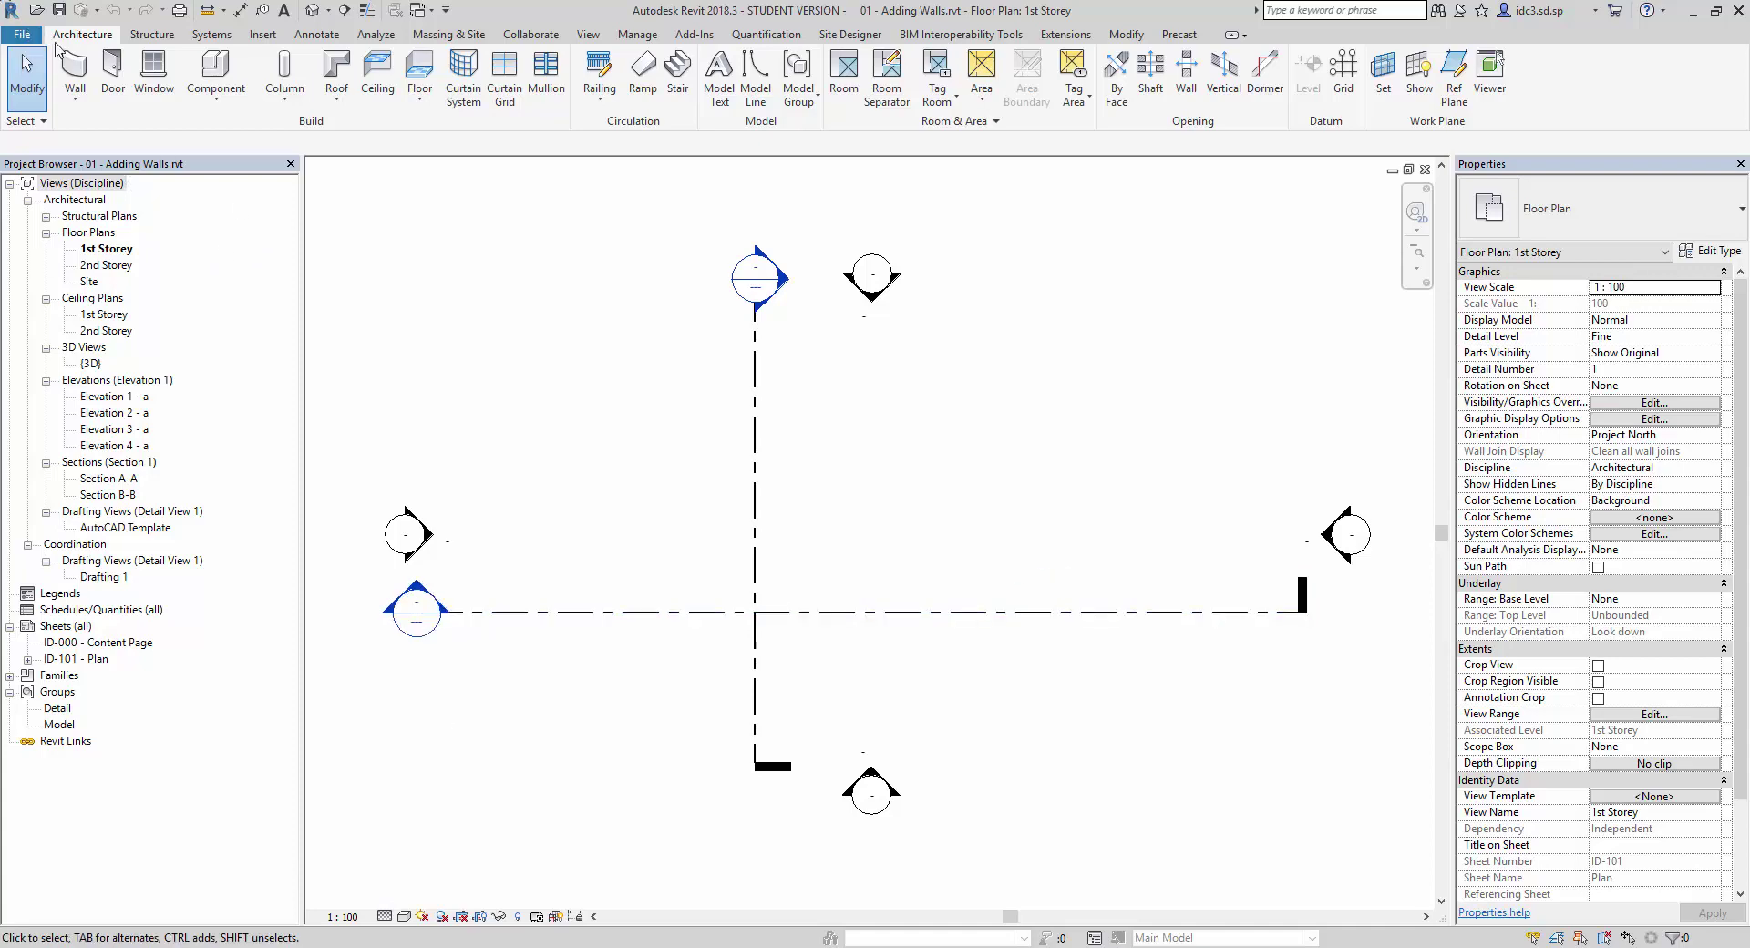
# Start Wall: Architectural (WA) with the 200mm Brick Wall + 20mm Plaster type.
pyautogui.press('alt')
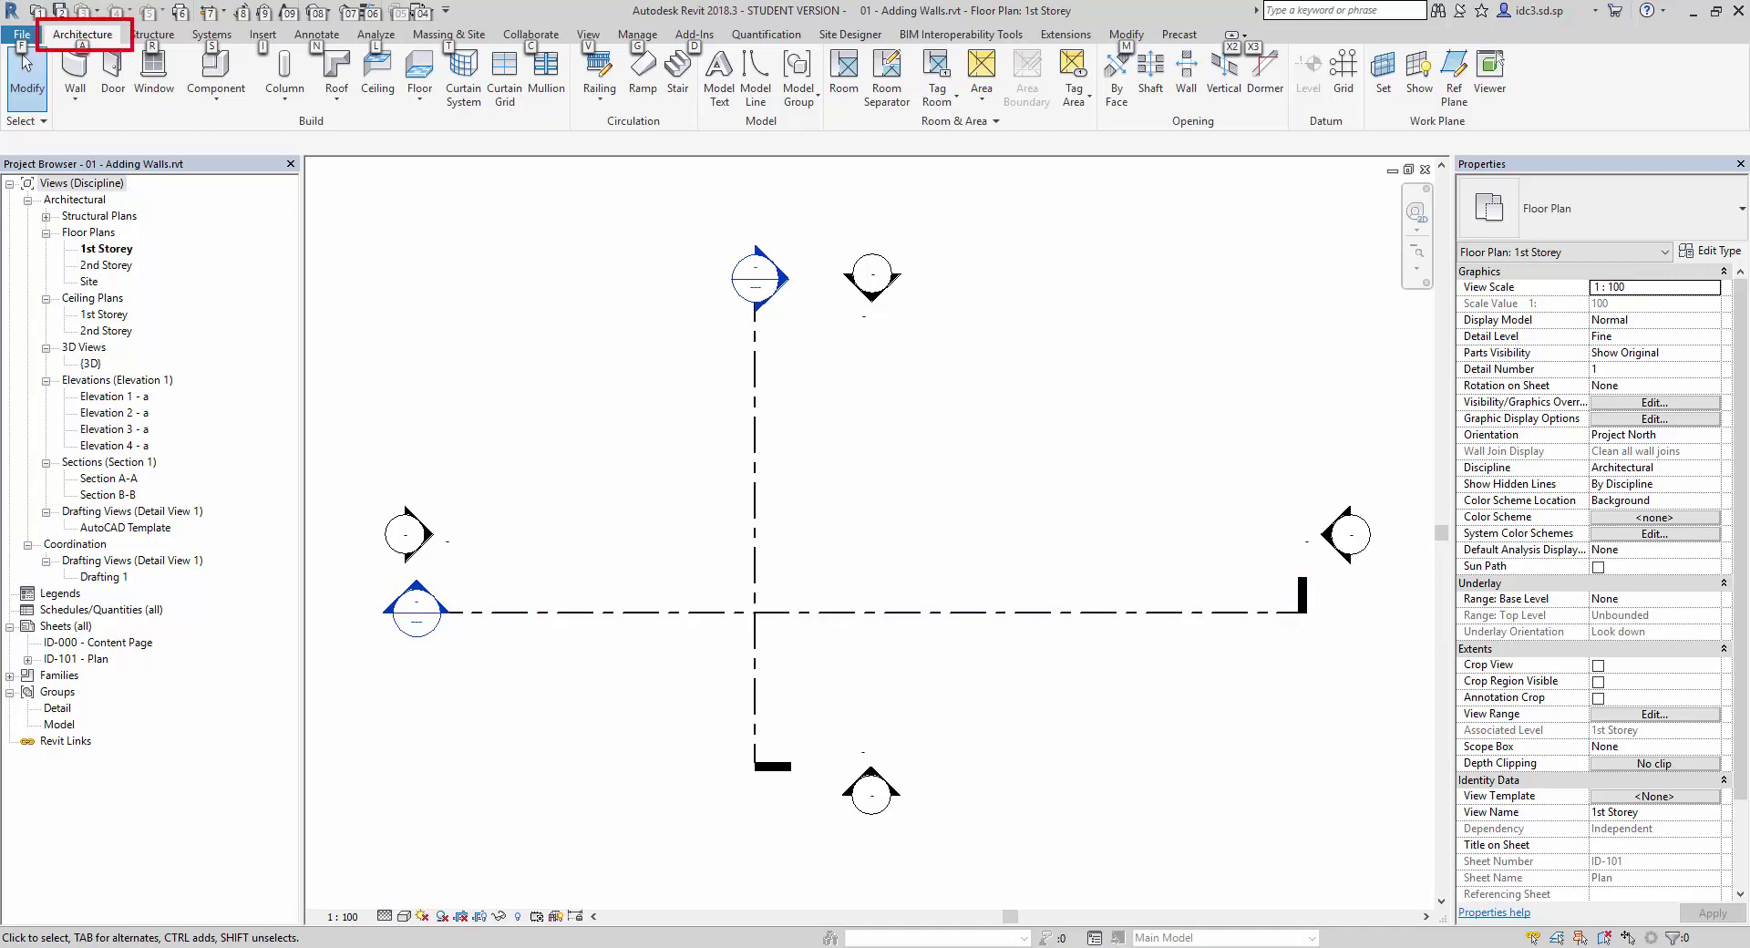
pyautogui.click(74, 92)
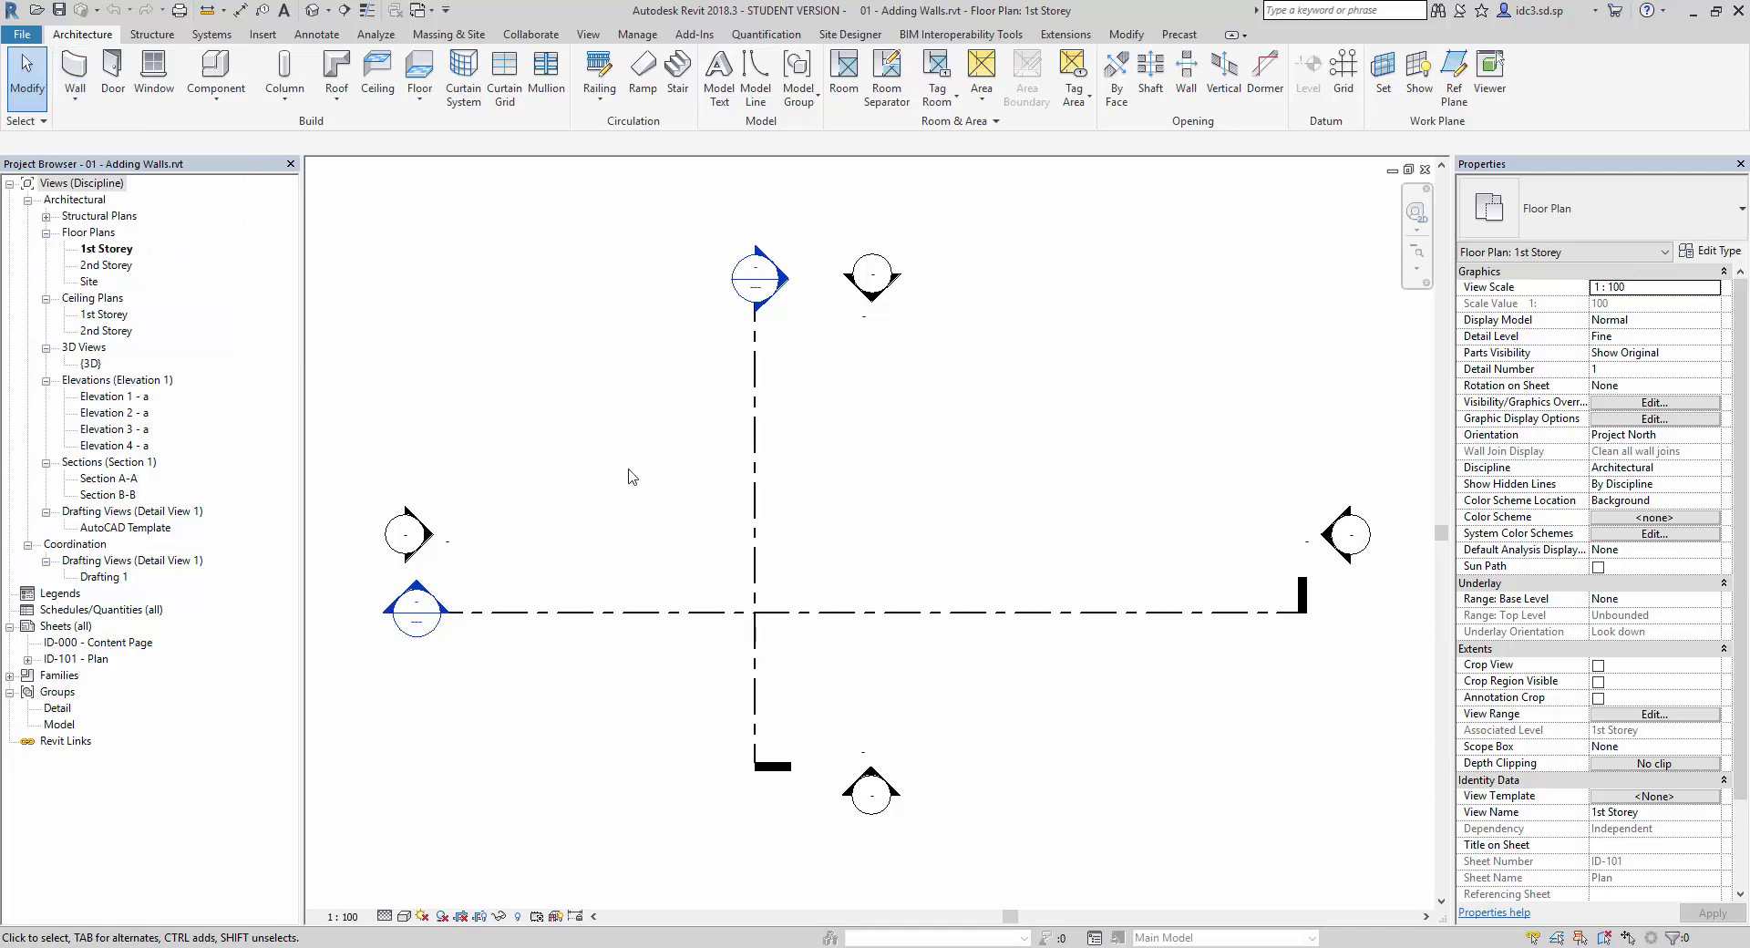
pyautogui.press('w')
pyautogui.press('a')
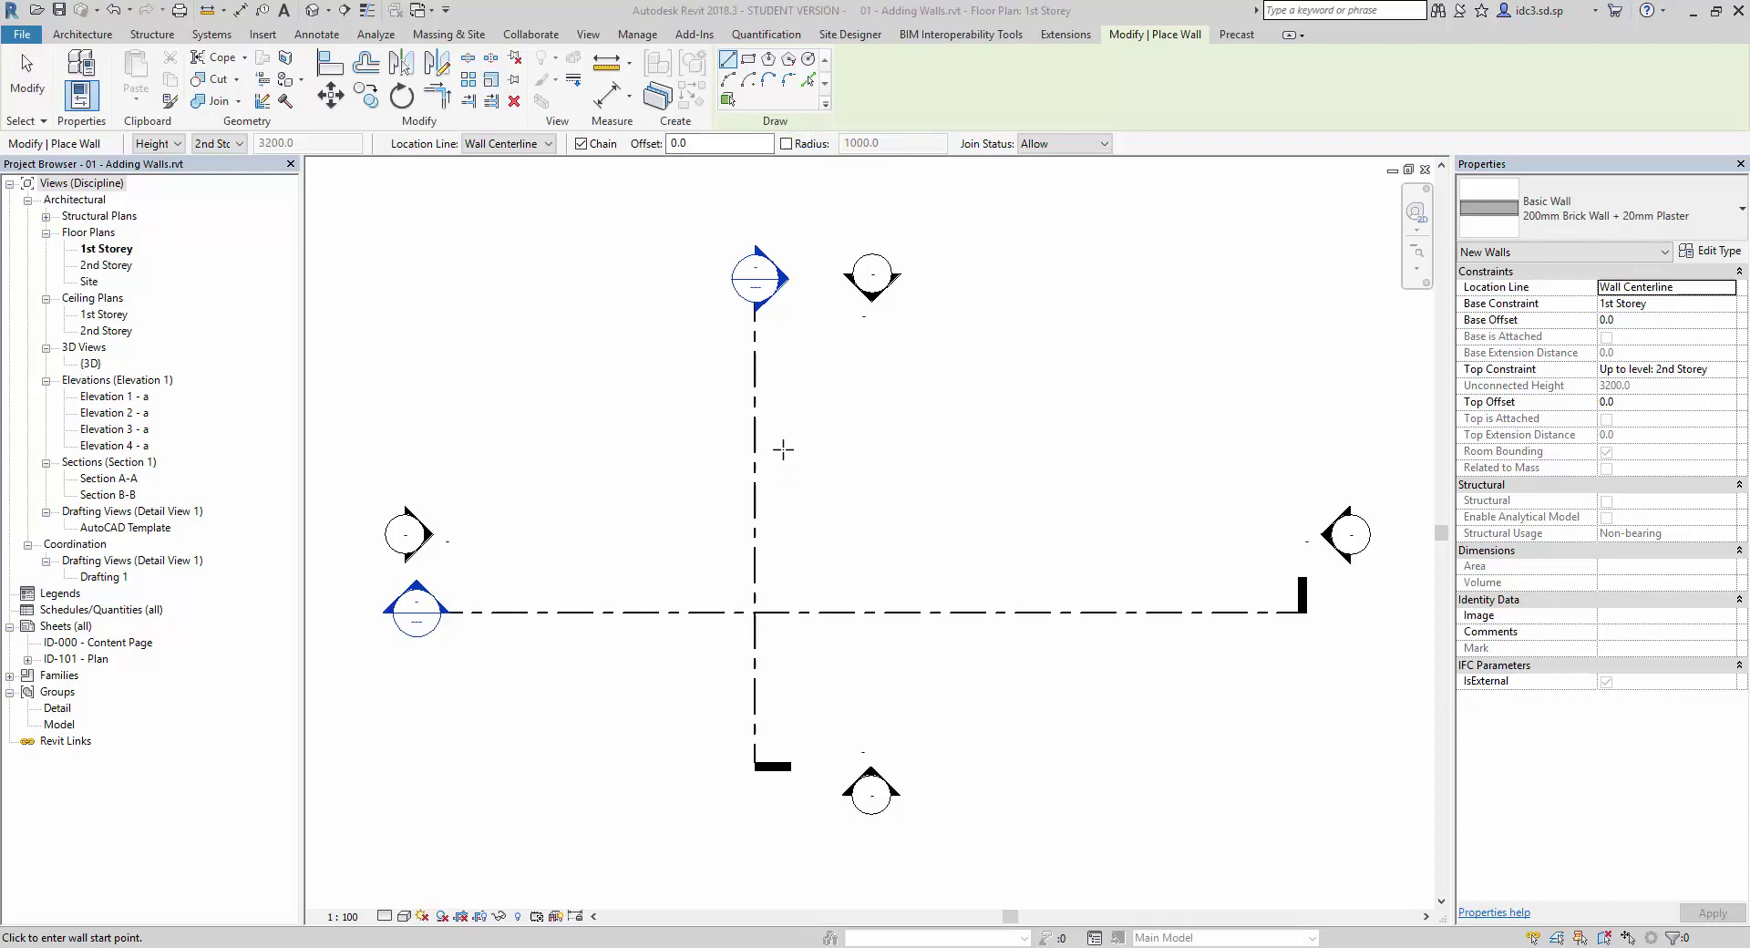
# Draw a 3200 mm horizontal Line wall above-left of the grid crossing, then stop.
pyautogui.click(729, 64)
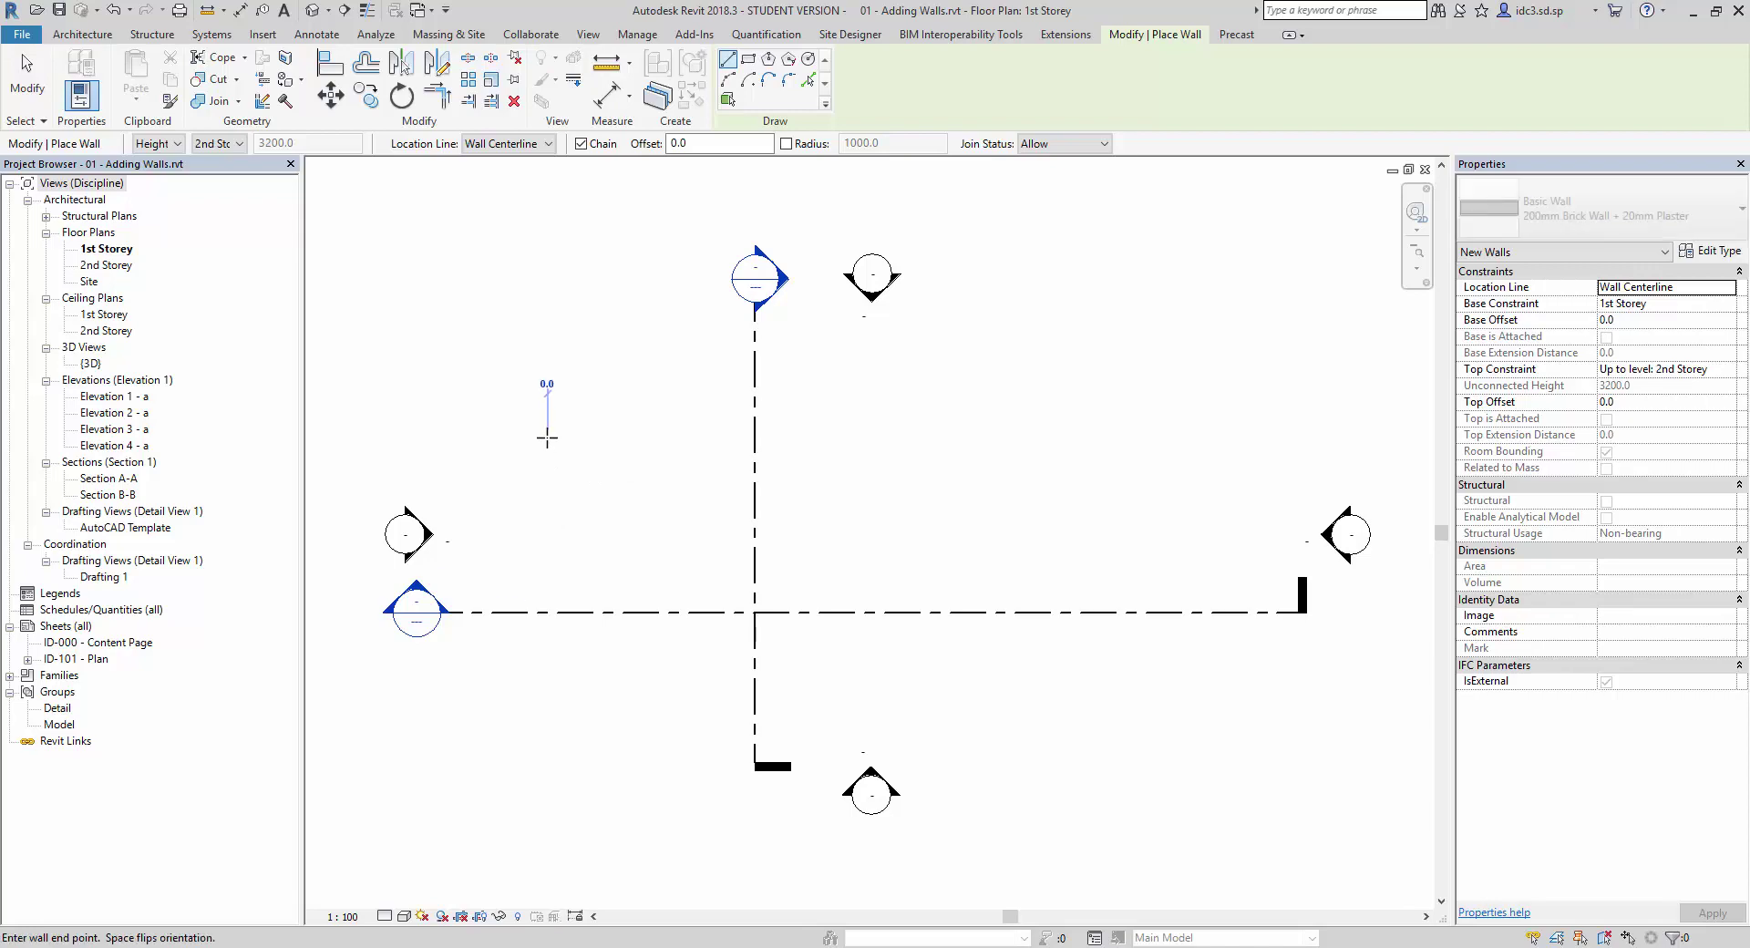
pyautogui.click(548, 435)
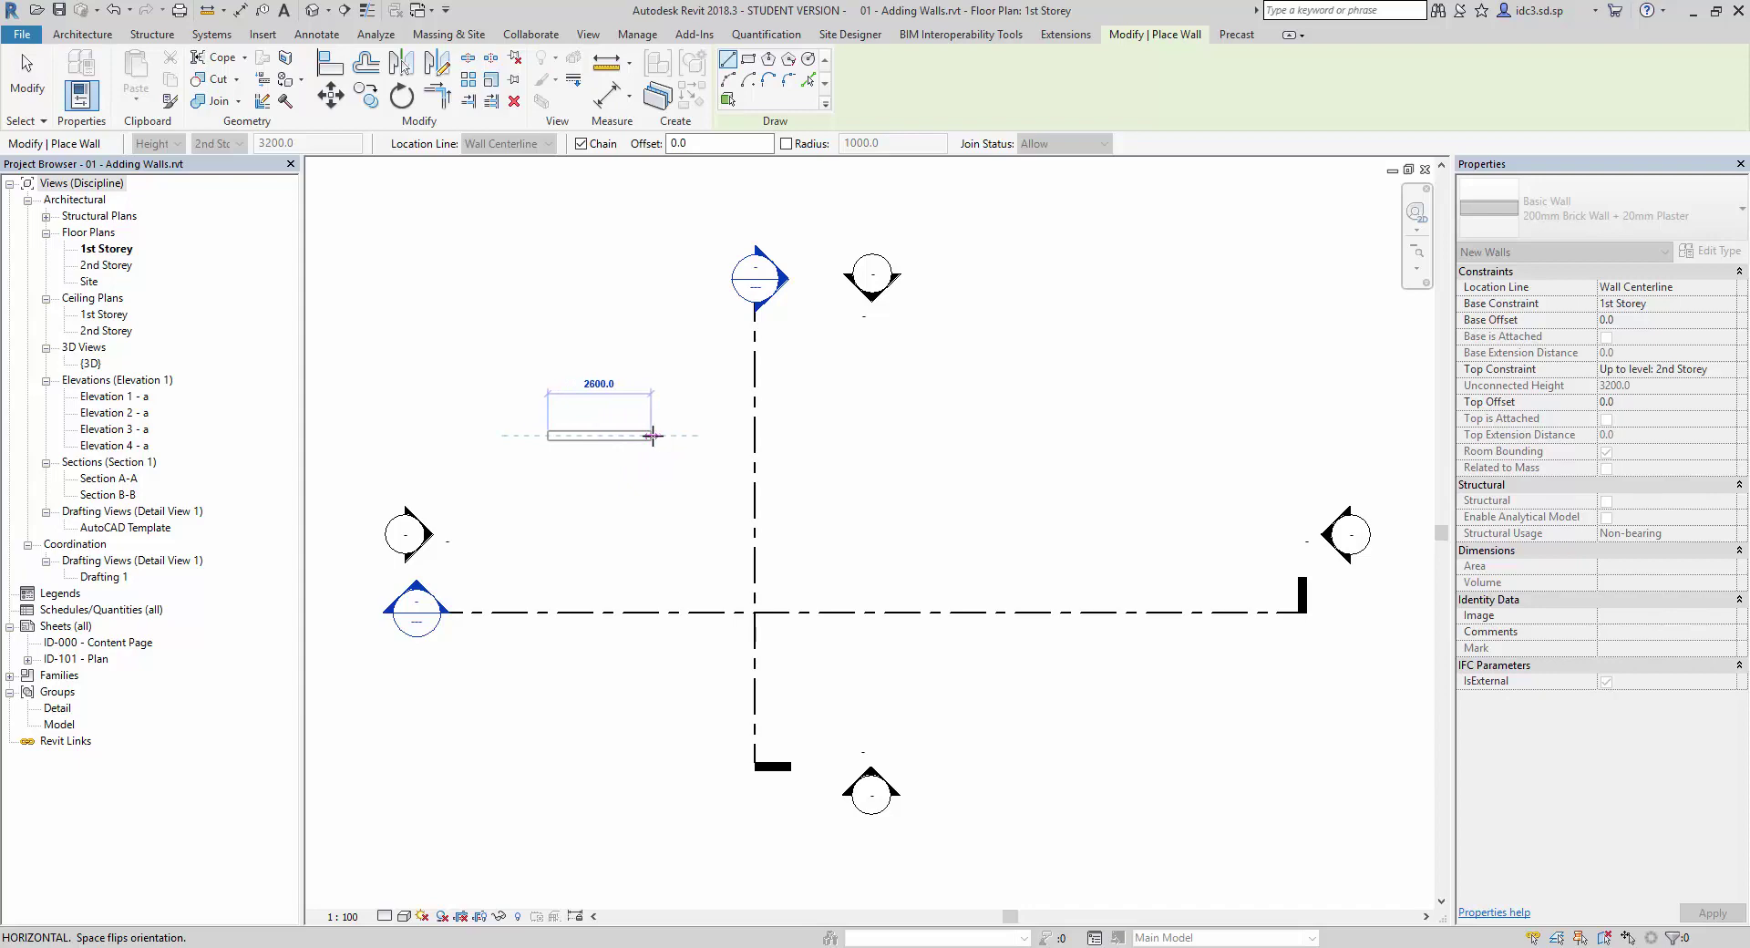
pyautogui.scroll(2, 658, 436)
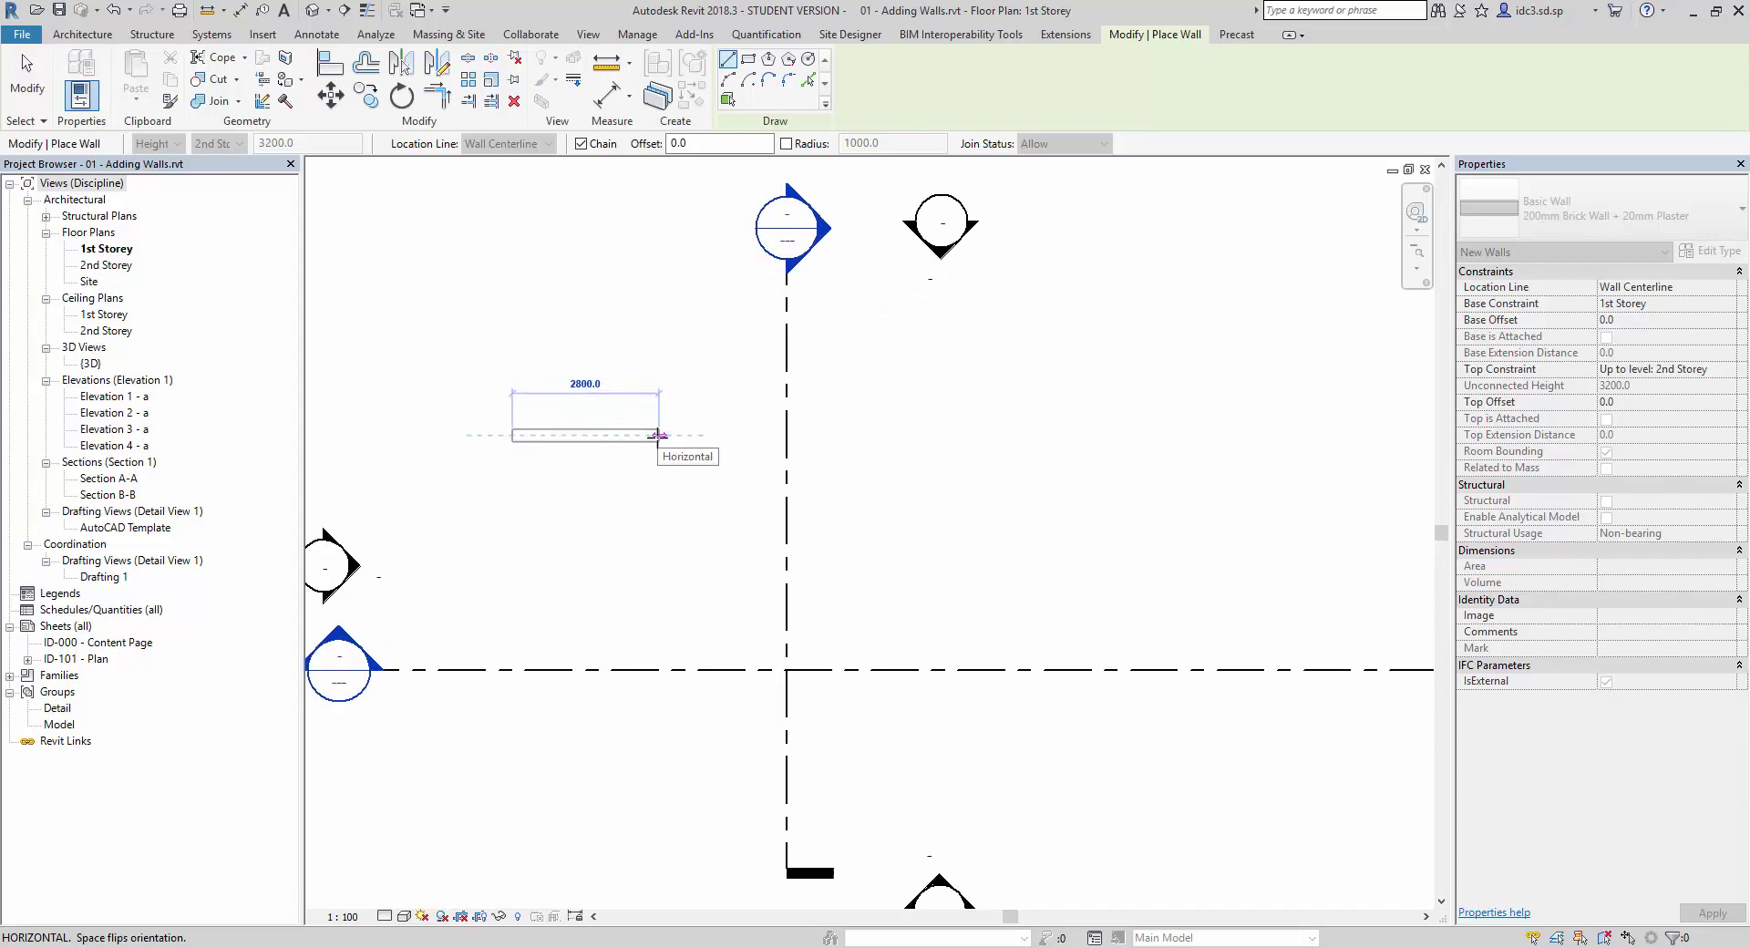
pyautogui.scroll(-1, 655, 433)
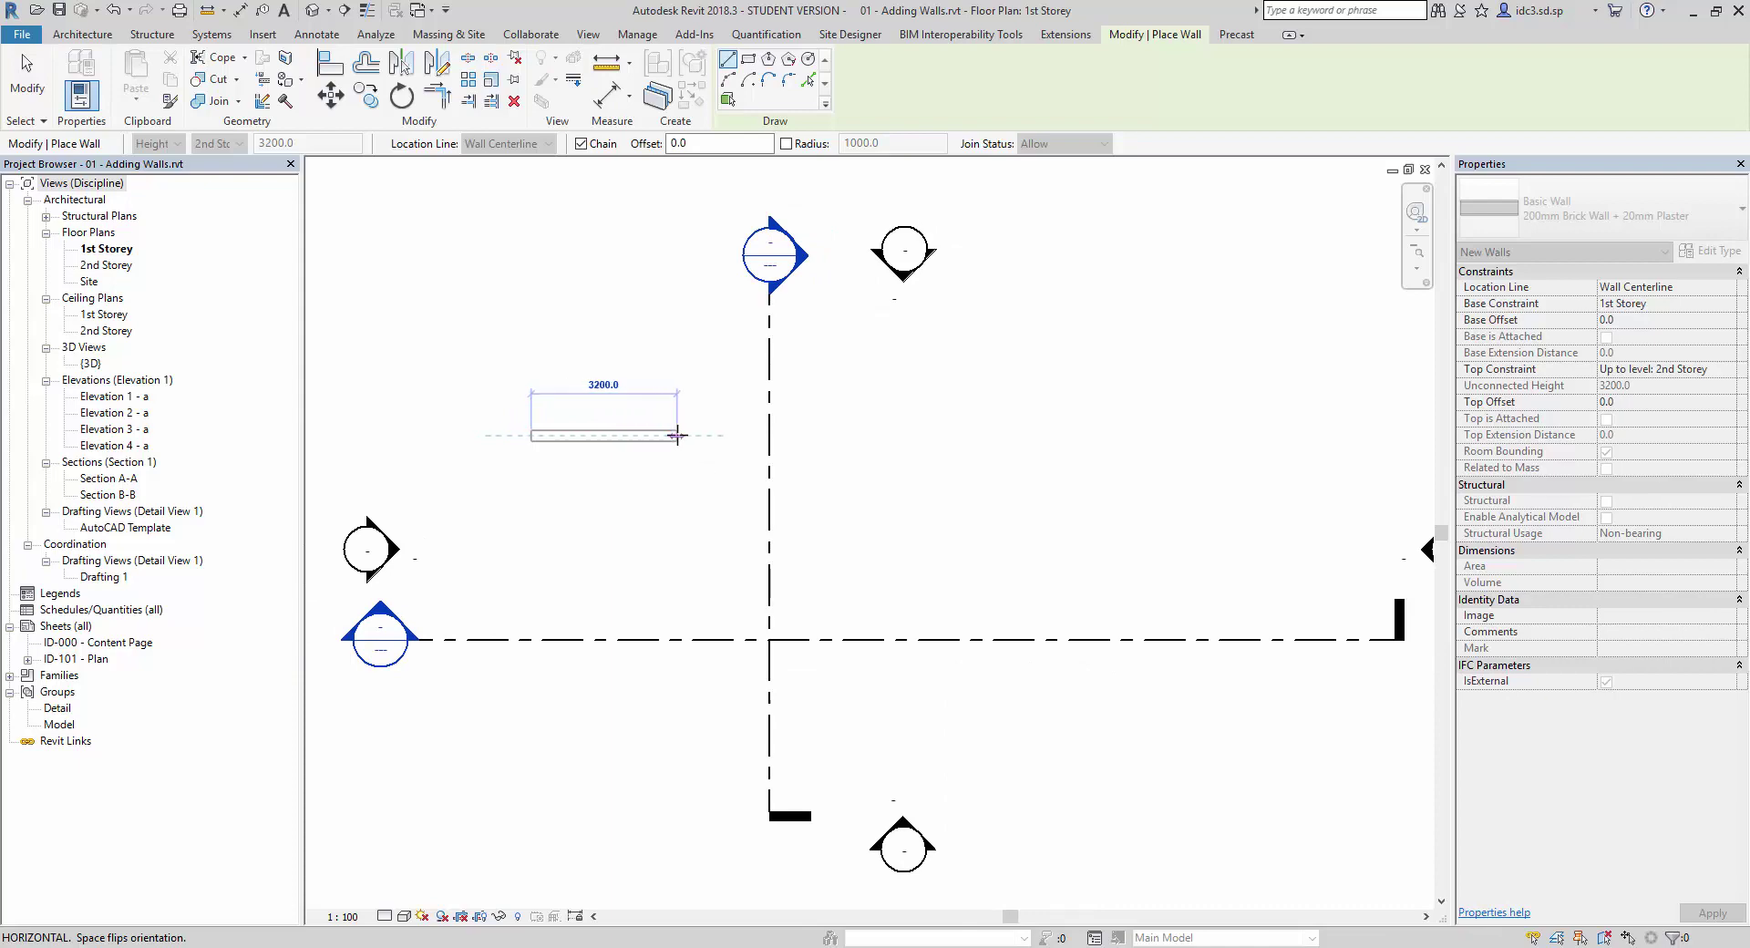
pyautogui.click(677, 435)
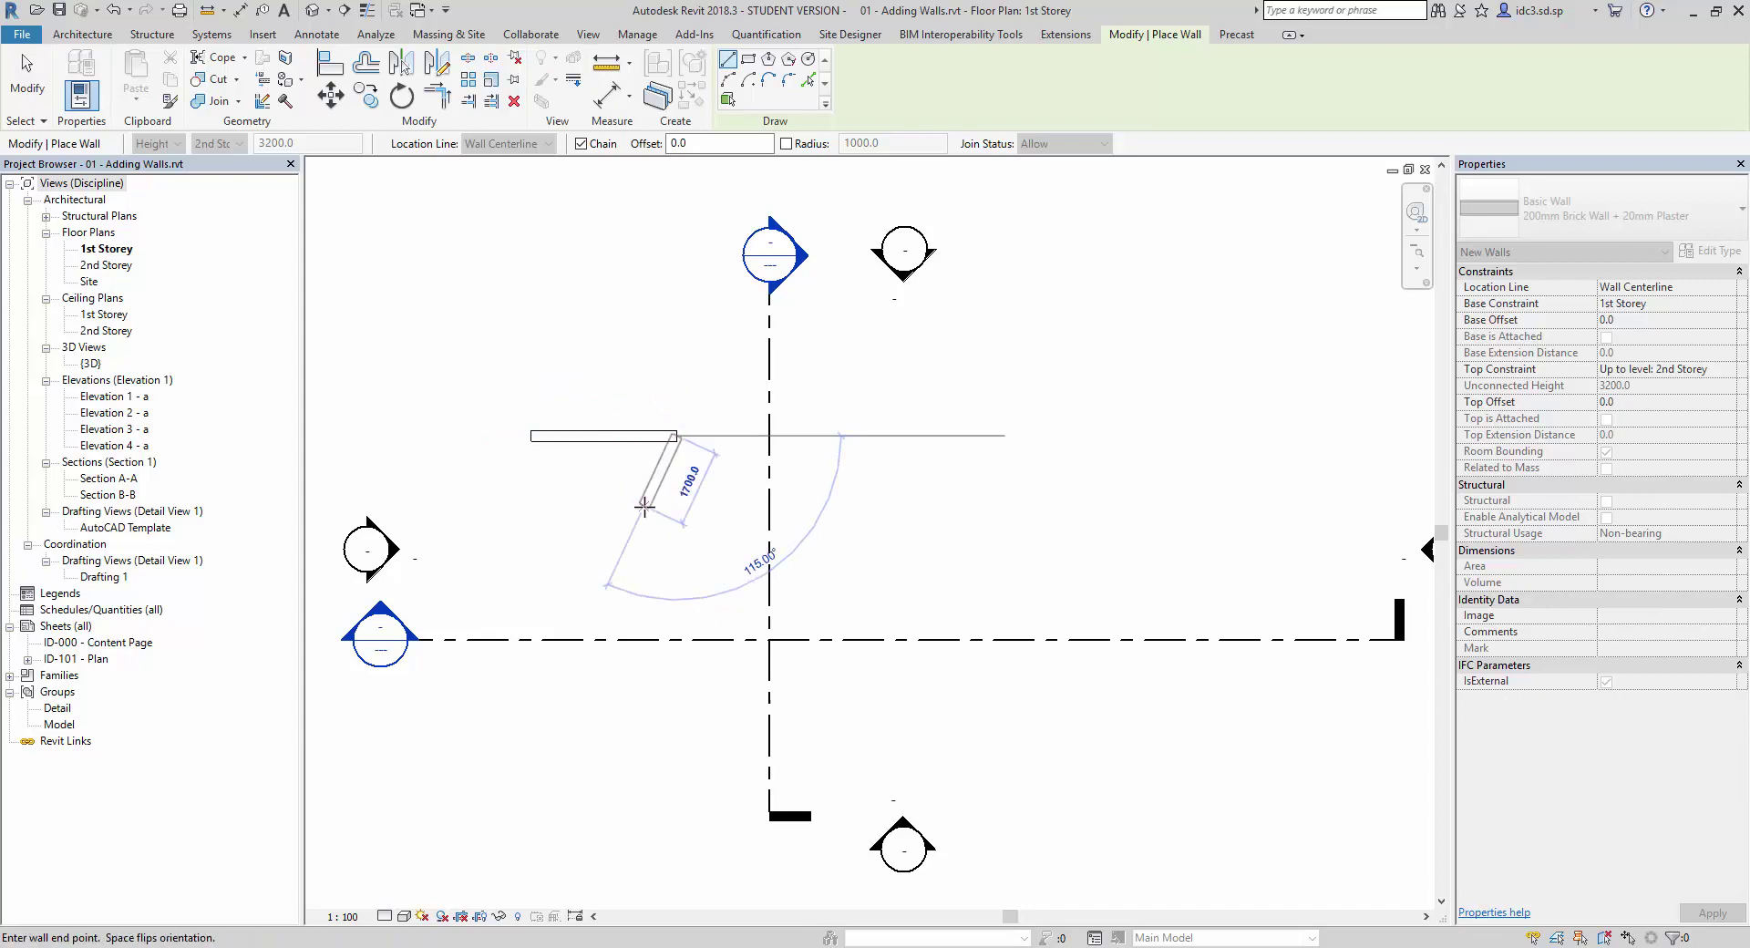
pyautogui.press('Escape')
pyautogui.press('Escape')
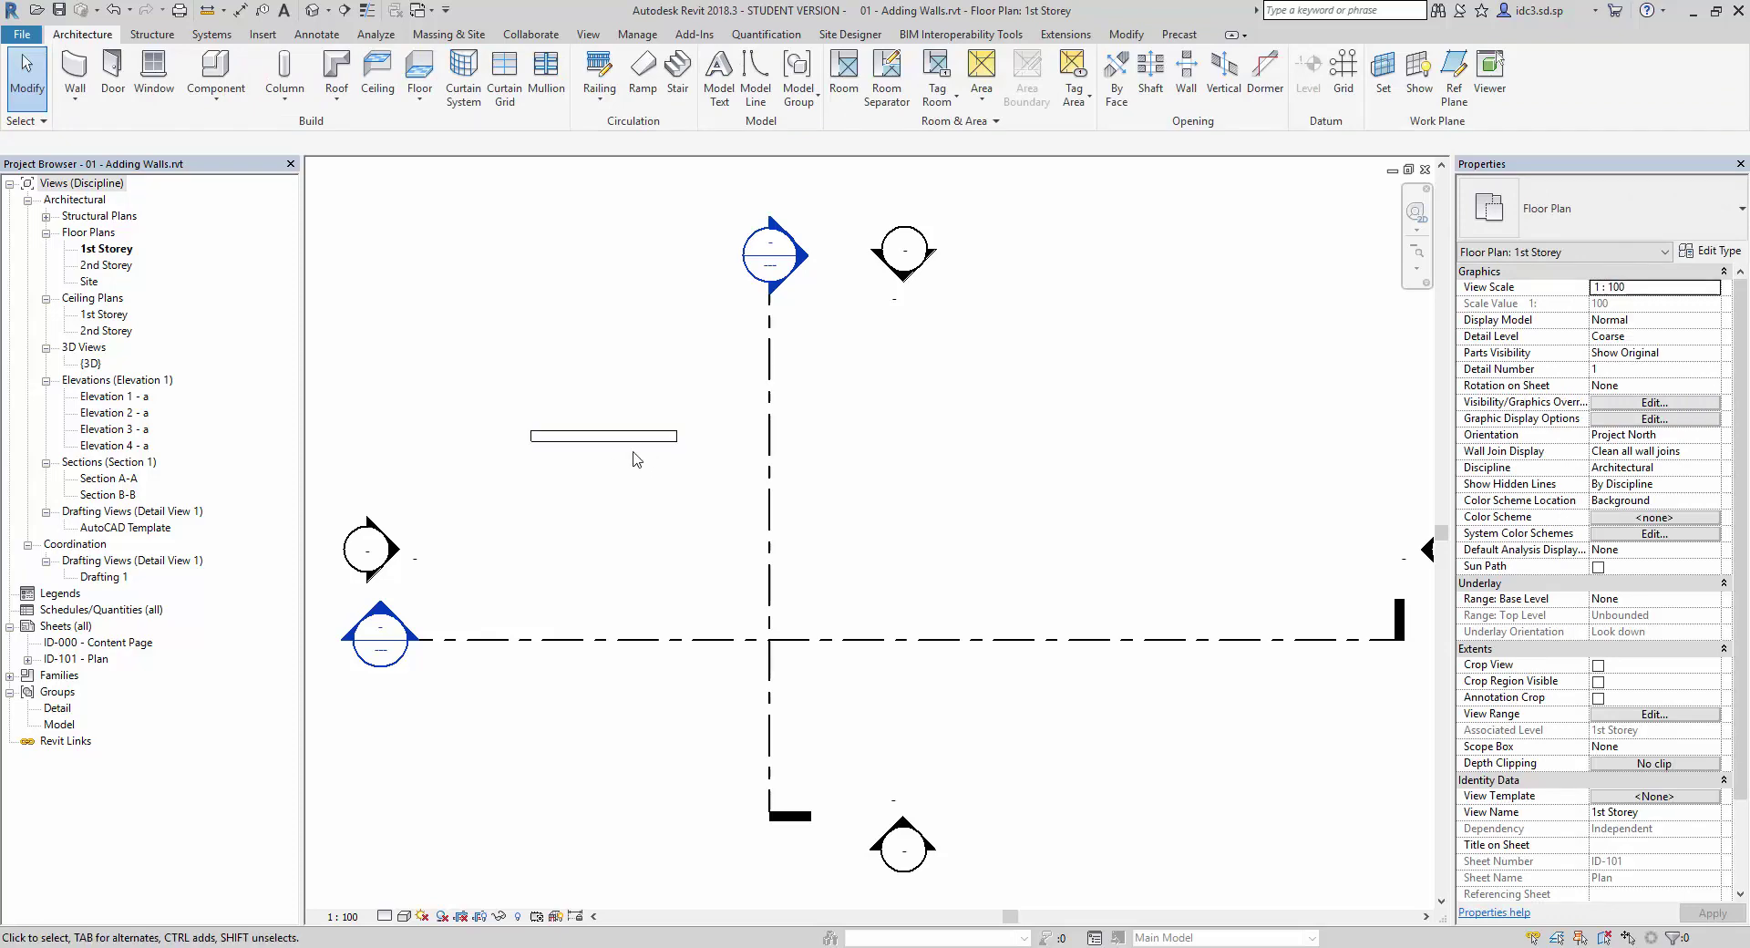
# Change the horizontal wall's temporary length dimension from 3200 to 3000 mm.
pyautogui.click(642, 439)
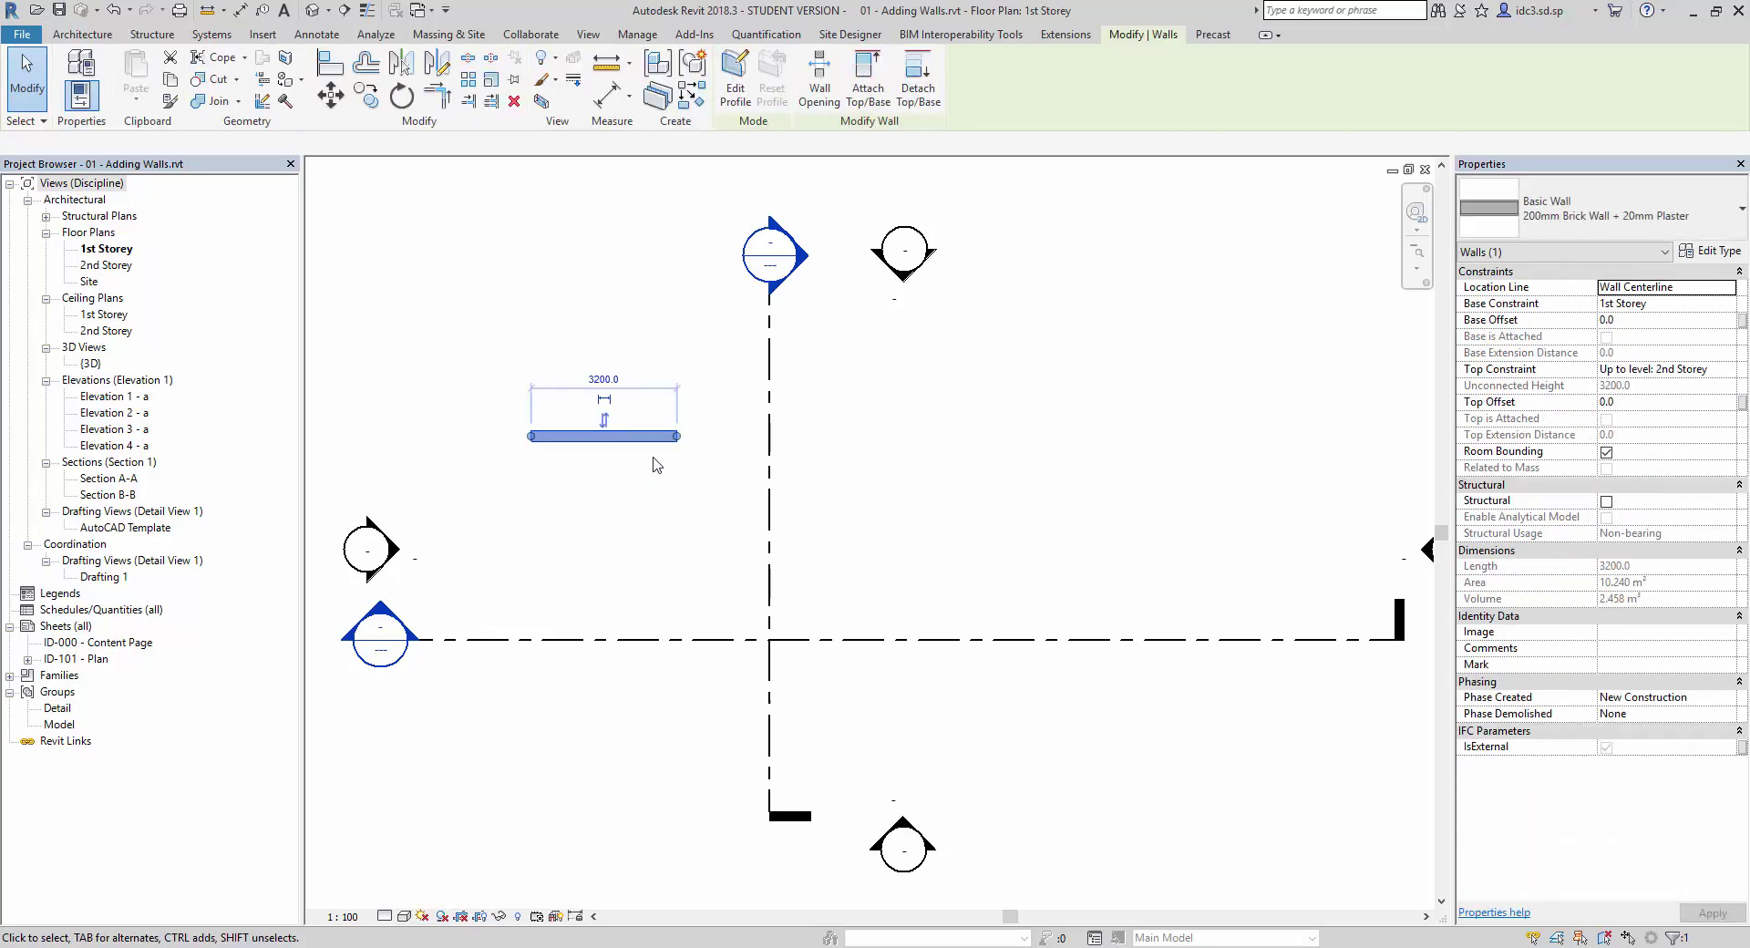
pyautogui.click(653, 465)
pyautogui.click(644, 439)
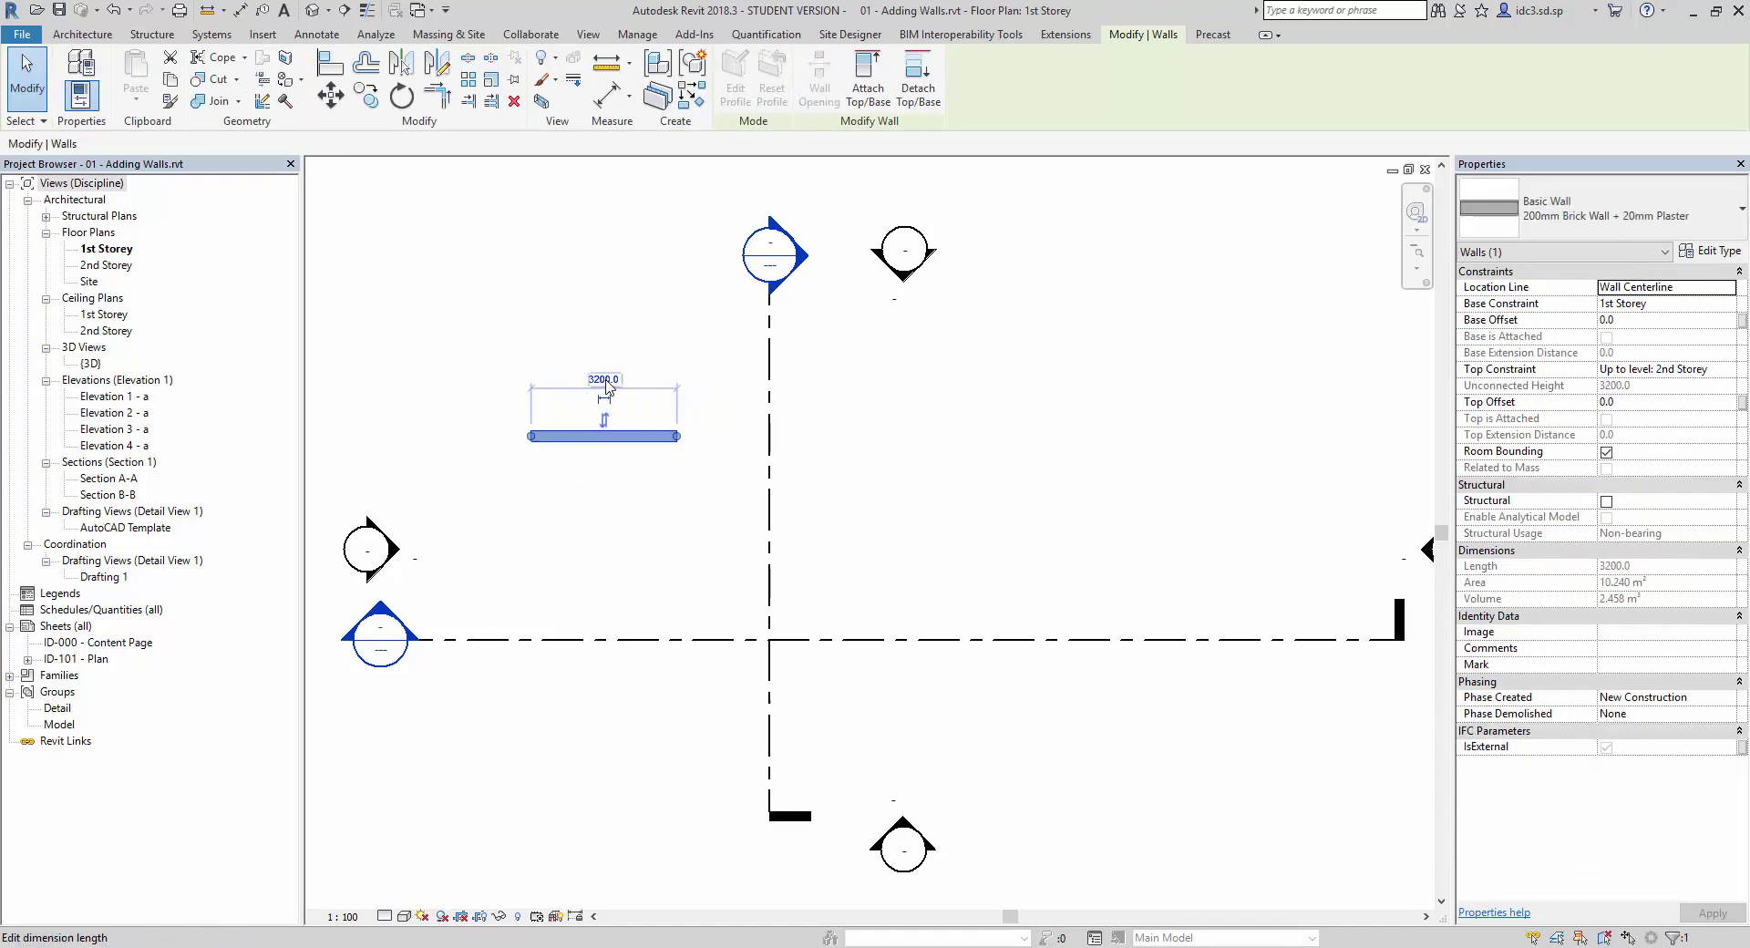
pyautogui.click(605, 381)
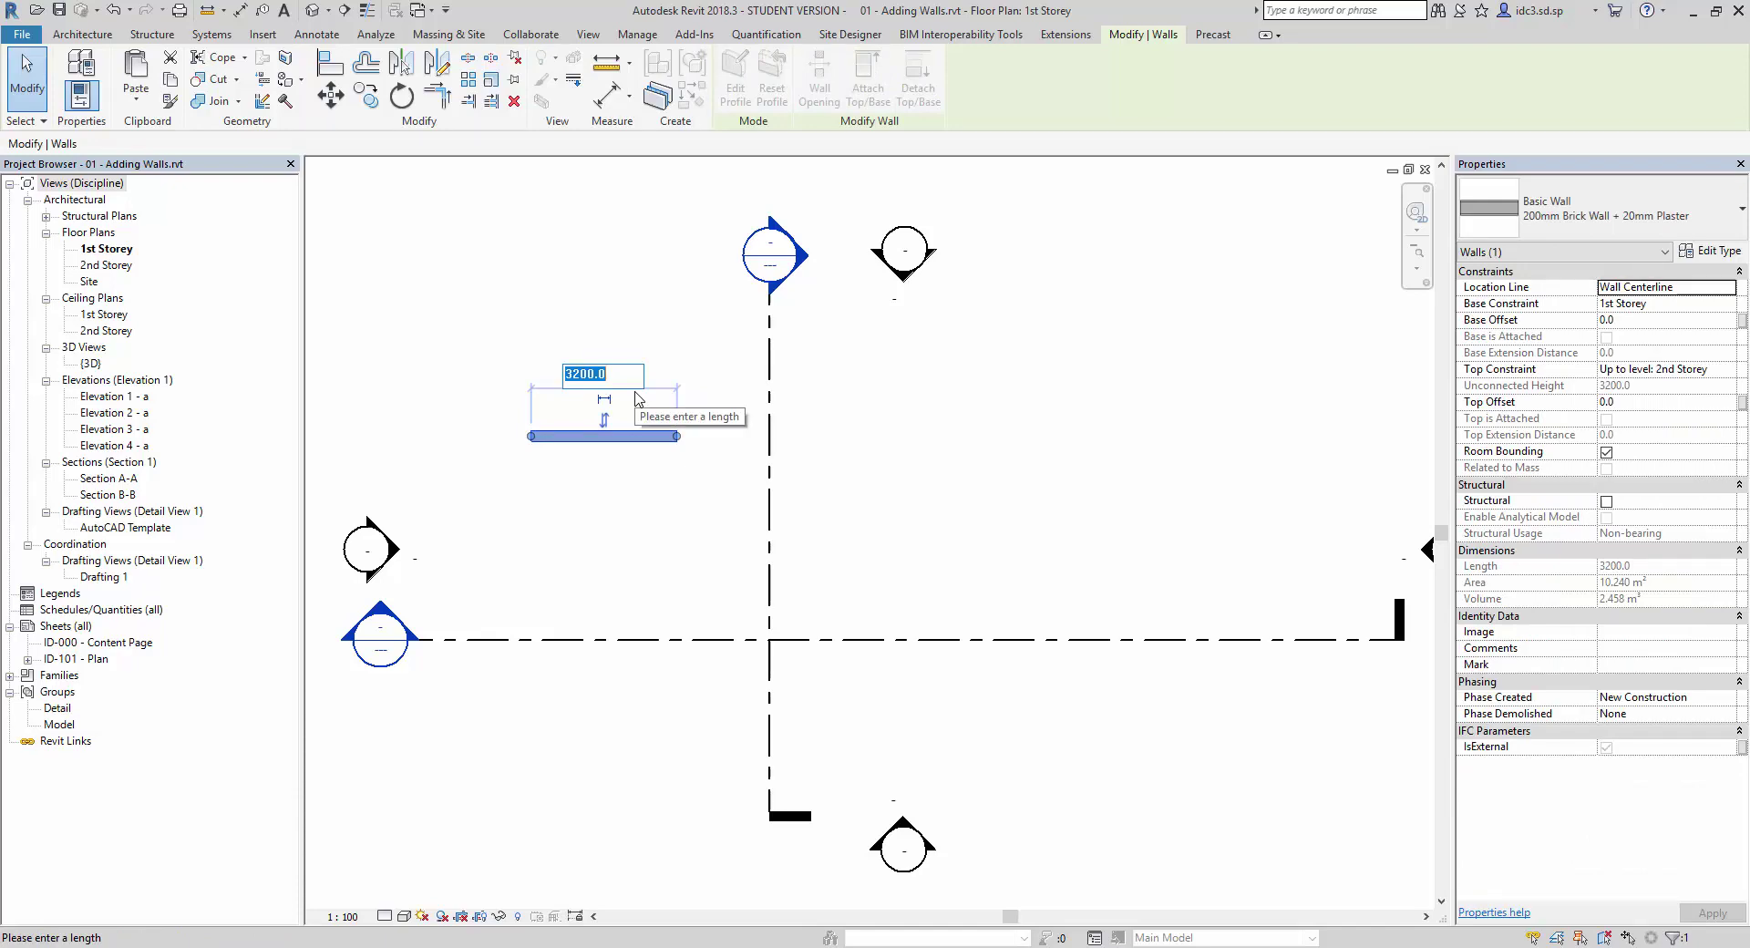
pyautogui.write('300')
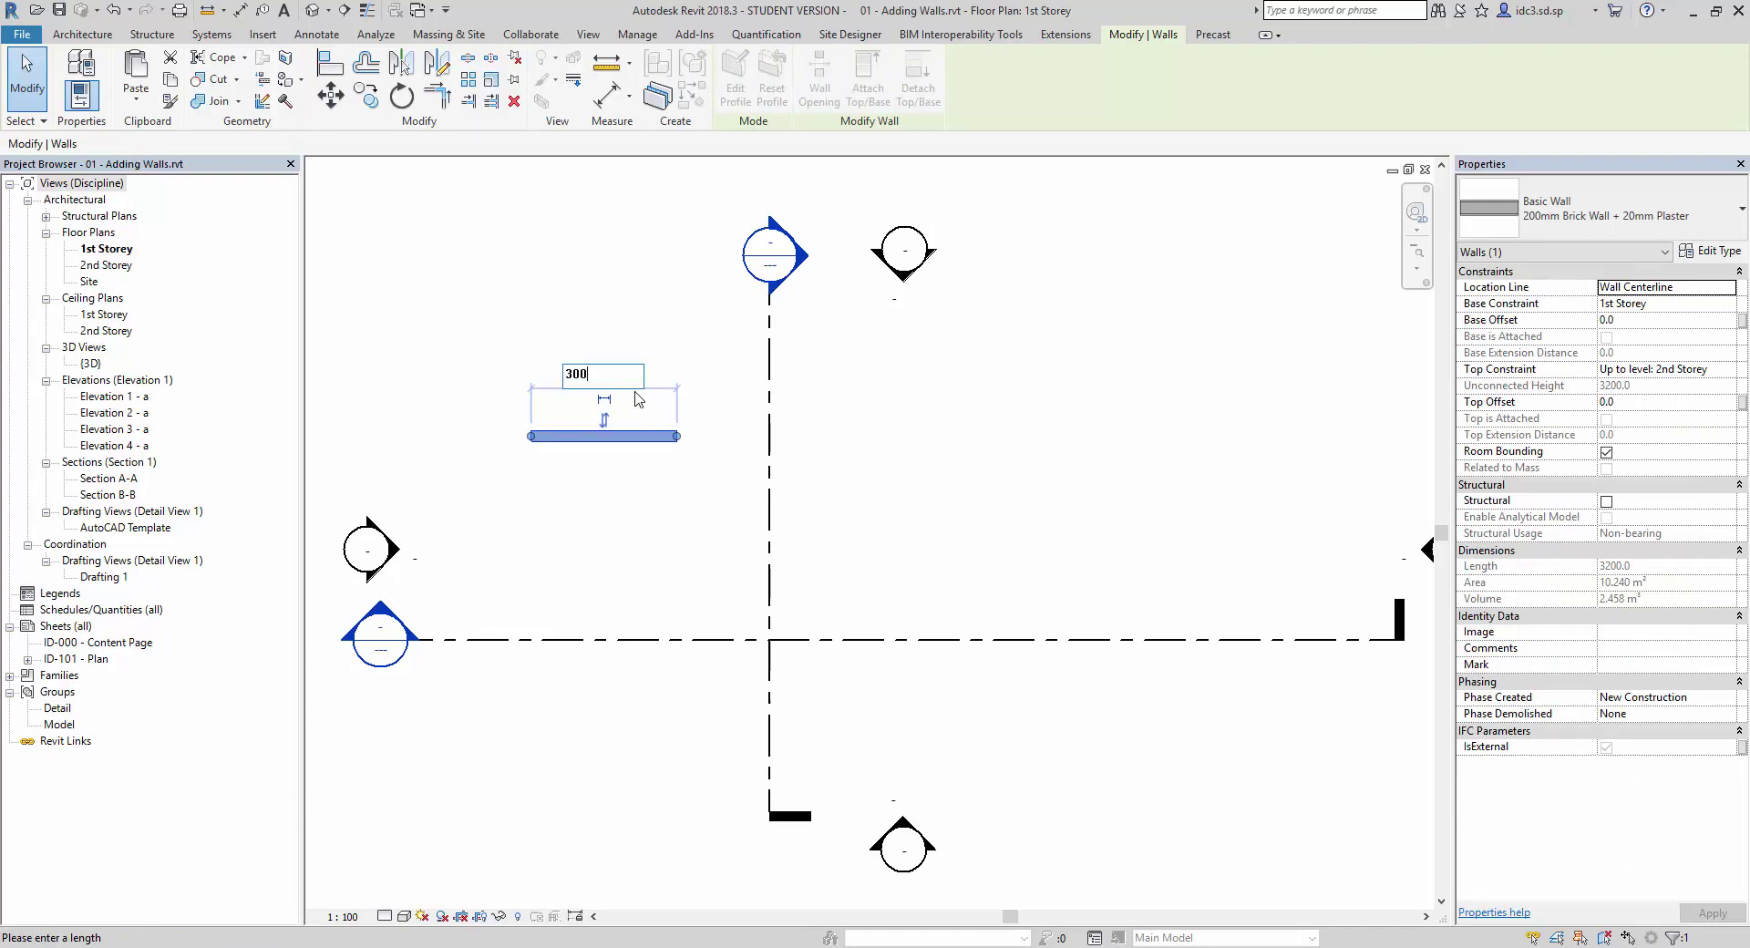
pyautogui.press('Return')
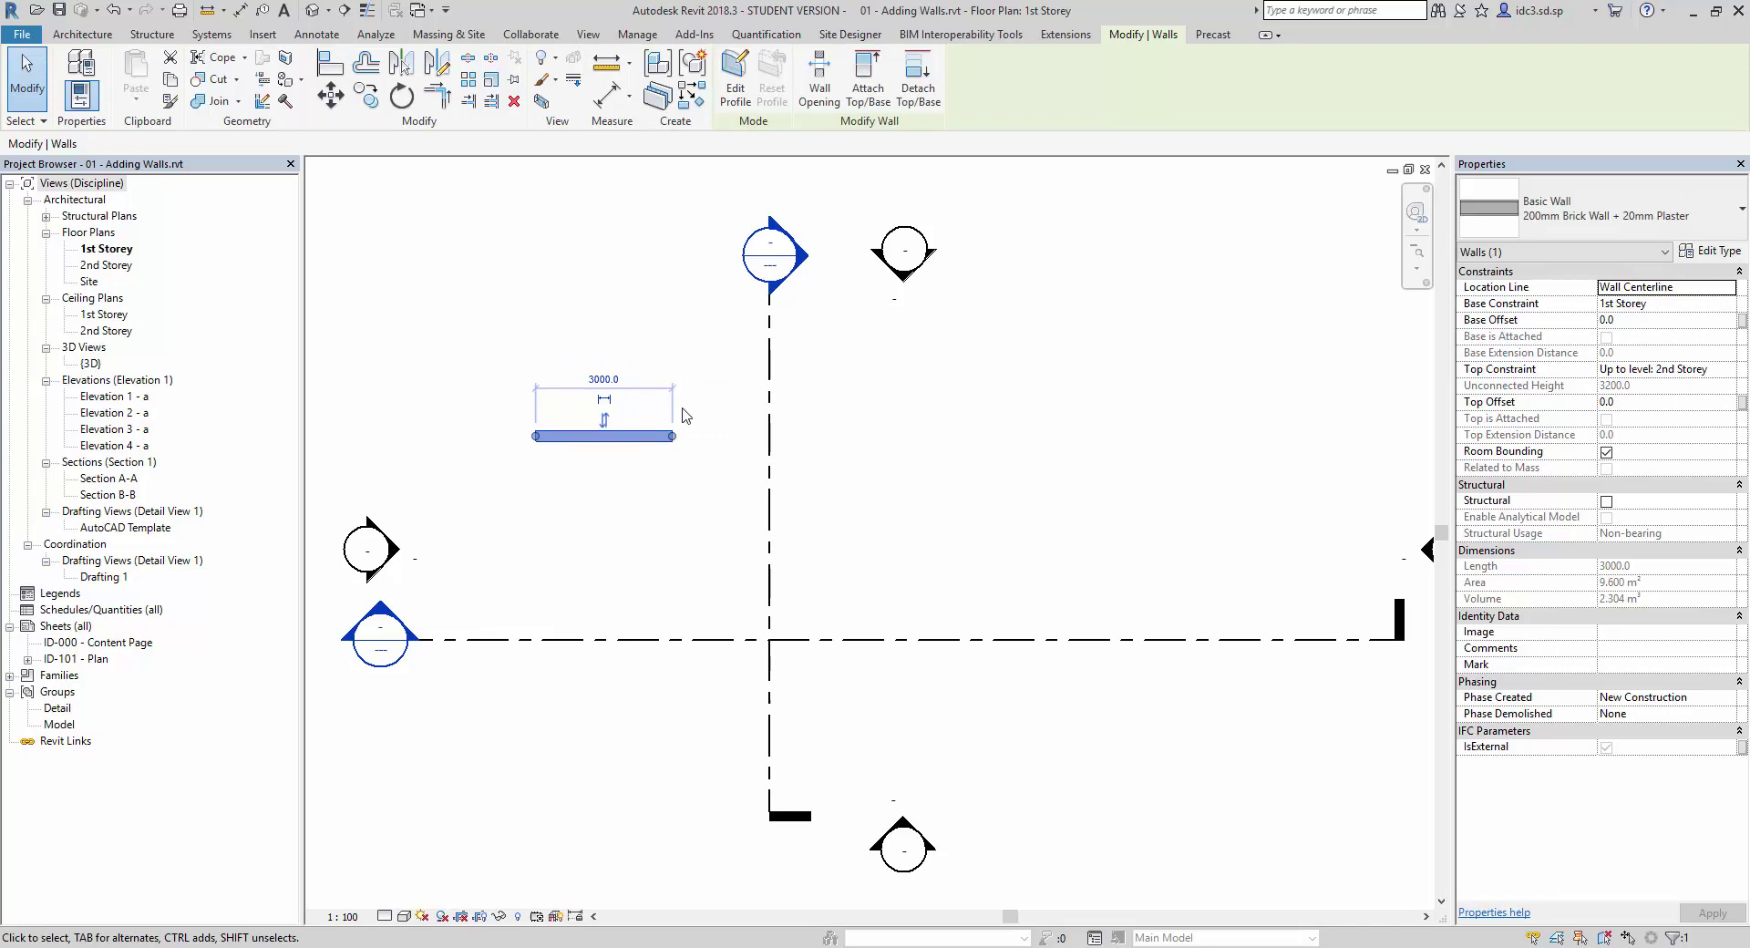
pyautogui.press('w')
pyautogui.press('a')
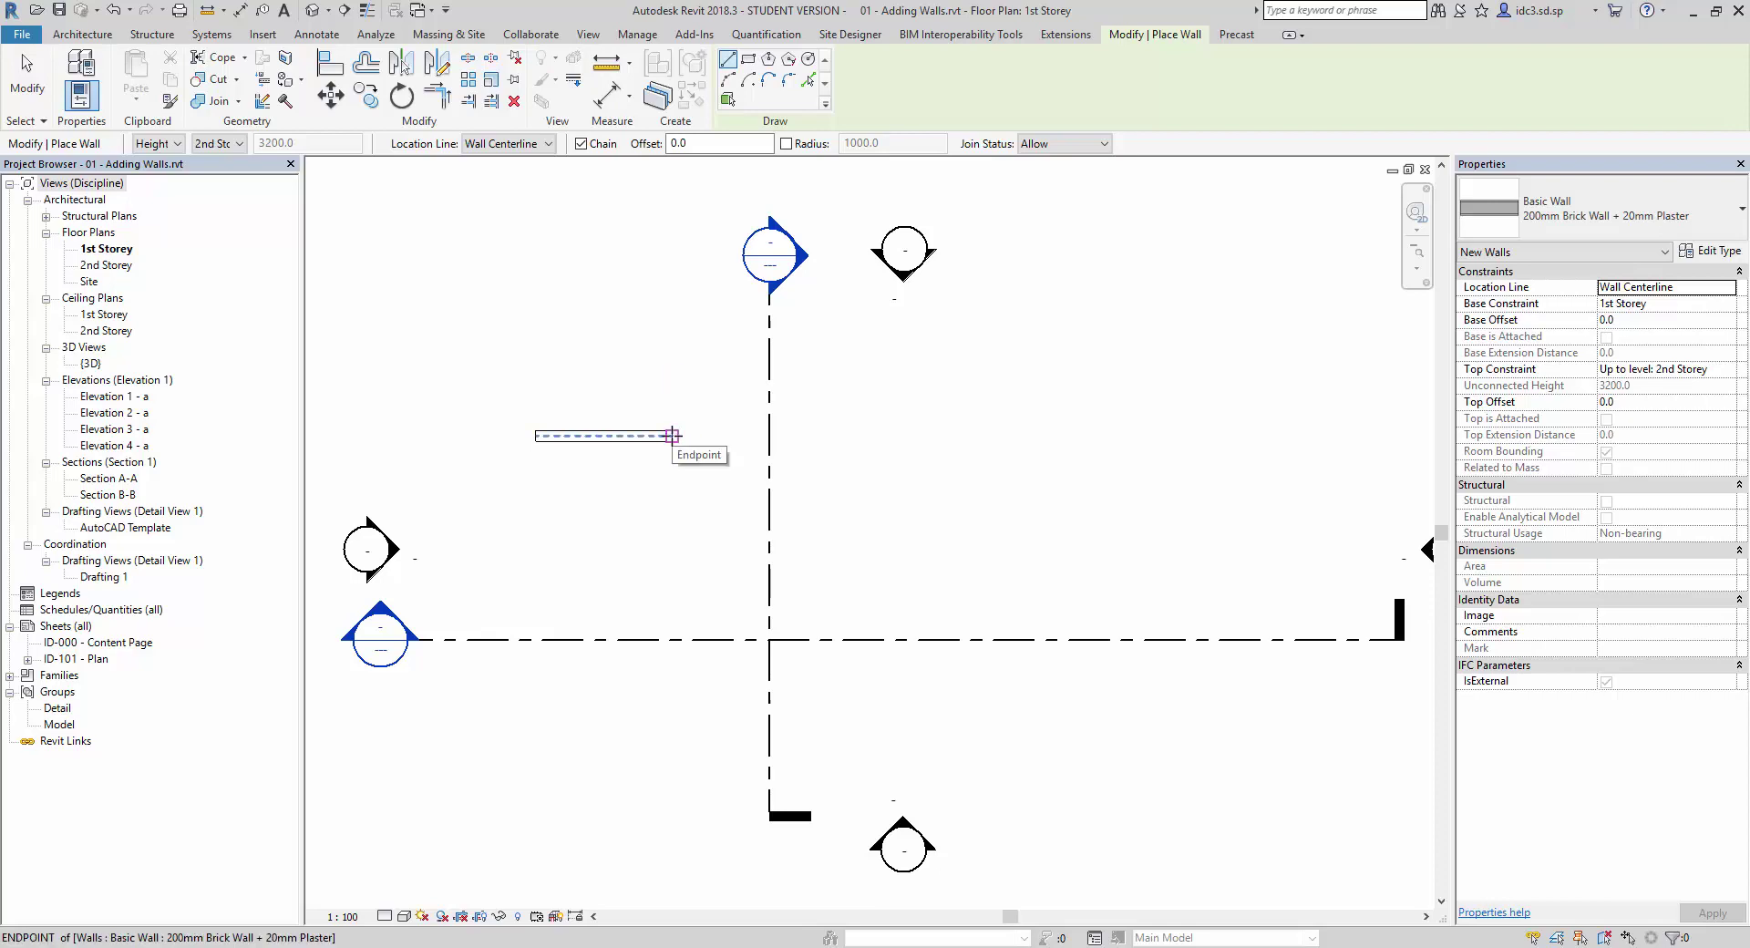
# Extend a horizontal wall from the short wall's right end to the vertical grid line.
pyautogui.click(672, 436)
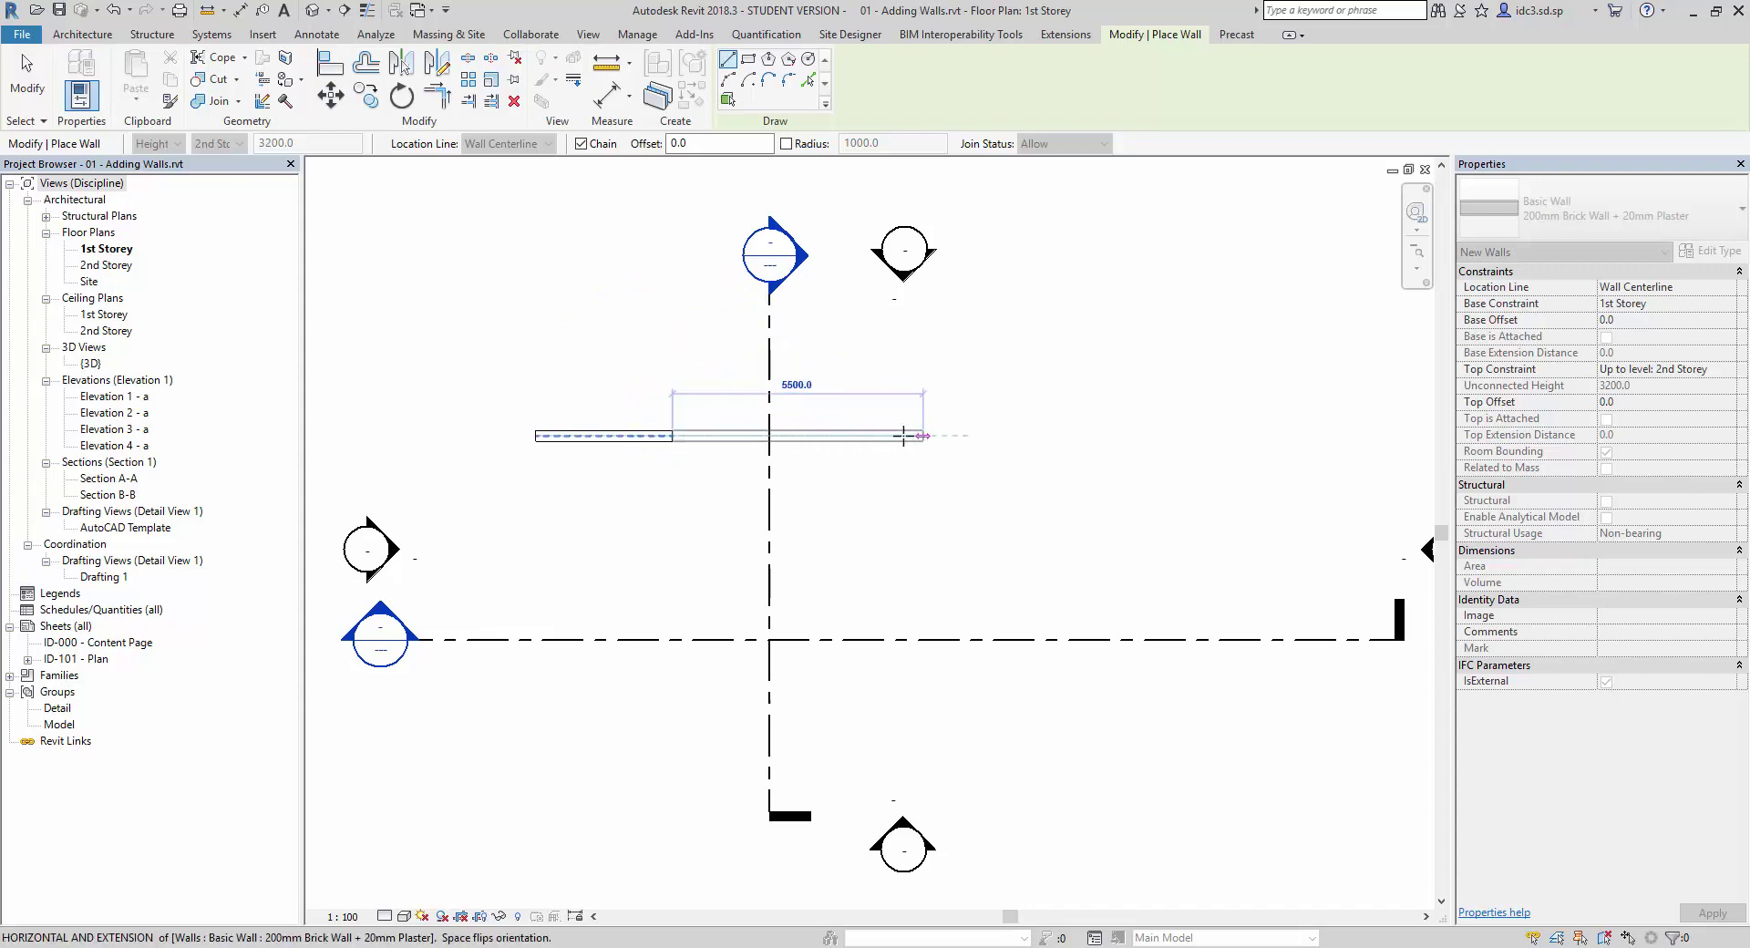
pyautogui.scroll(2, 808, 366)
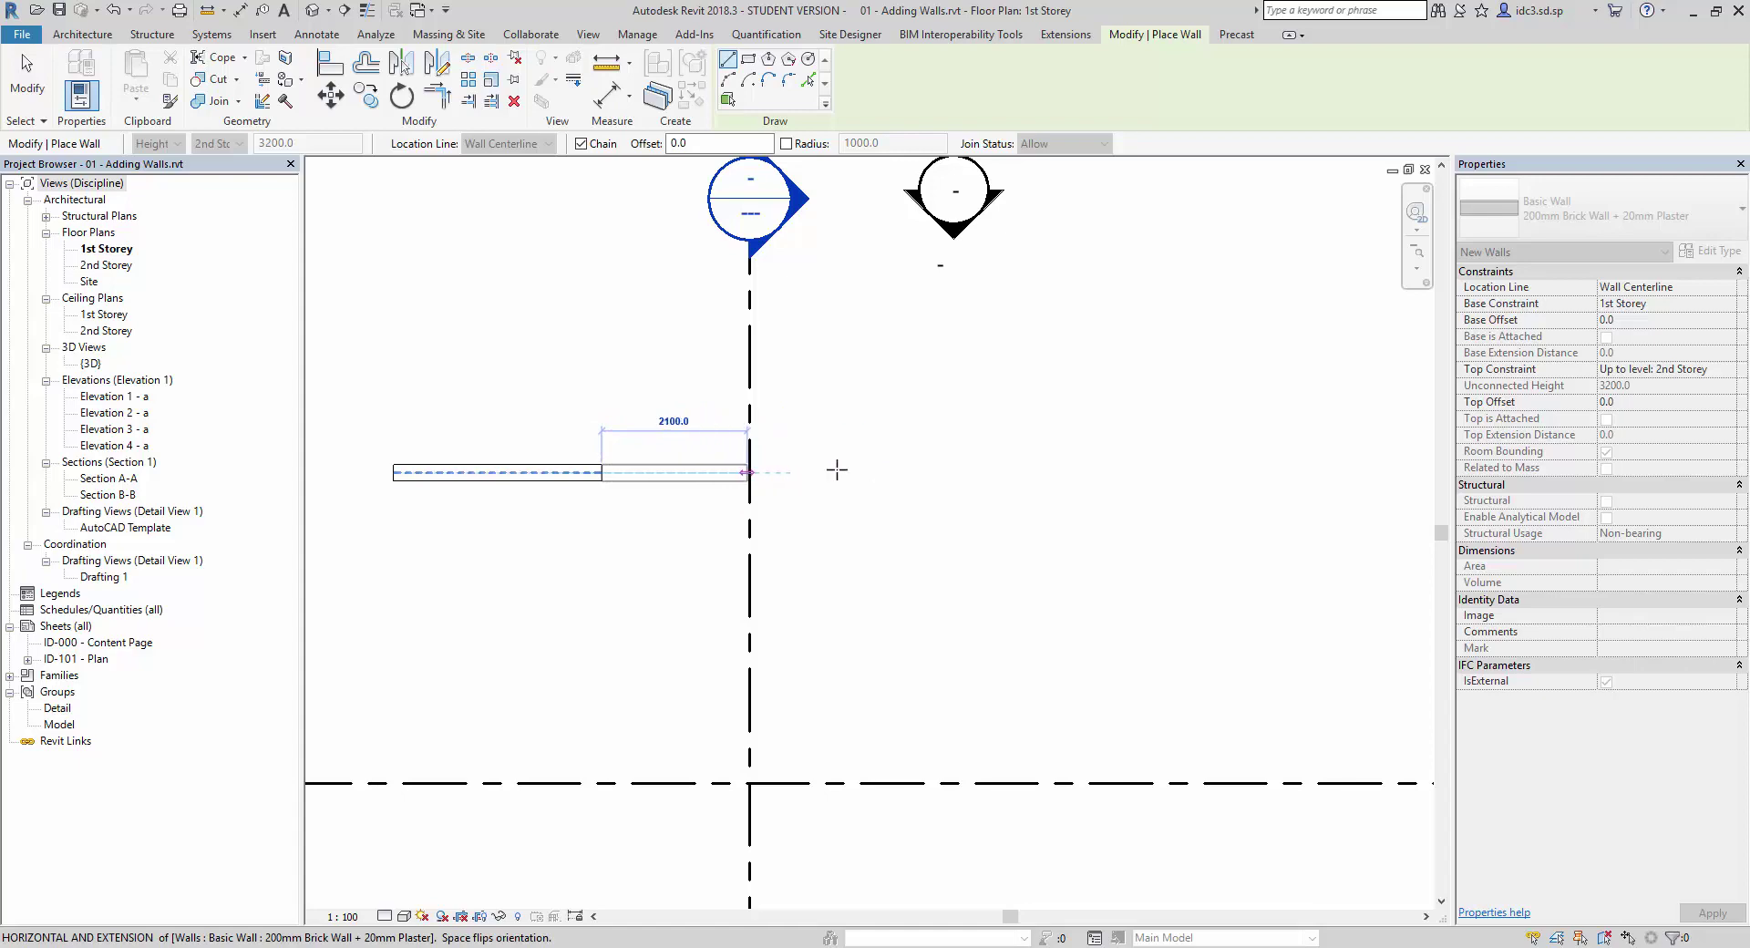
pyautogui.click(602, 472)
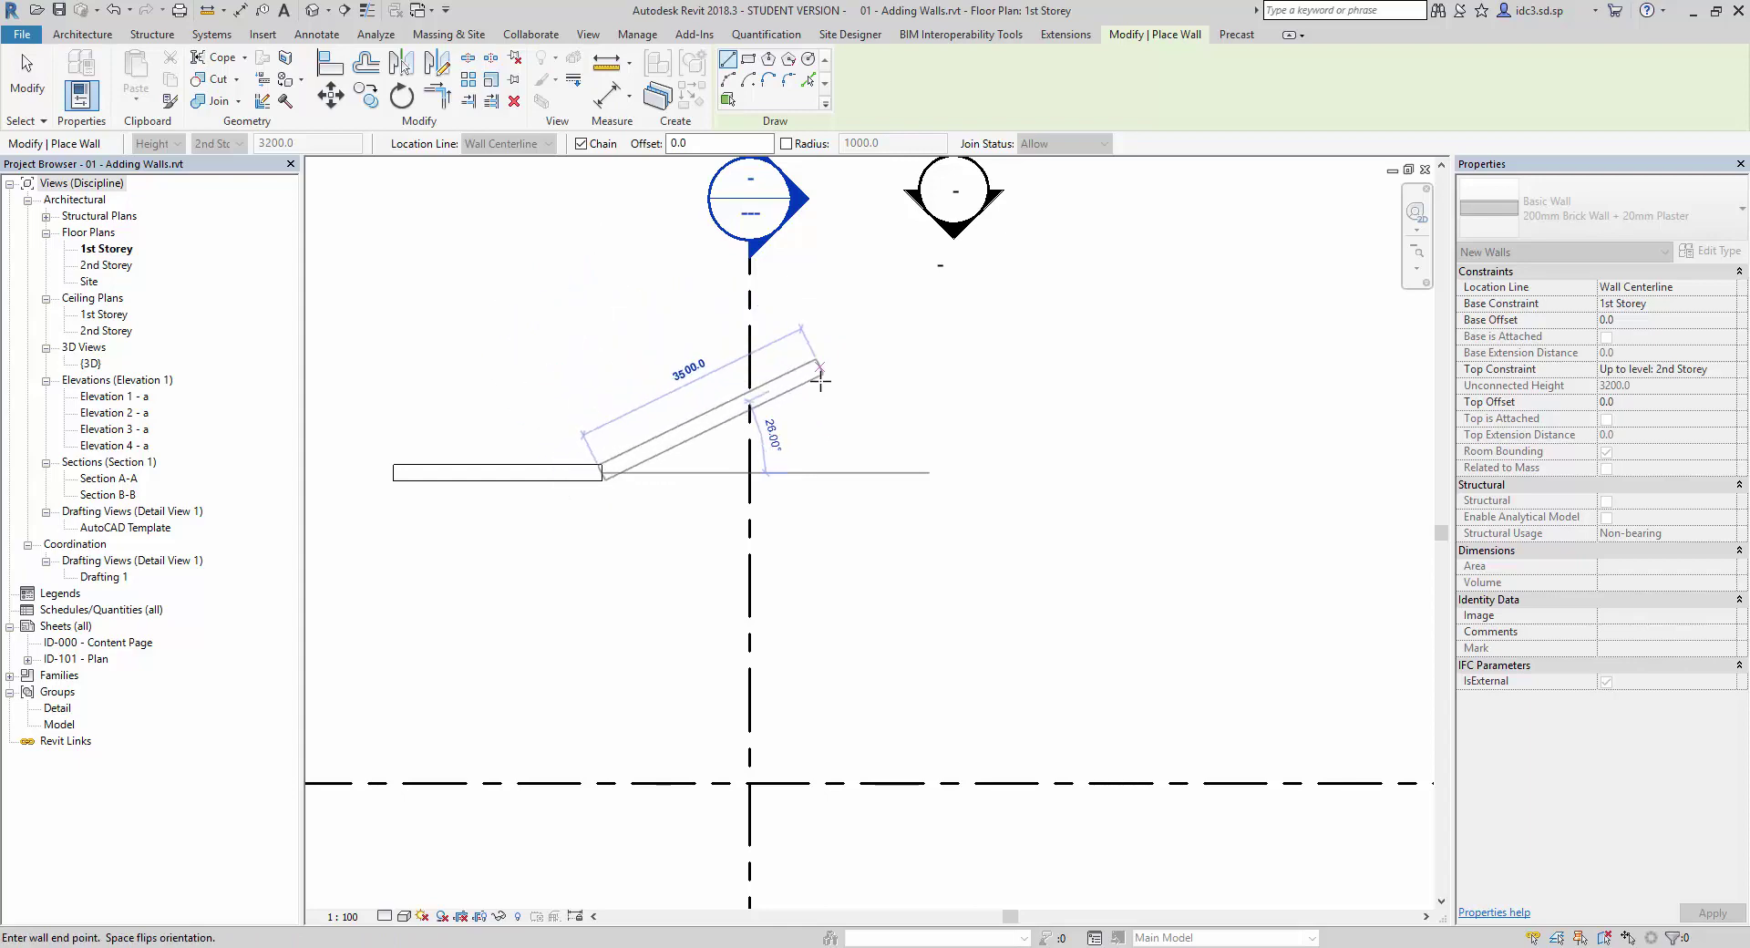
pyautogui.moveTo(821, 381); pyautogui.dragTo(910, 454, button='middle')
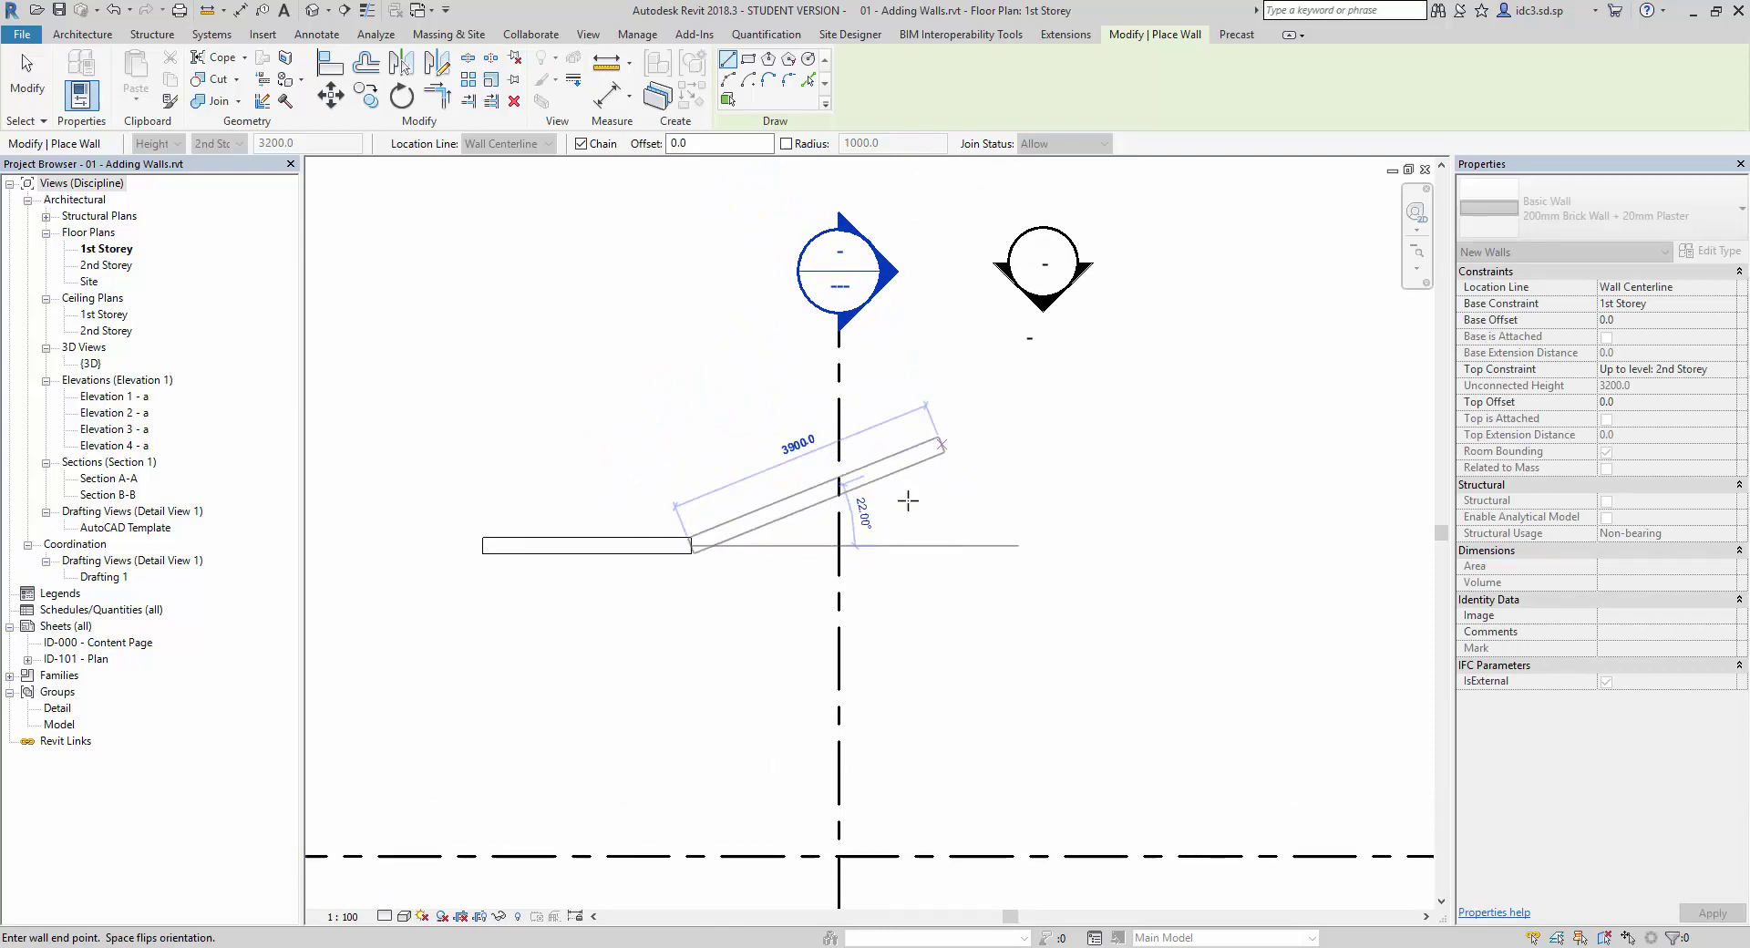
pyautogui.scroll(1, 912, 489)
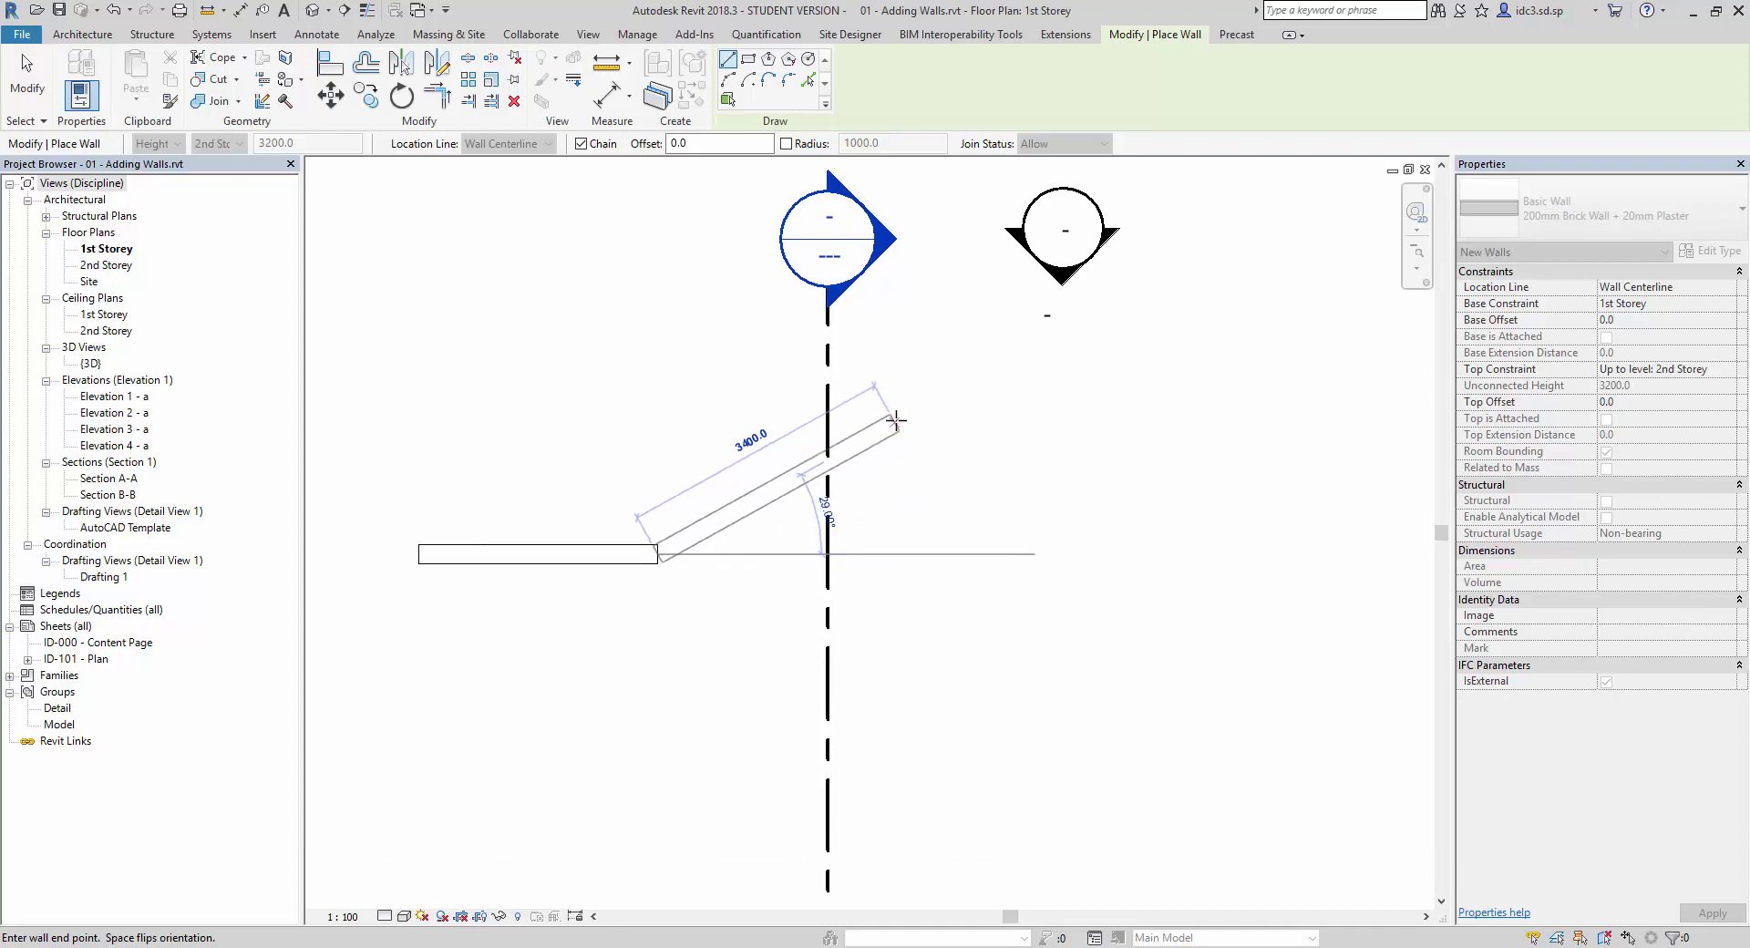
pyautogui.scroll(3, 902, 429)
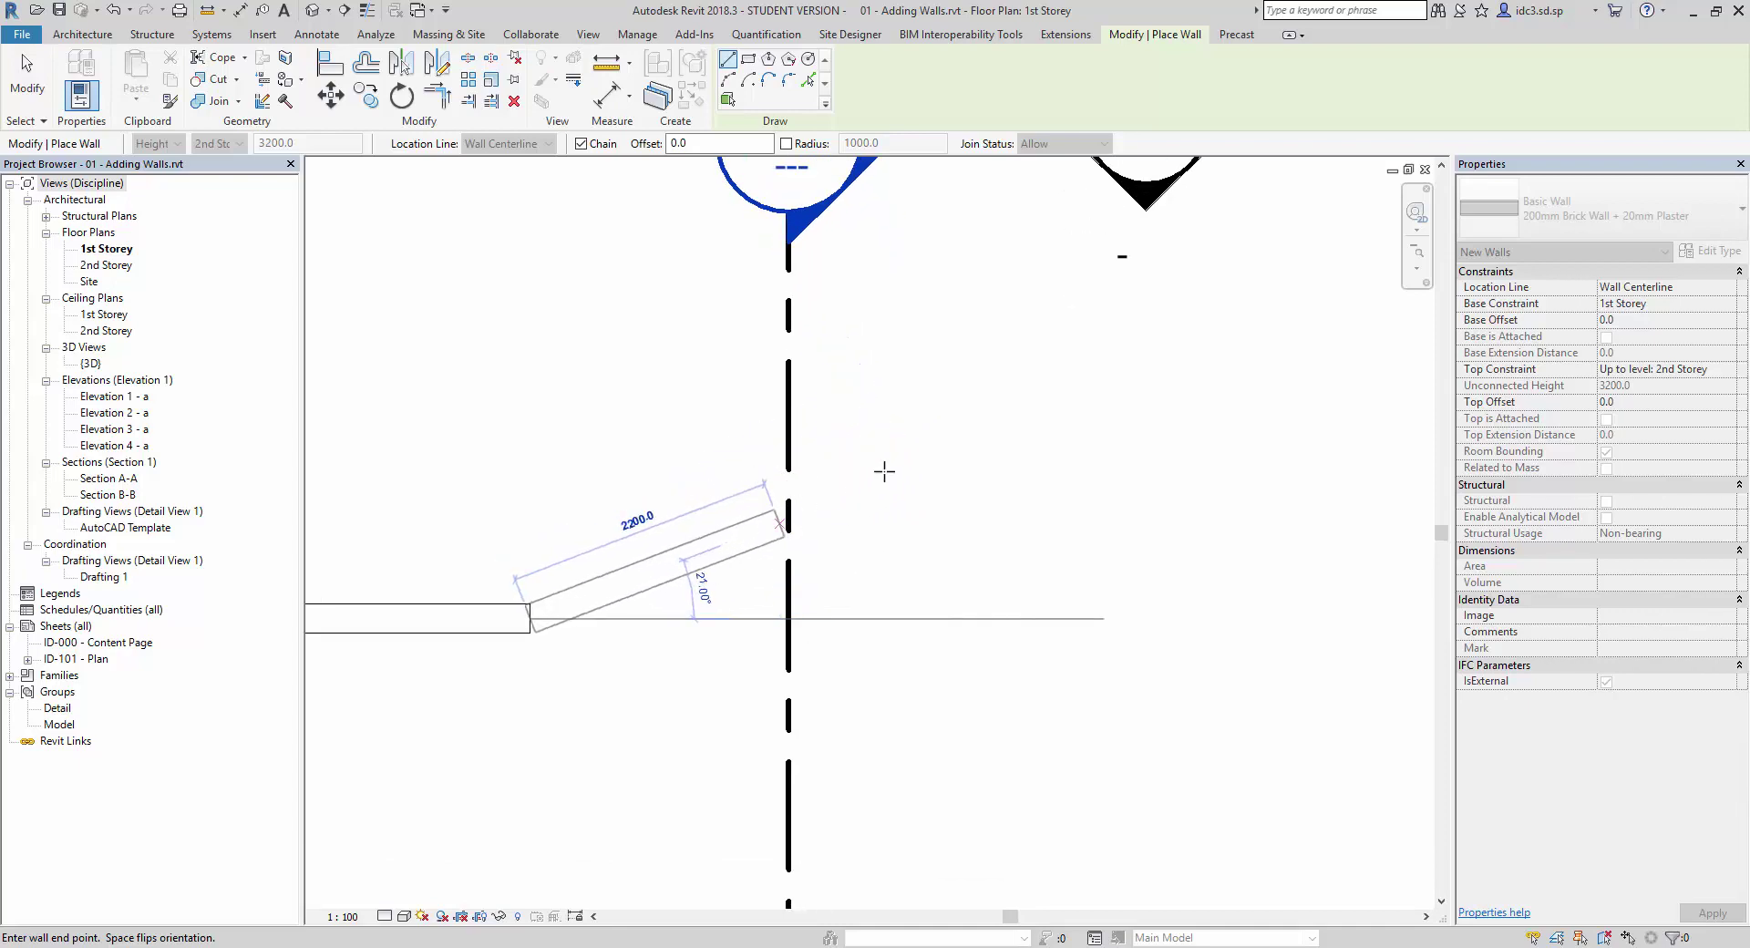
pyautogui.scroll(1, 930, 425)
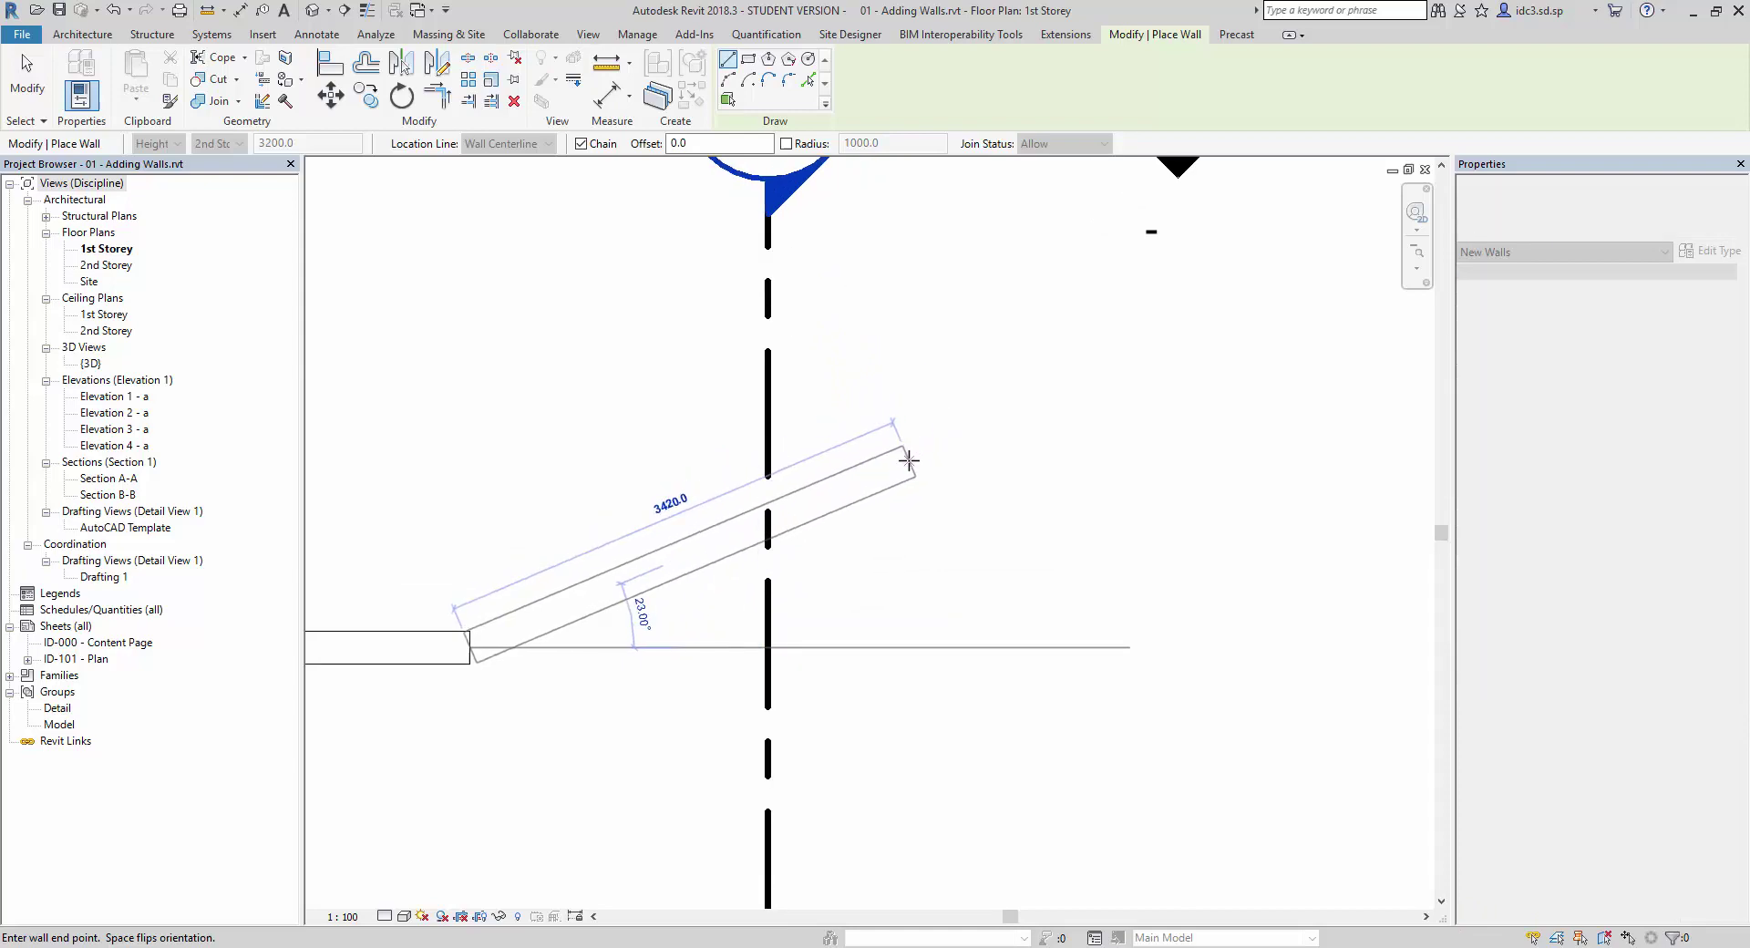
pyautogui.scroll(1, 896, 431)
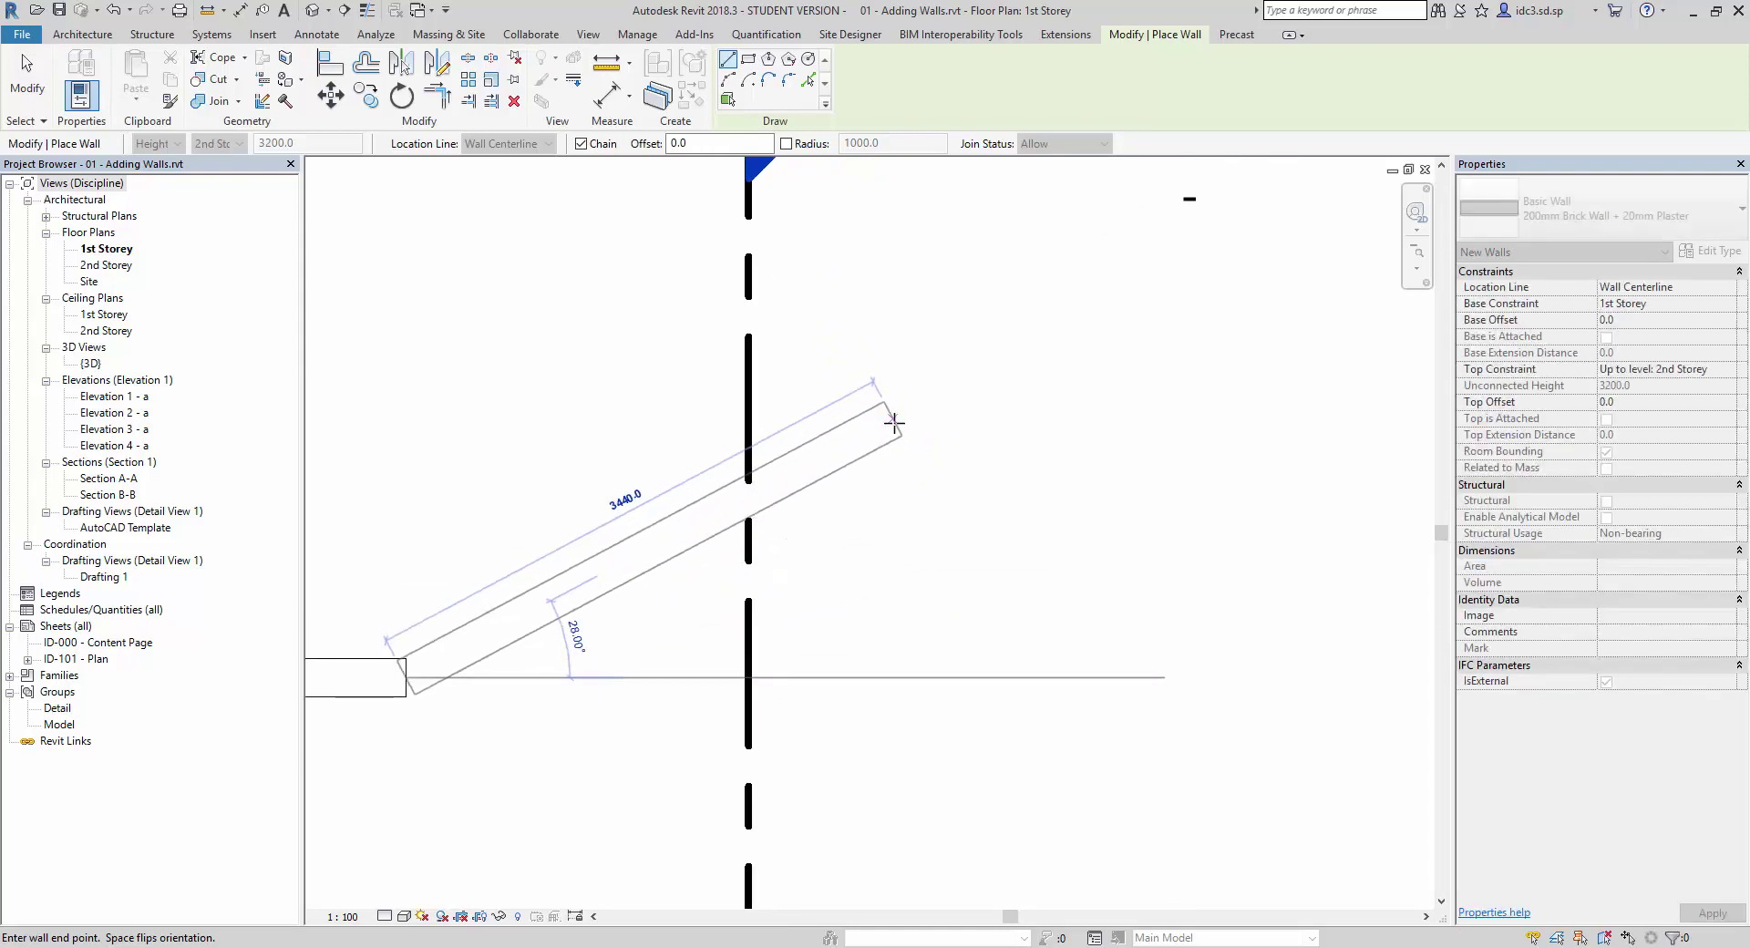
pyautogui.scroll(-4, 976, 478)
pyautogui.scroll(-1, 980, 483)
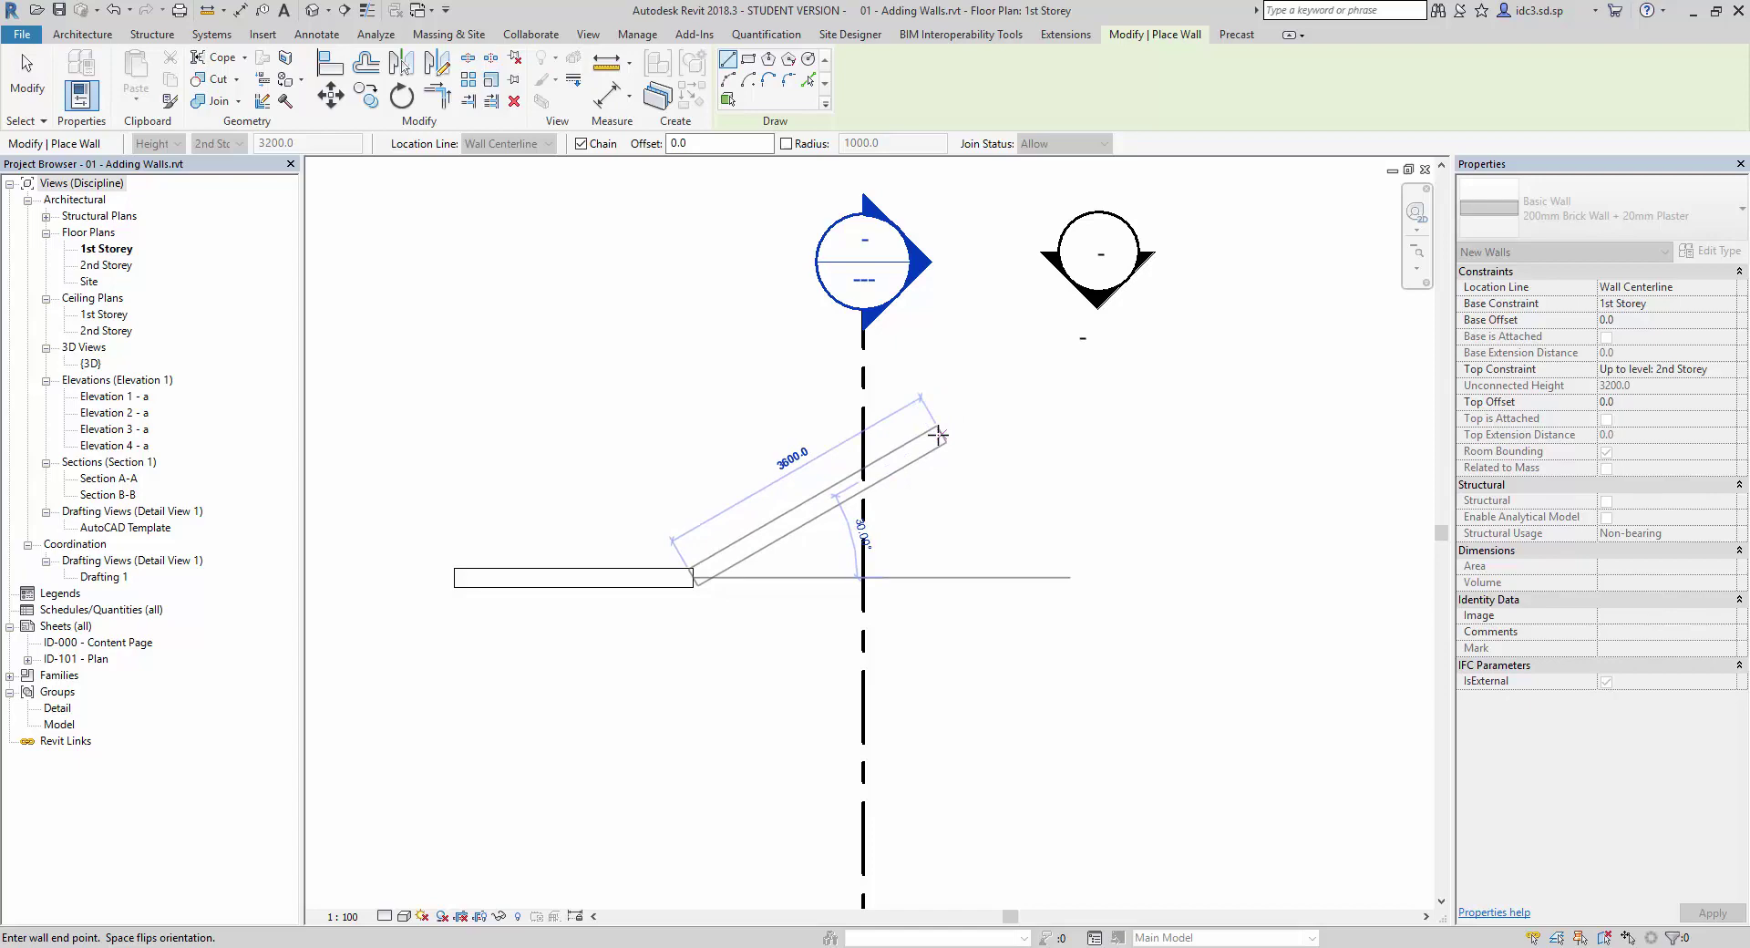
# Chain a 3600 mm wall rising up-right at 30°, then end wall placement.
pyautogui.click(939, 435)
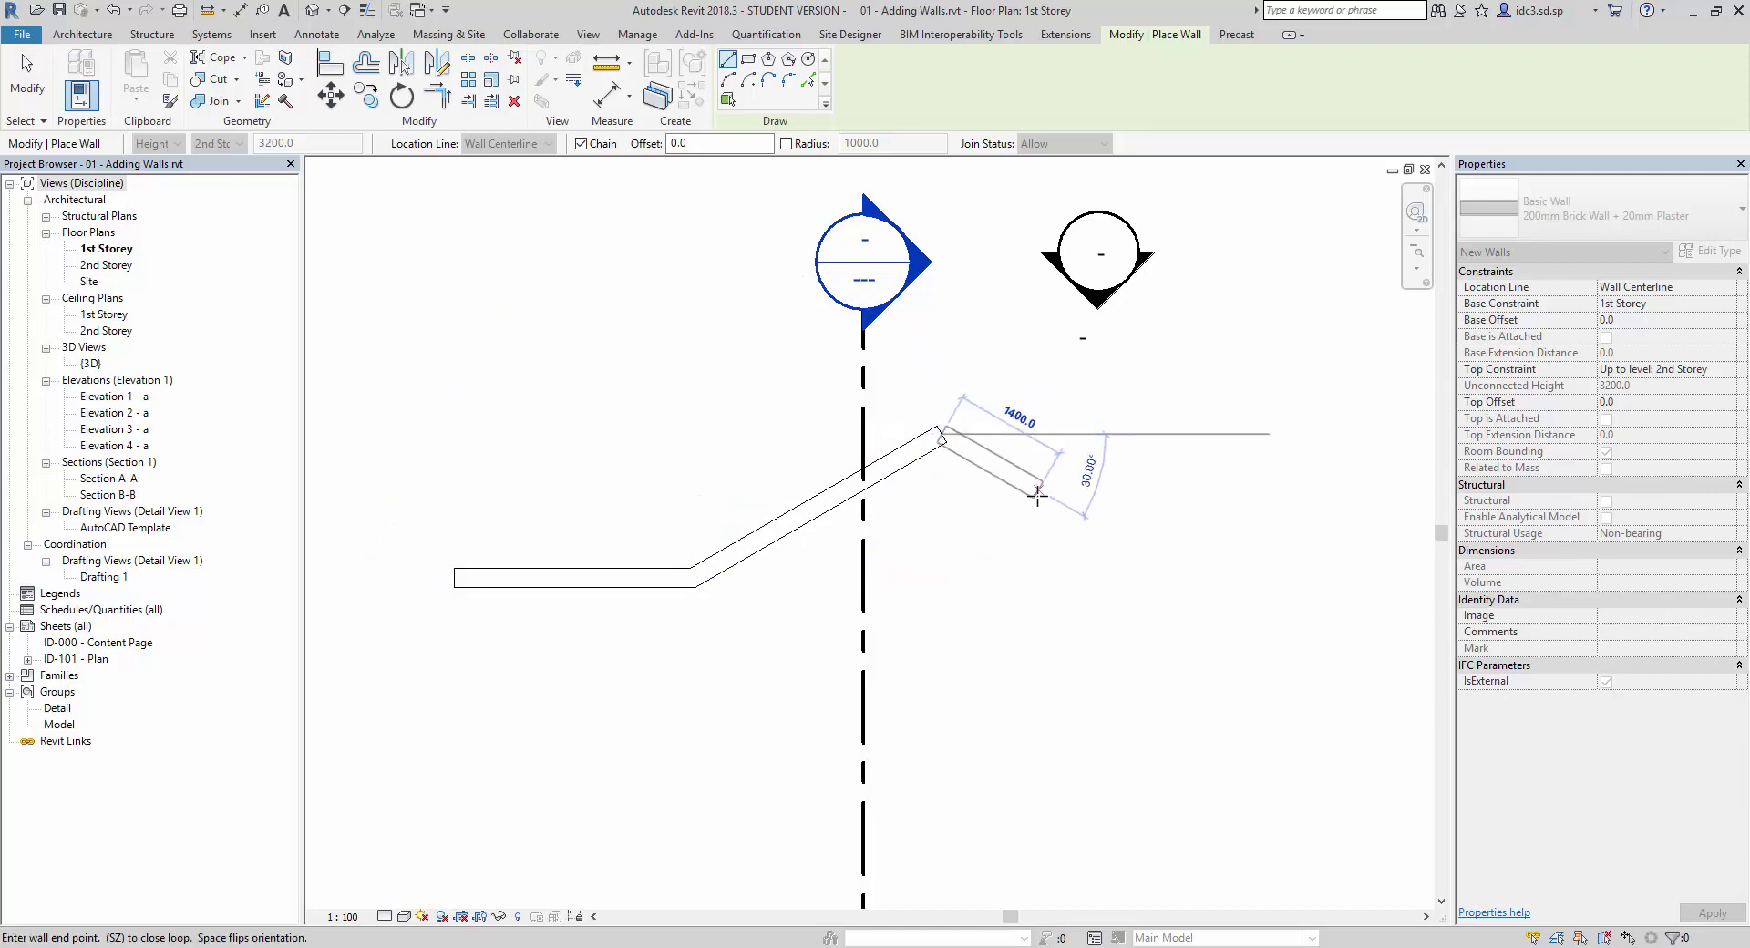
pyautogui.press('Escape')
pyautogui.scroll(-3, 1044, 510)
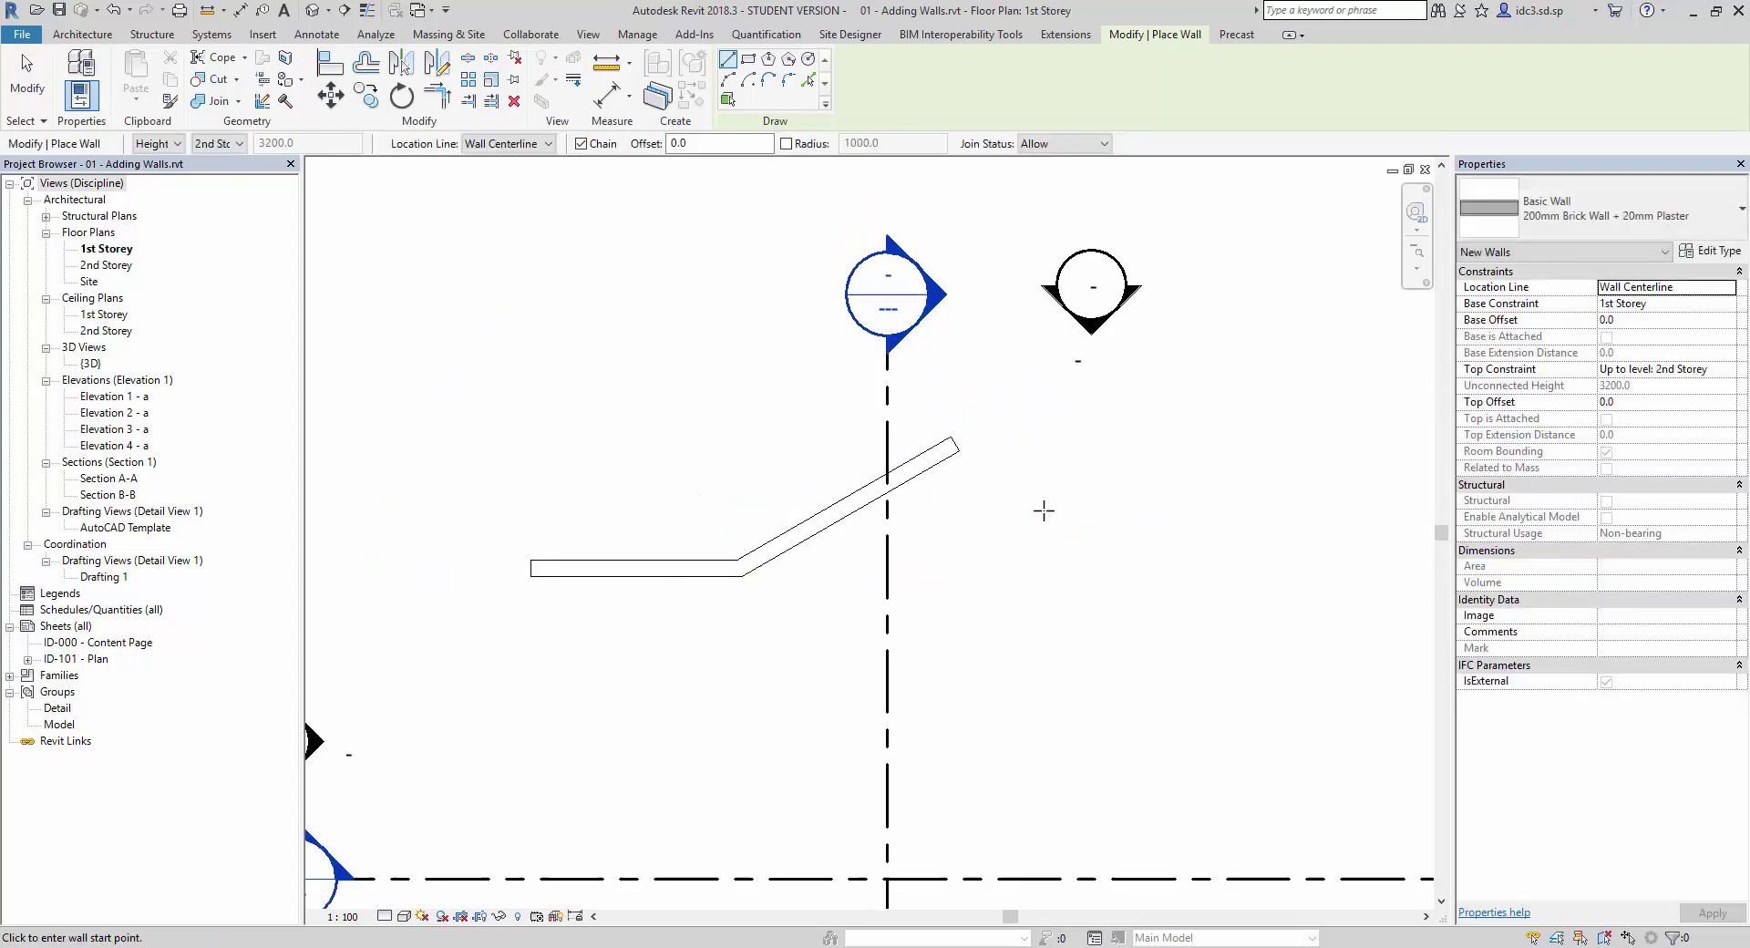
pyautogui.moveTo(1038, 524); pyautogui.dragTo(906, 476, button='middle')
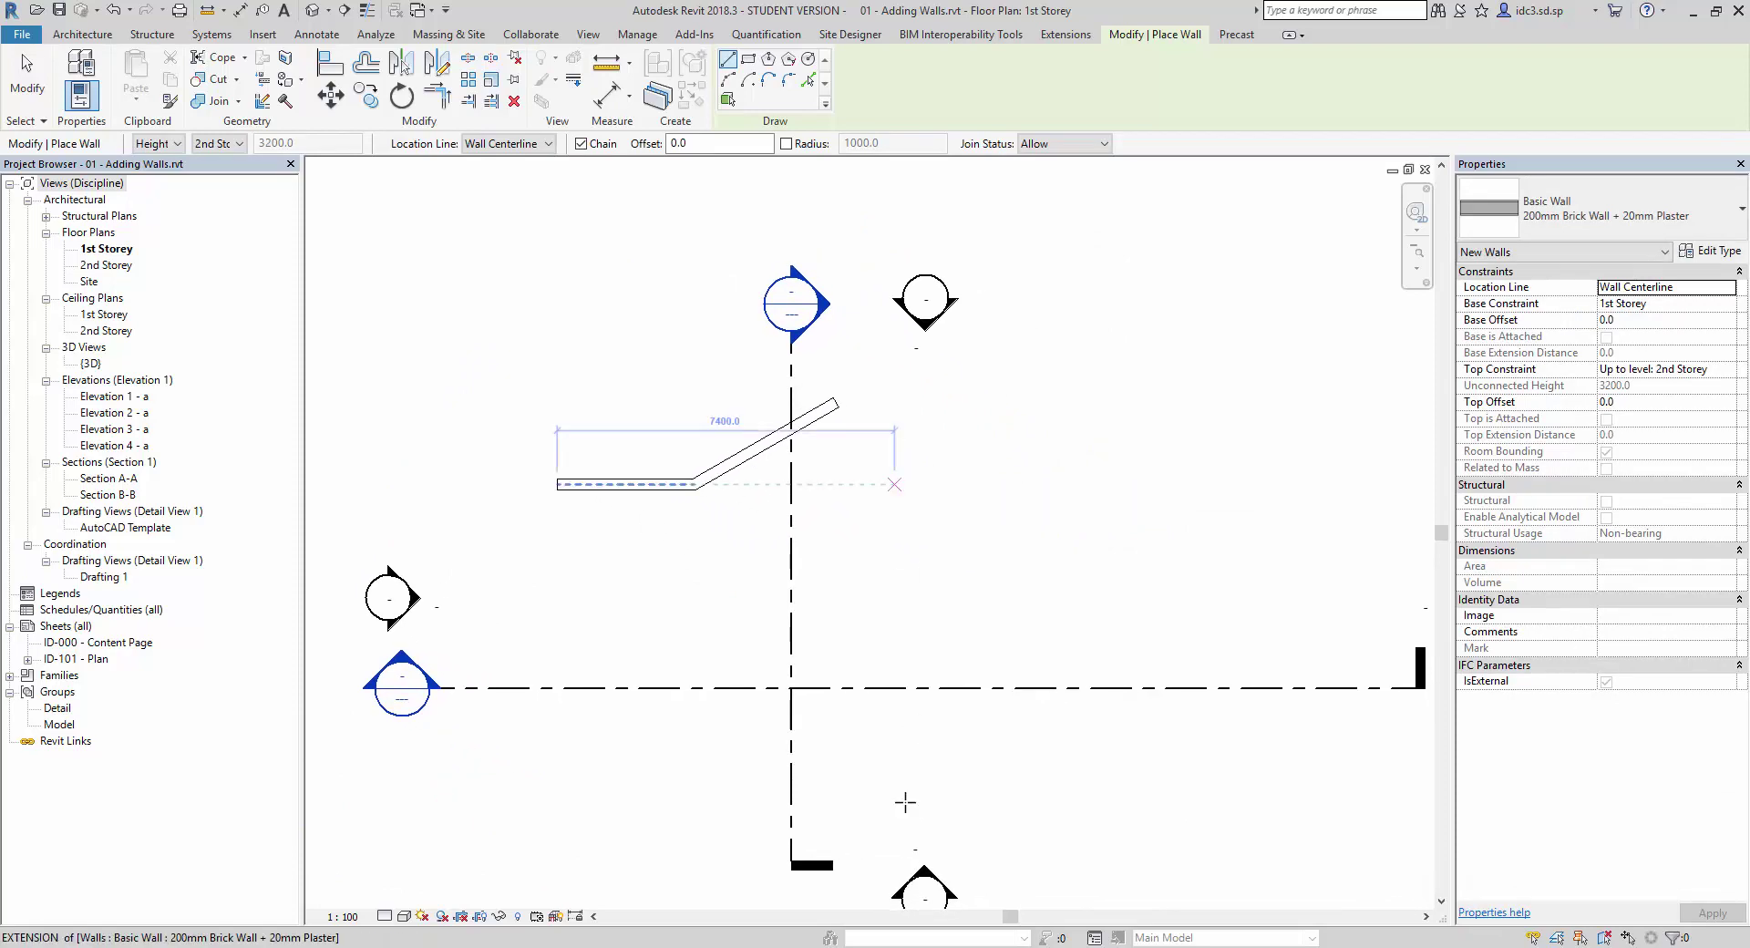
pyautogui.press('Escape')
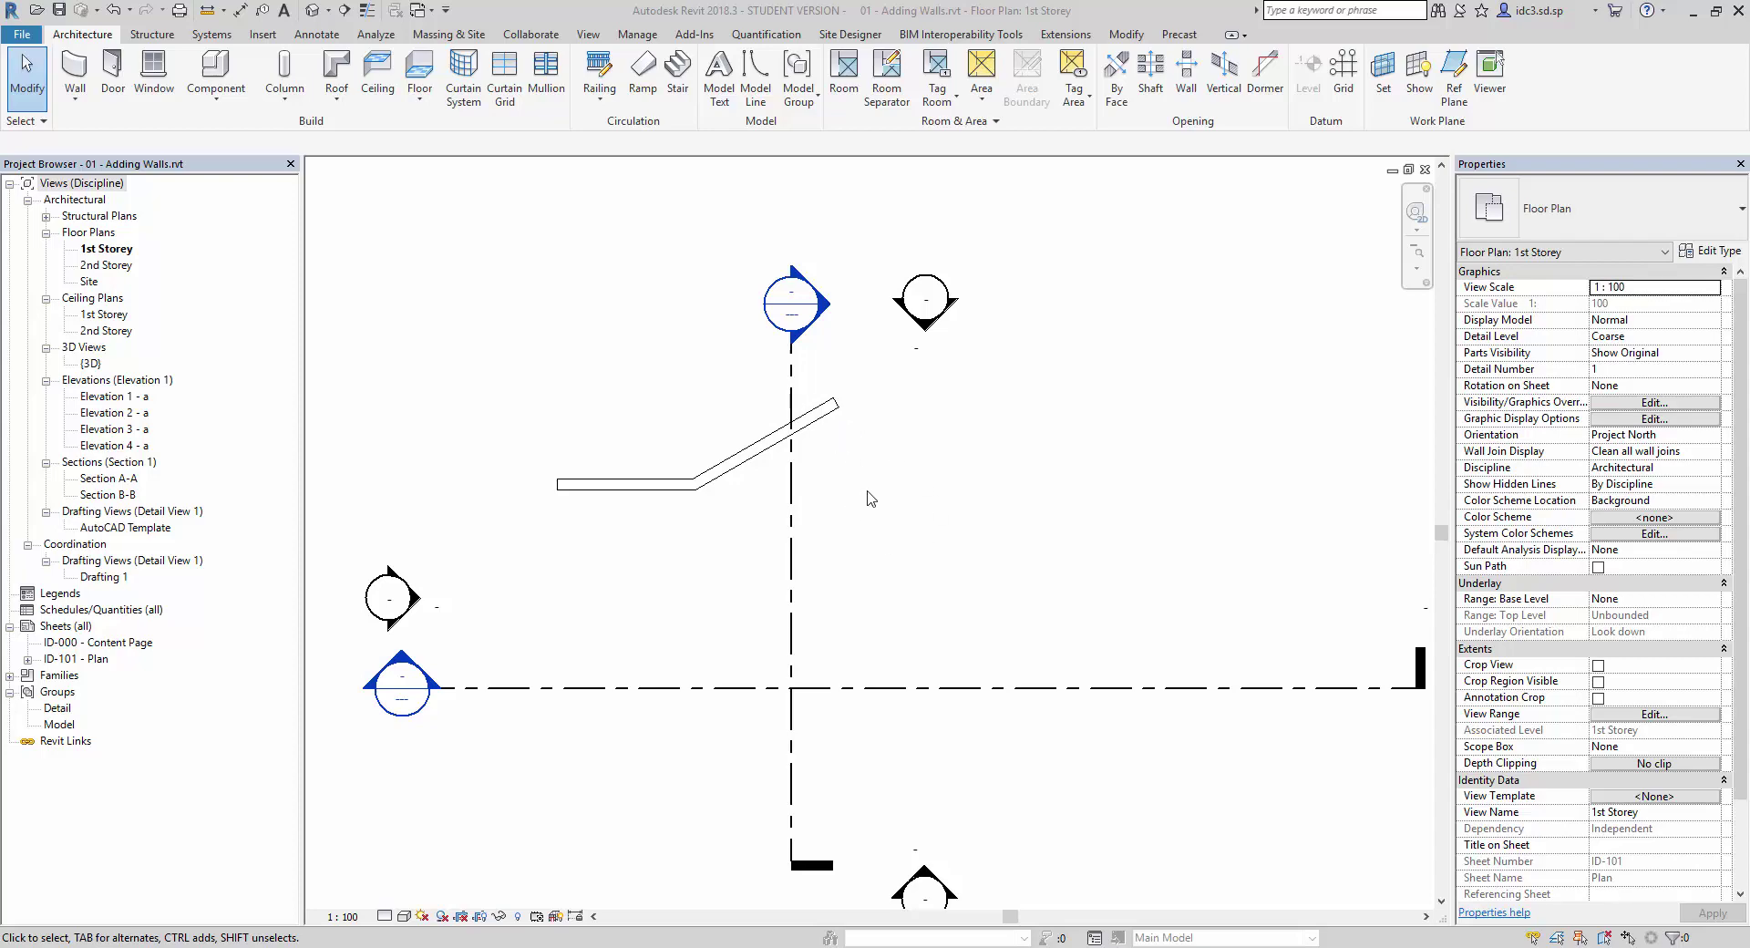
# Add a 4000 mm wall sloping down-right at 45° from the angled wall's peak.
pyautogui.click(91, 106)
pyautogui.click(100, 124)
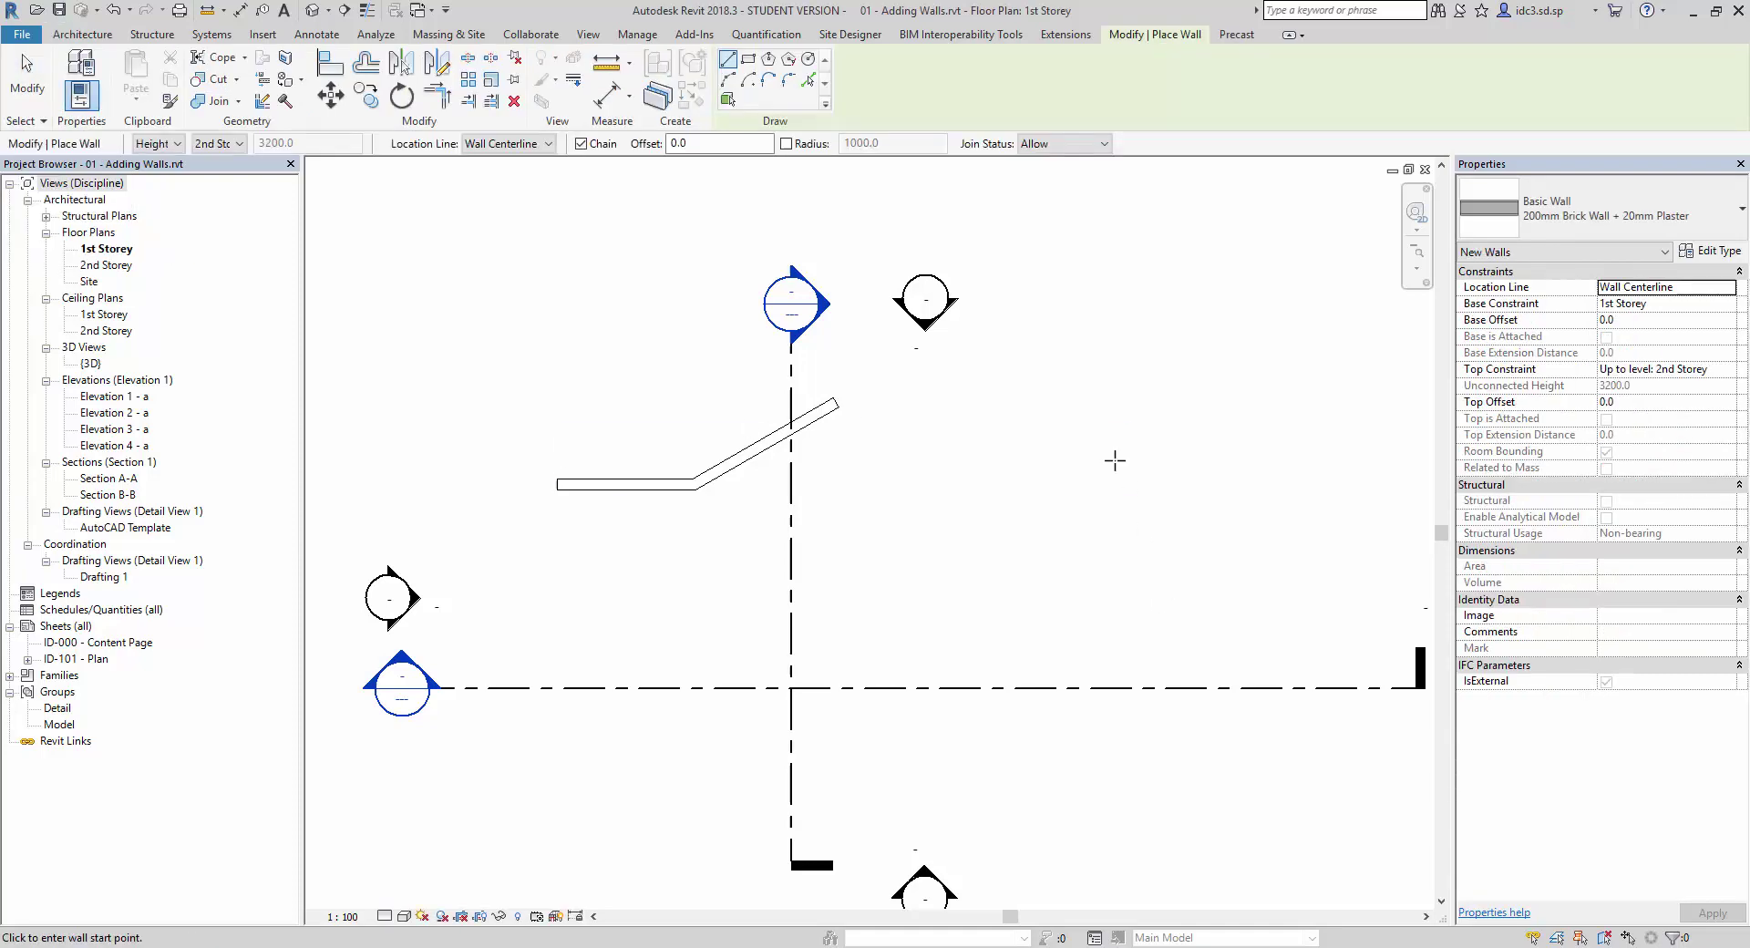
pyautogui.click(834, 401)
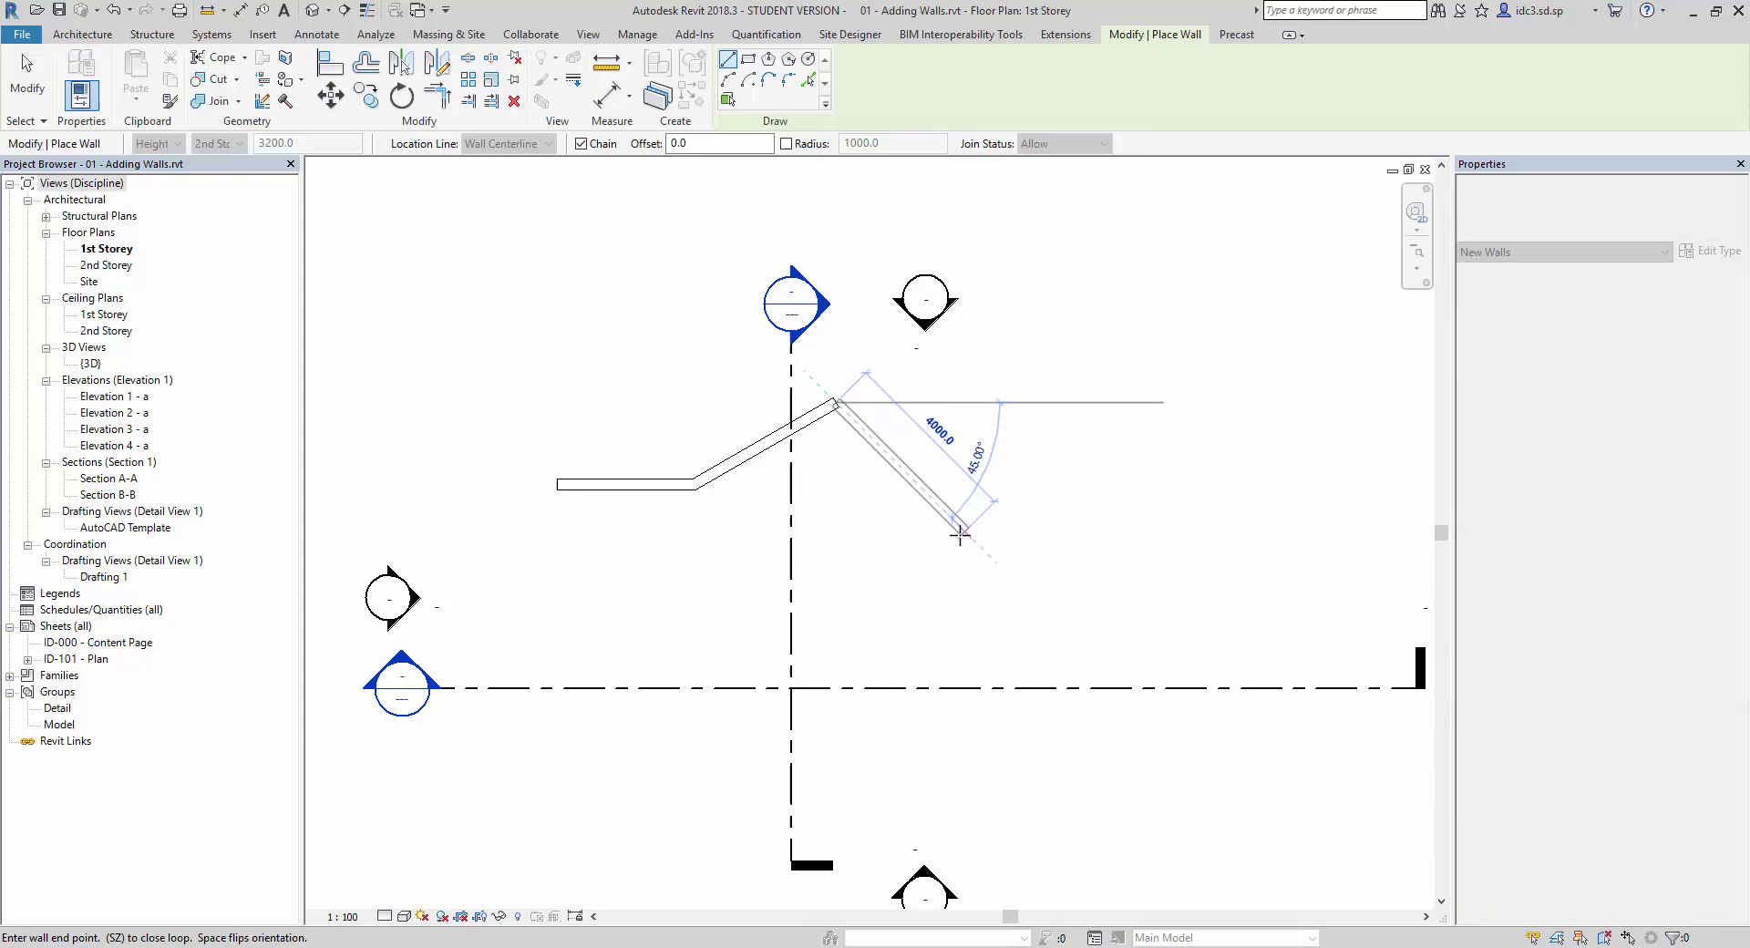
pyautogui.click(961, 532)
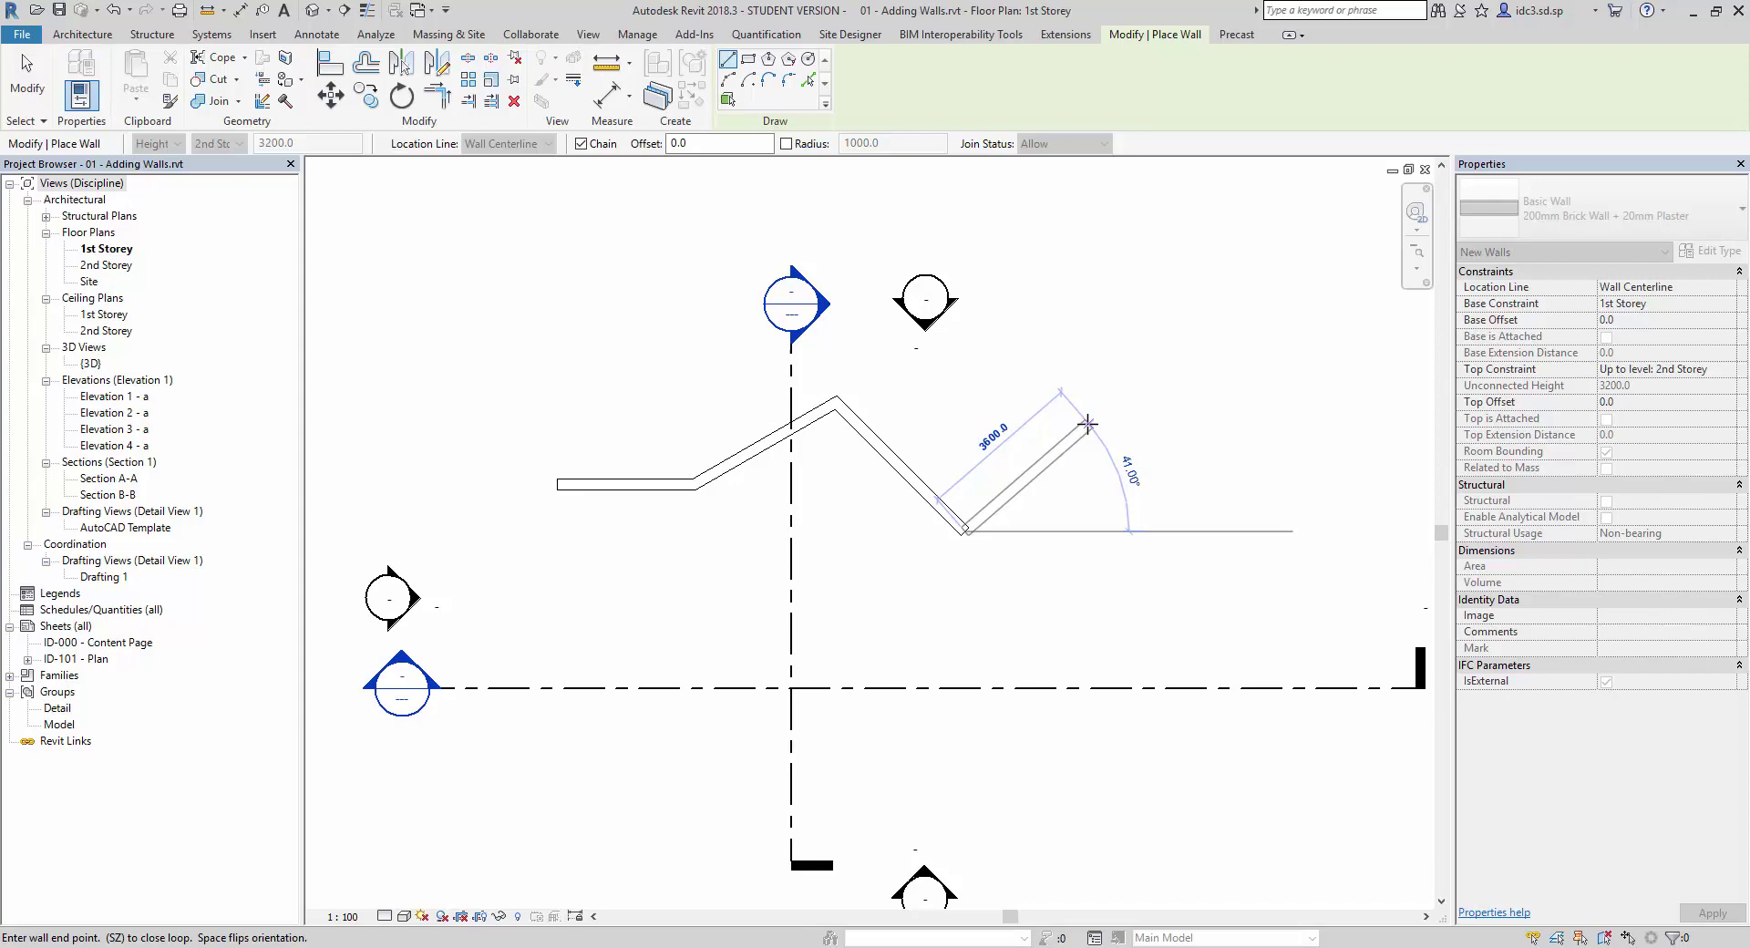
pyautogui.press('Escape')
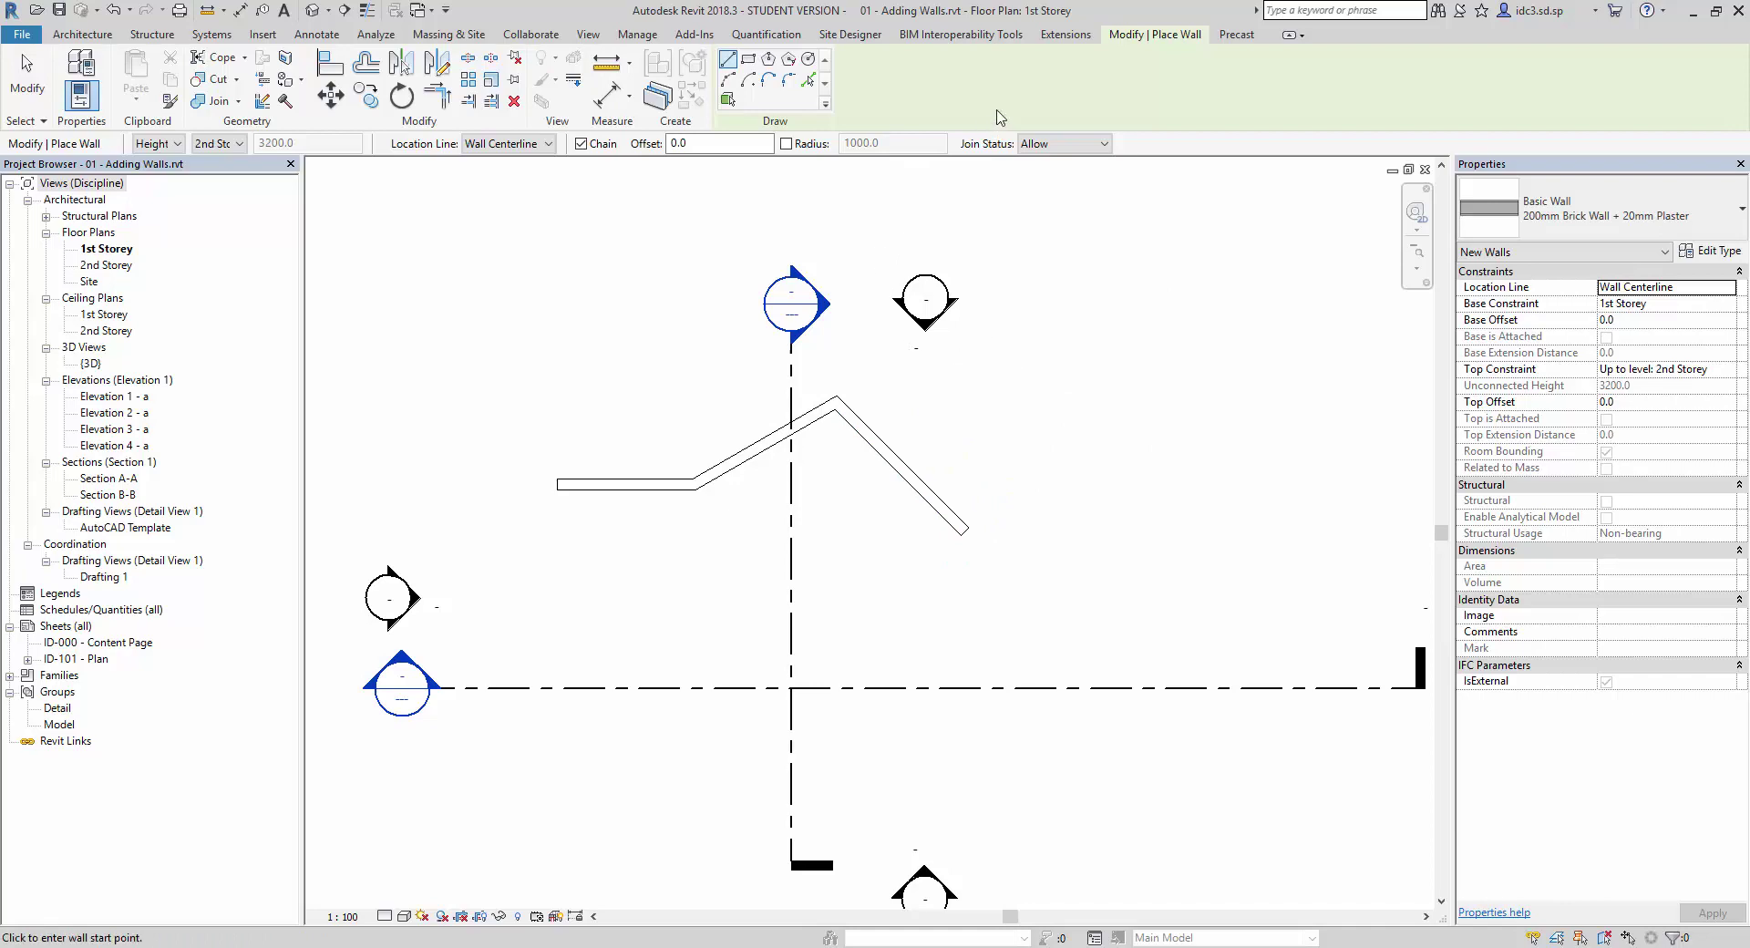
pyautogui.moveTo(1095, 15); pyautogui.dragTo(1224, 59)
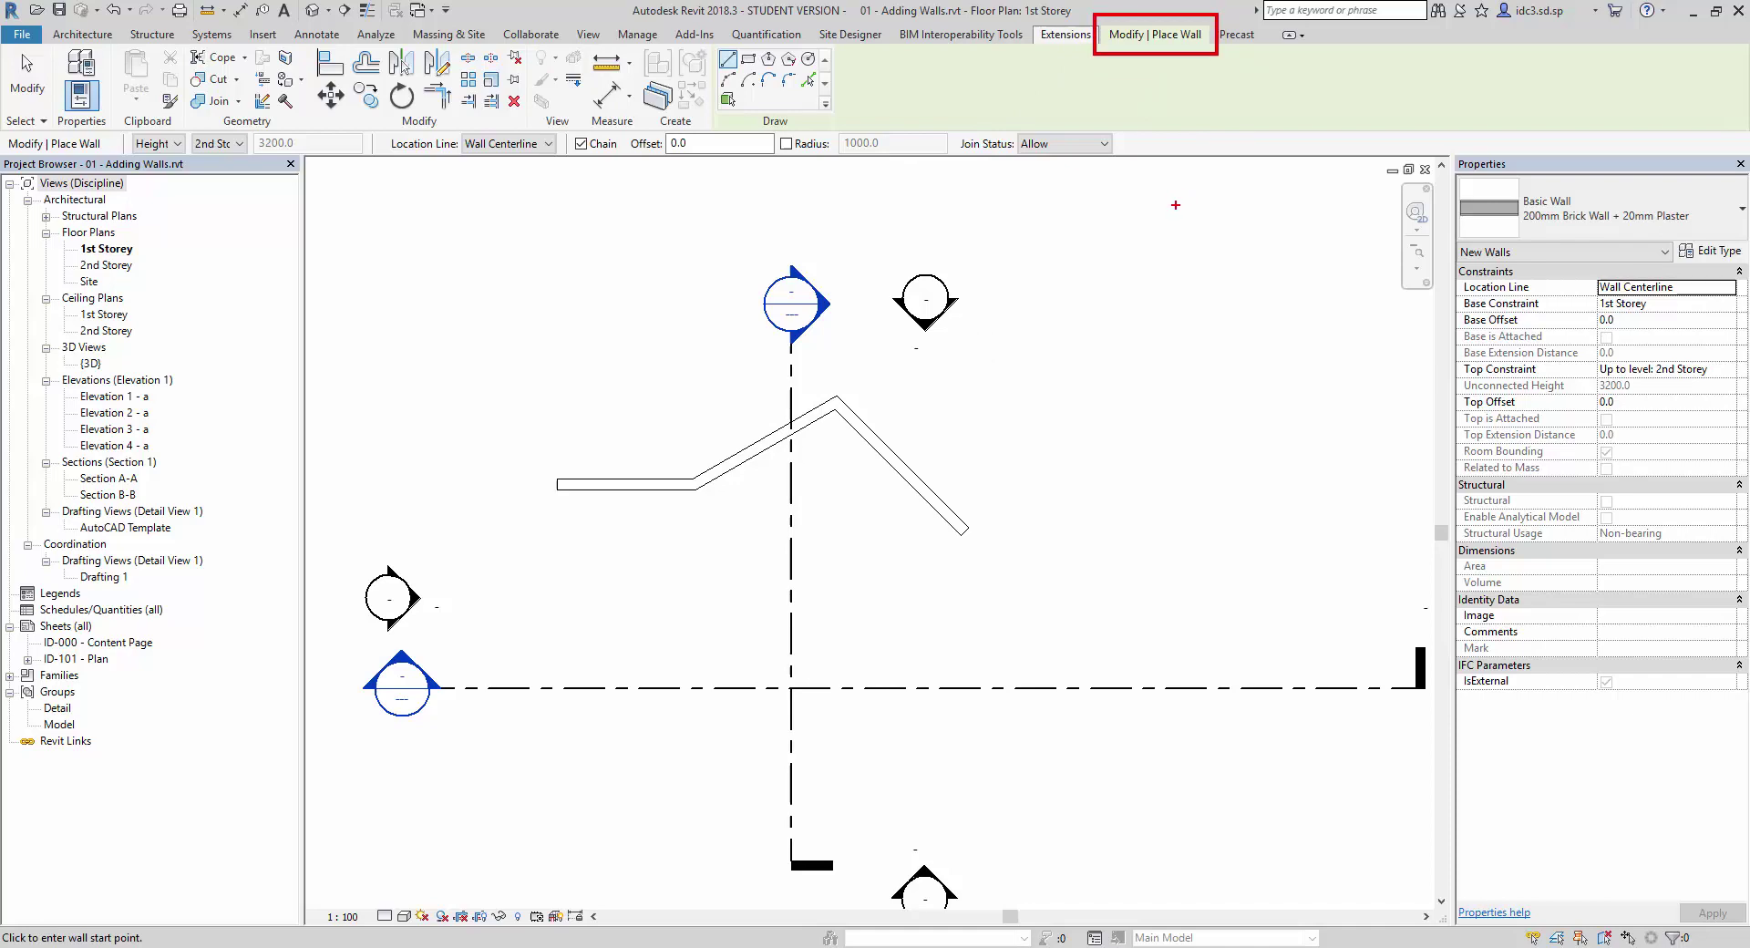
pyautogui.press('Escape')
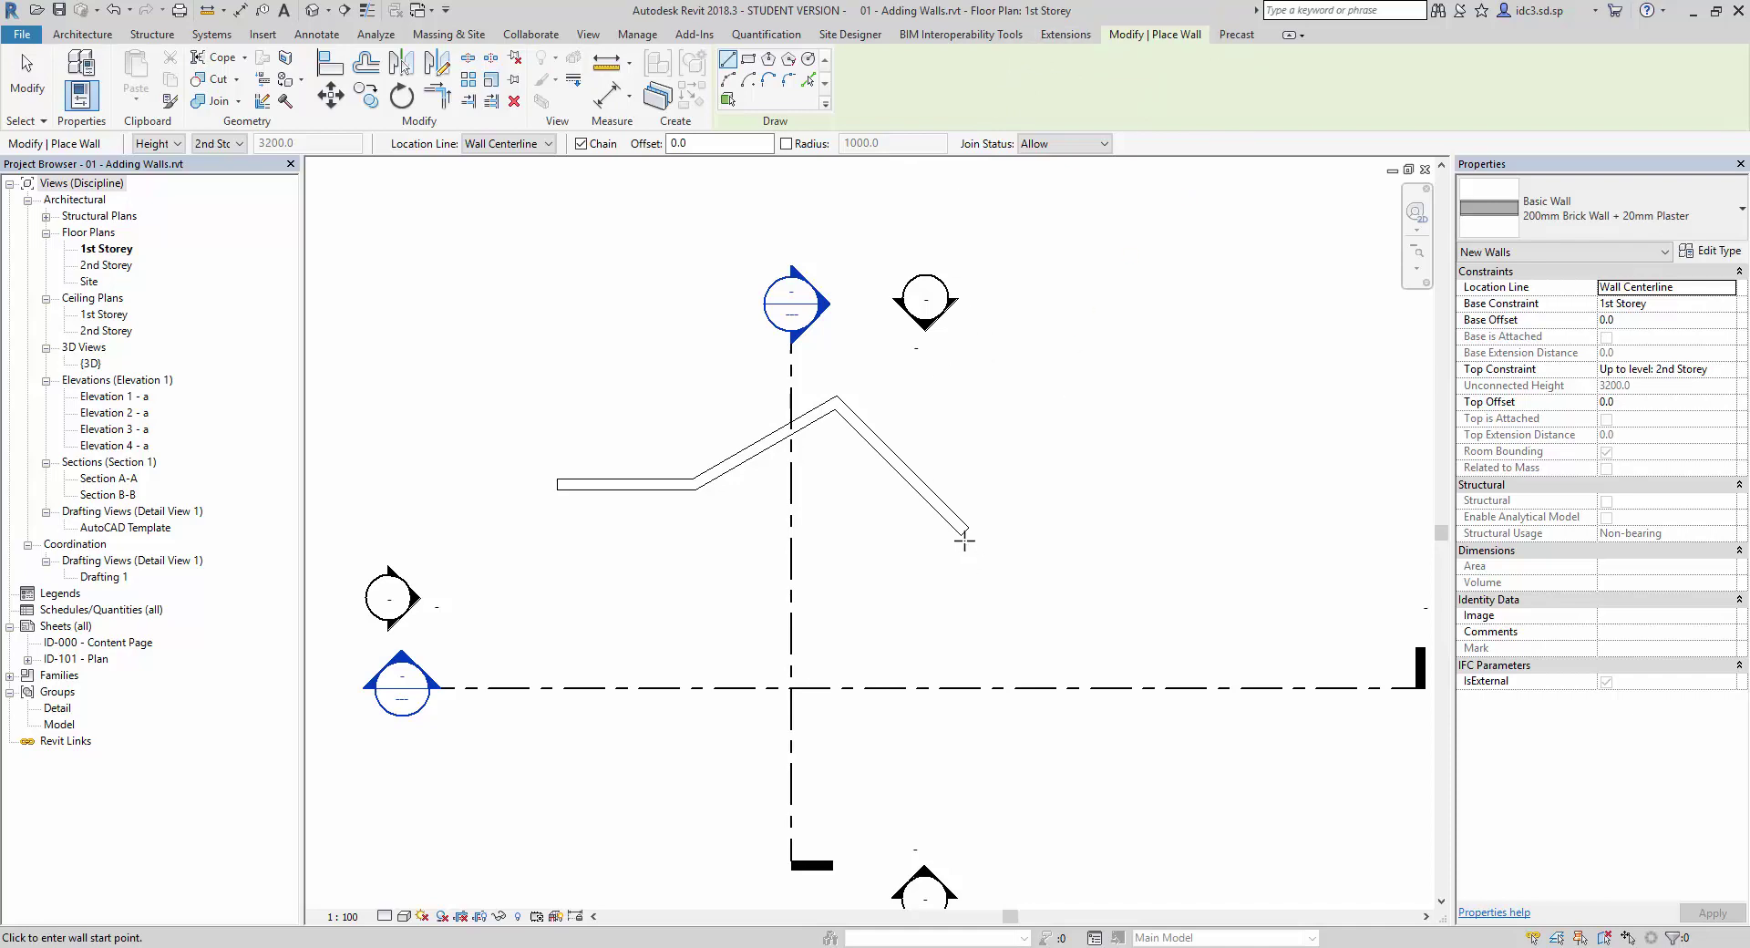
pyautogui.press('Escape')
# Delete the 4000 mm down-sloping wall and restart the WA wall command.
pyautogui.click(918, 483)
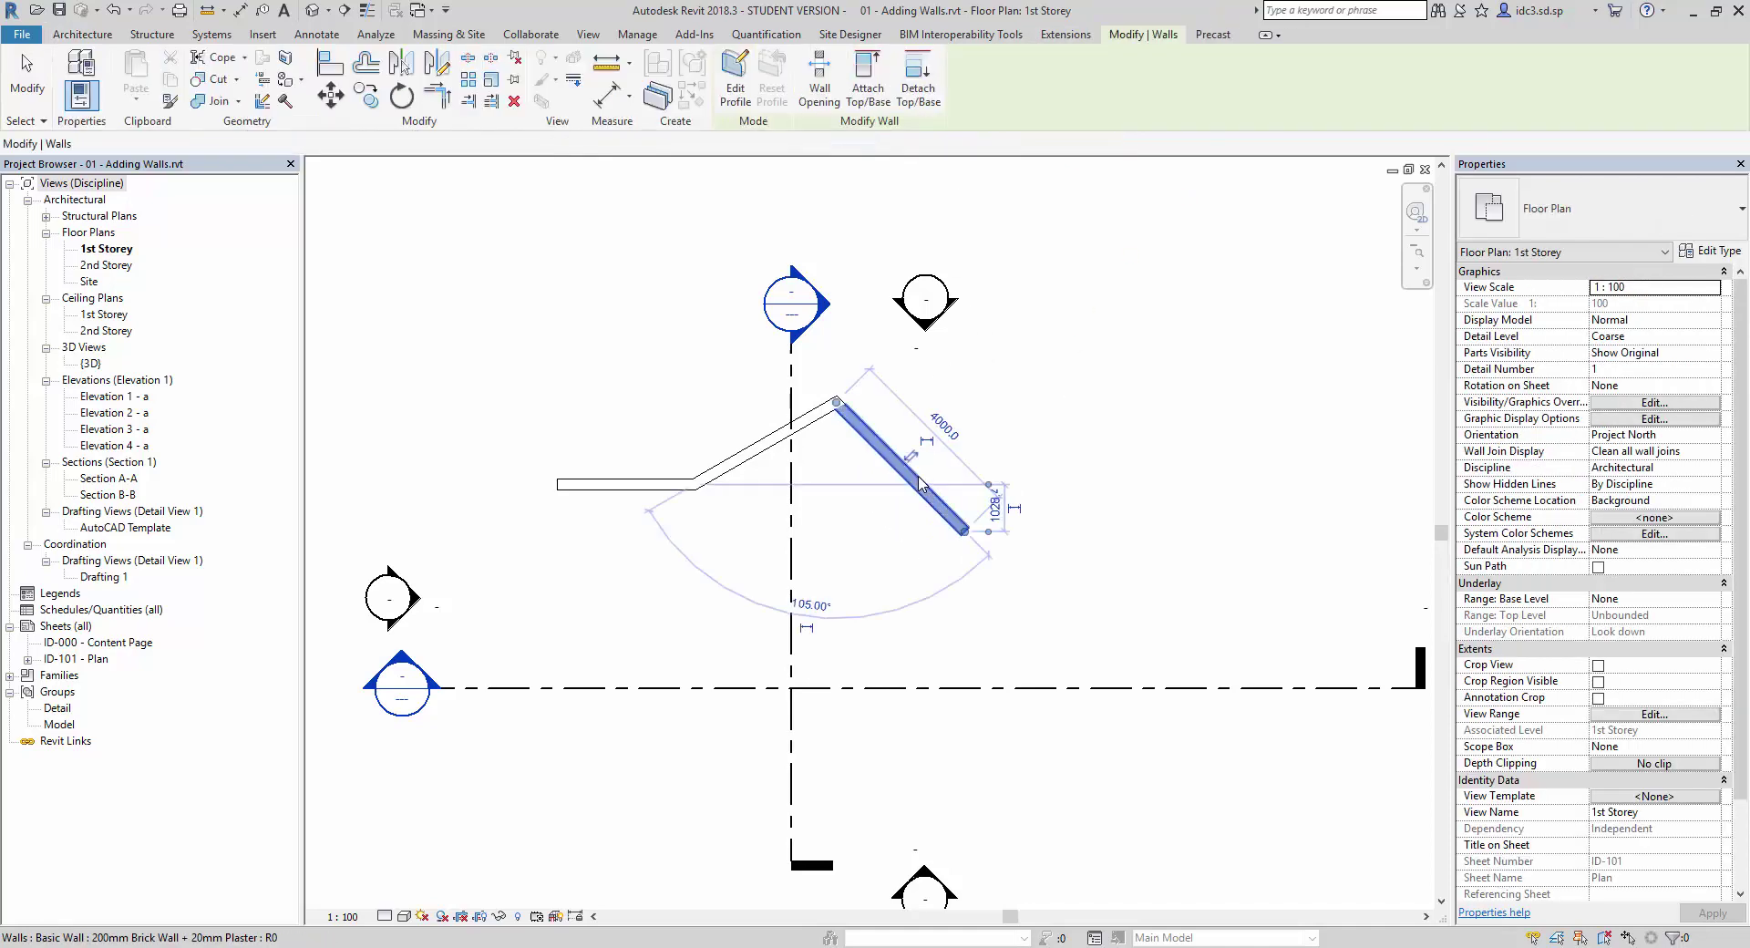
pyautogui.press('Delete')
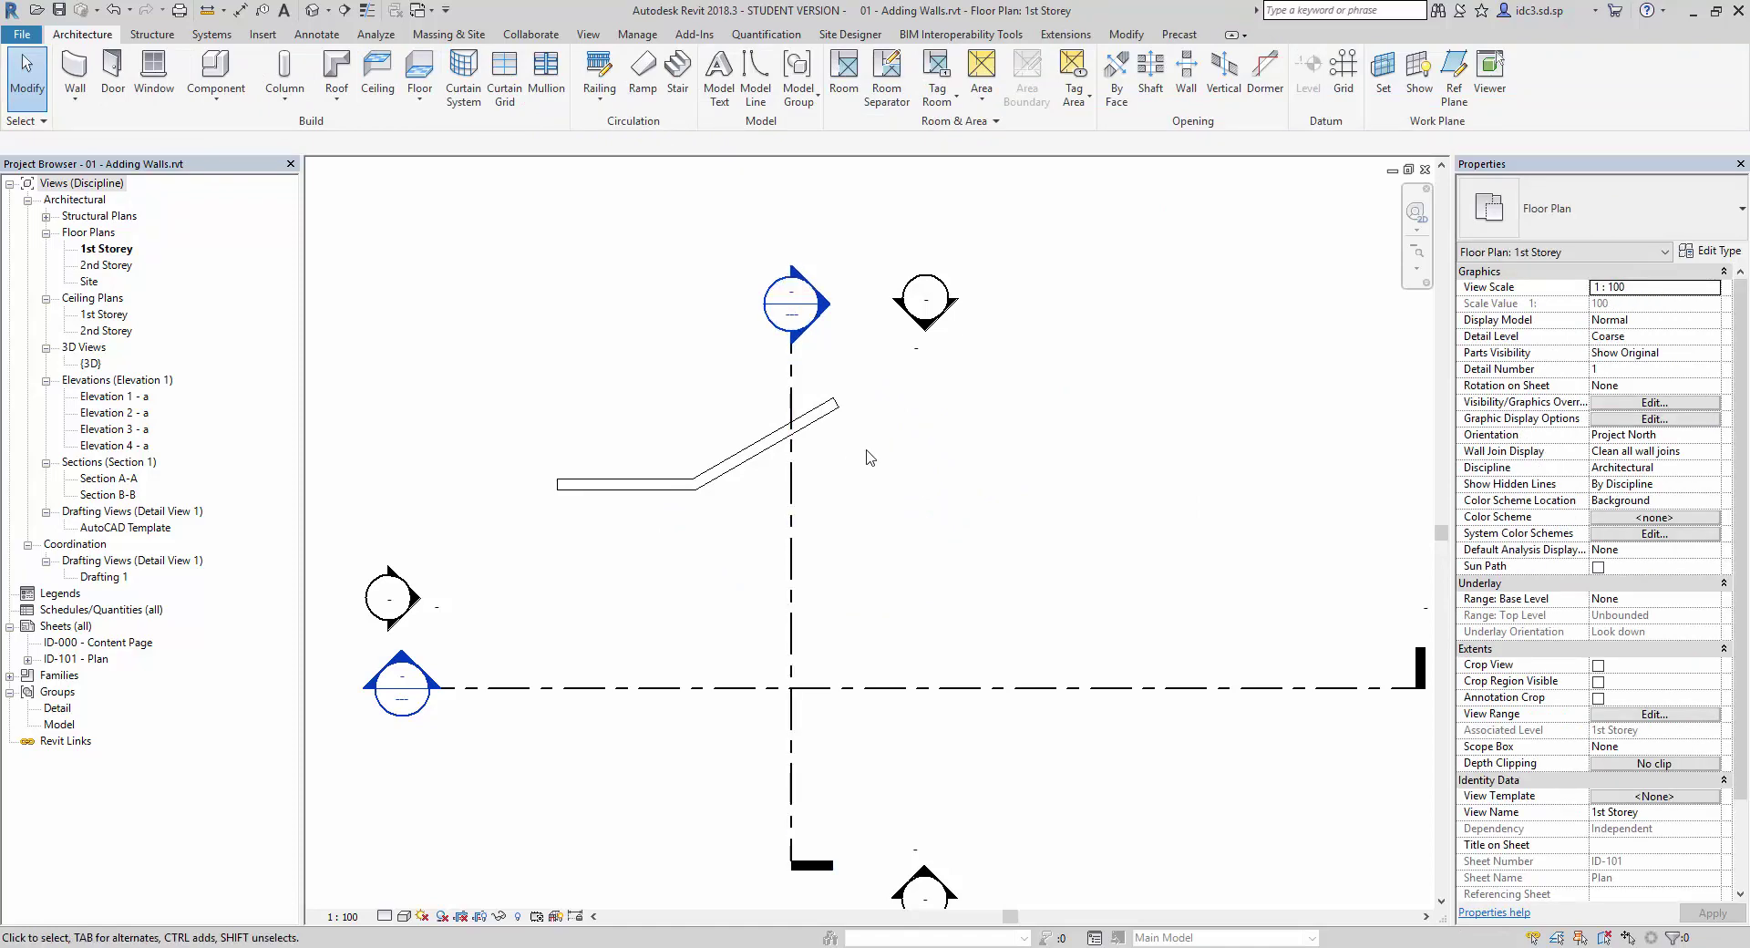
pyautogui.press('w')
pyautogui.press('a')
pyautogui.click(837, 401)
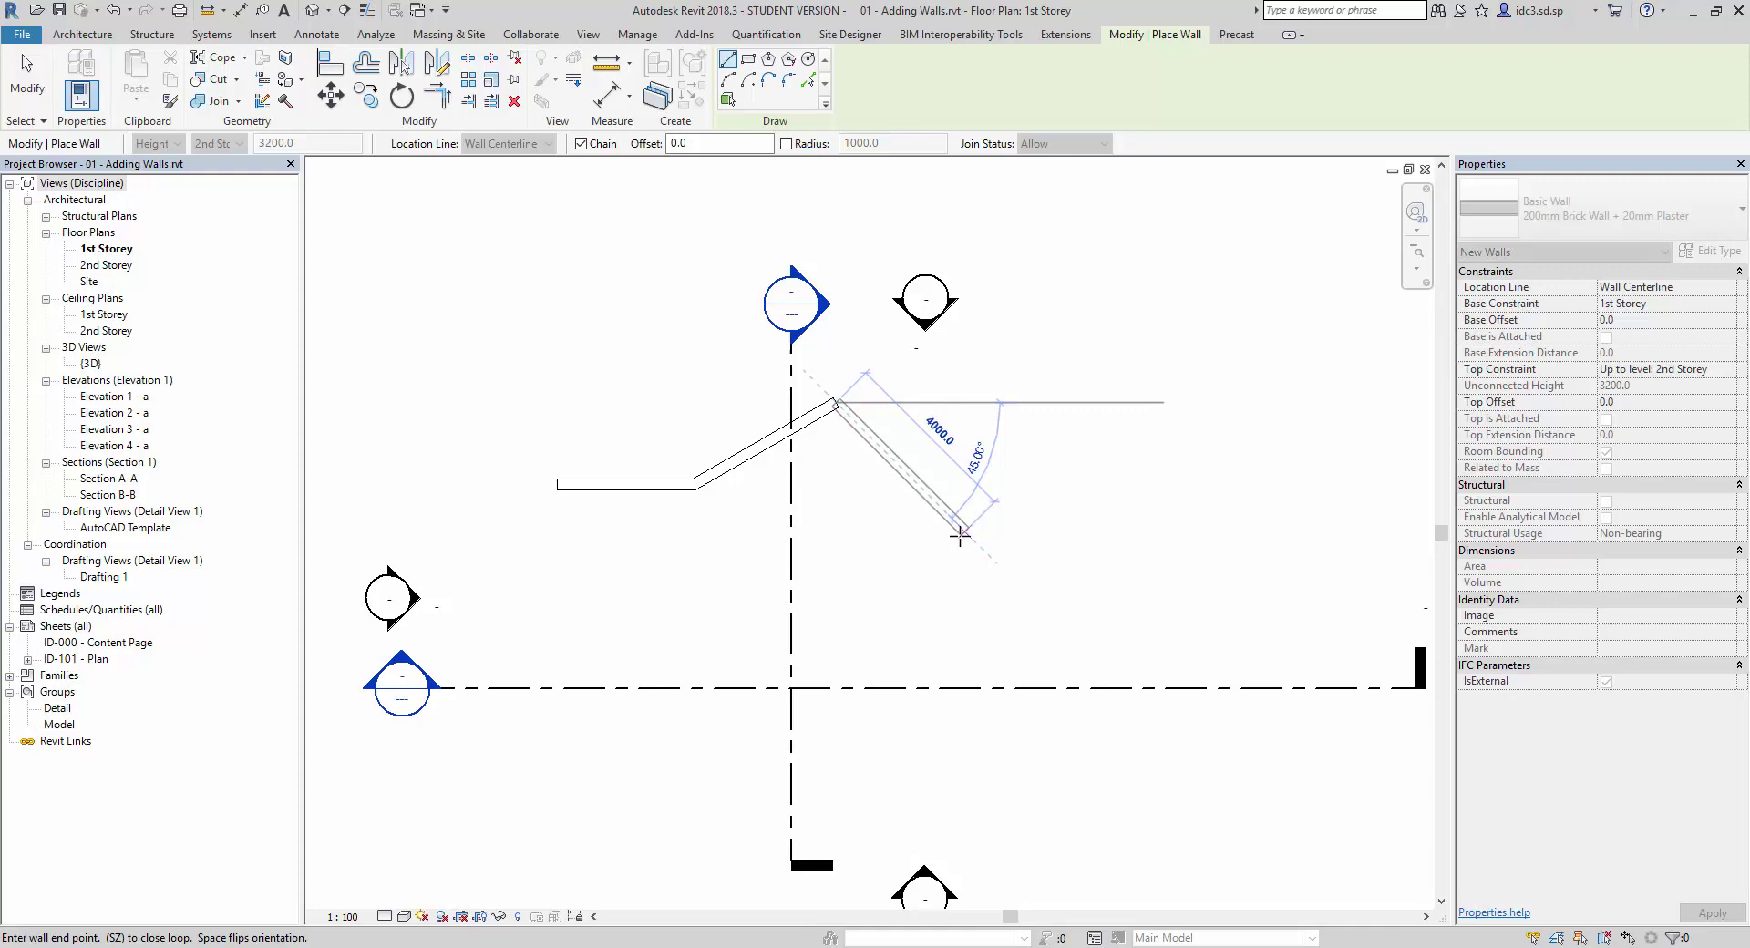
pyautogui.press('Escape')
pyautogui.press('Escape')
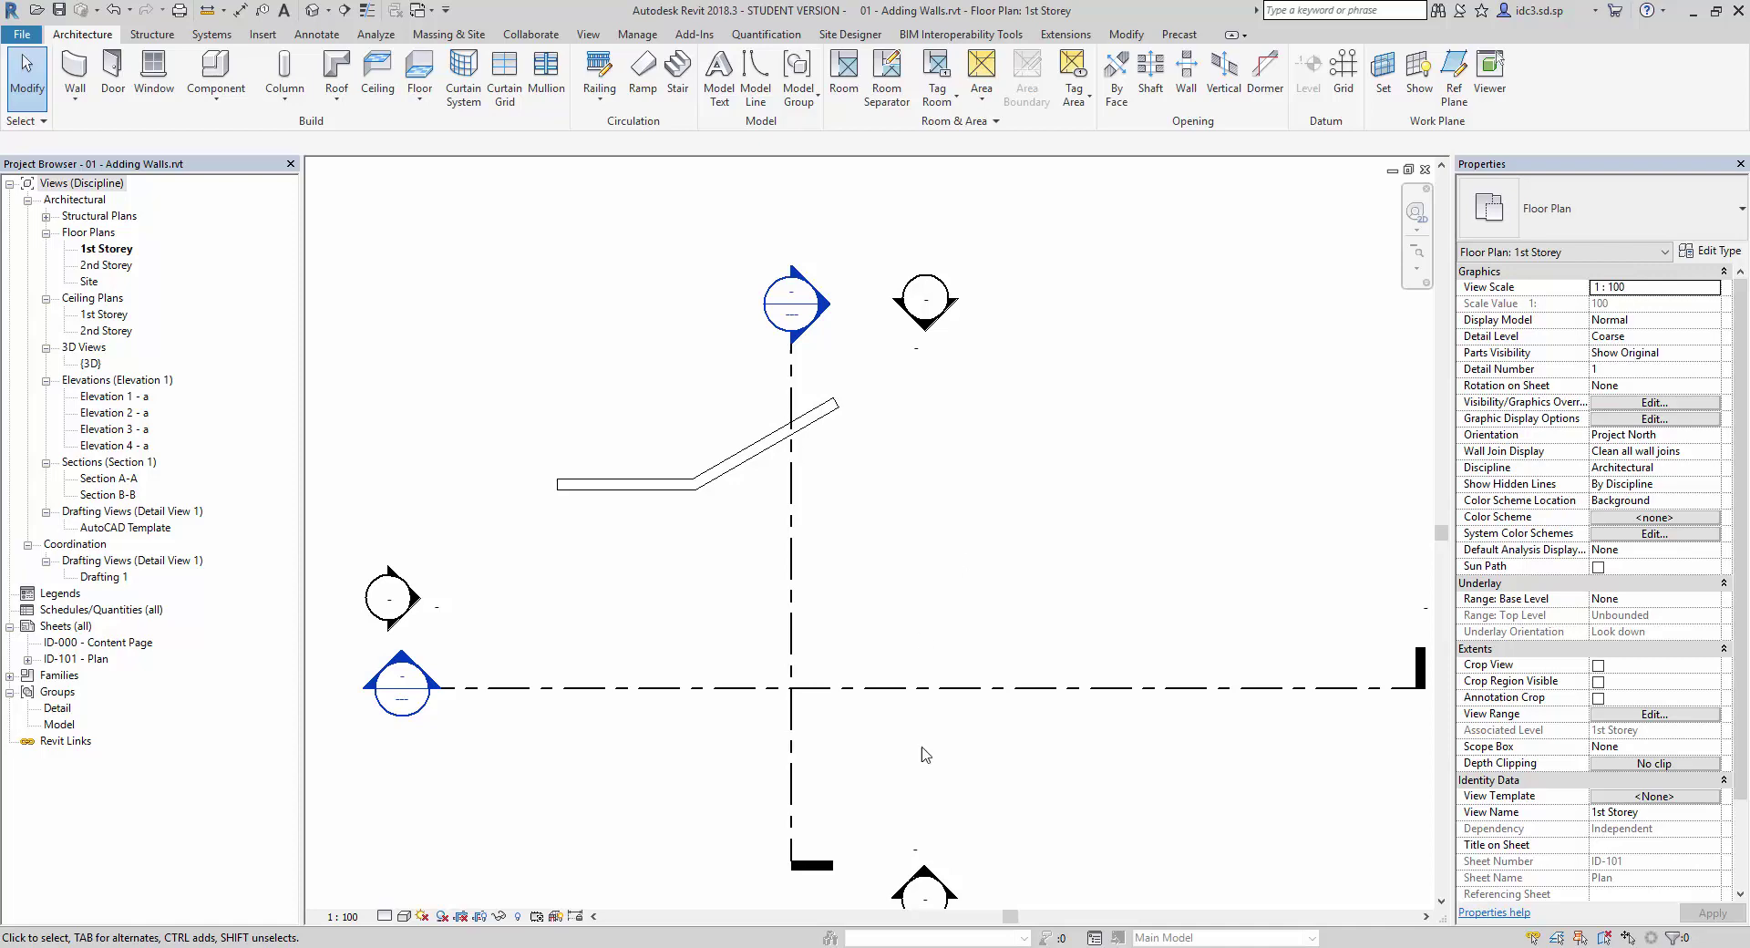
pyautogui.press('w')
pyautogui.press('a')
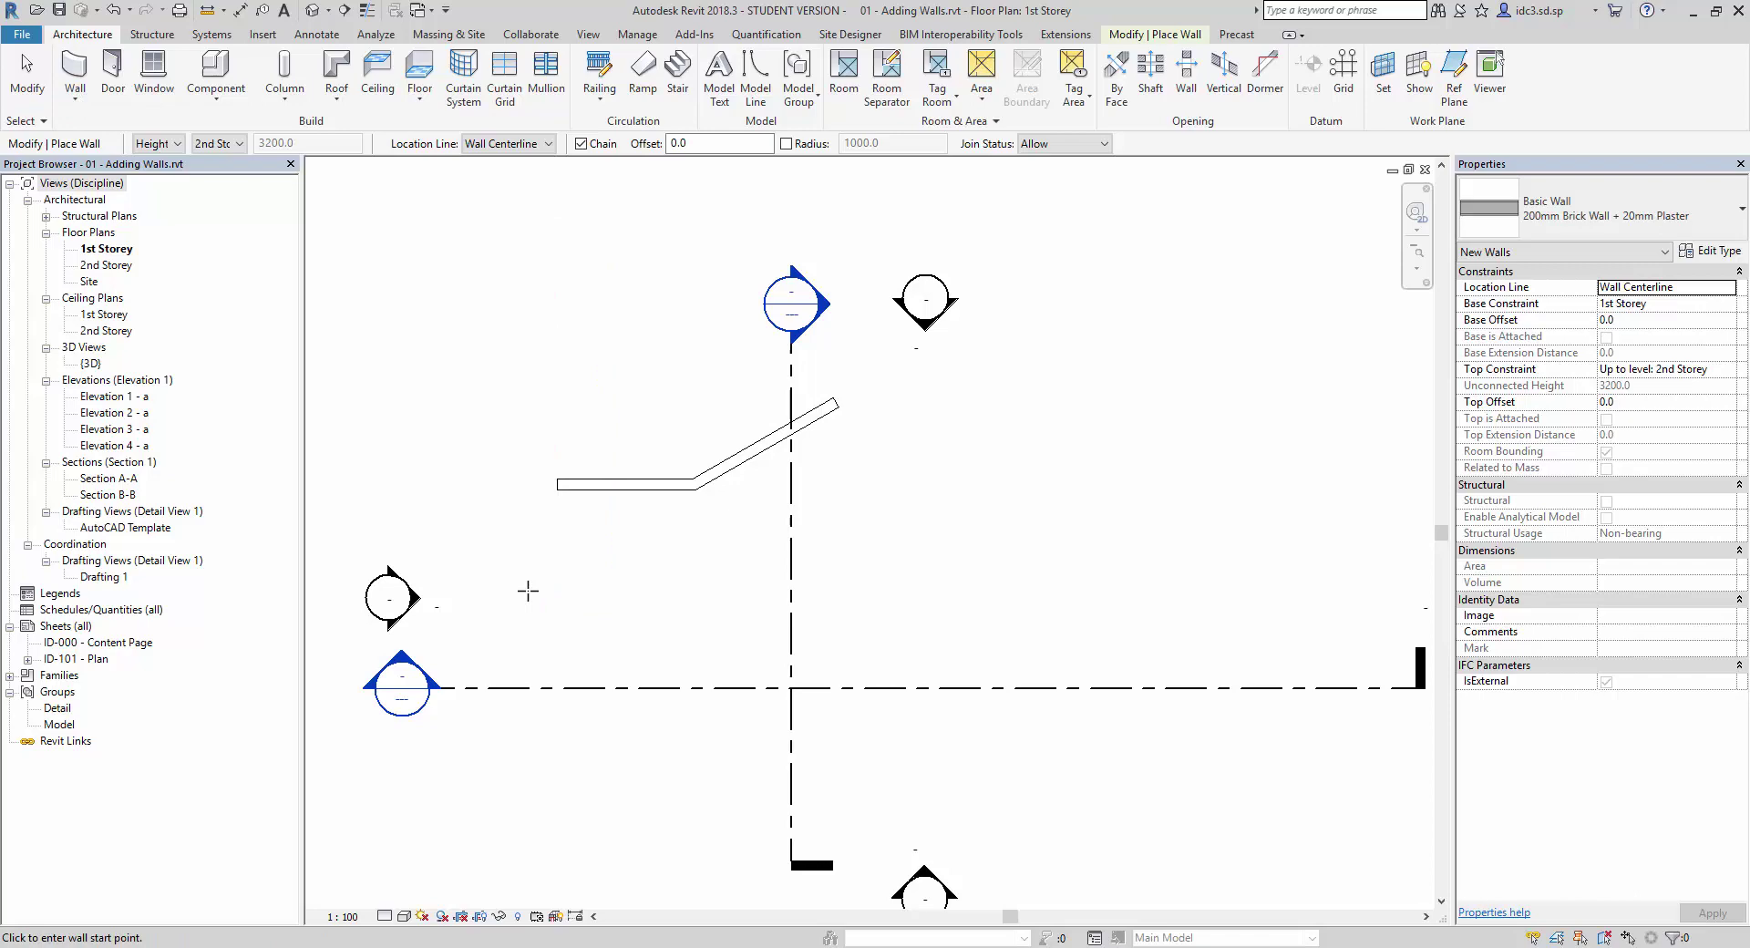
# Draw a chained zigzag wall: 3000 mm horizontal run, two 45° peaks, final horizontal run.
pyautogui.click(557, 598)
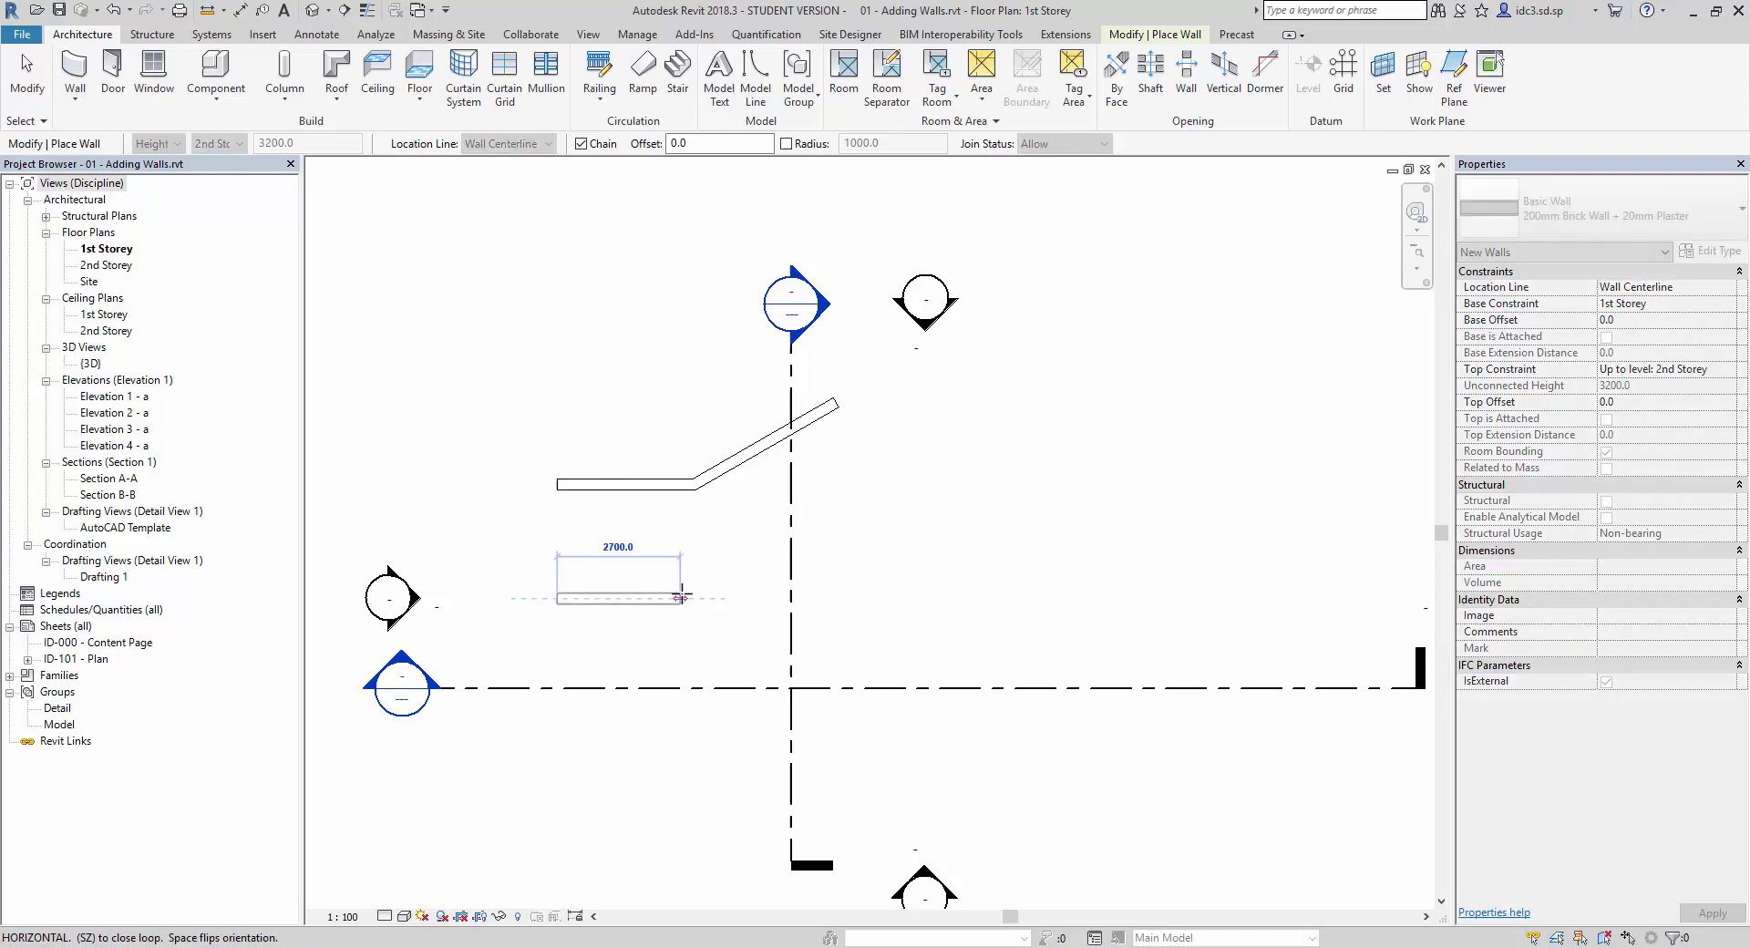
pyautogui.click(695, 598)
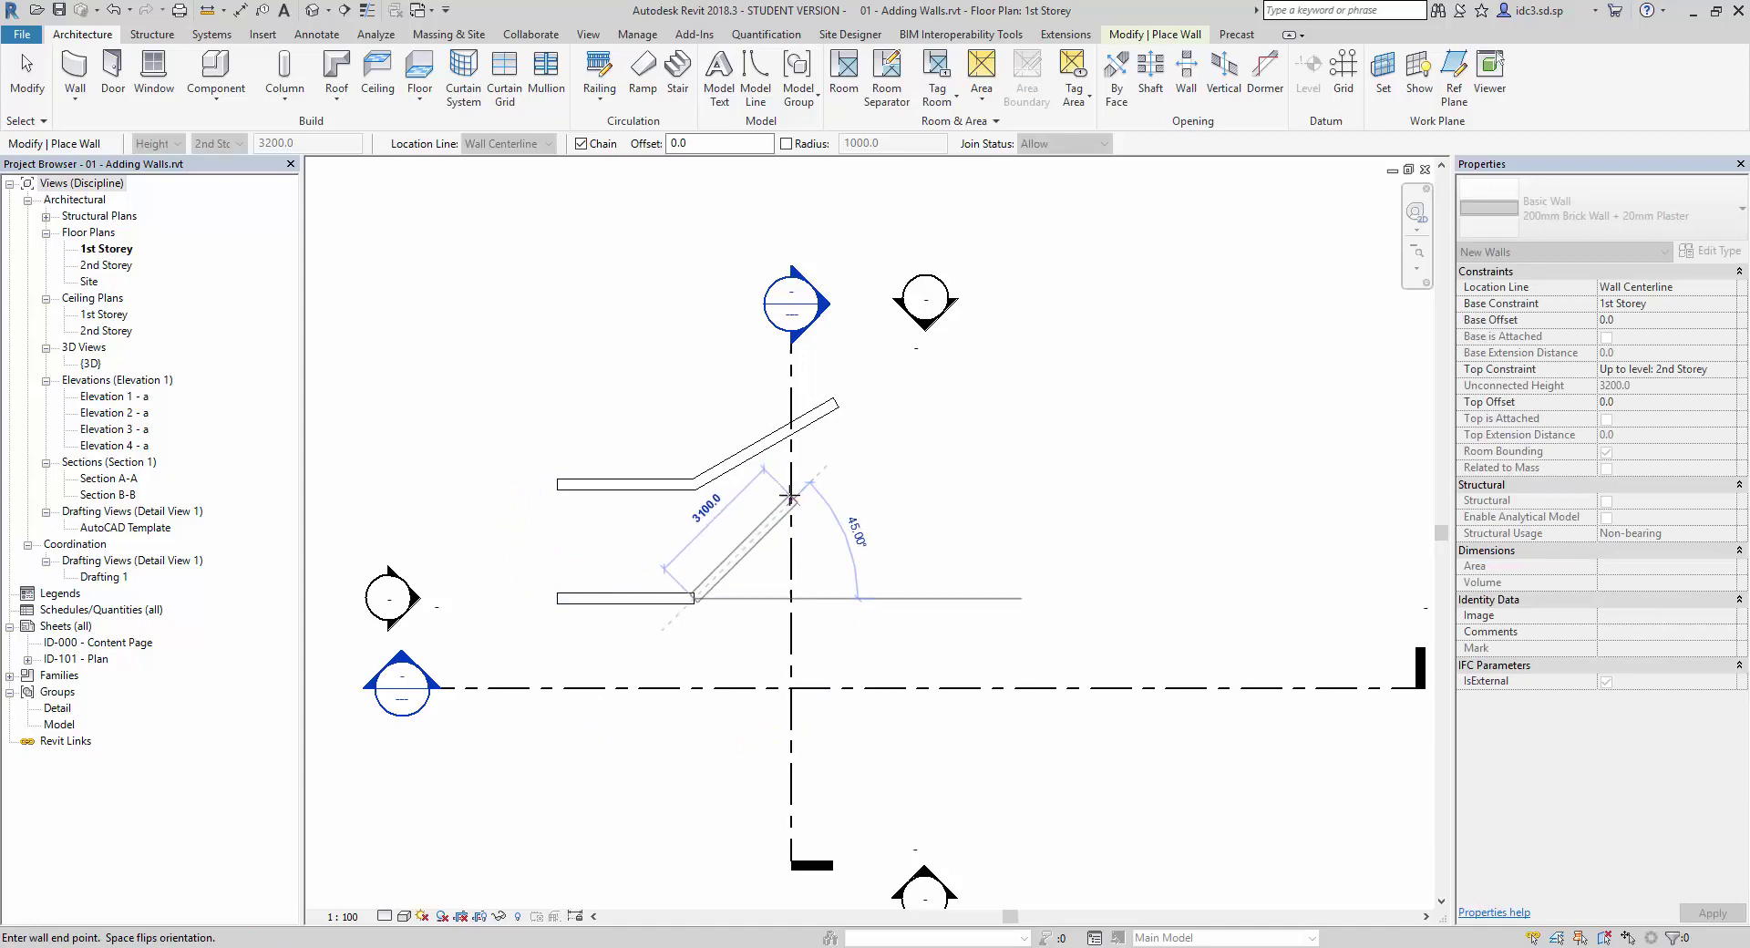
pyautogui.click(789, 499)
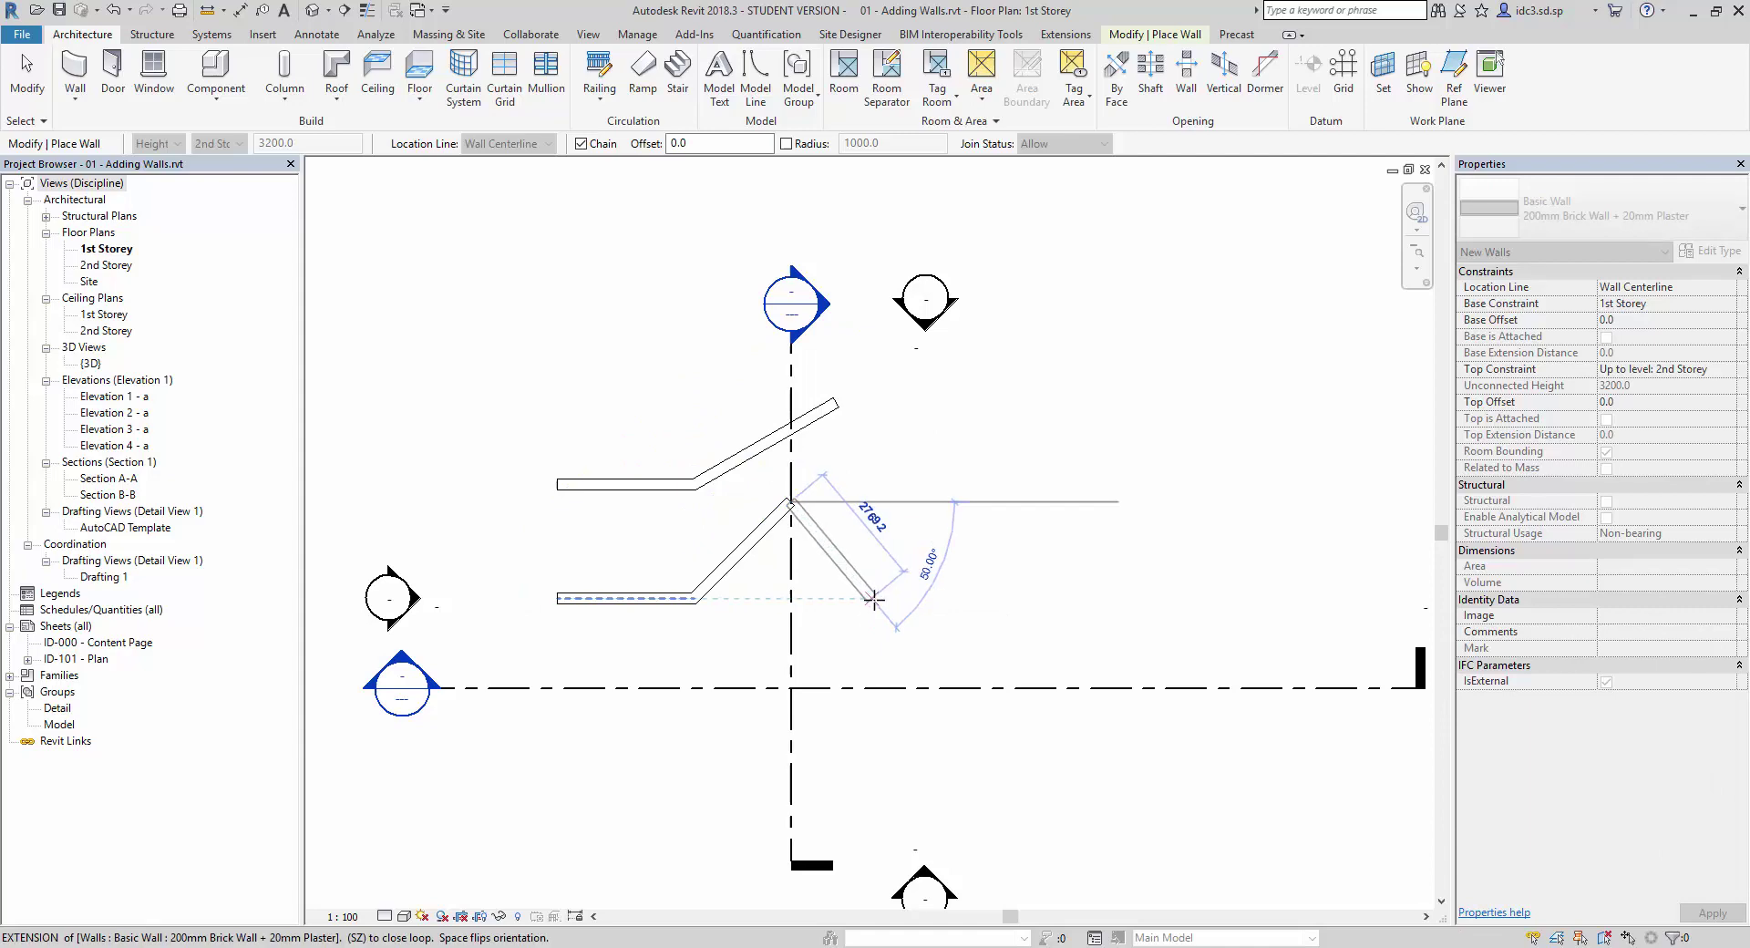
pyautogui.click(880, 598)
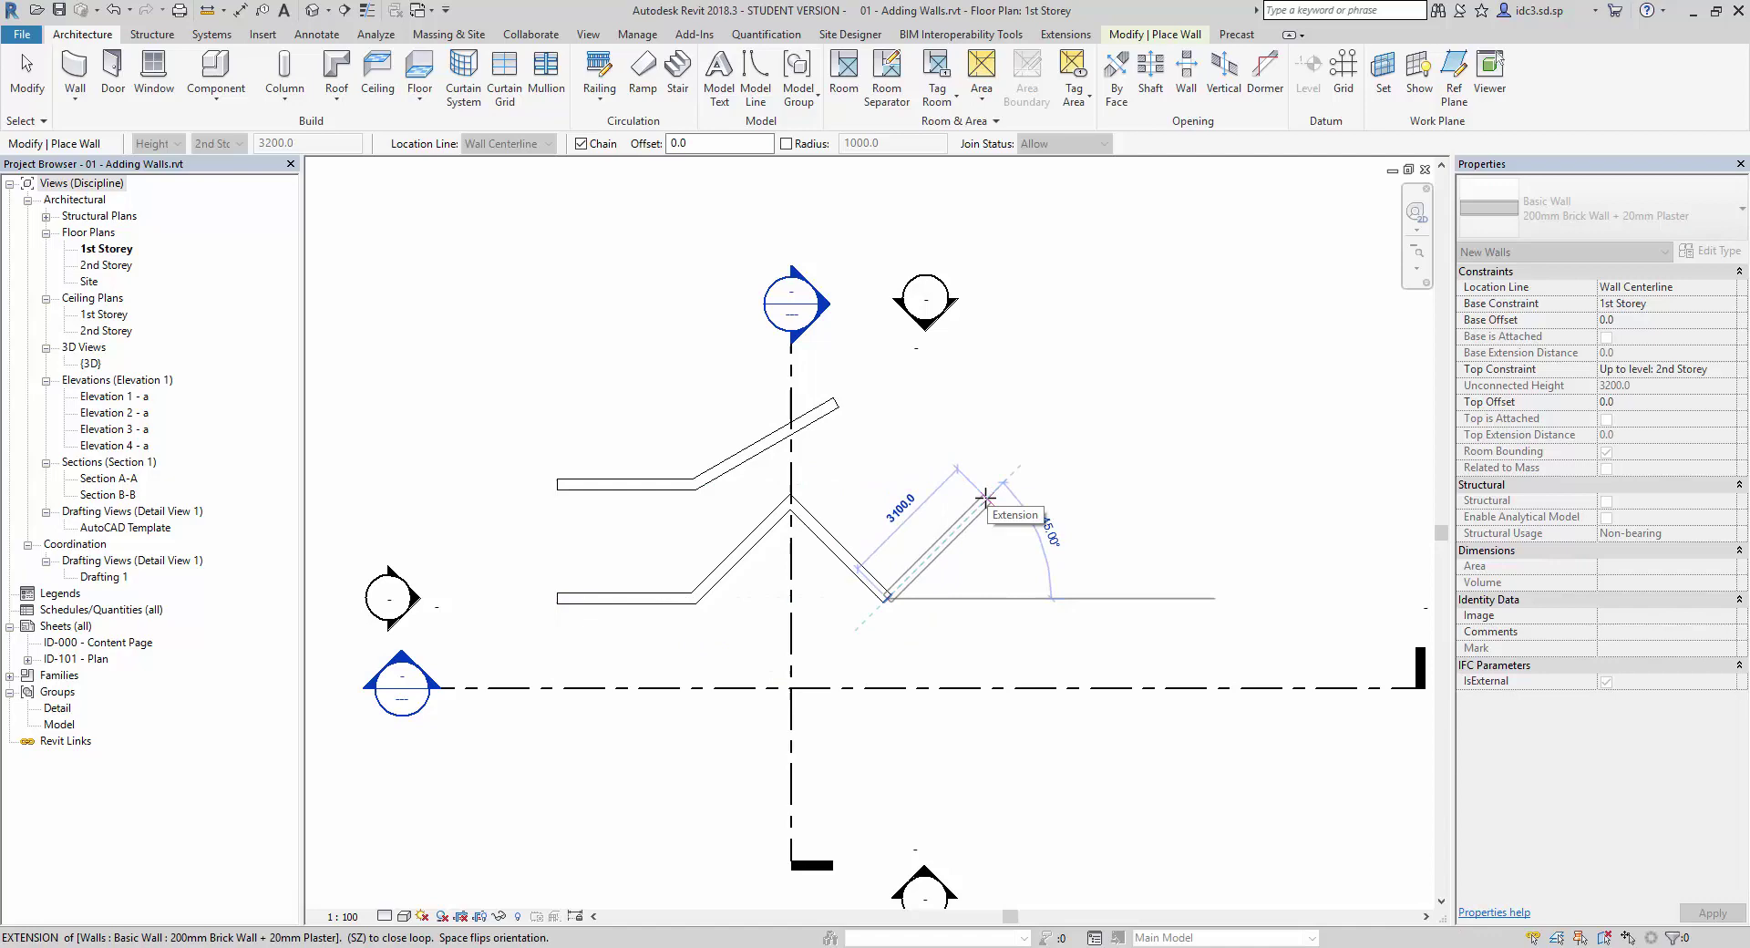
pyautogui.click(983, 499)
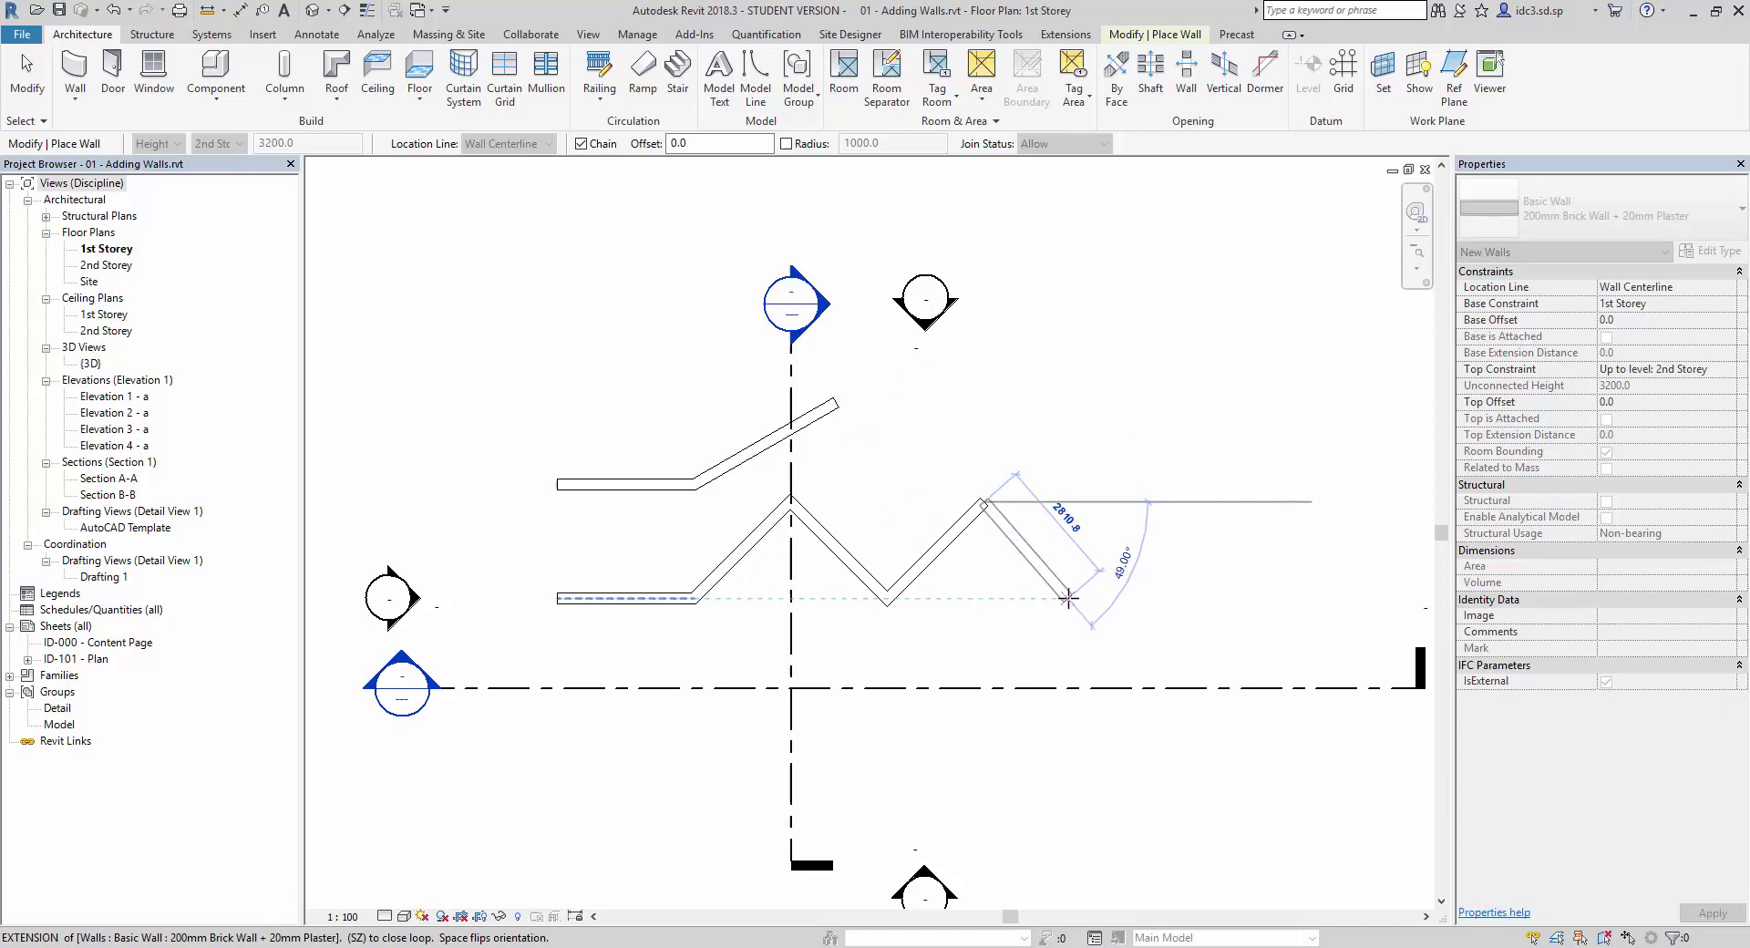
pyautogui.click(1079, 597)
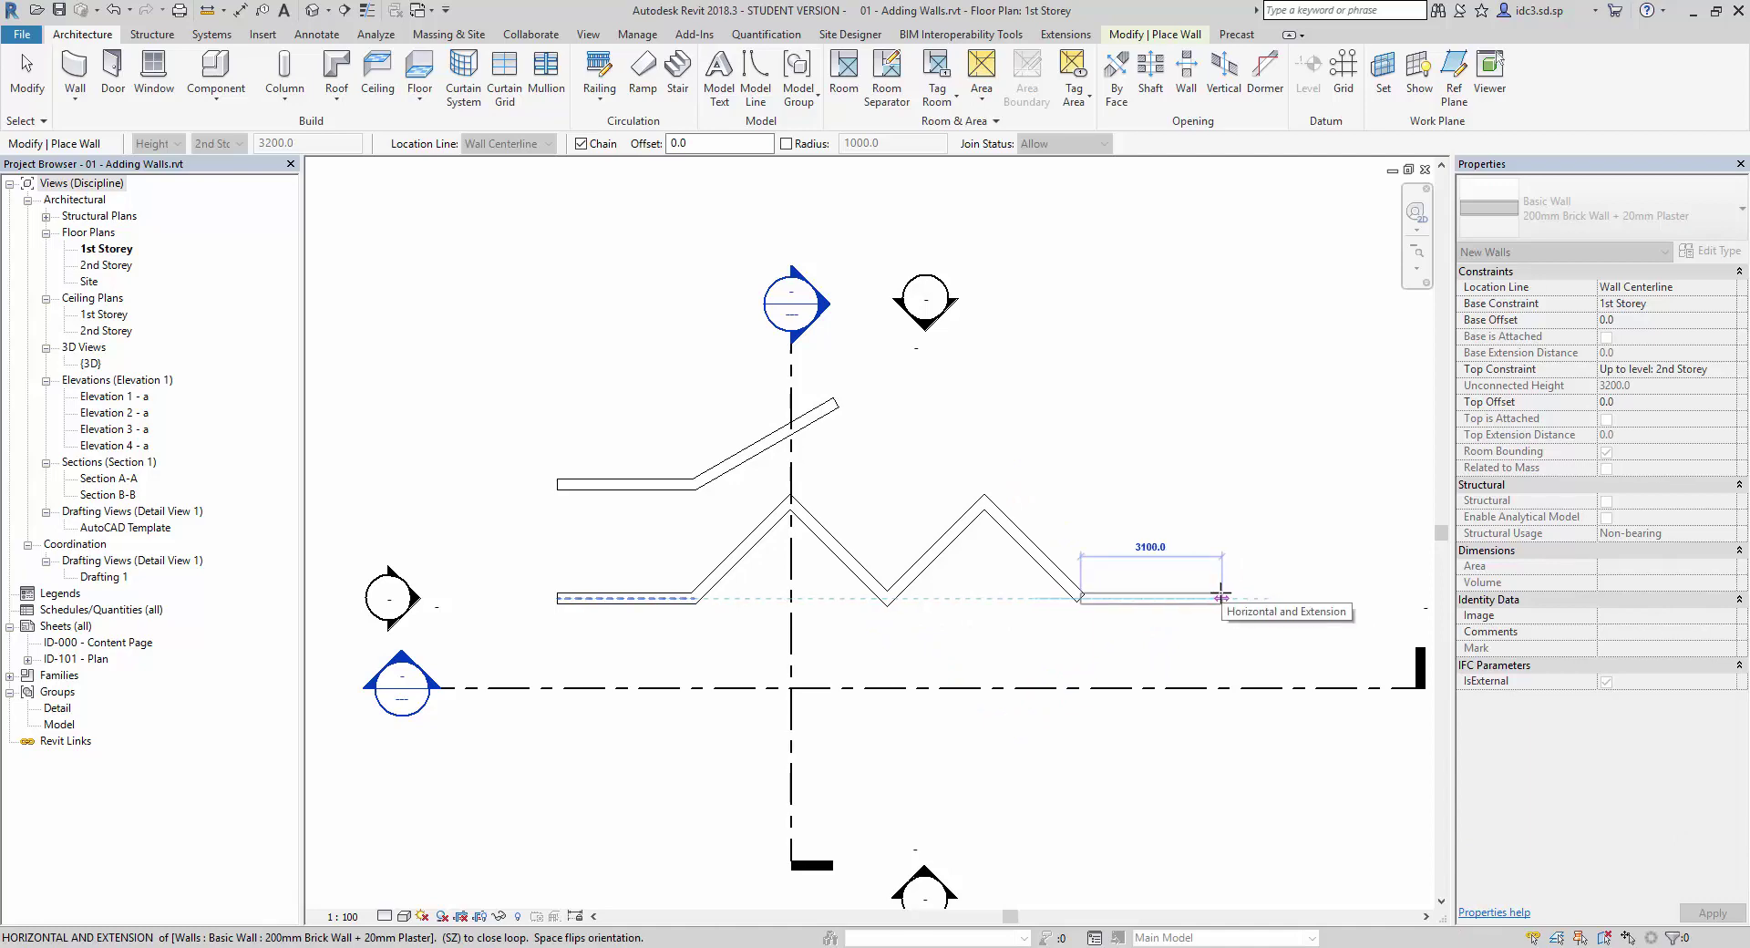
pyautogui.click(1221, 597)
pyautogui.press('Escape')
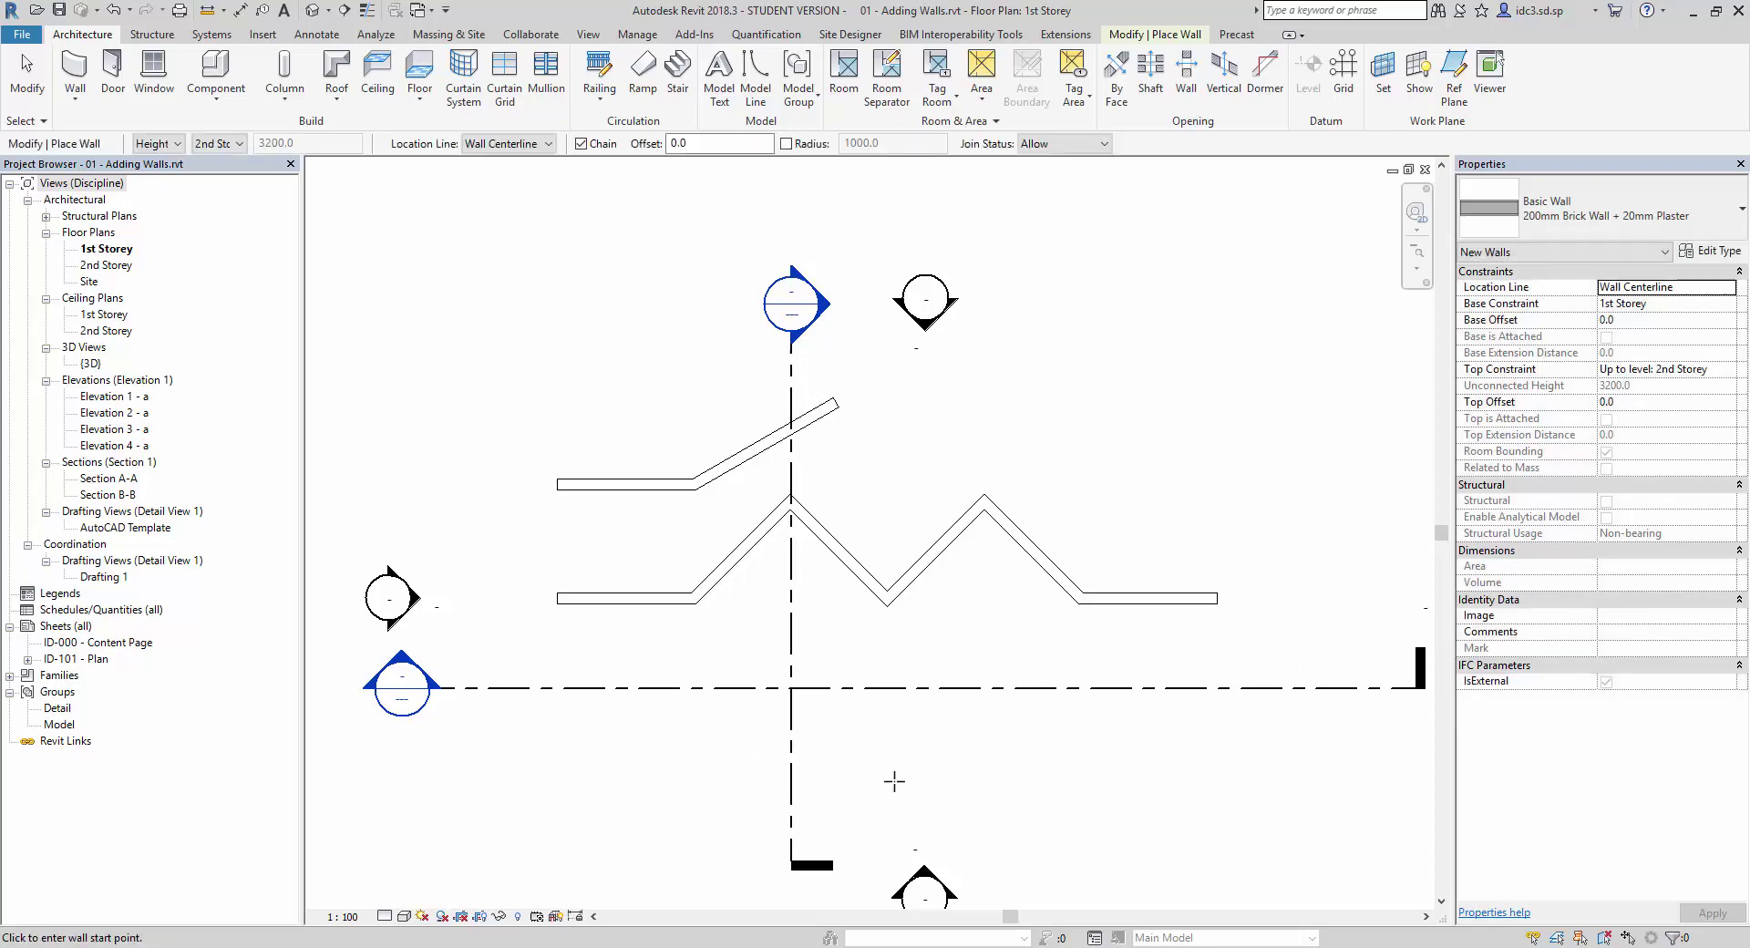
pyautogui.moveTo(893, 778); pyautogui.dragTo(894, 707, button='middle')
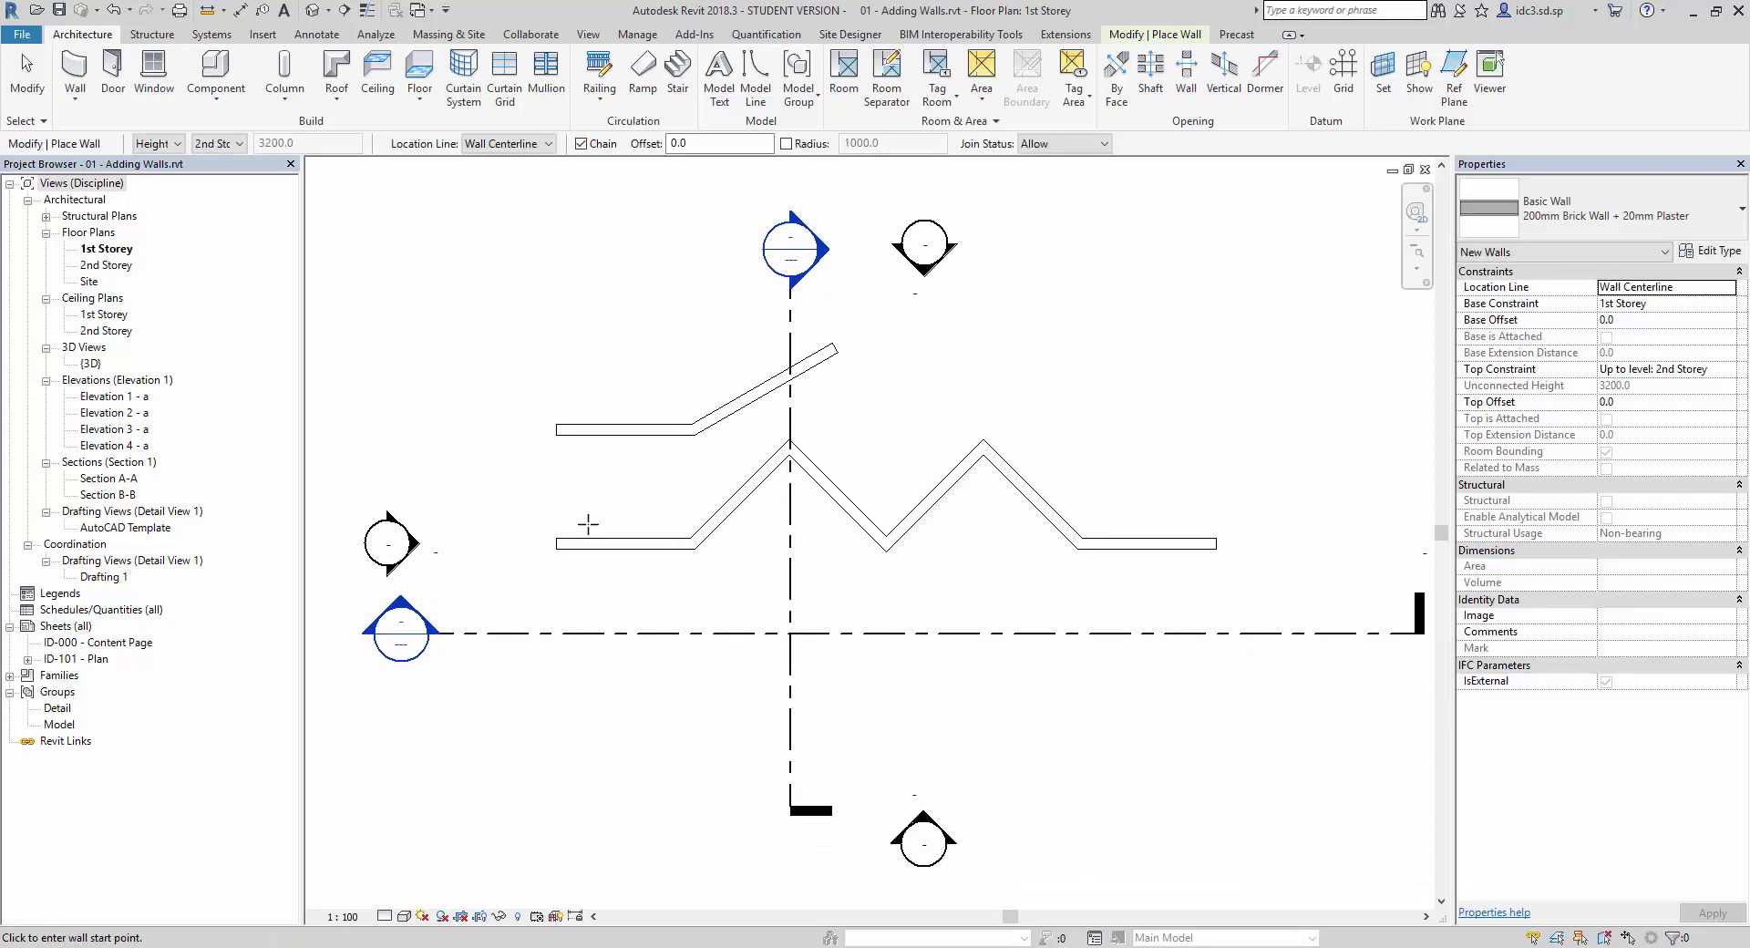
# With Chain off, draw two separate 3000 mm horizontal walls and two 45° diagonal walls.
pyautogui.click(581, 144)
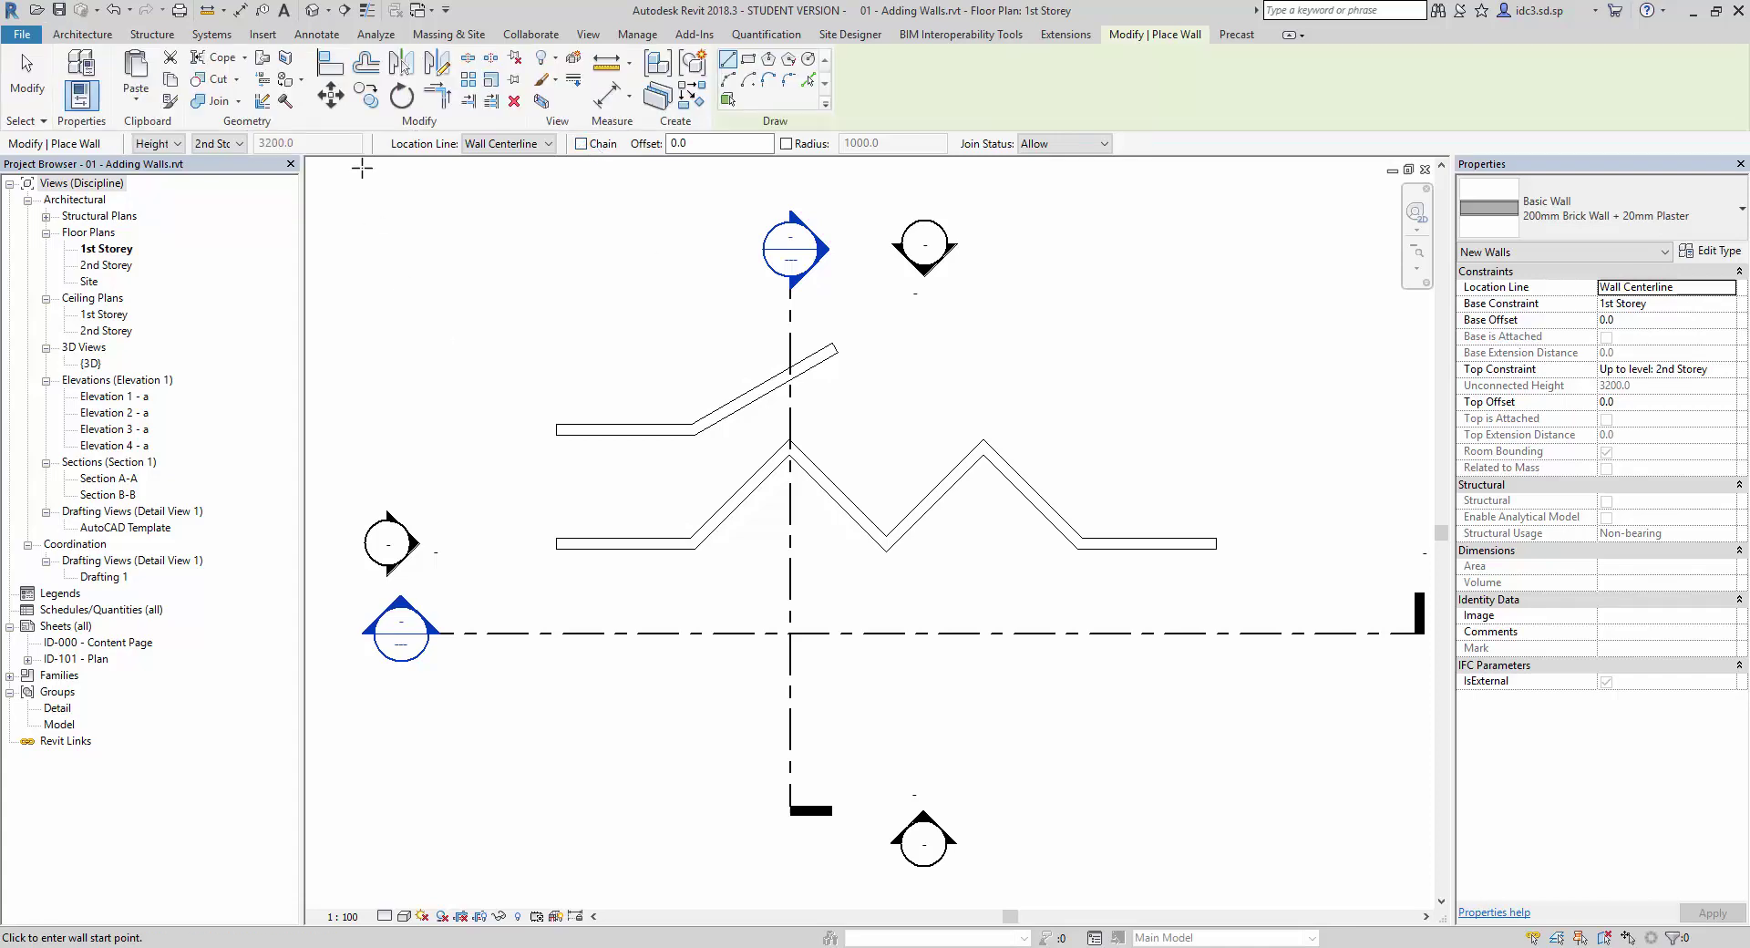
pyautogui.click(556, 694)
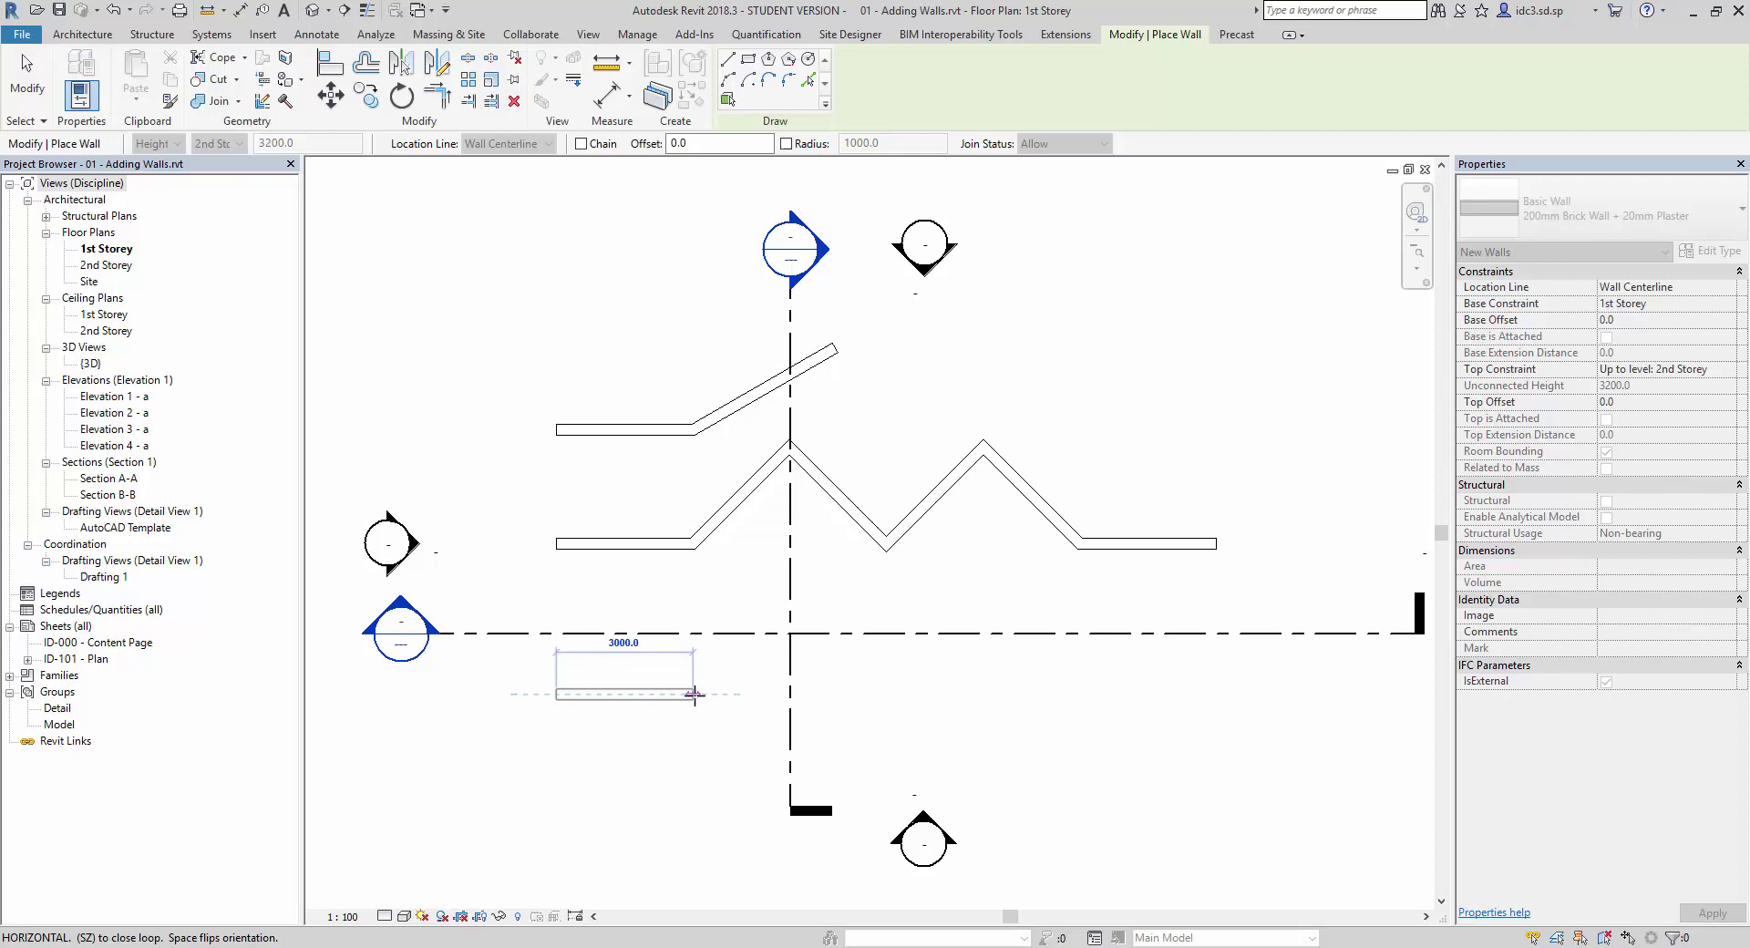
pyautogui.click(693, 693)
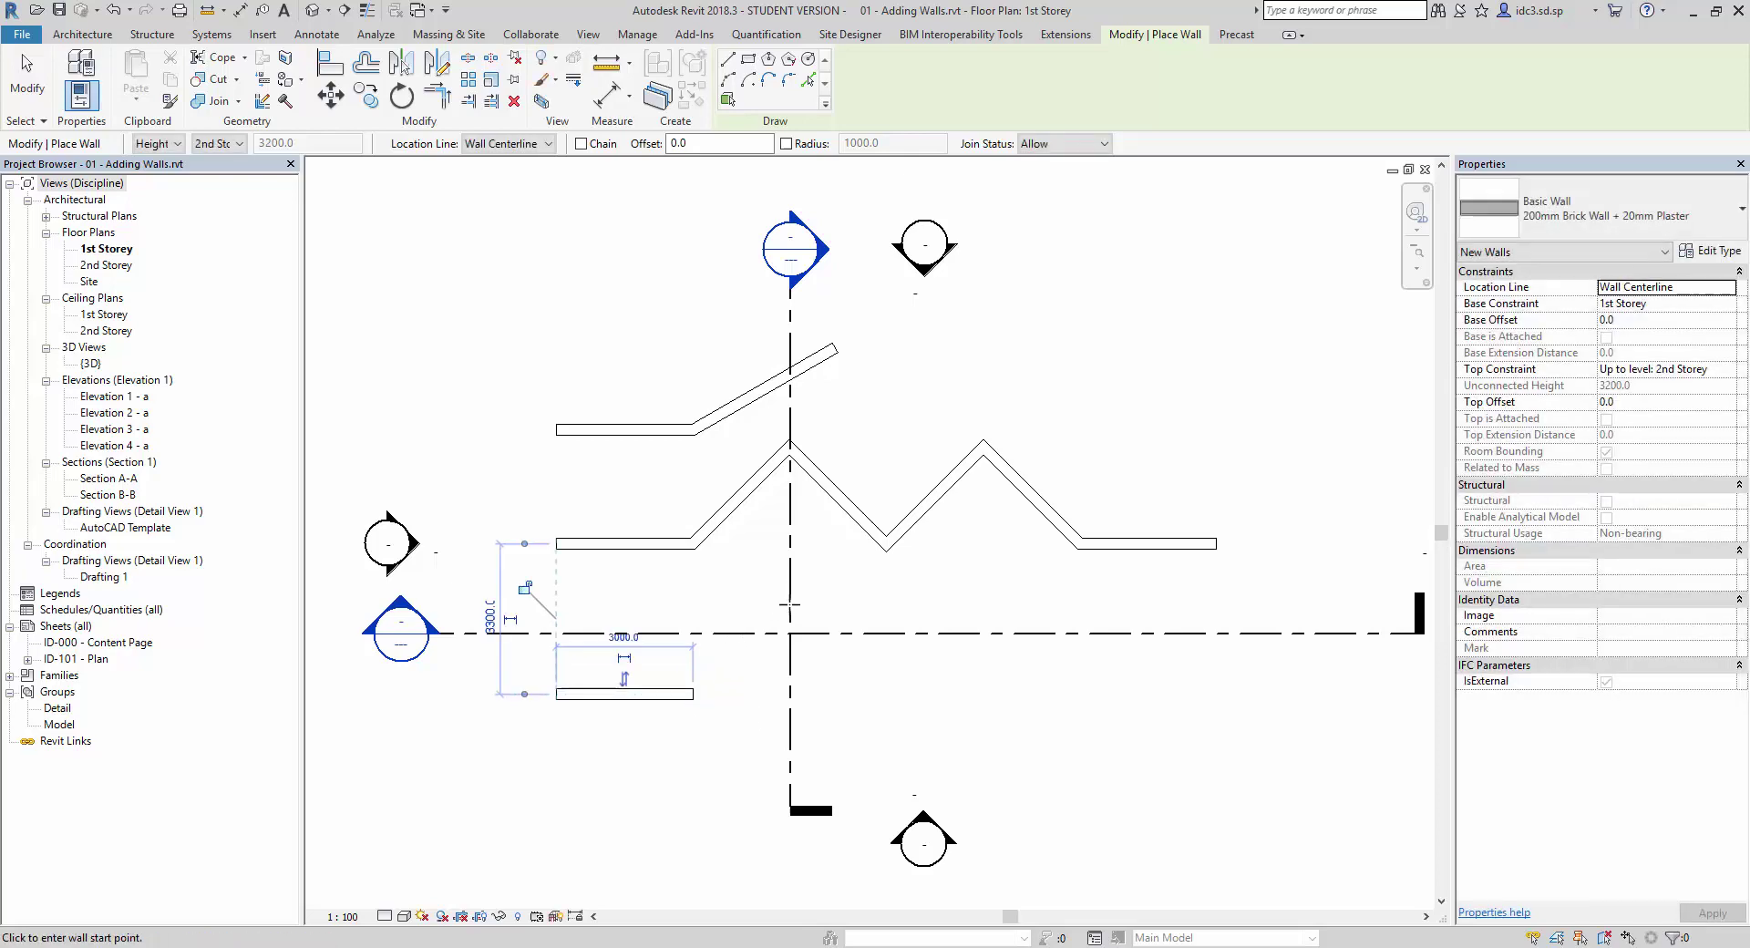
pyautogui.click(790, 599)
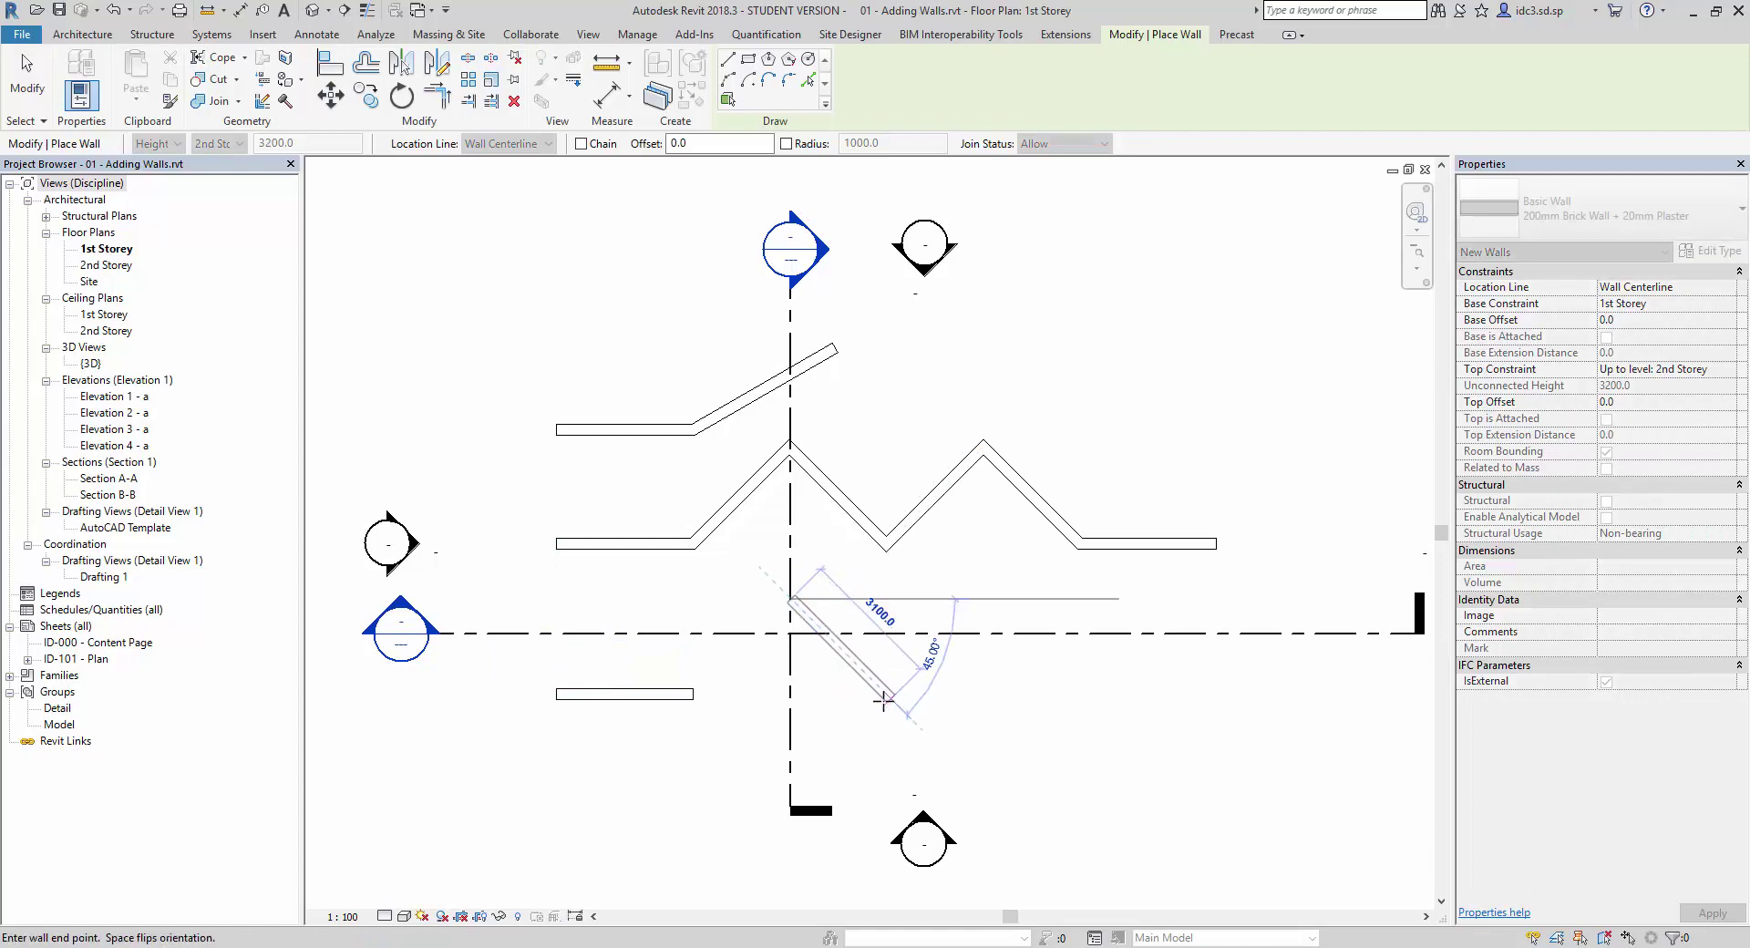
pyautogui.click(884, 699)
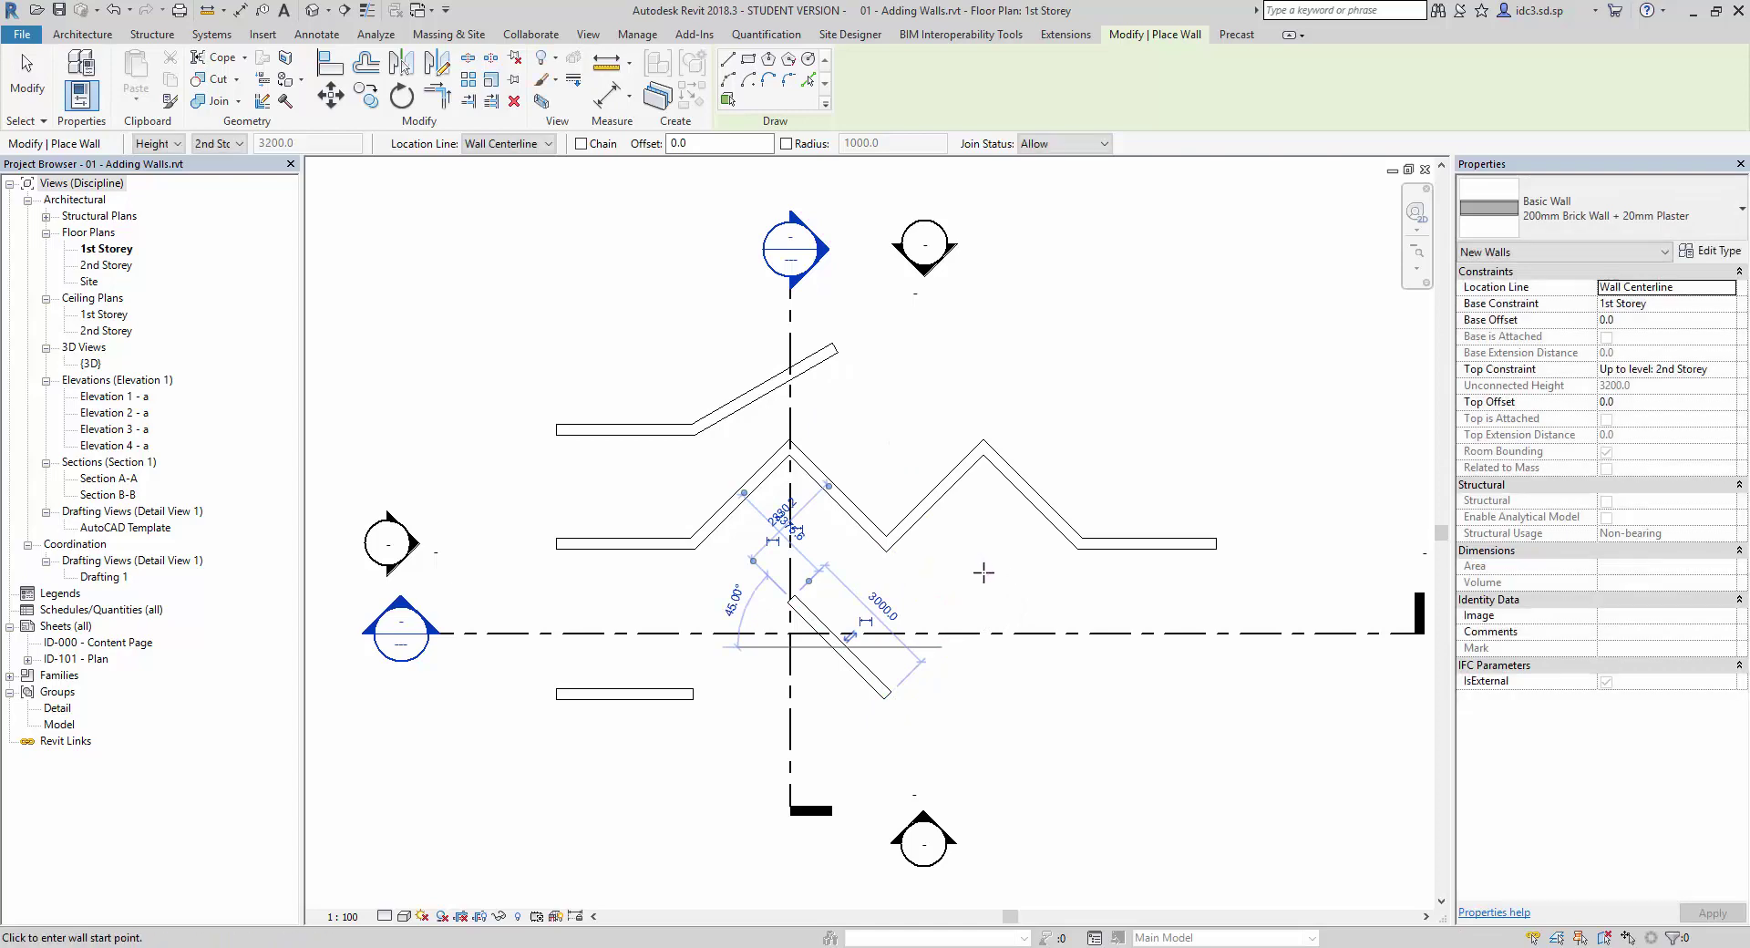
pyautogui.click(984, 578)
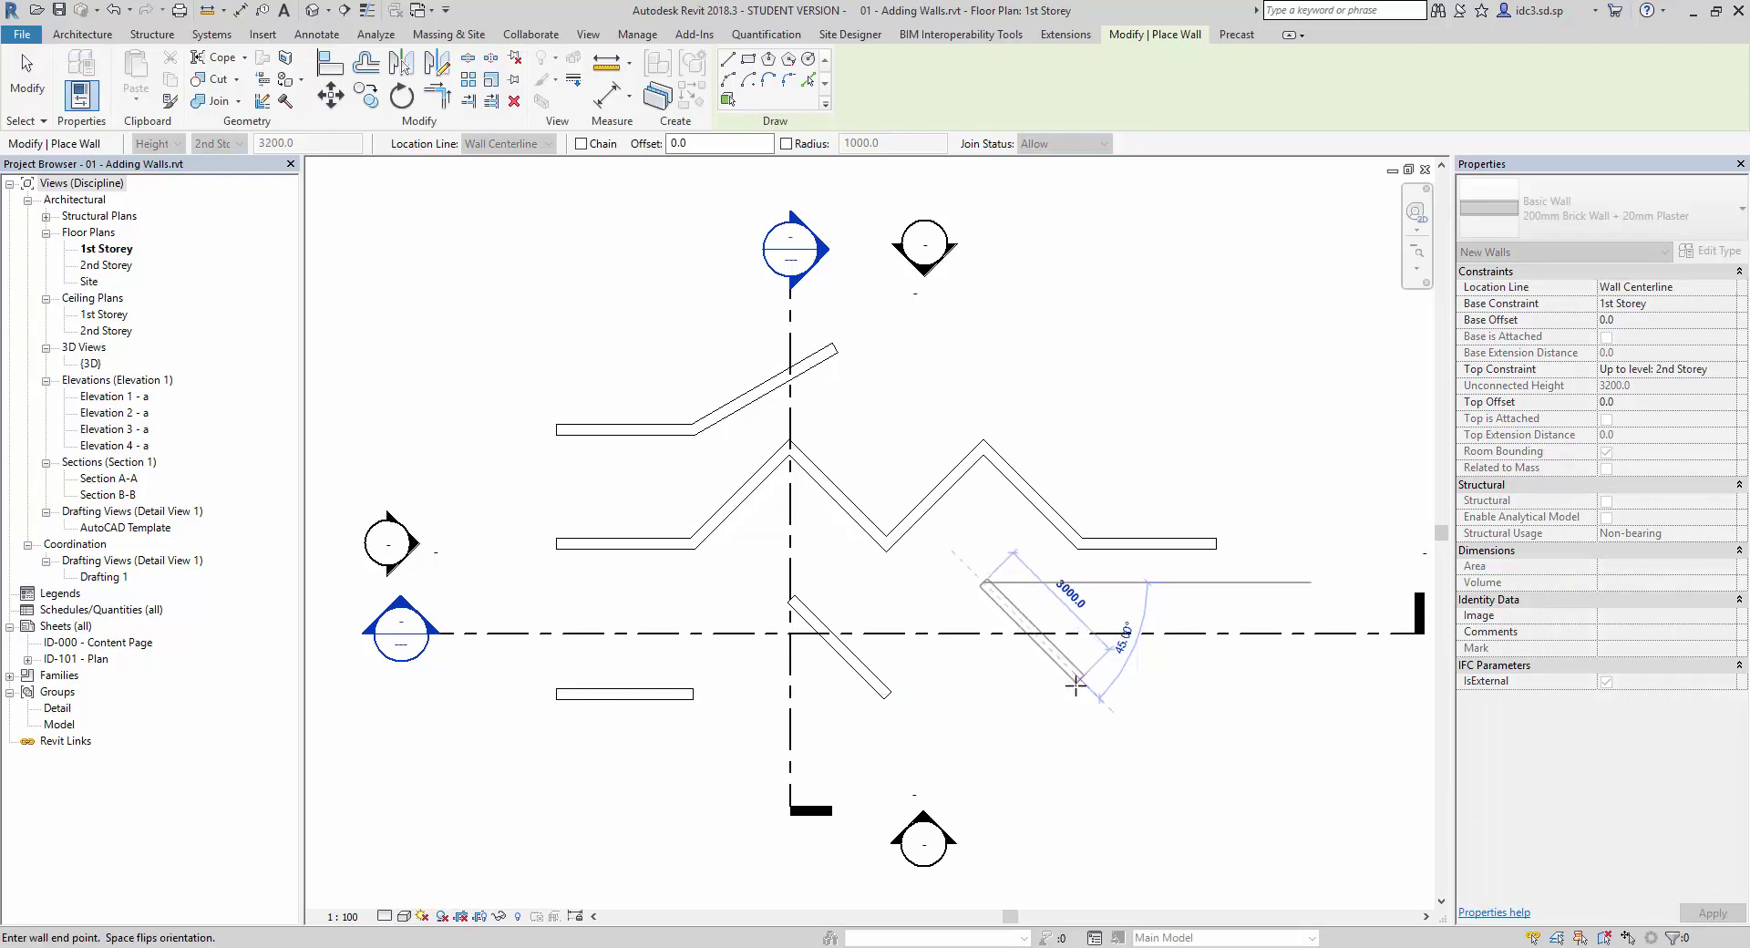
pyautogui.click(1075, 682)
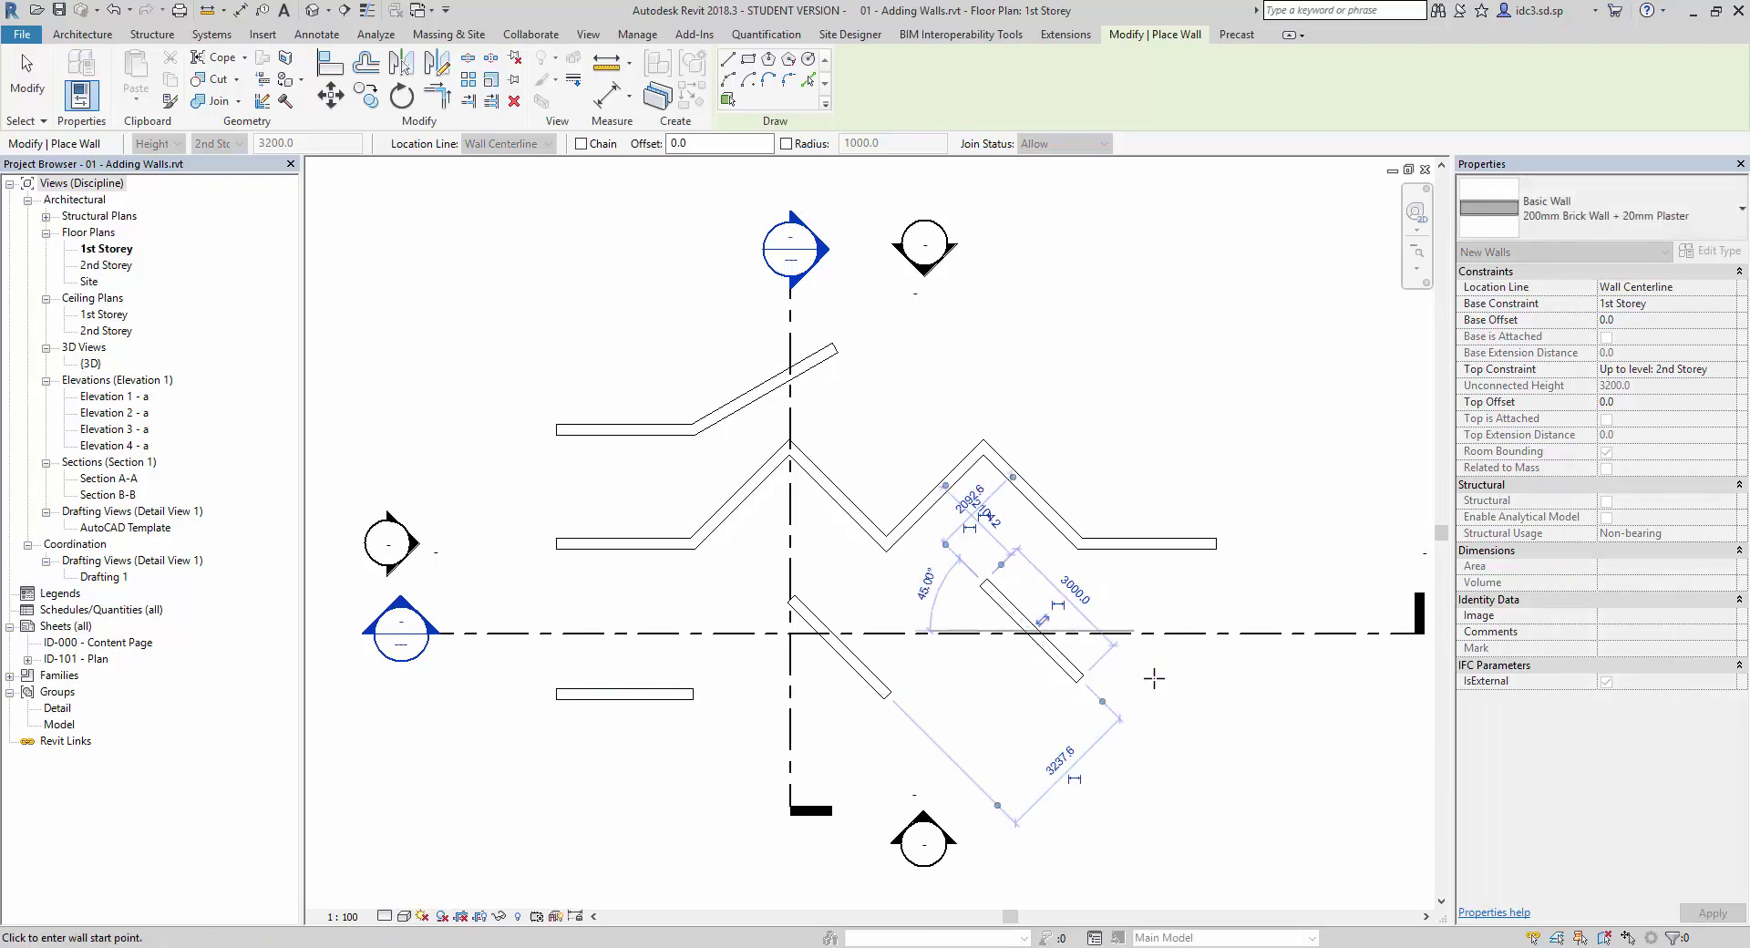
pyautogui.click(1223, 683)
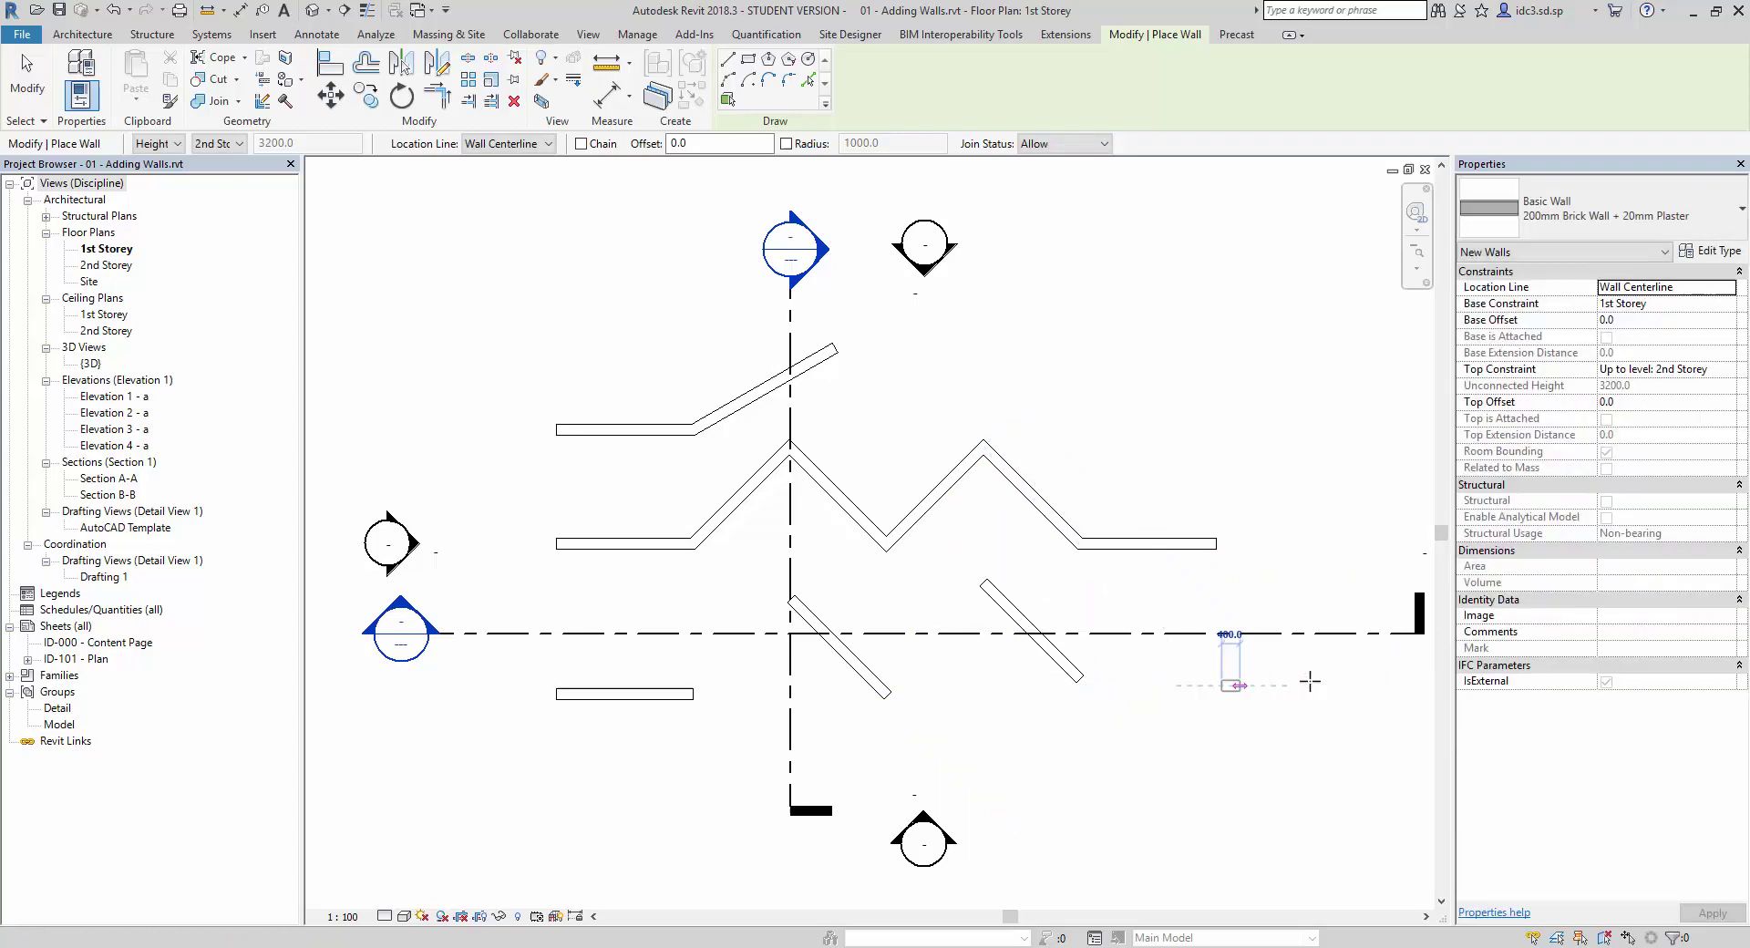
pyautogui.click(1358, 684)
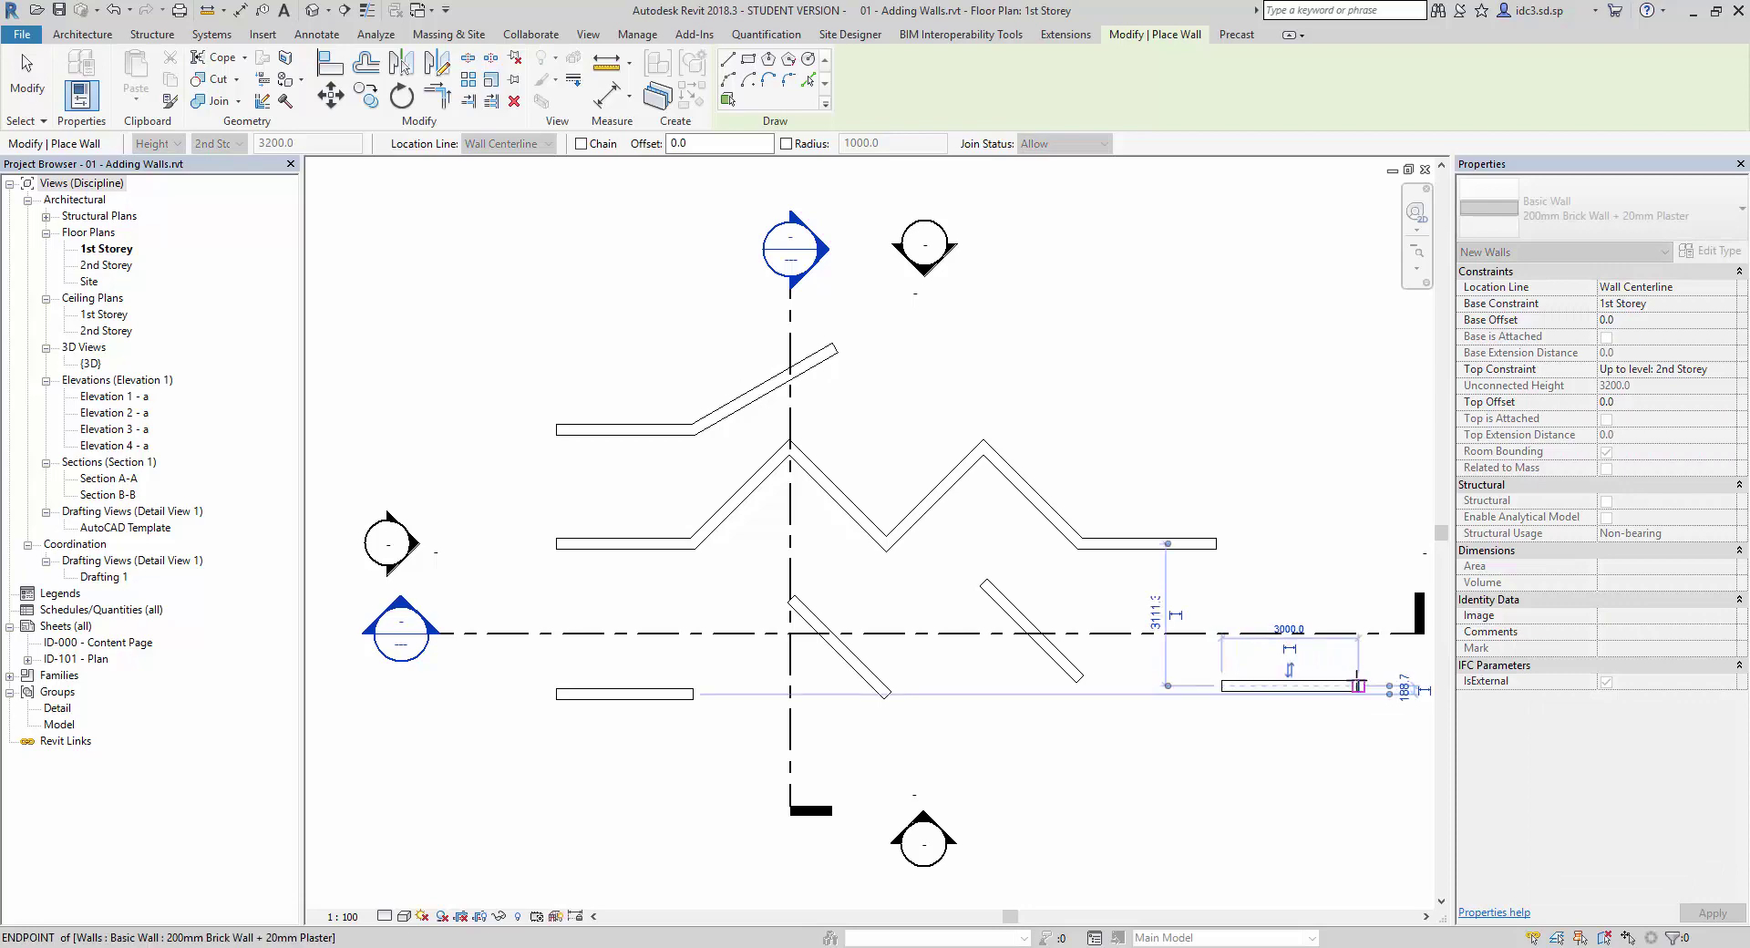
pyautogui.press('Escape')
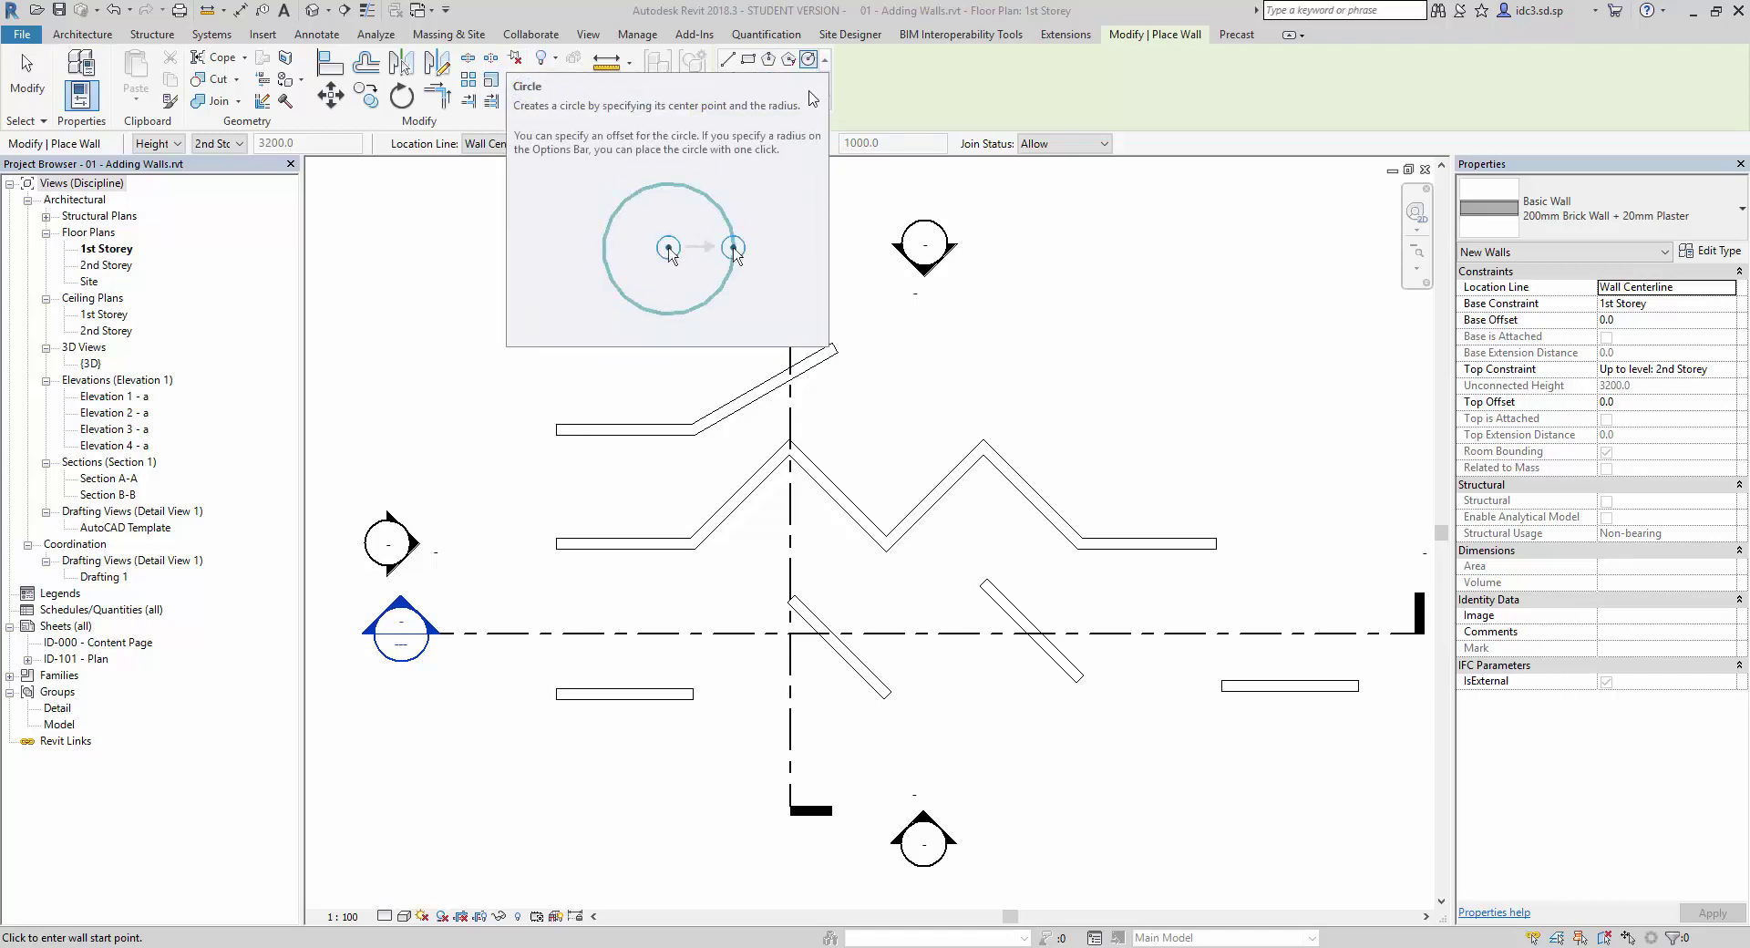
# Place a closed 6200 × 4200 mm rectangle of walls above the plan with the Rectangle option.
pyautogui.scroll(-1, 1070, 449)
pyautogui.scroll(-1, 1068, 450)
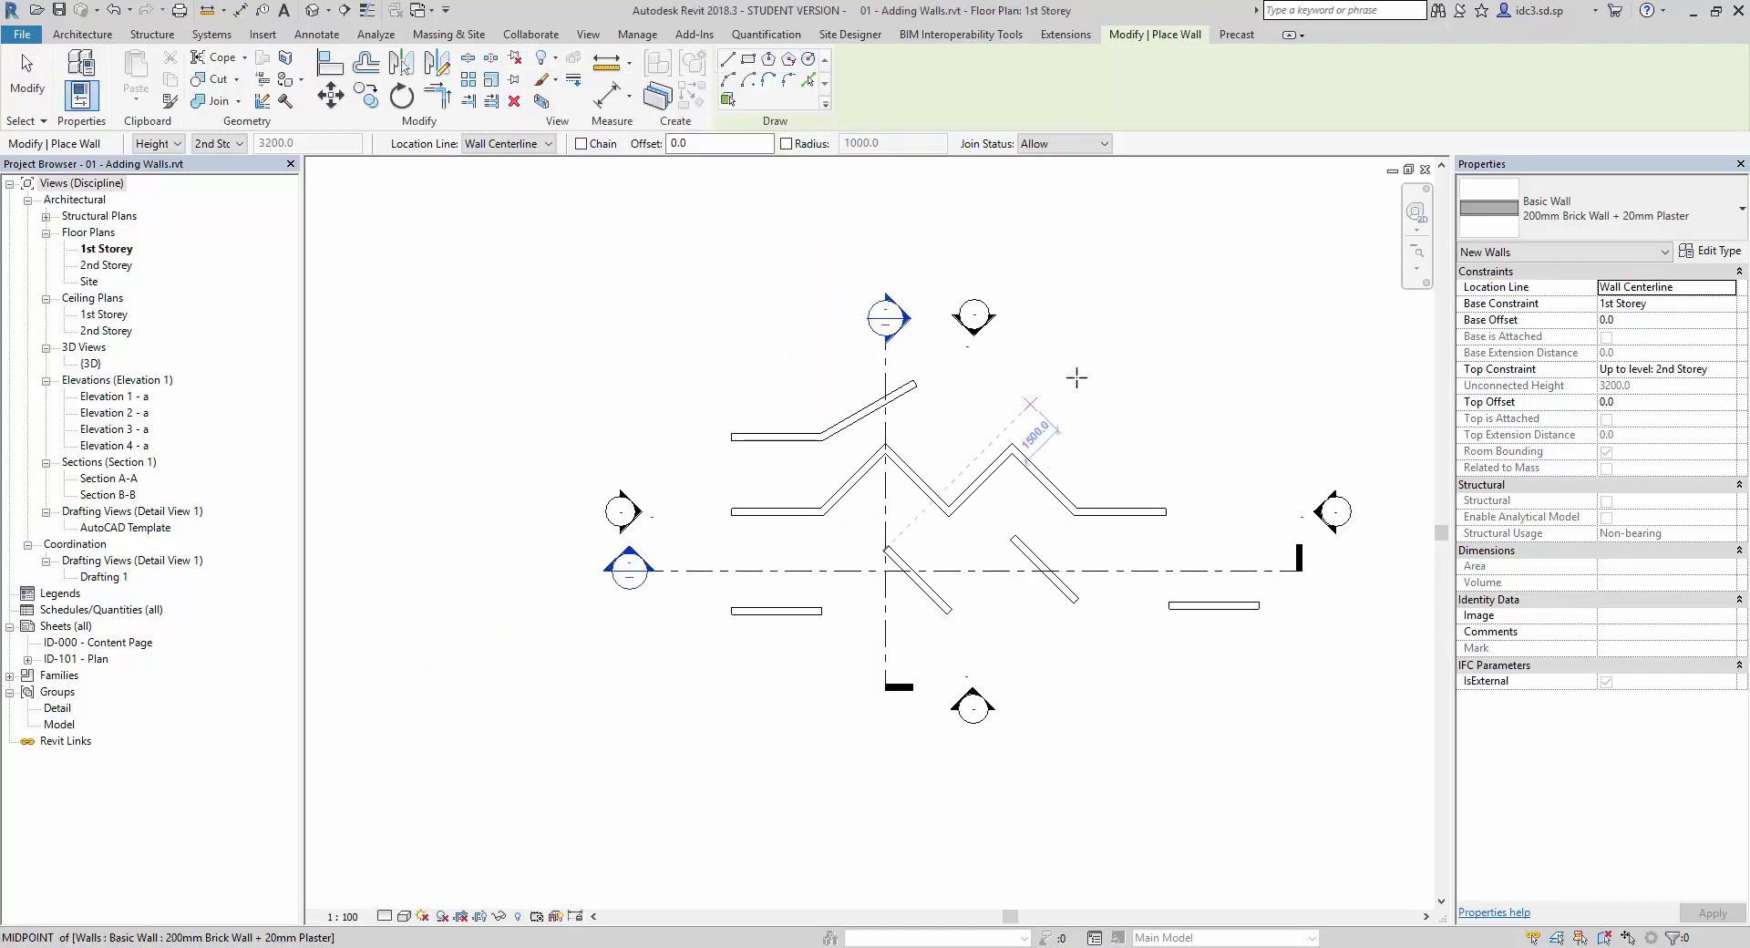
pyautogui.moveTo(1079, 379); pyautogui.dragTo(844, 471, button='middle')
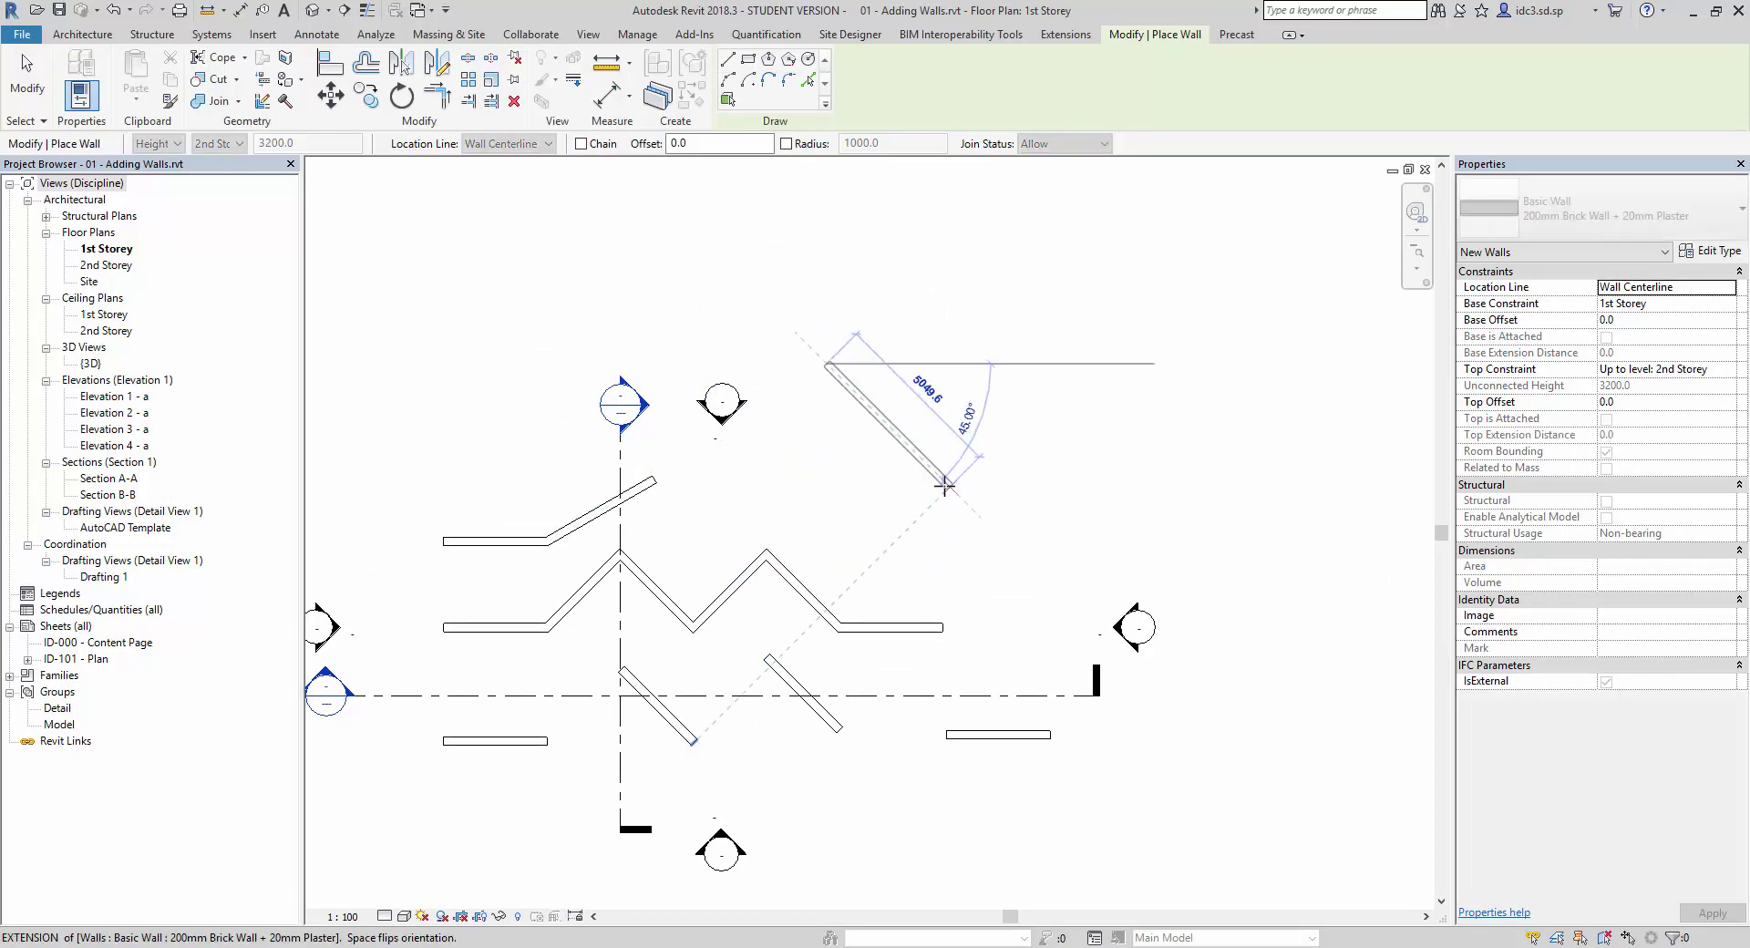
pyautogui.click(749, 60)
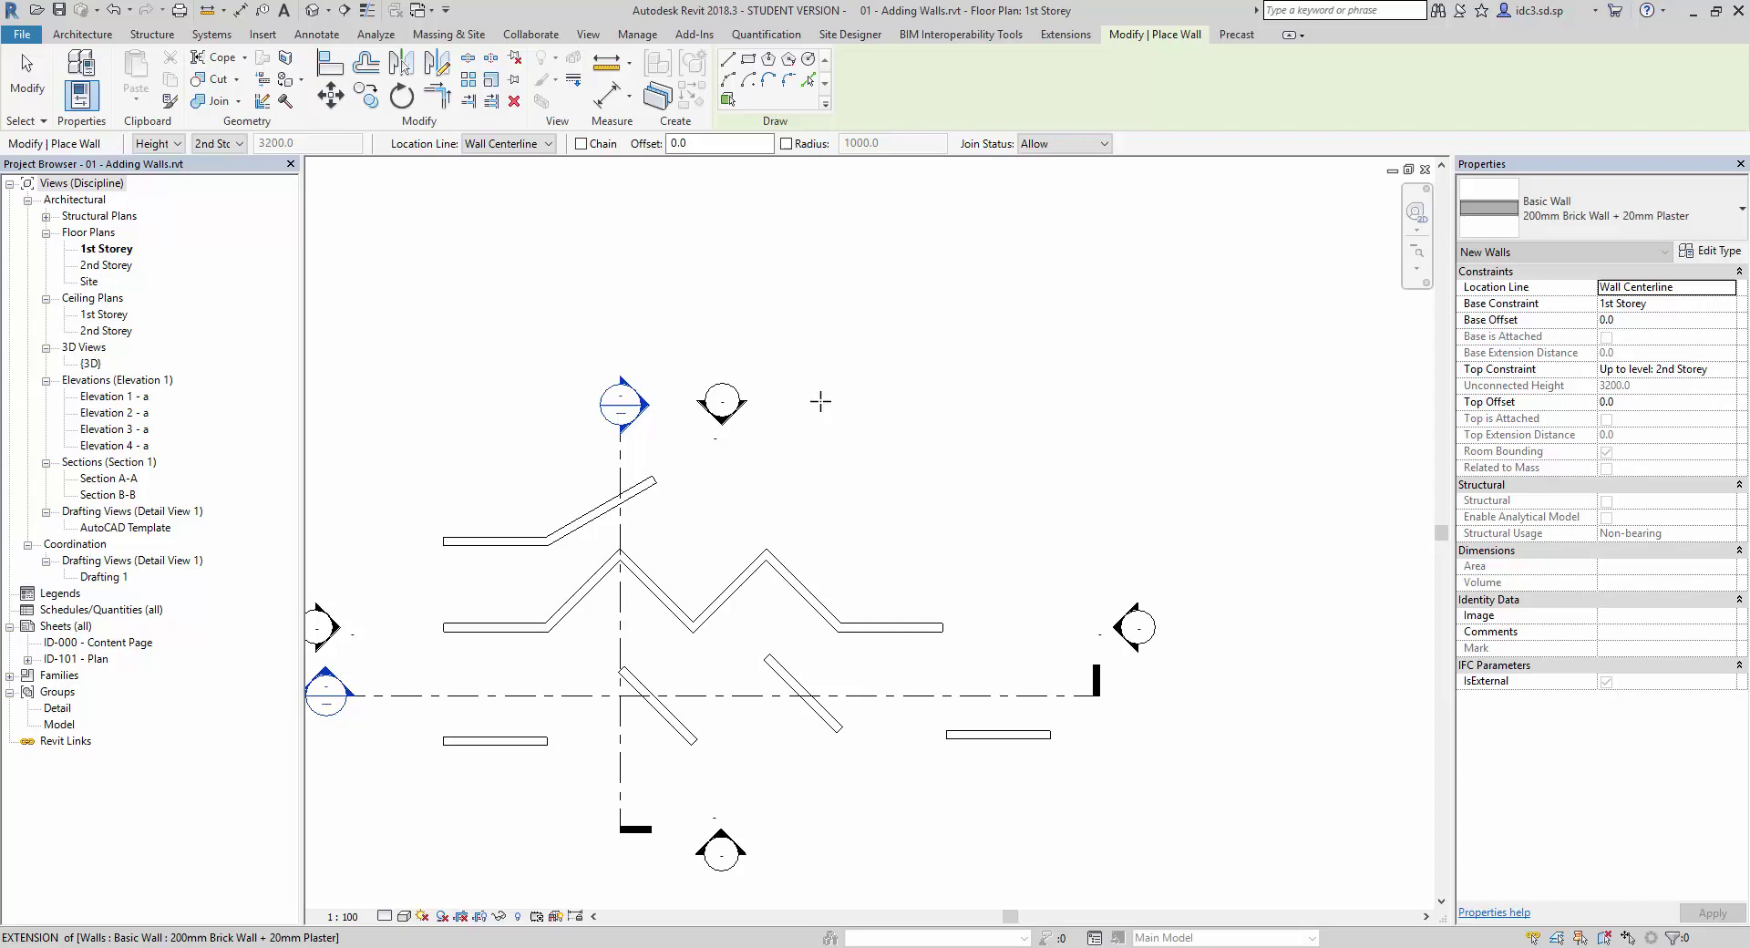
pyautogui.click(824, 343)
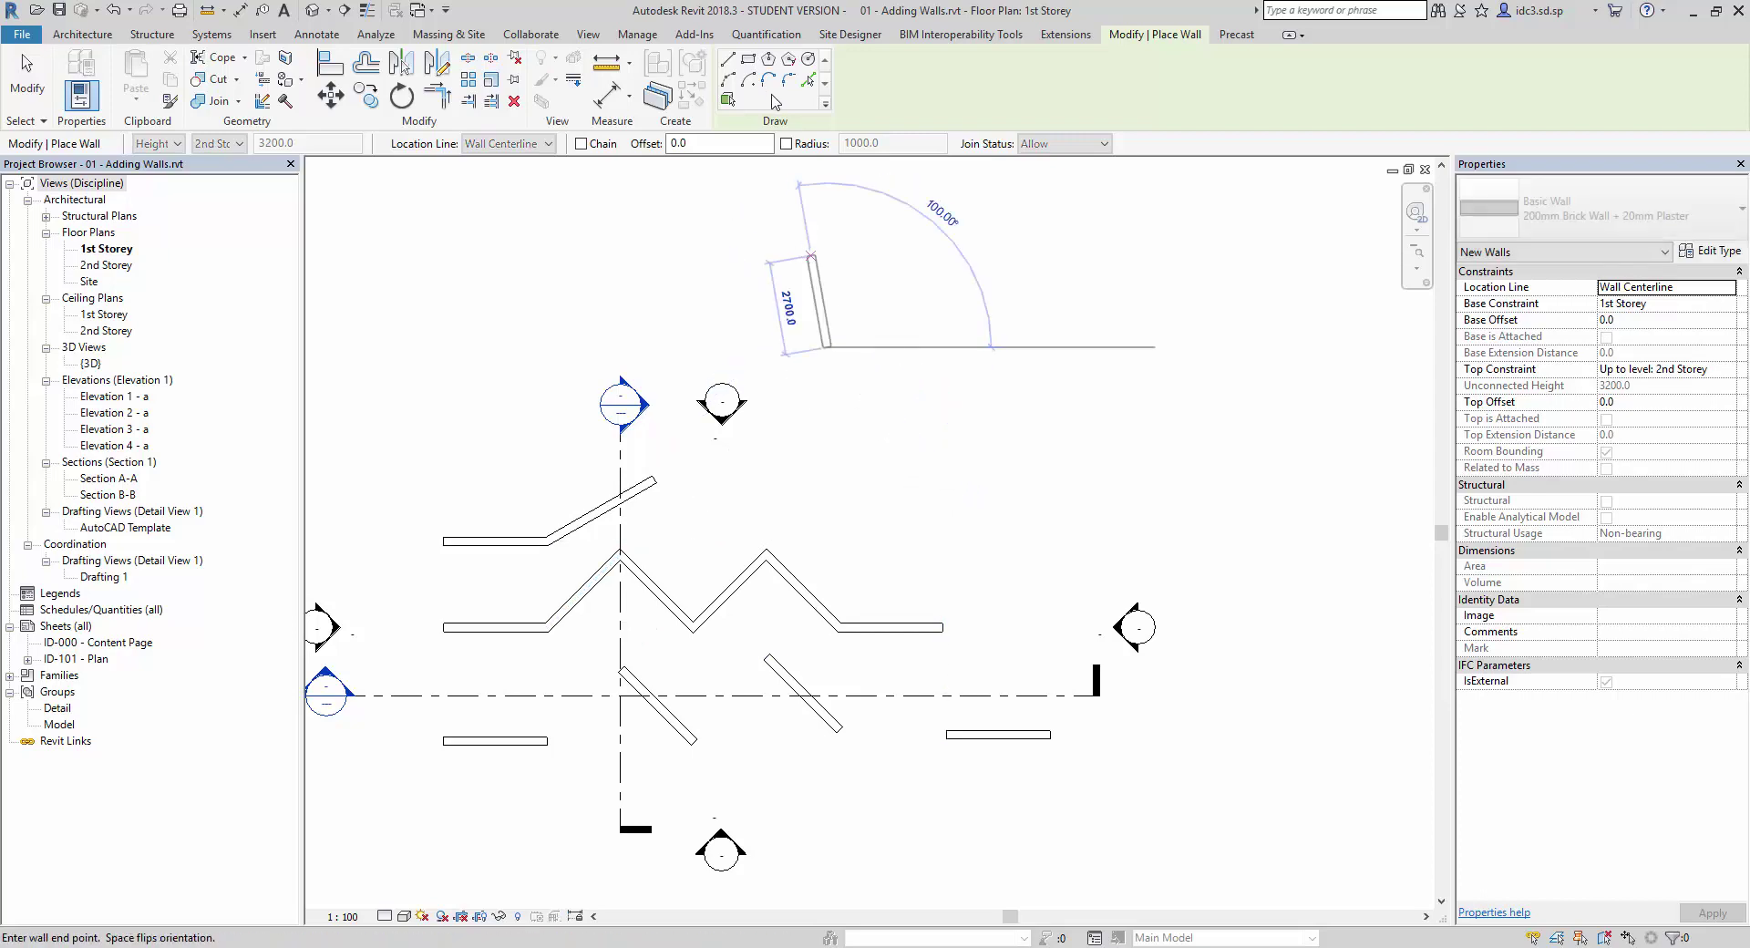
pyautogui.click(749, 60)
pyautogui.click(817, 350)
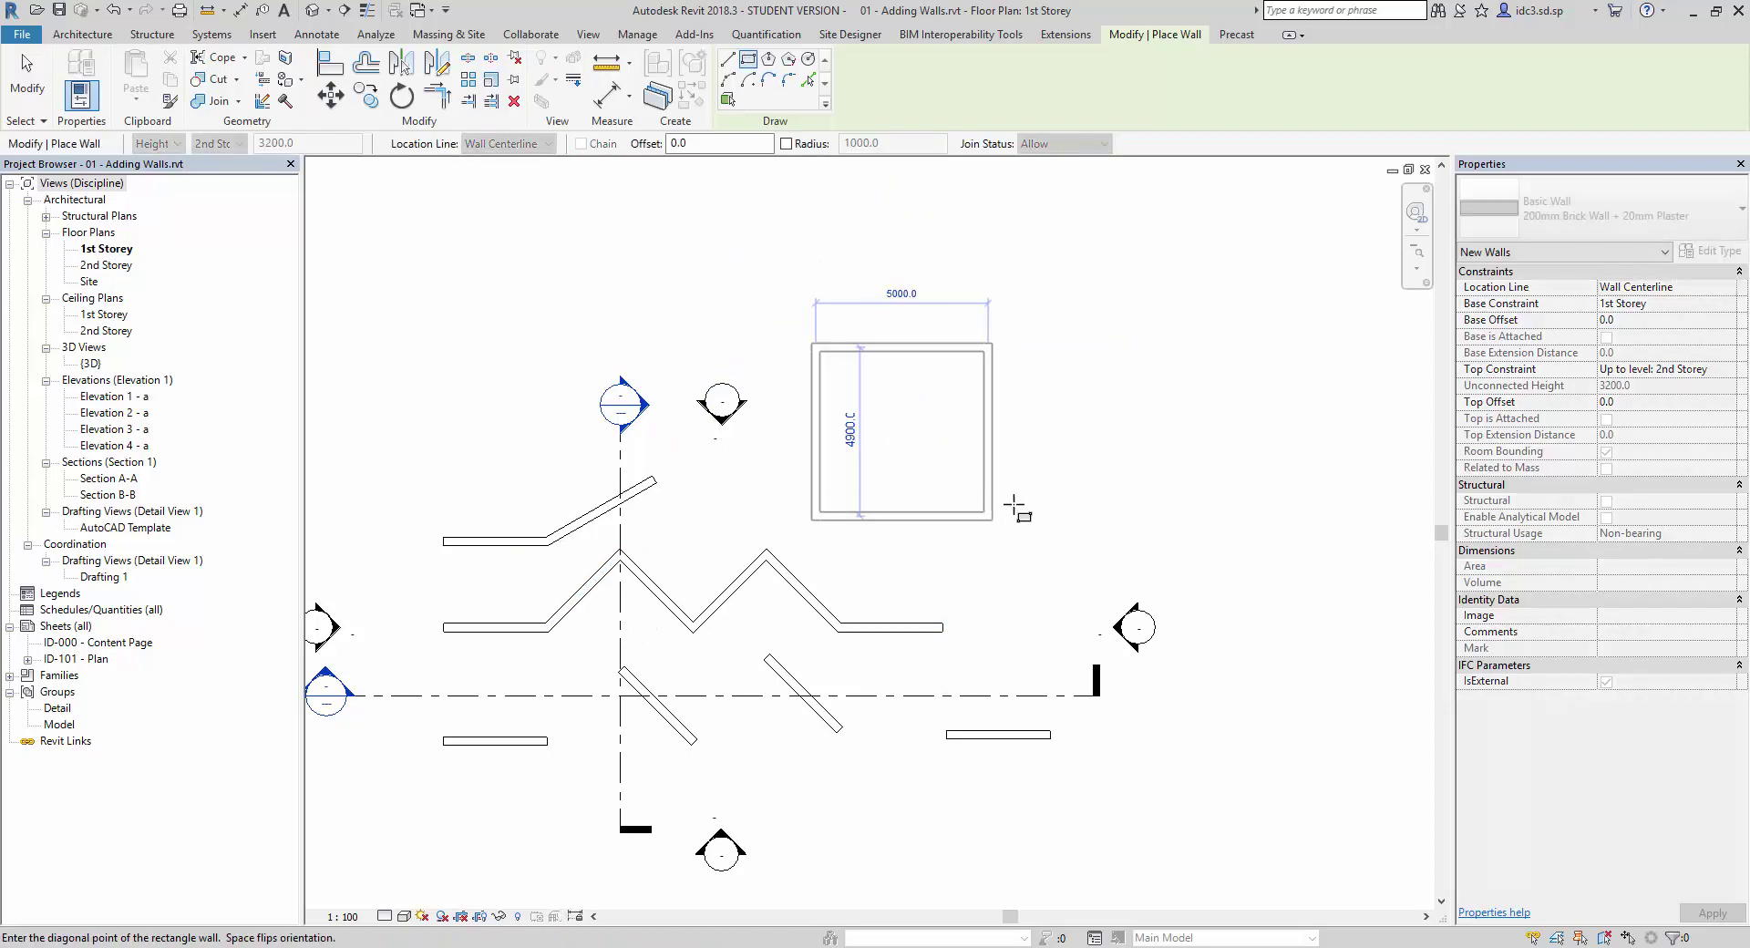
pyautogui.click(1031, 494)
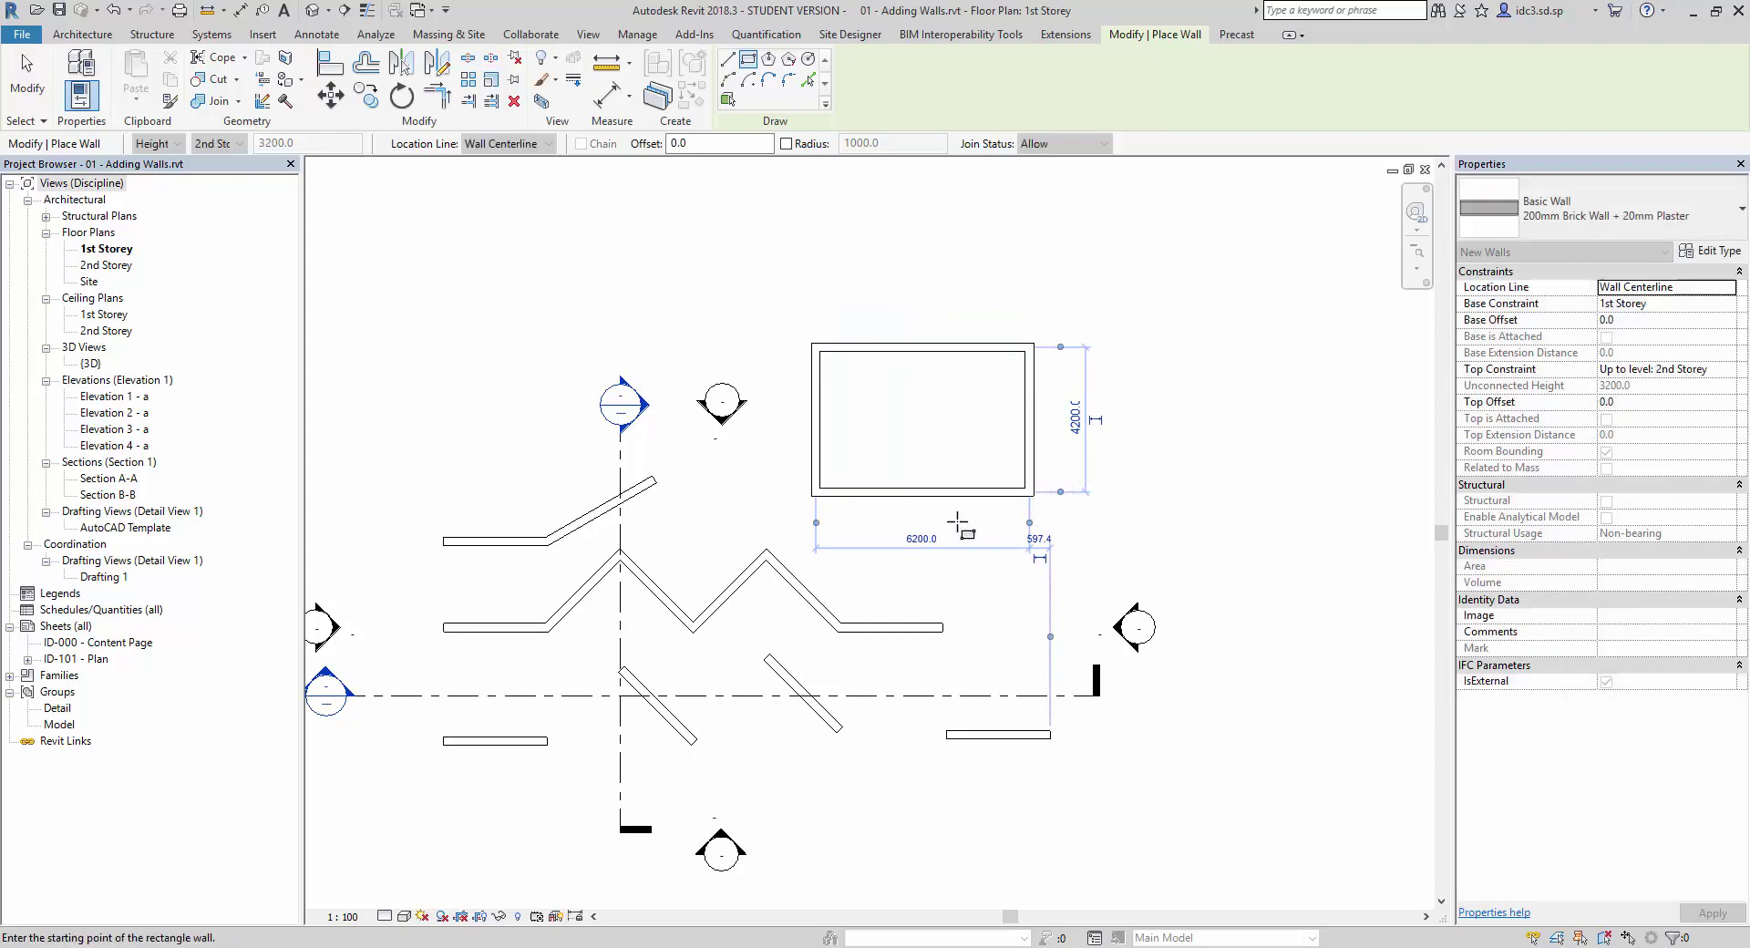
pyautogui.moveTo(1182, 460)
pyautogui.mouseDown(button='middle')
pyautogui.moveTo(928, 553)
pyautogui.moveTo(1230, 392)
pyautogui.moveTo(1171, 390)
pyautogui.moveTo(683, 547)
pyautogui.moveTo(764, 516)
pyautogui.mouseUp(button='middle')
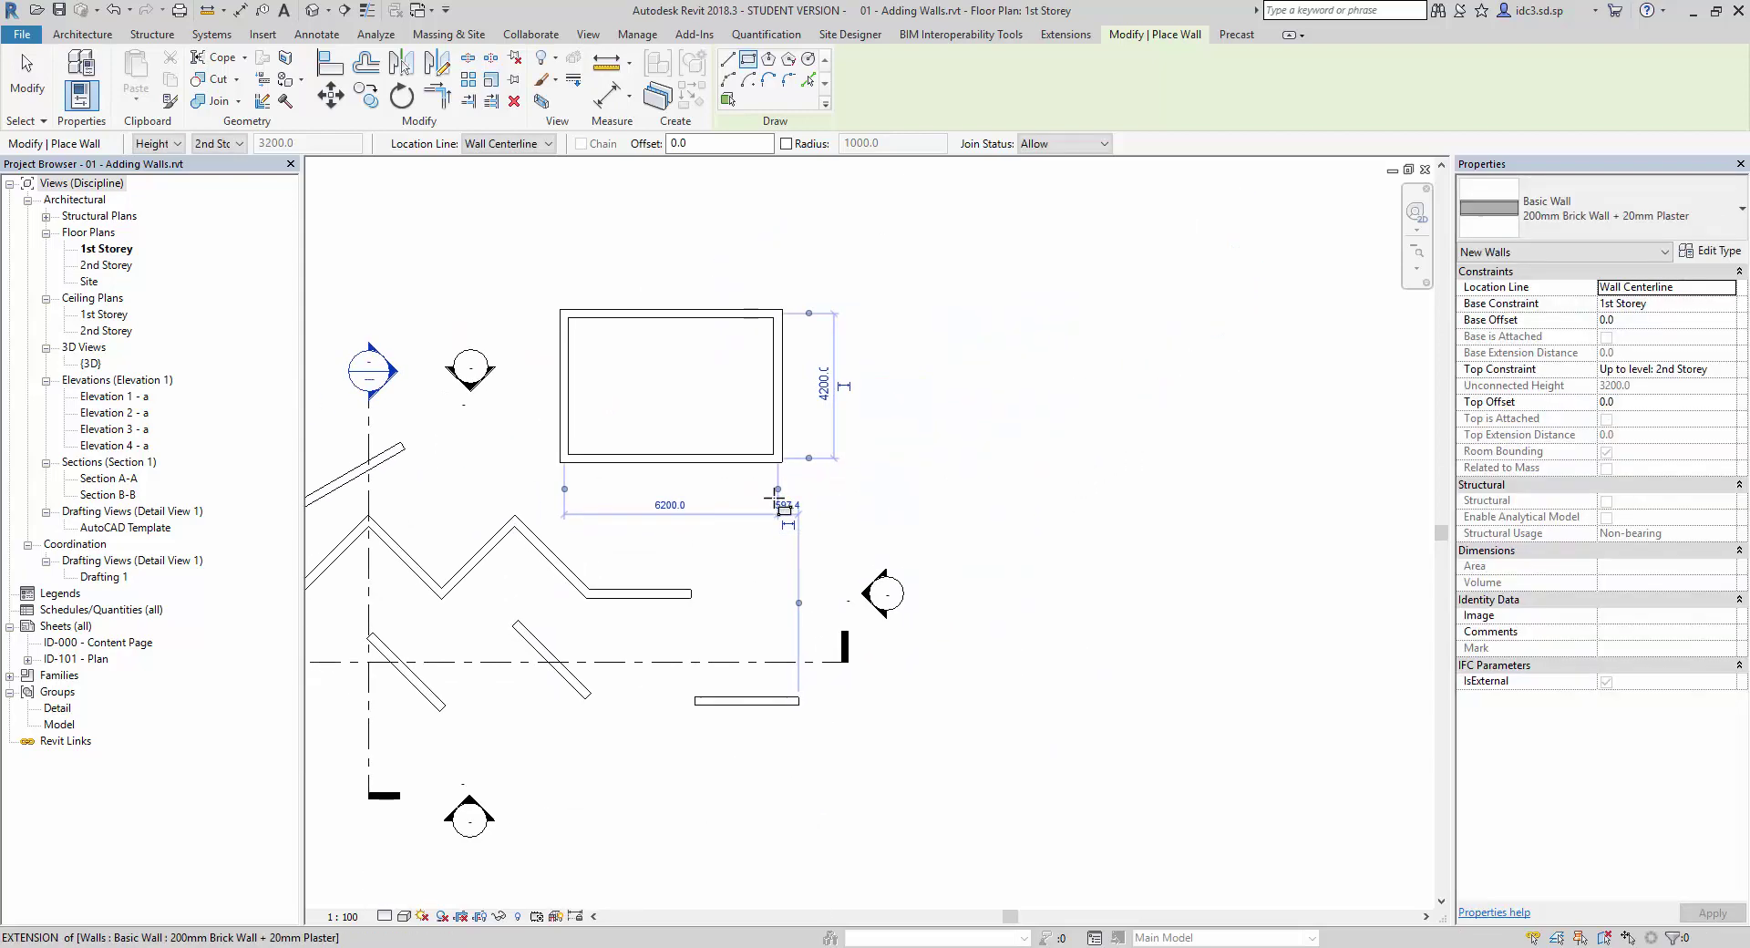
# Add two inscribed hexagonal walls beside the rectangle.
pyautogui.click(773, 62)
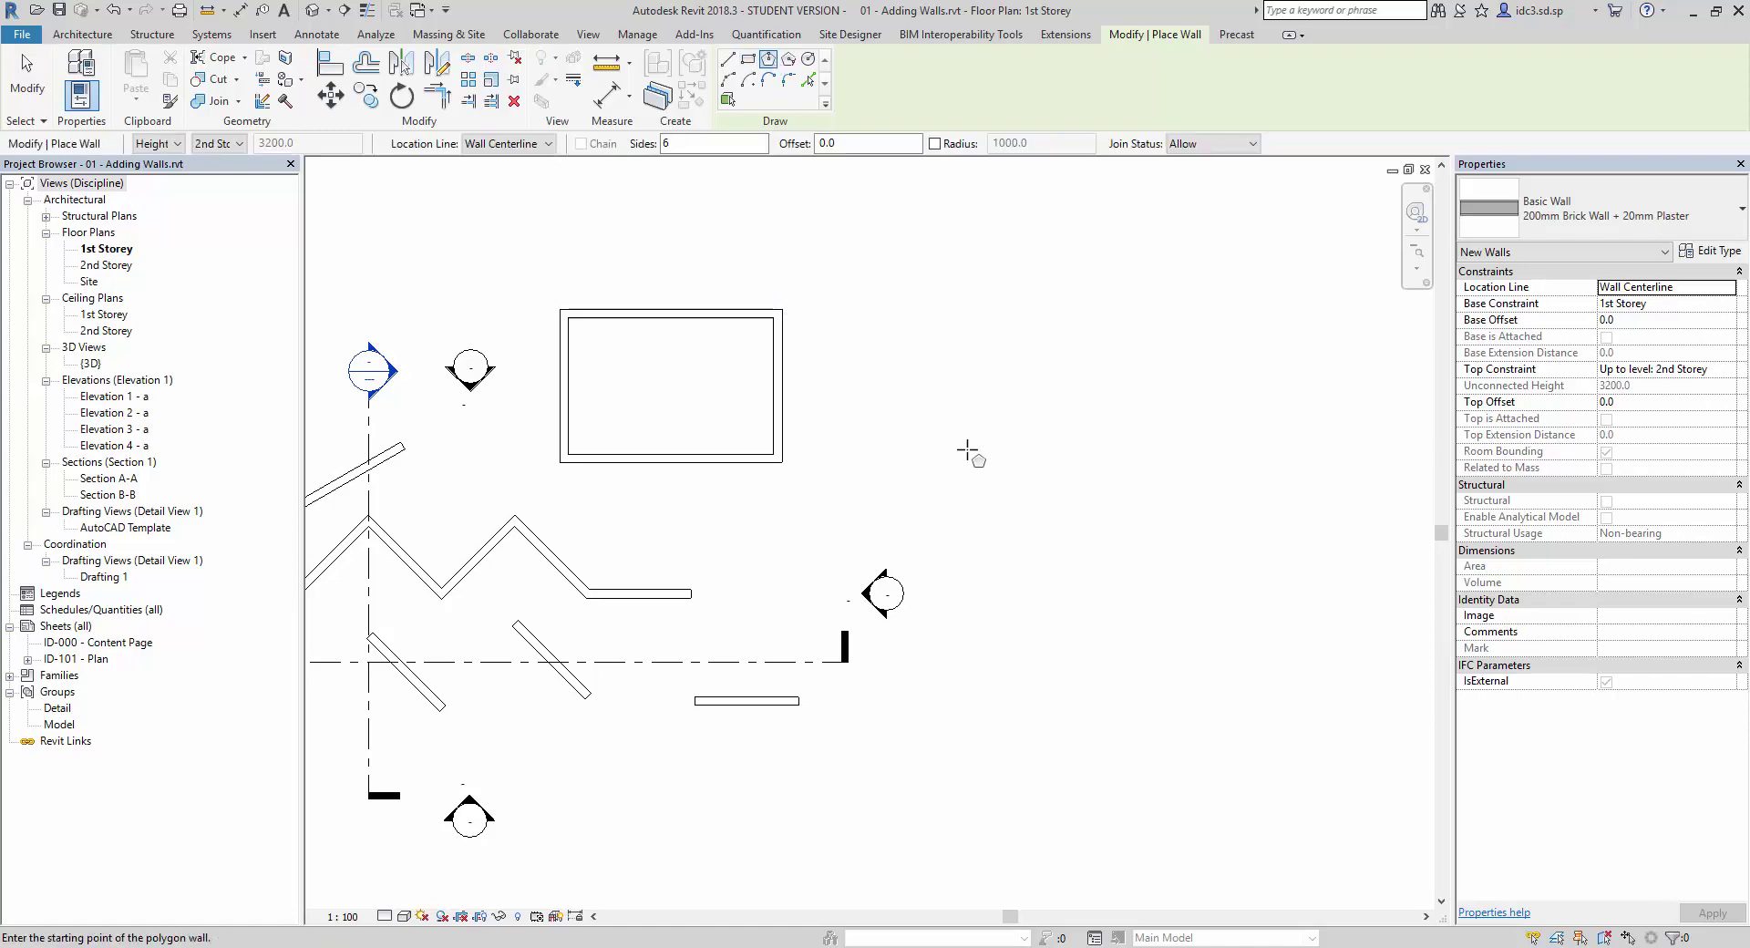
pyautogui.click(957, 390)
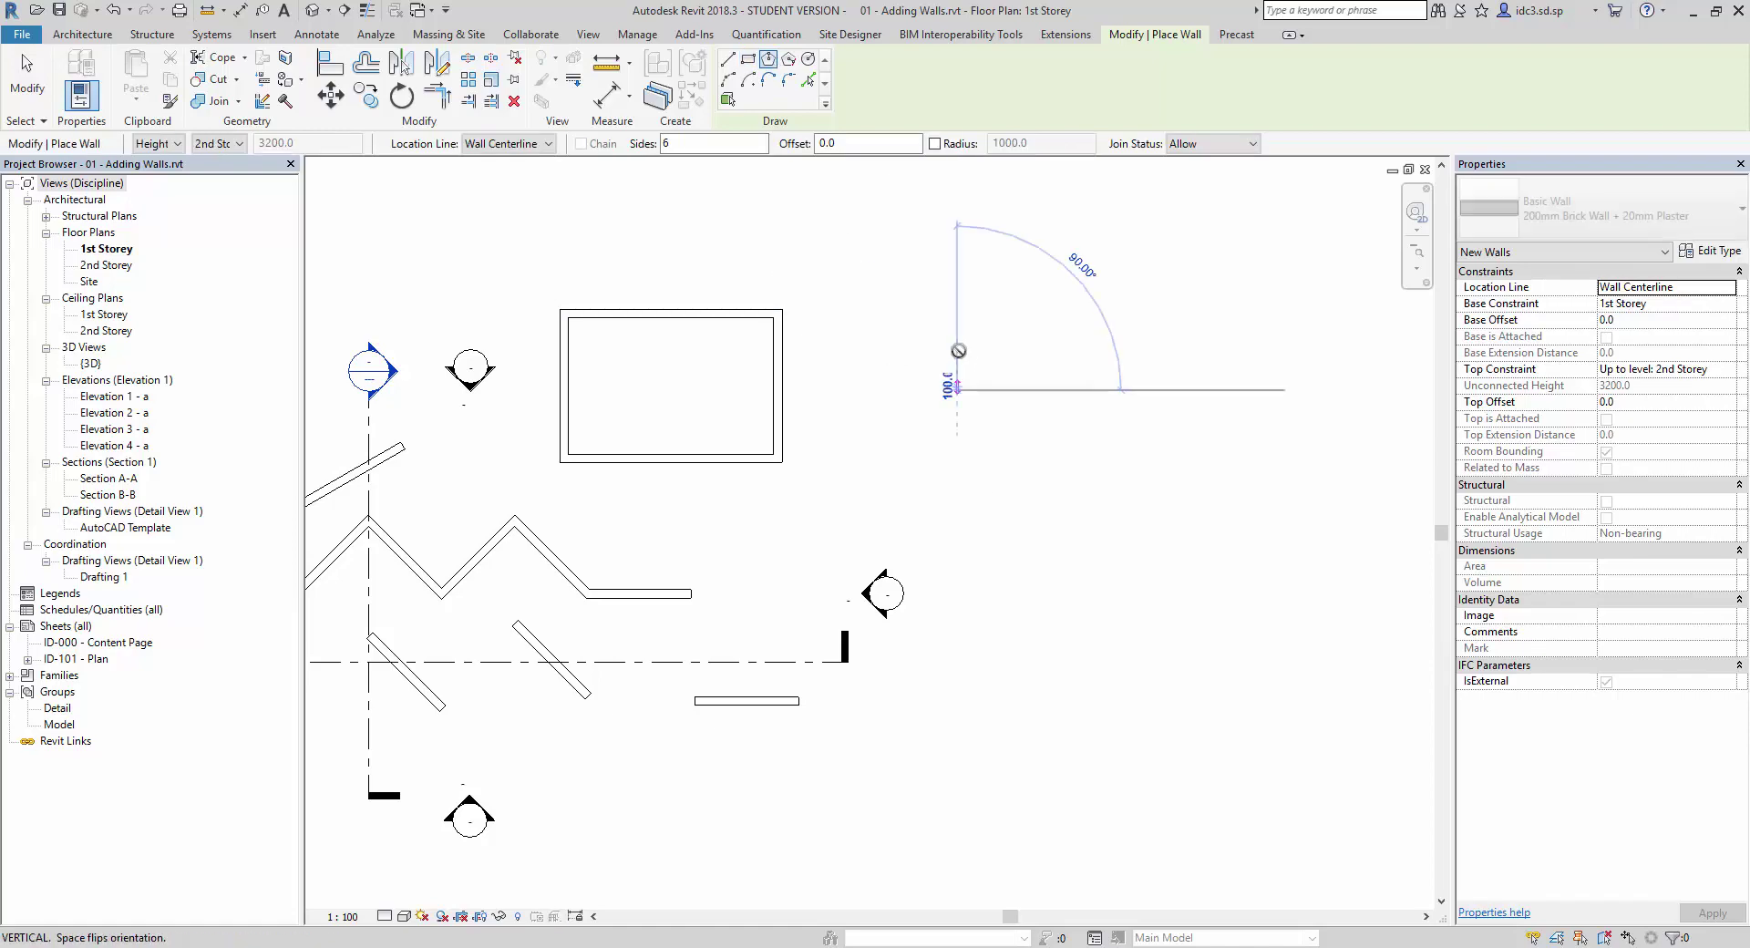
pyautogui.click(1060, 390)
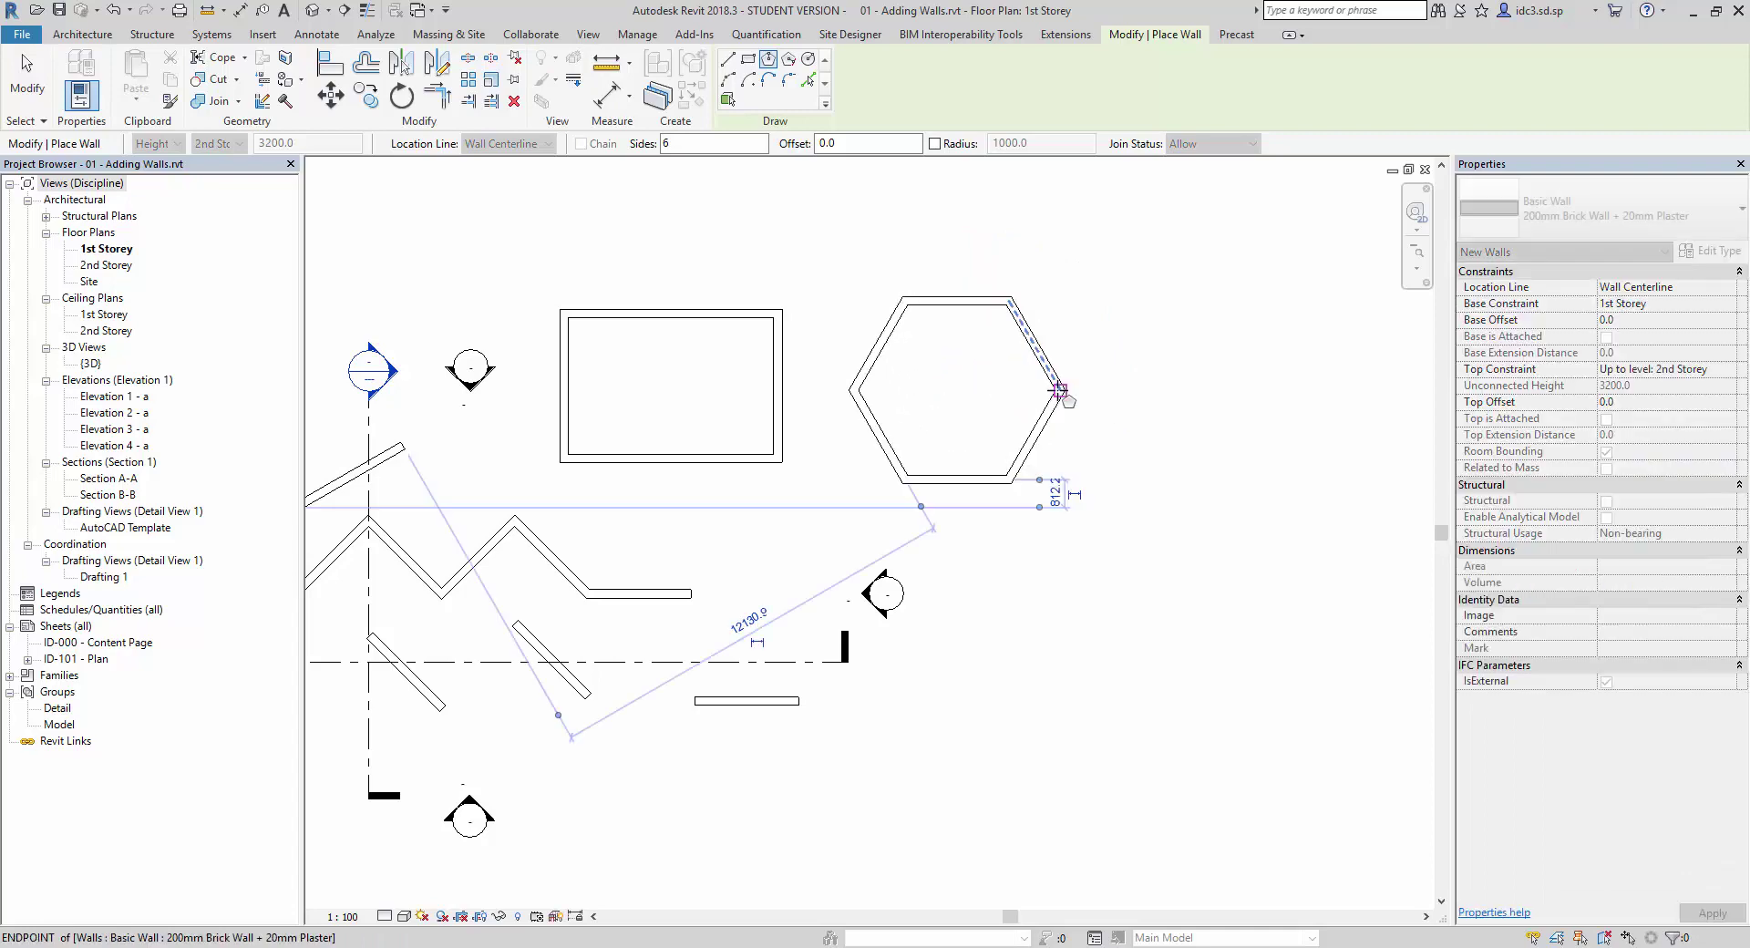
pyautogui.moveTo(1063, 449); pyautogui.dragTo(909, 463, button='middle')
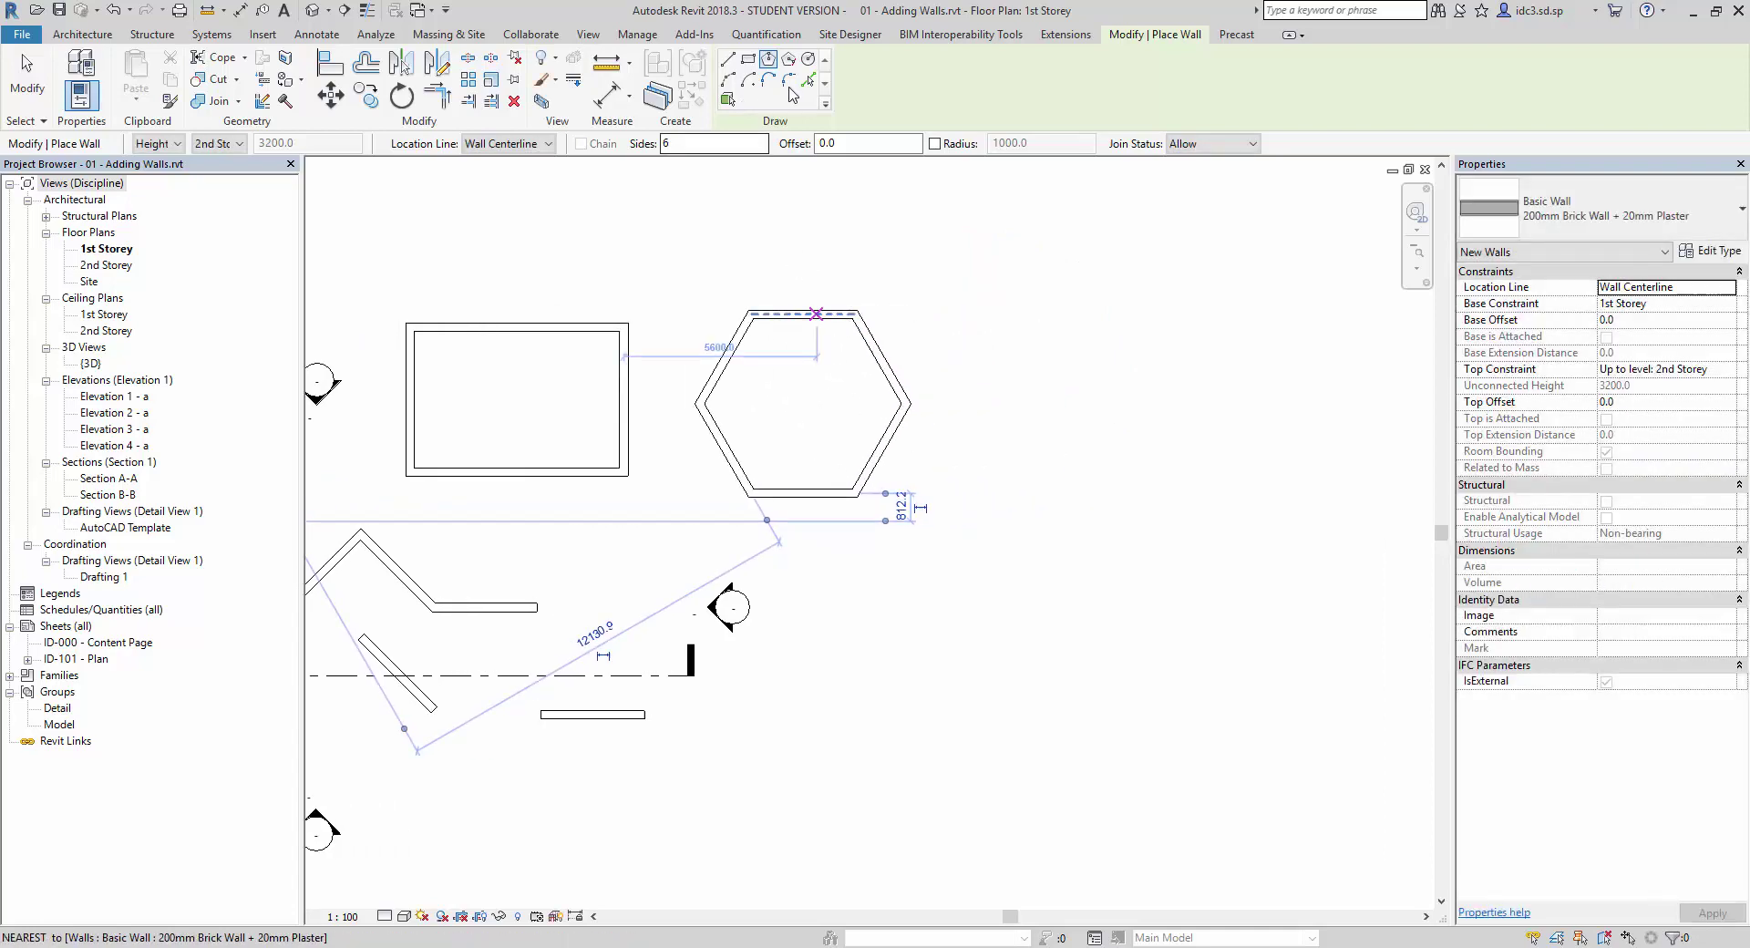
pyautogui.click(788, 58)
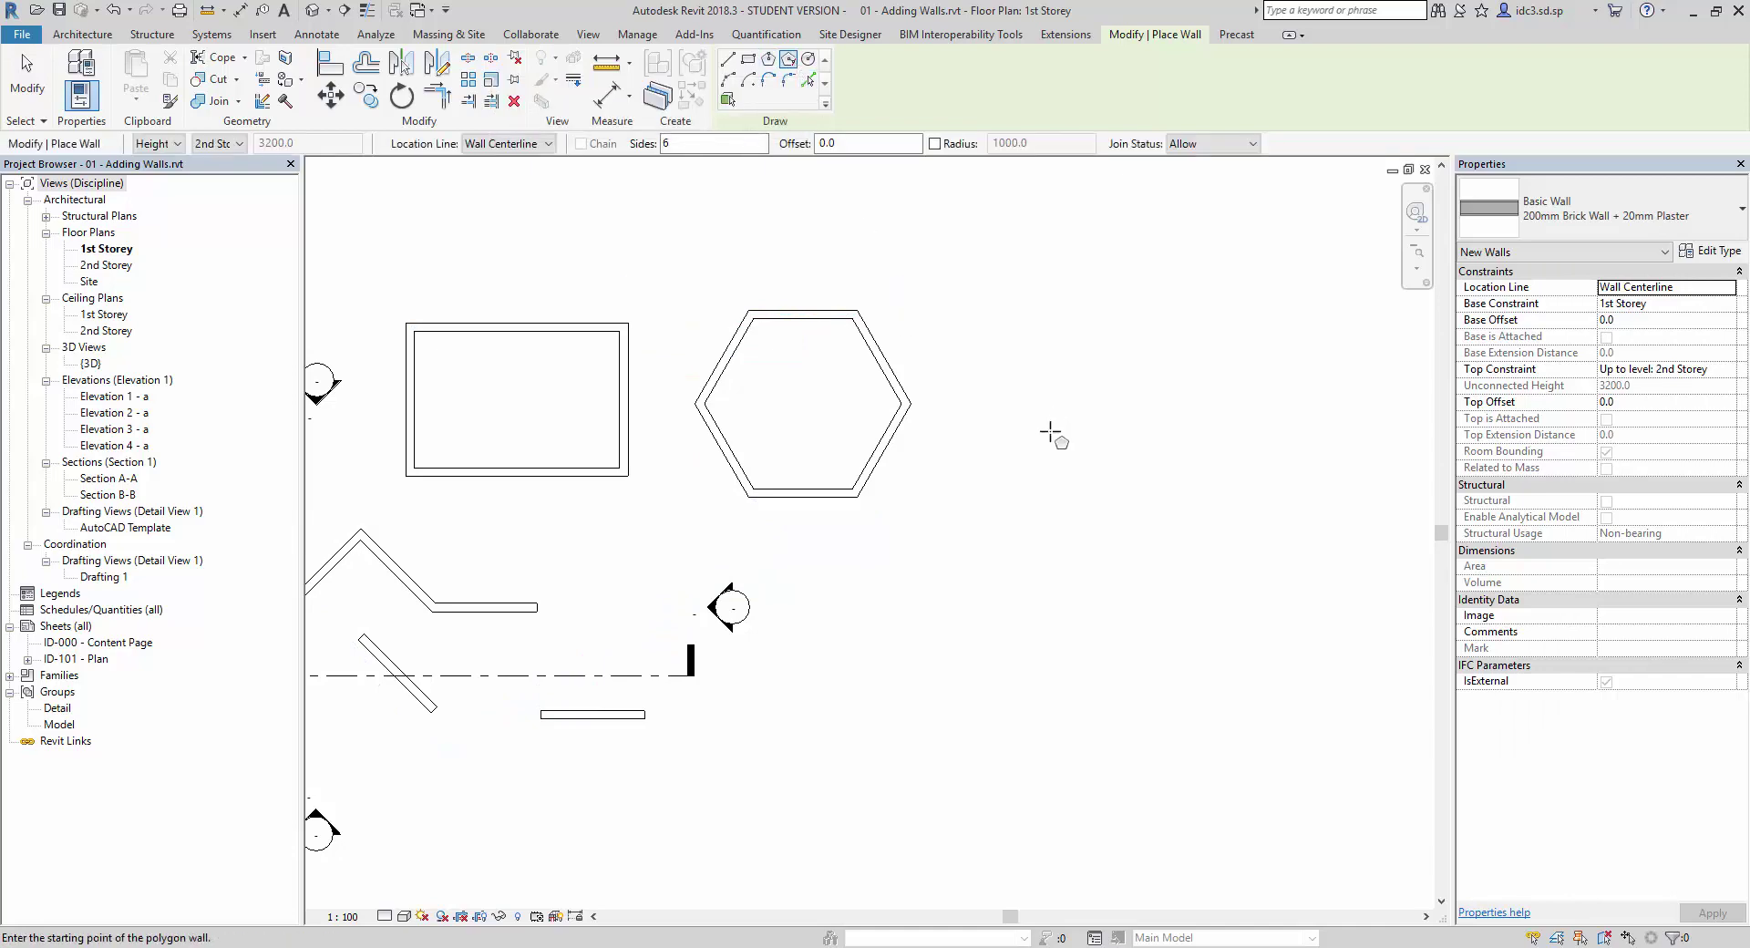
pyautogui.click(1080, 401)
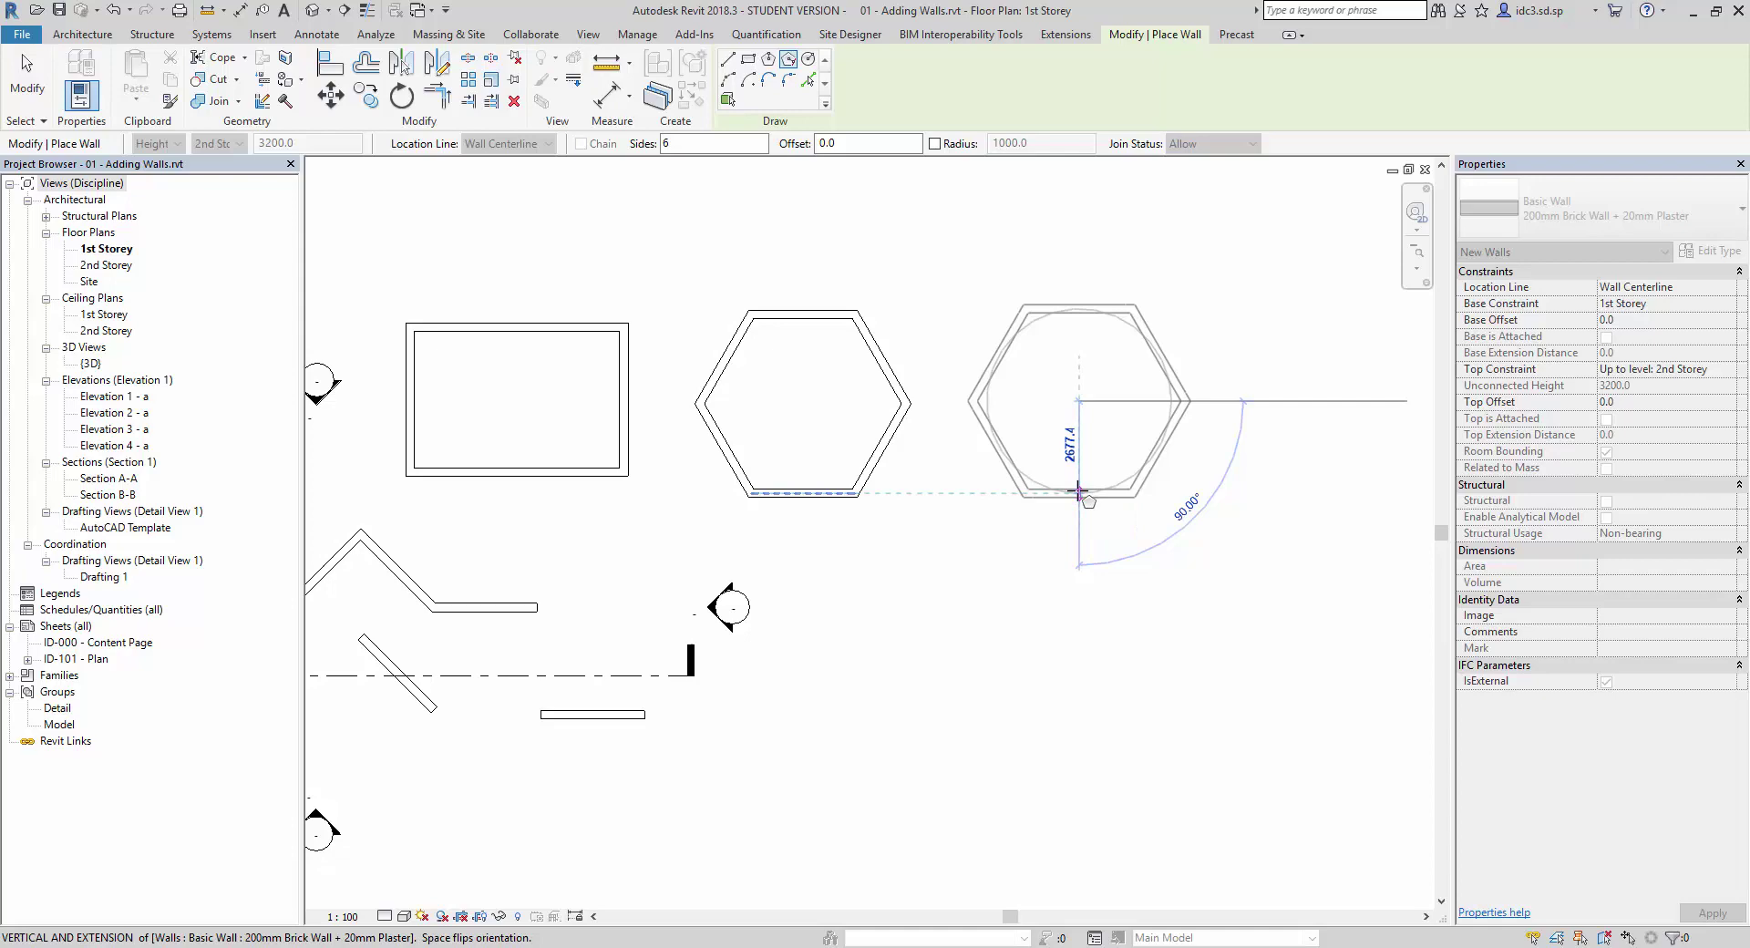
pyautogui.click(1078, 493)
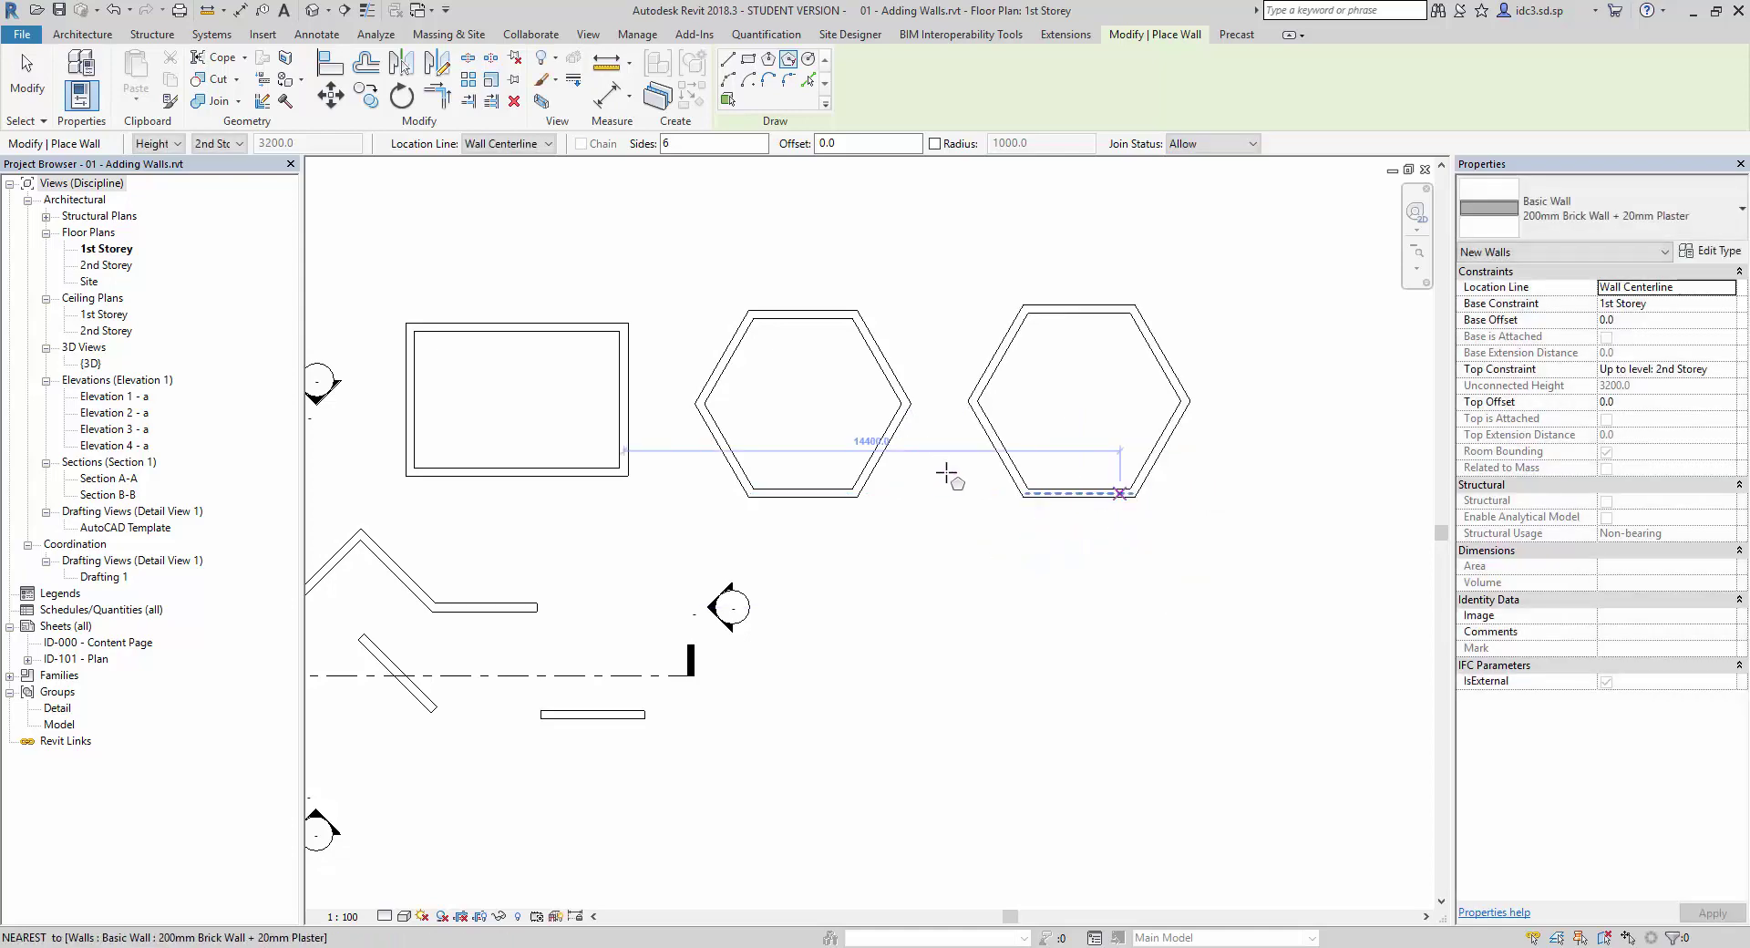
# Add a circular wall of 3400 mm radius below the hexagons, then return to straight walls with WA.
pyautogui.click(809, 61)
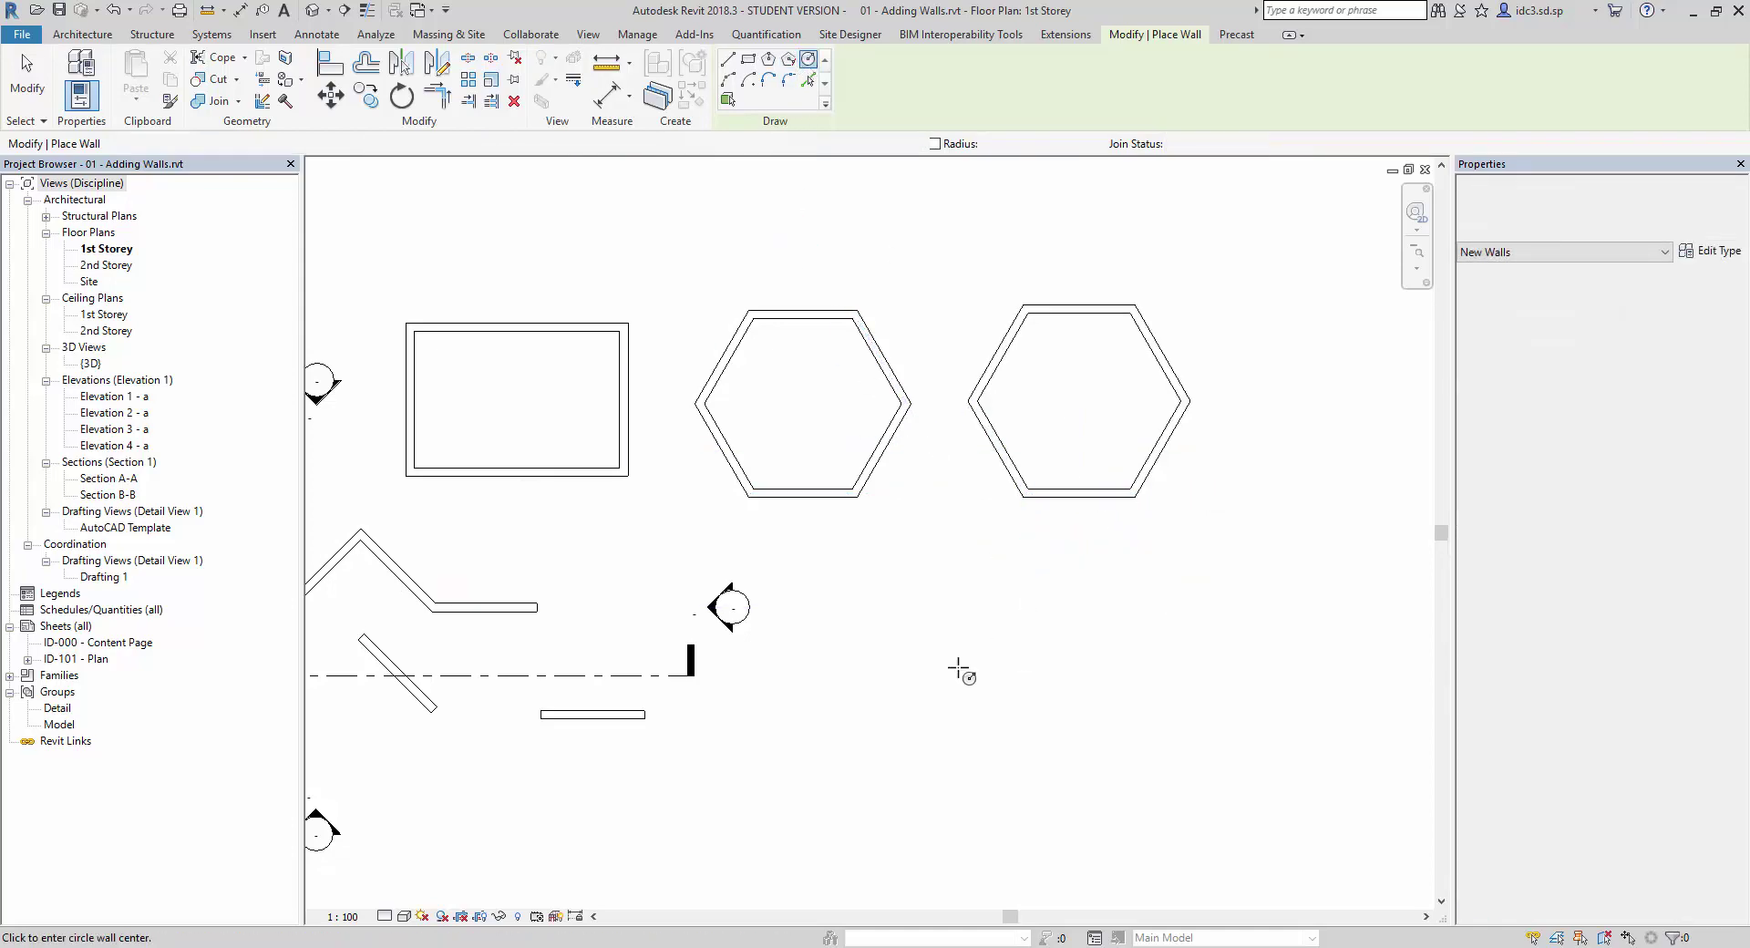
pyautogui.click(941, 651)
pyautogui.click(957, 771)
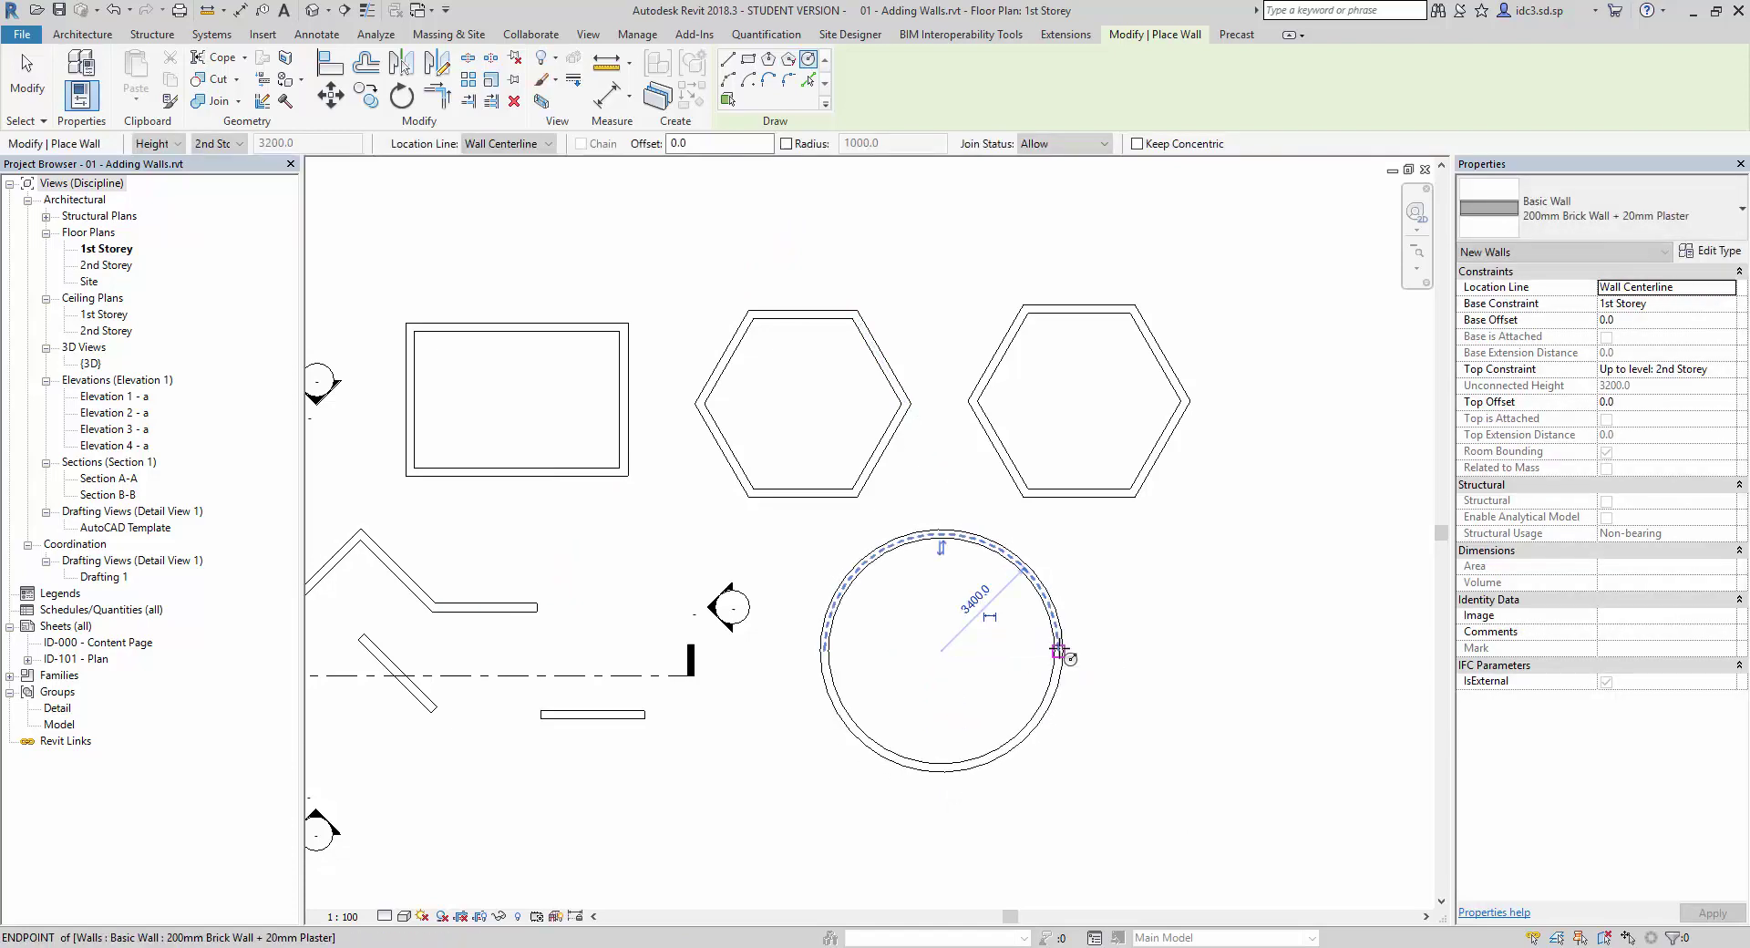
pyautogui.scroll(-2, 1111, 668)
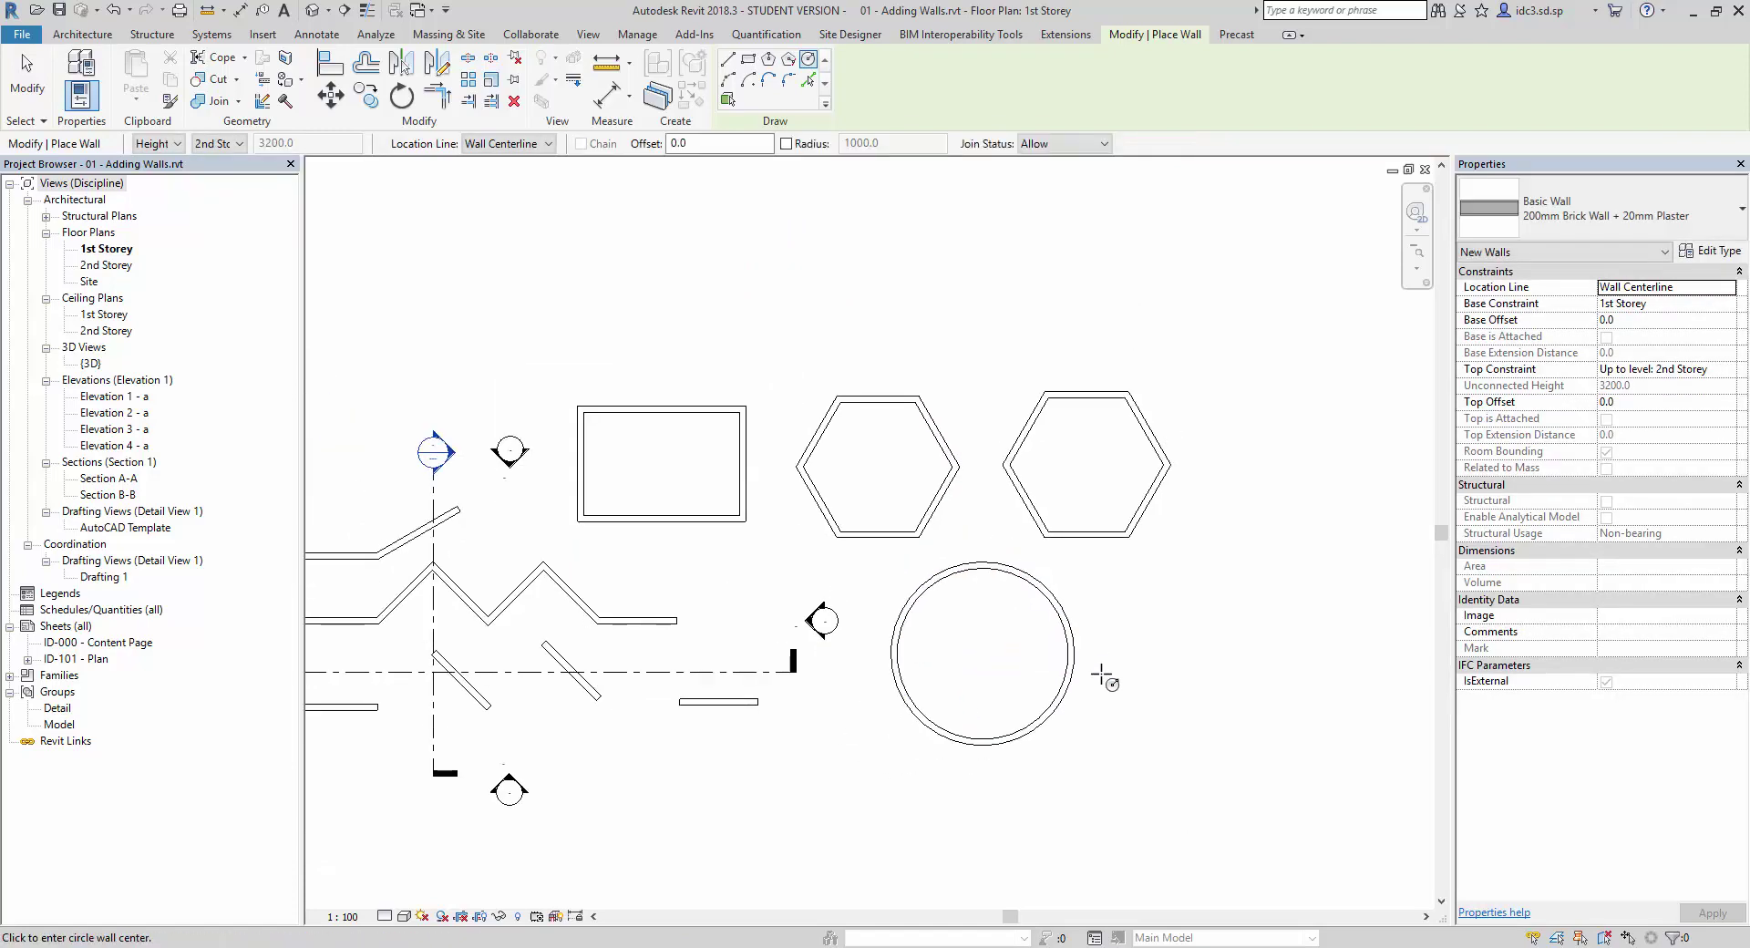
pyautogui.moveTo(1039, 743); pyautogui.dragTo(1179, 676, button='middle')
pyautogui.scroll(-1, 1185, 674)
pyautogui.press('w')
pyautogui.press('a')
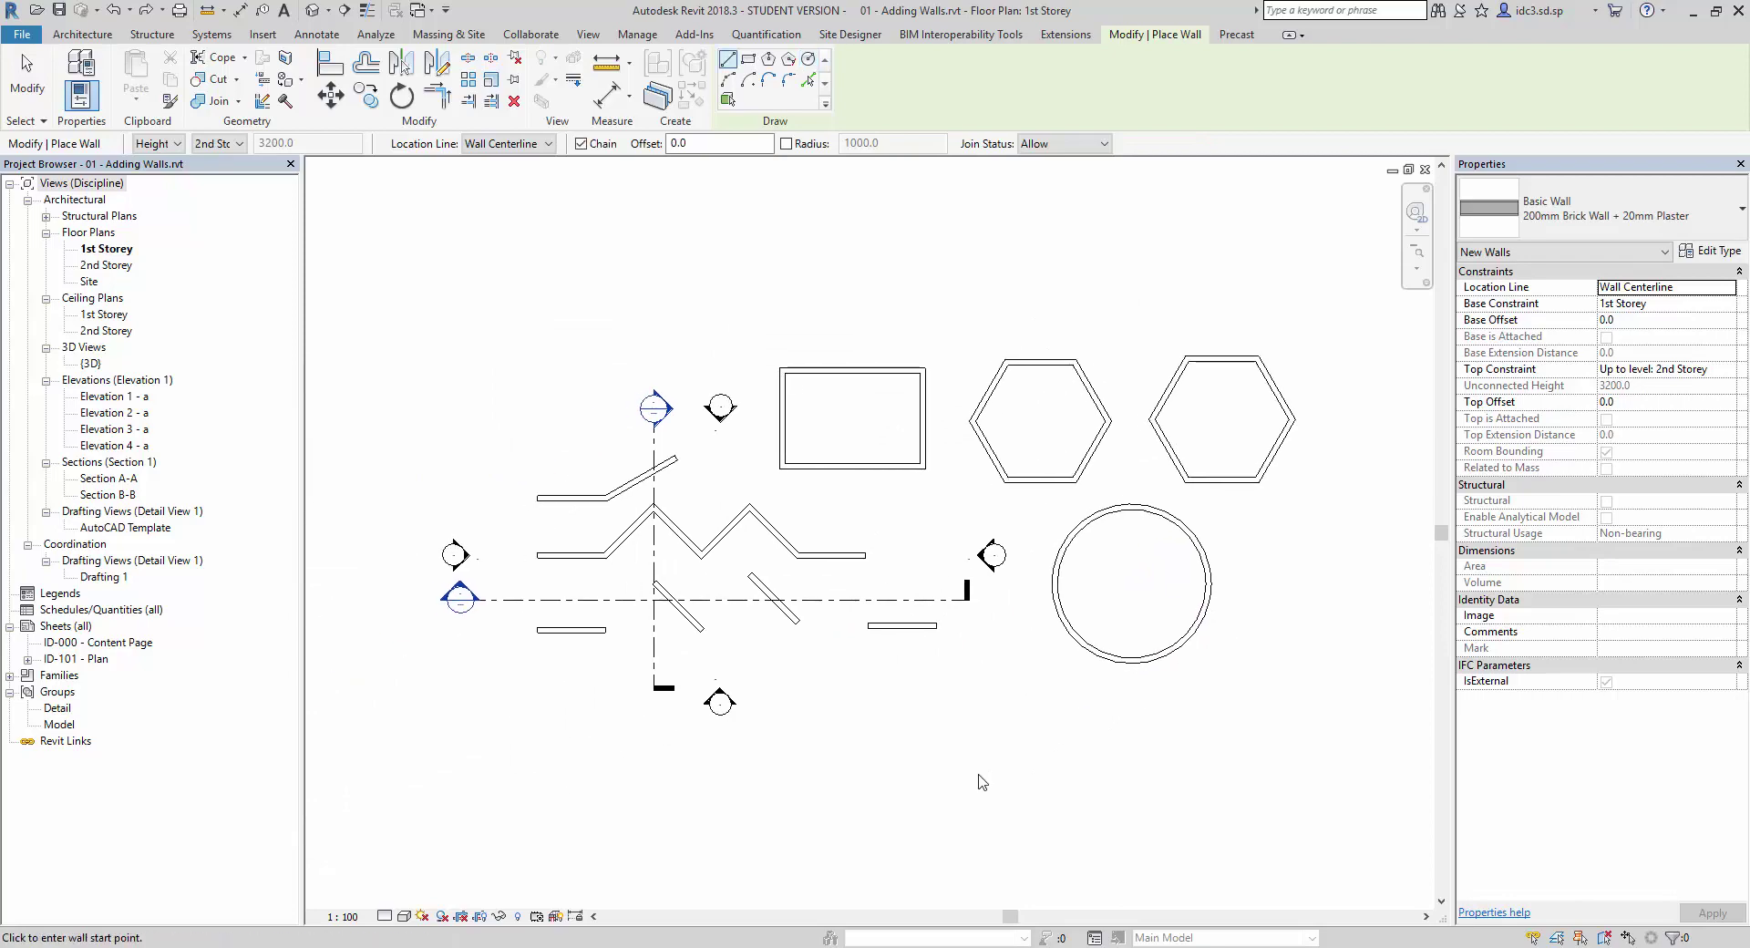
# Start the chained wall with two start-end-radius arcs rising from the hexagons' line.
pyautogui.click(728, 82)
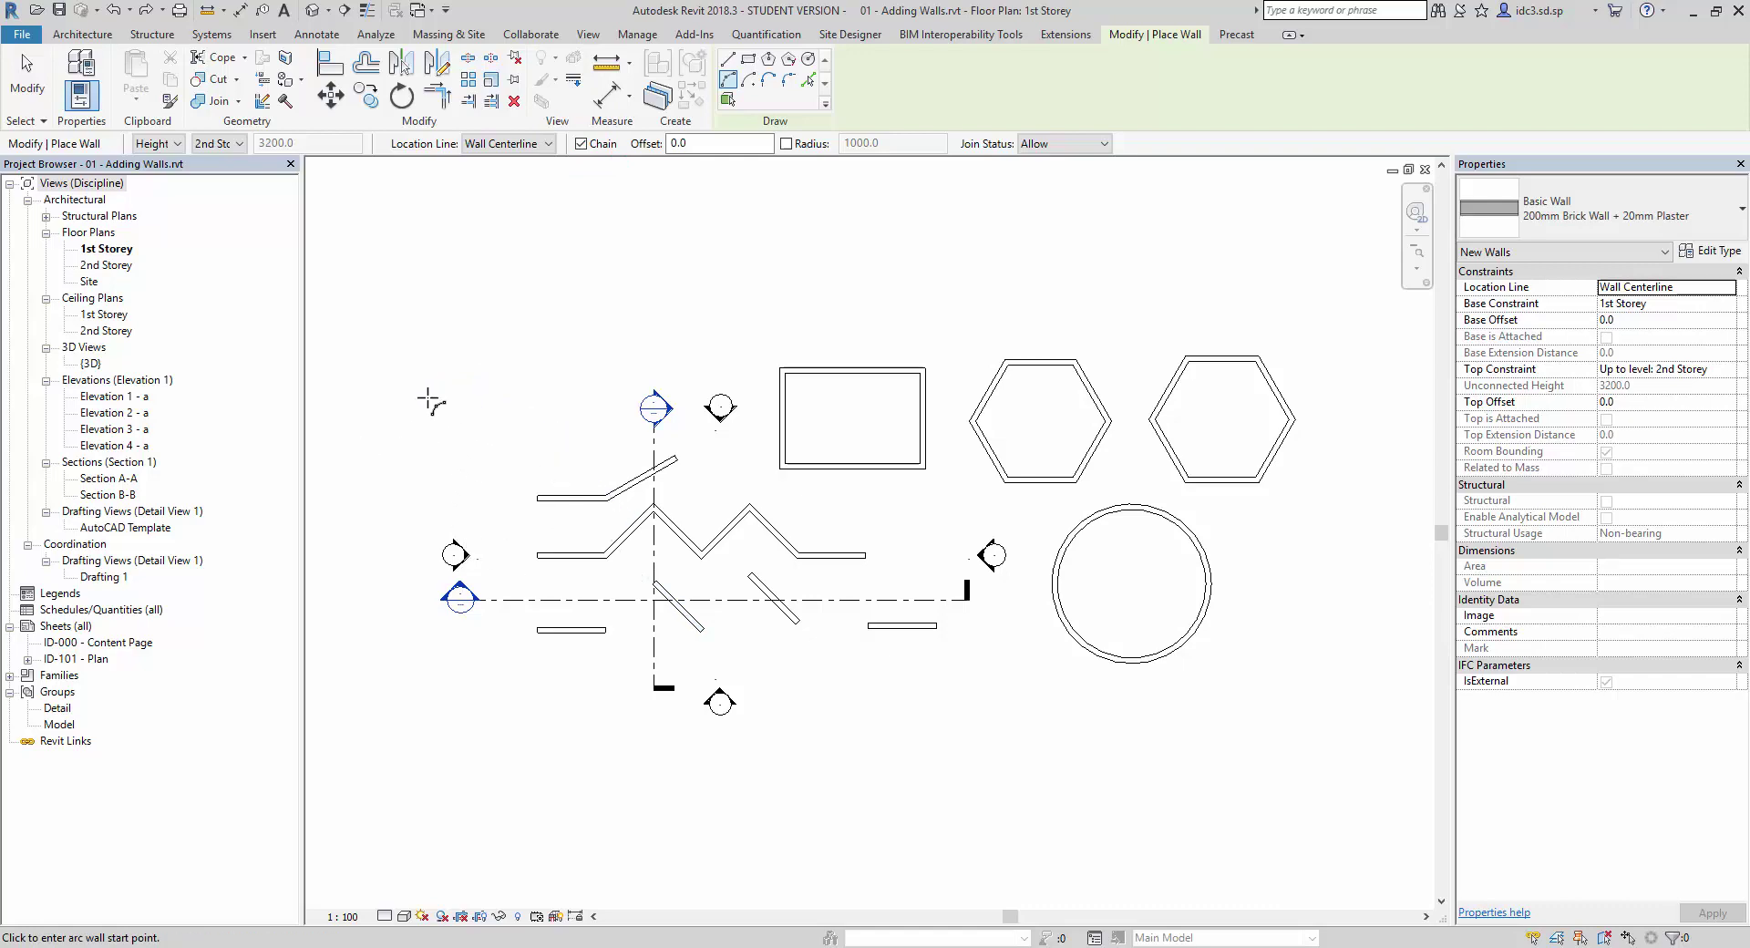
pyautogui.press('alt')
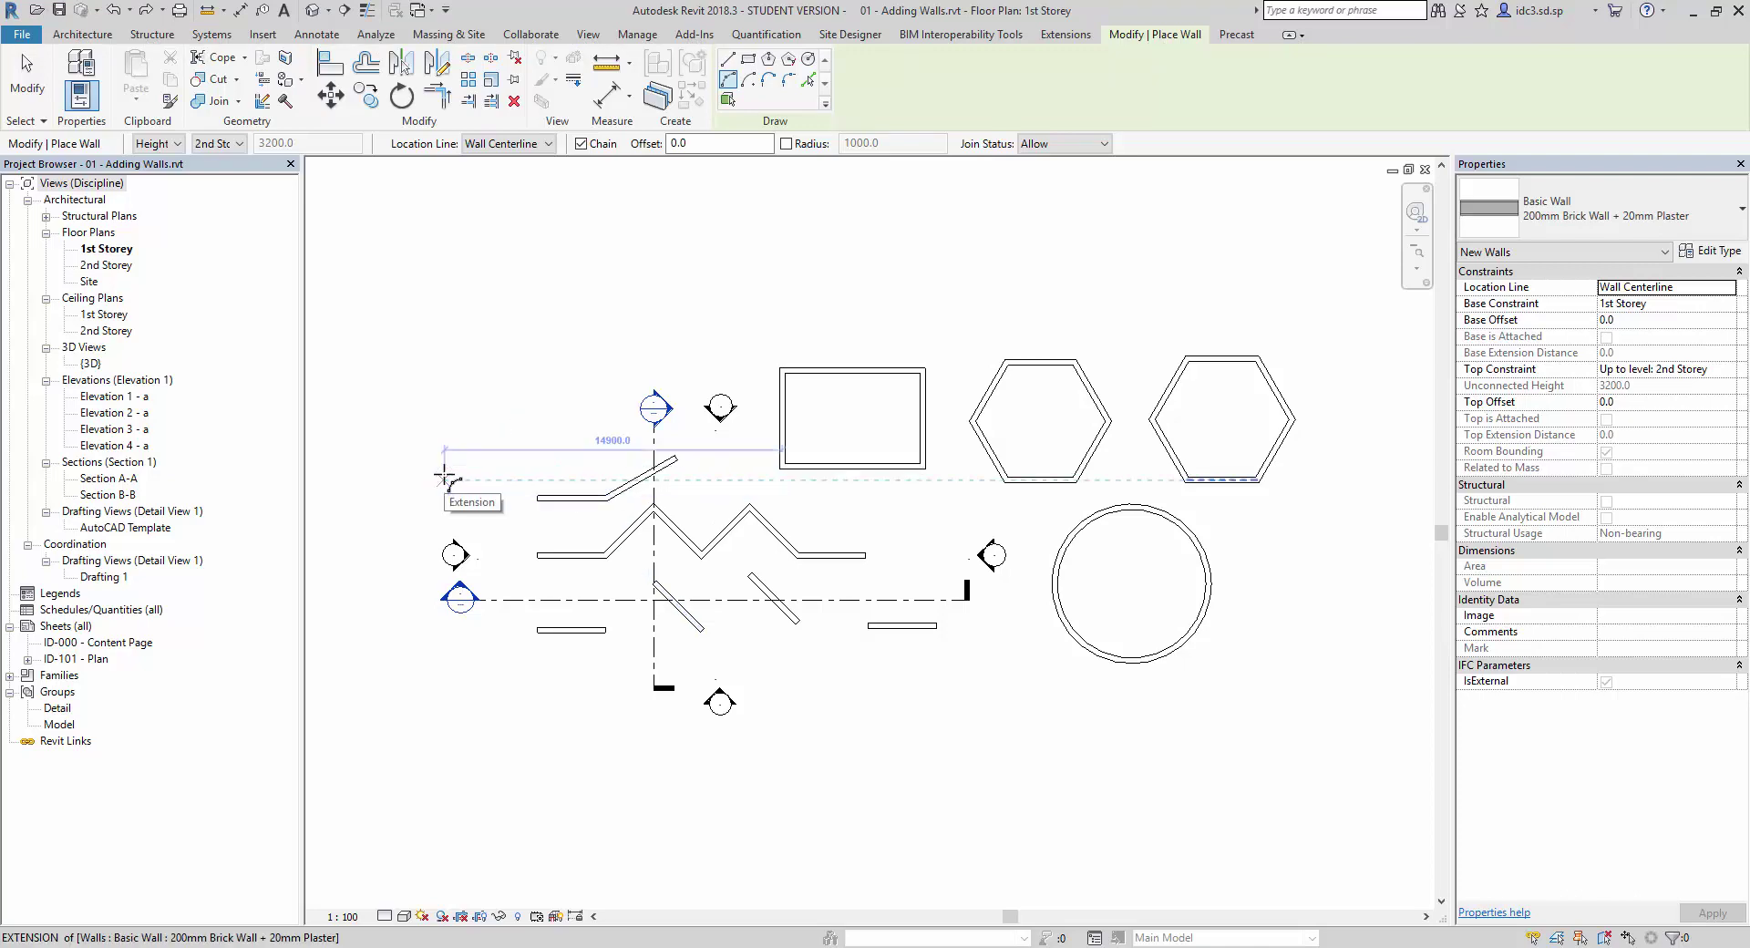
pyautogui.click(444, 476)
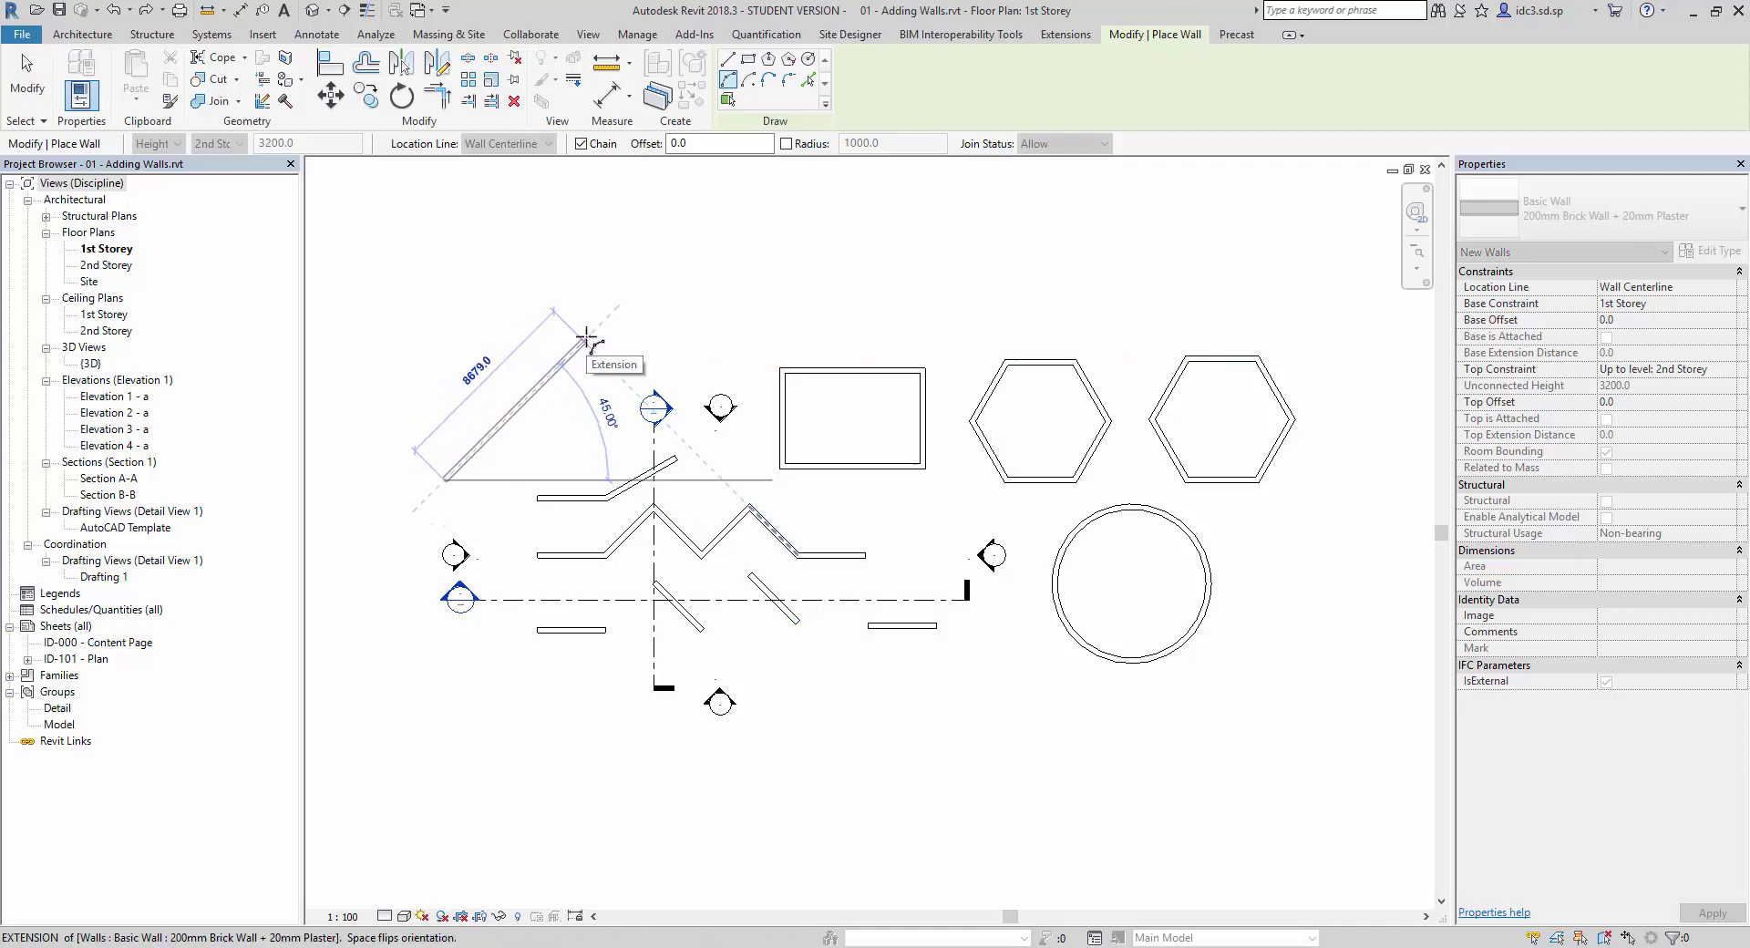
pyautogui.click(586, 337)
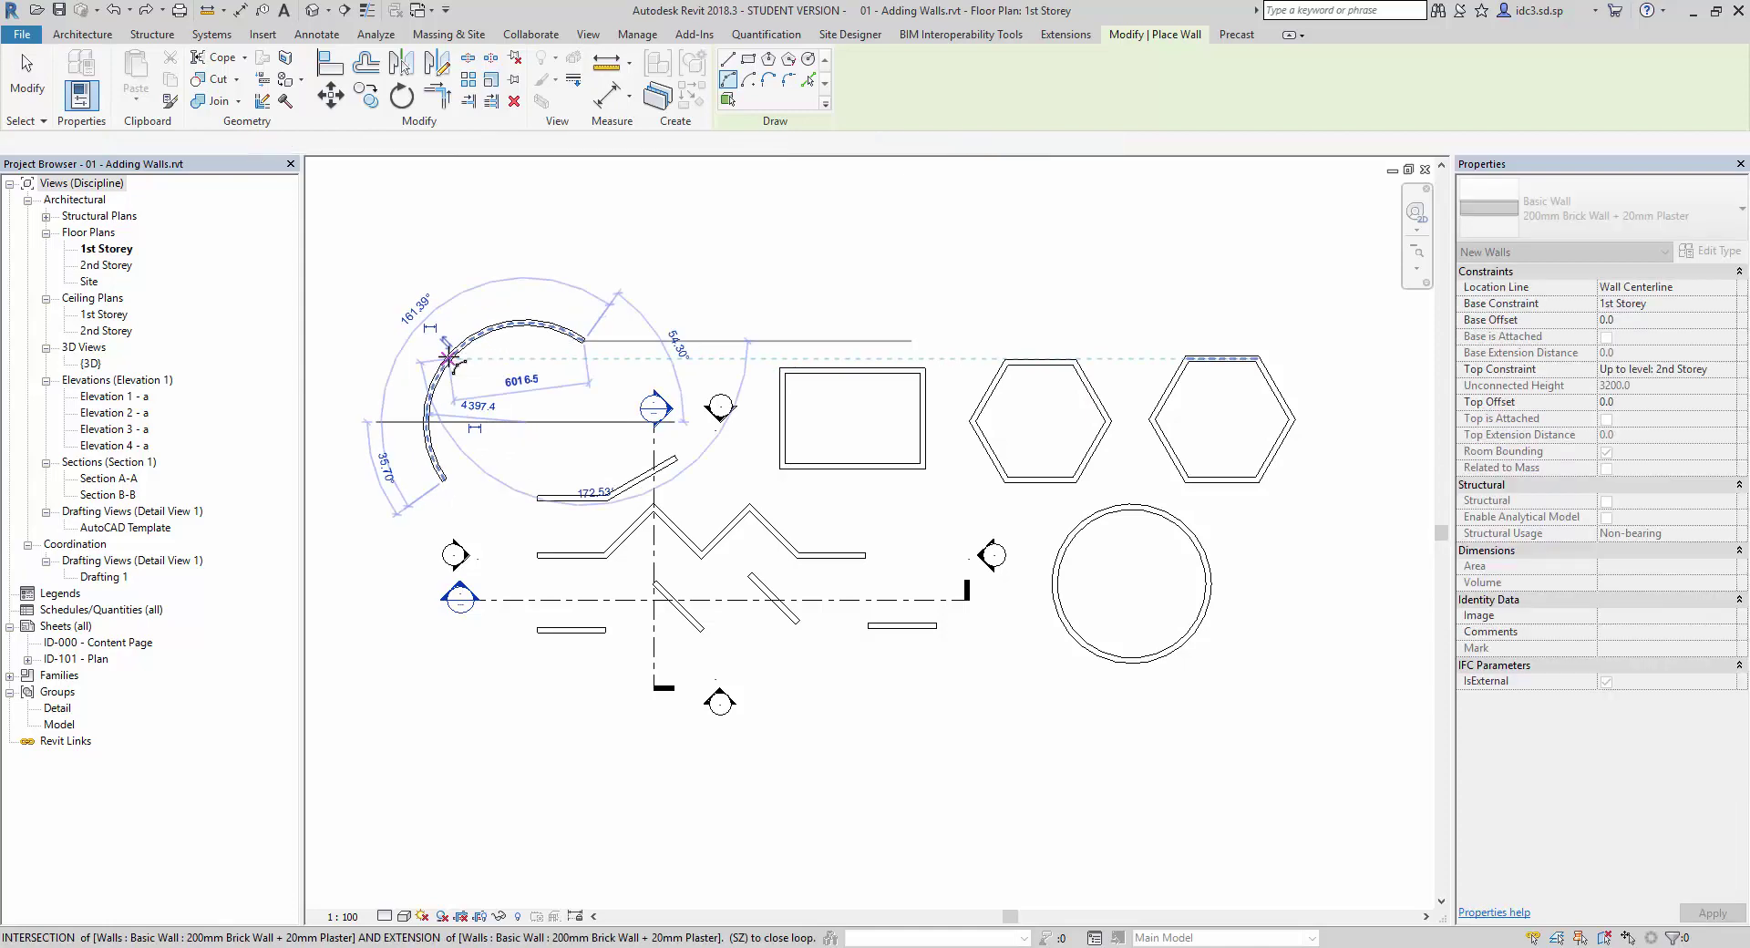
pyautogui.click(449, 358)
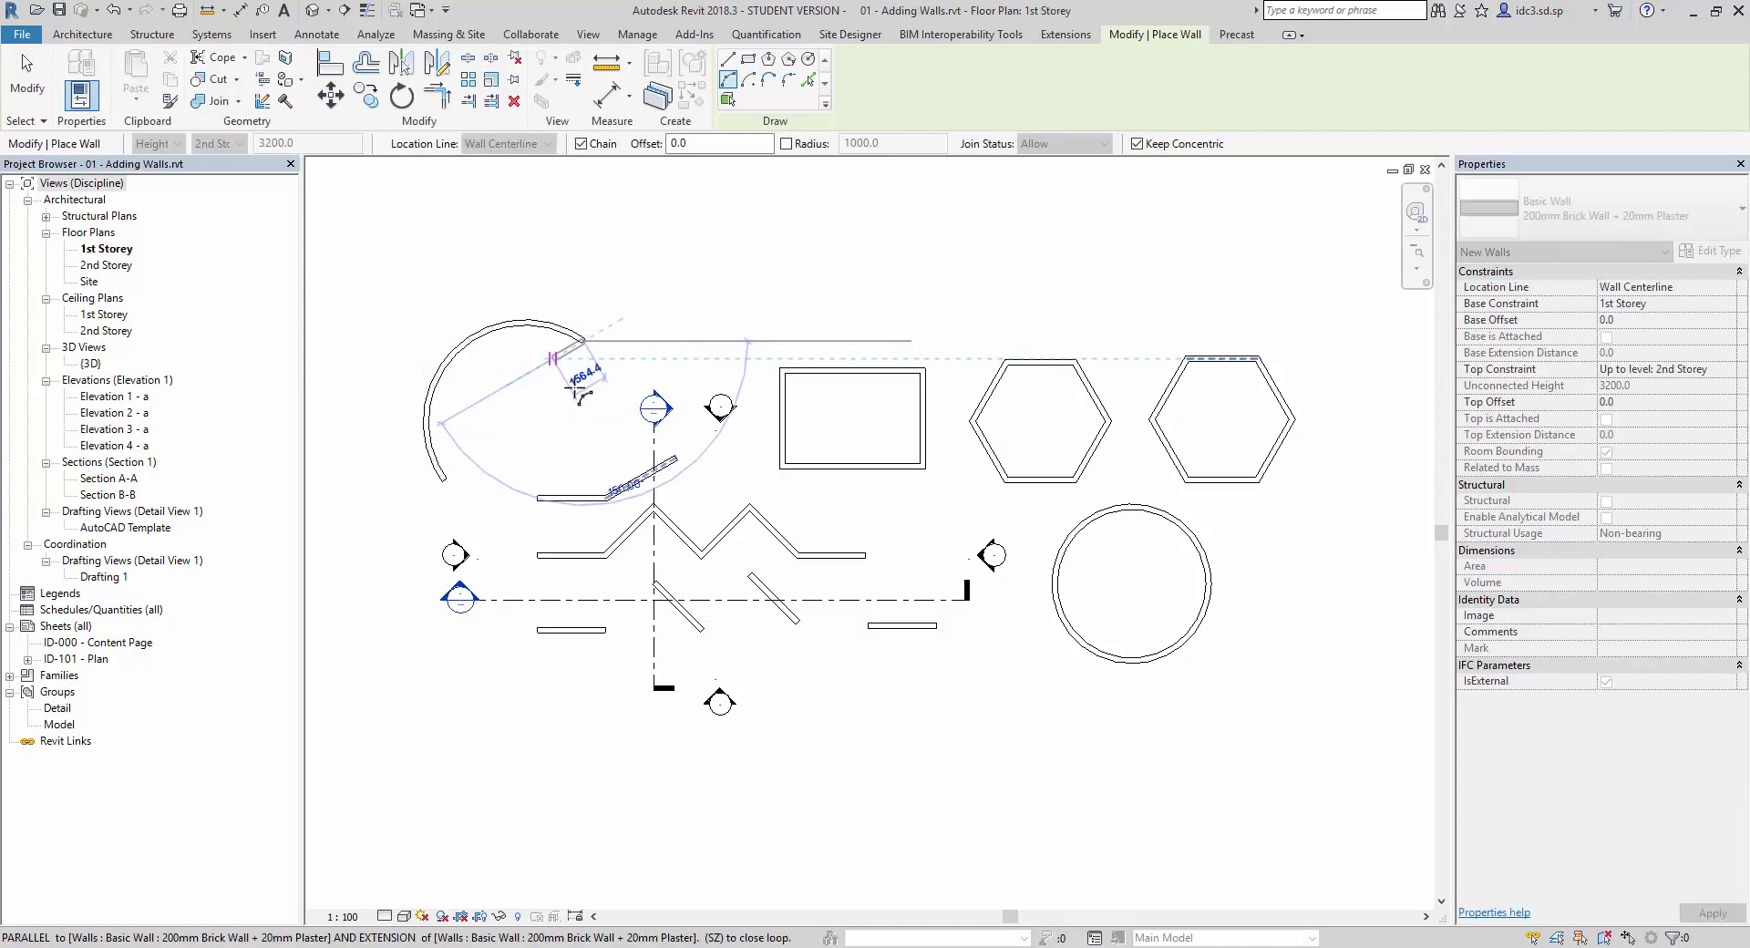
pyautogui.click(762, 239)
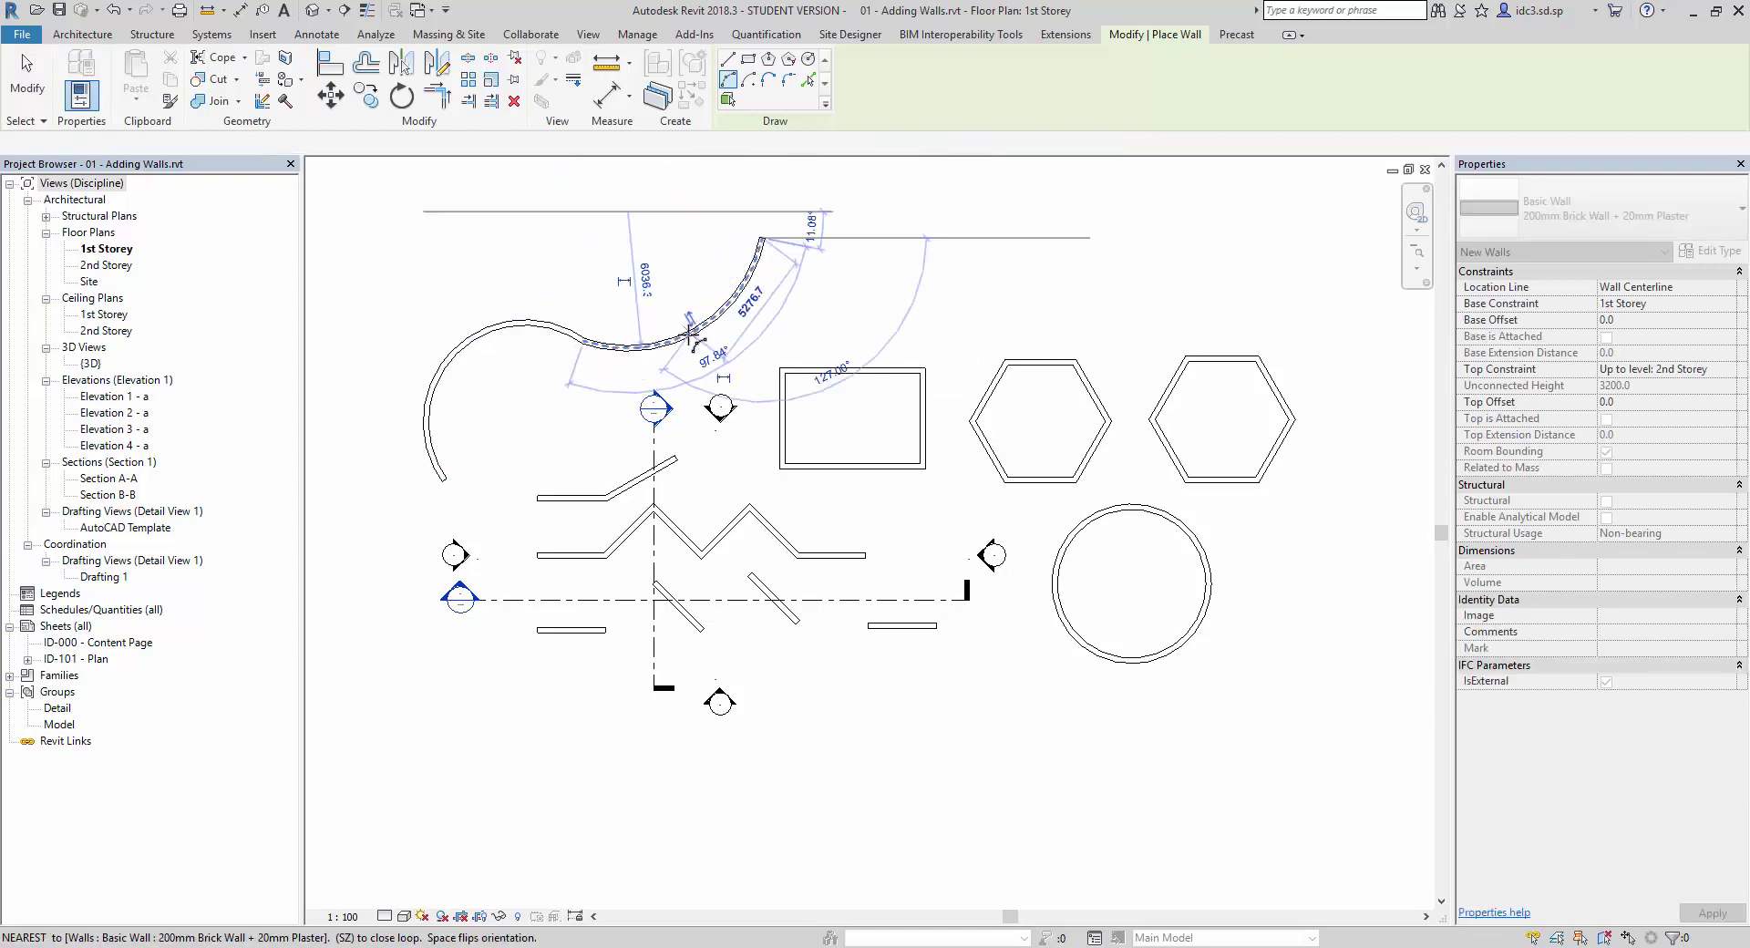
pyautogui.click(691, 337)
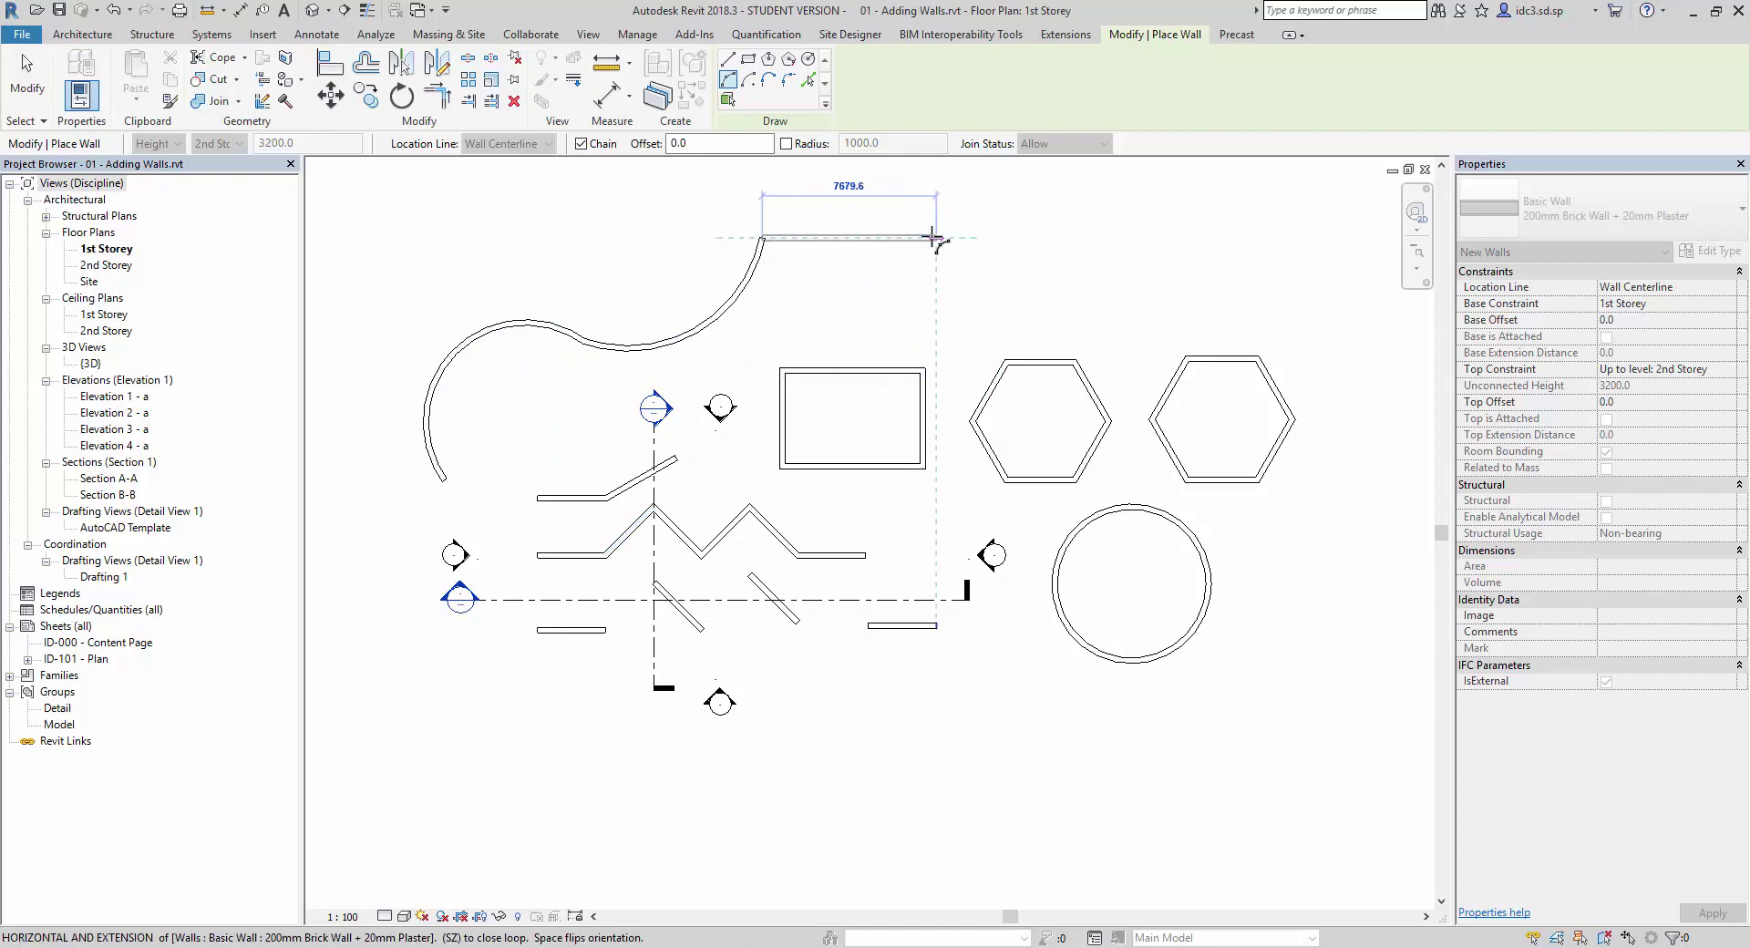
# Add alternating arc walls across the top and down the right side of the plan.
pyautogui.click(932, 239)
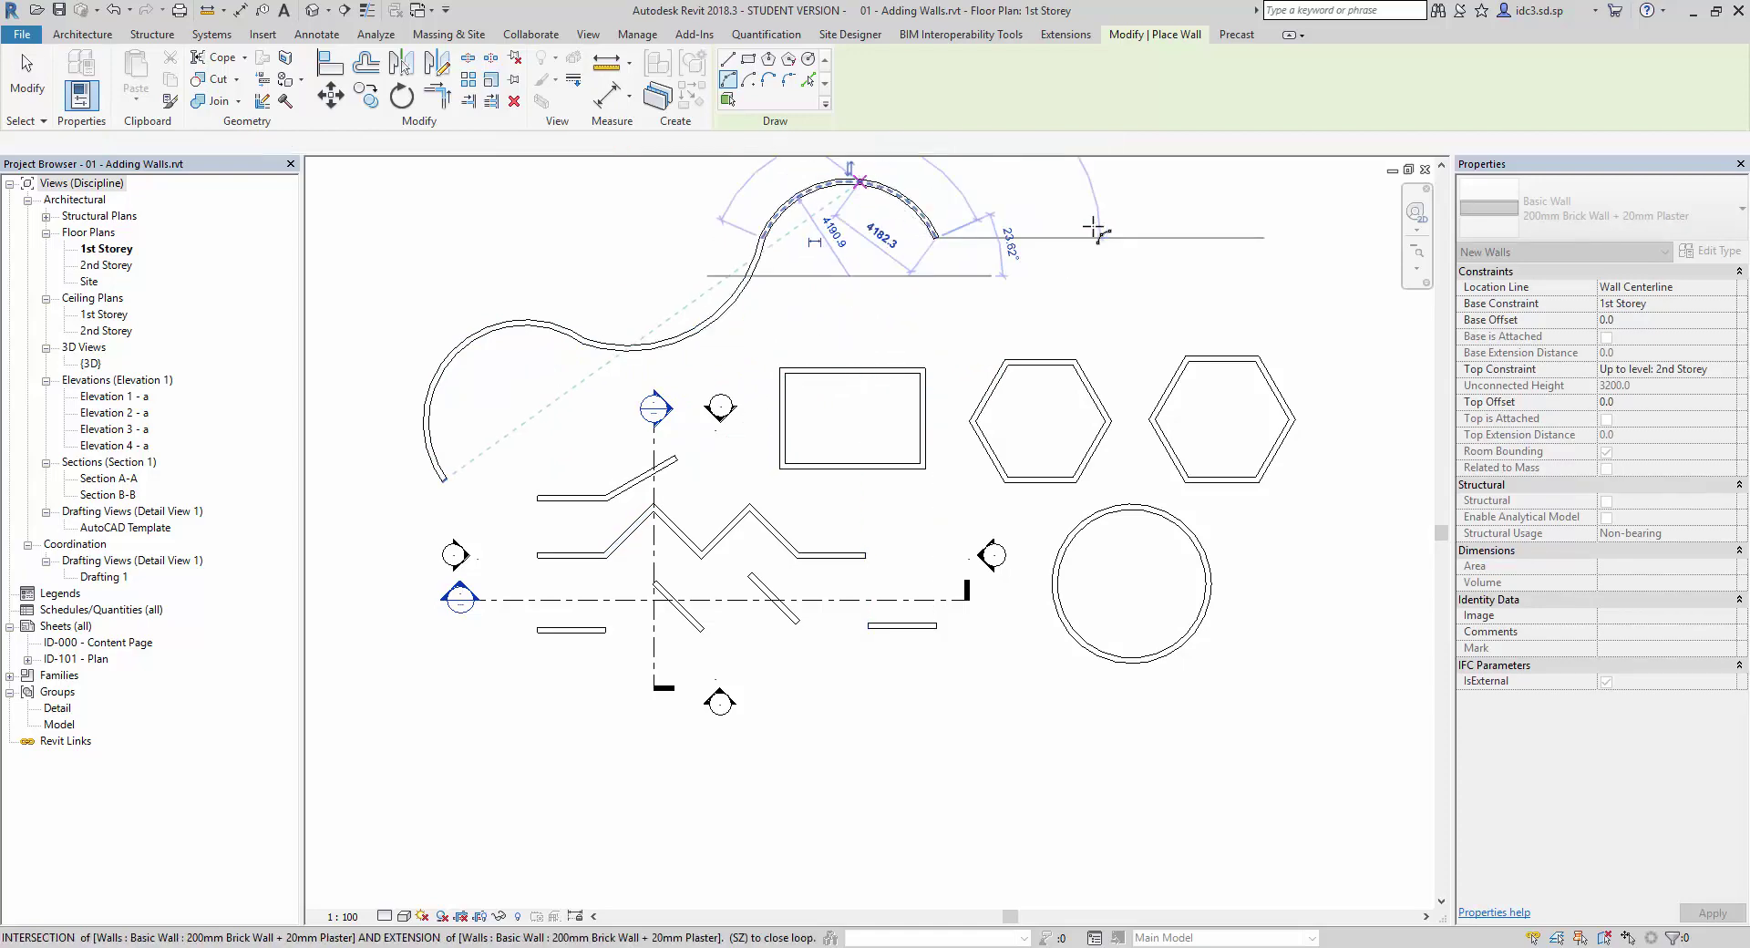
pyautogui.click(861, 183)
pyautogui.click(1114, 239)
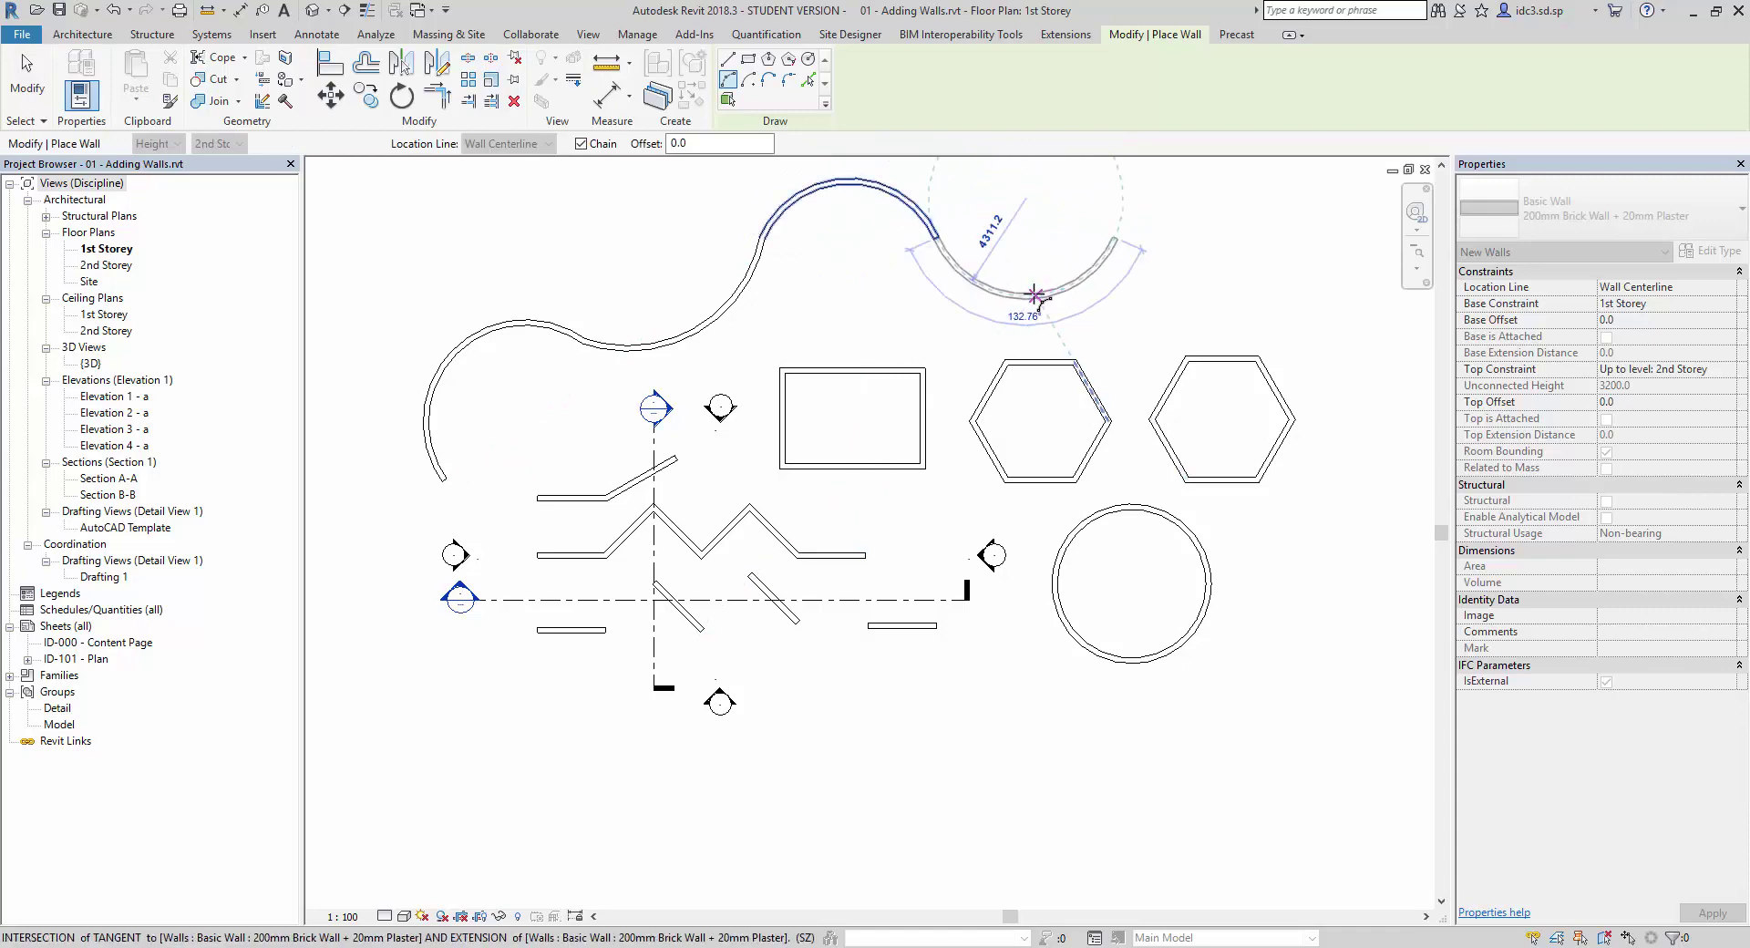
pyautogui.click(1026, 290)
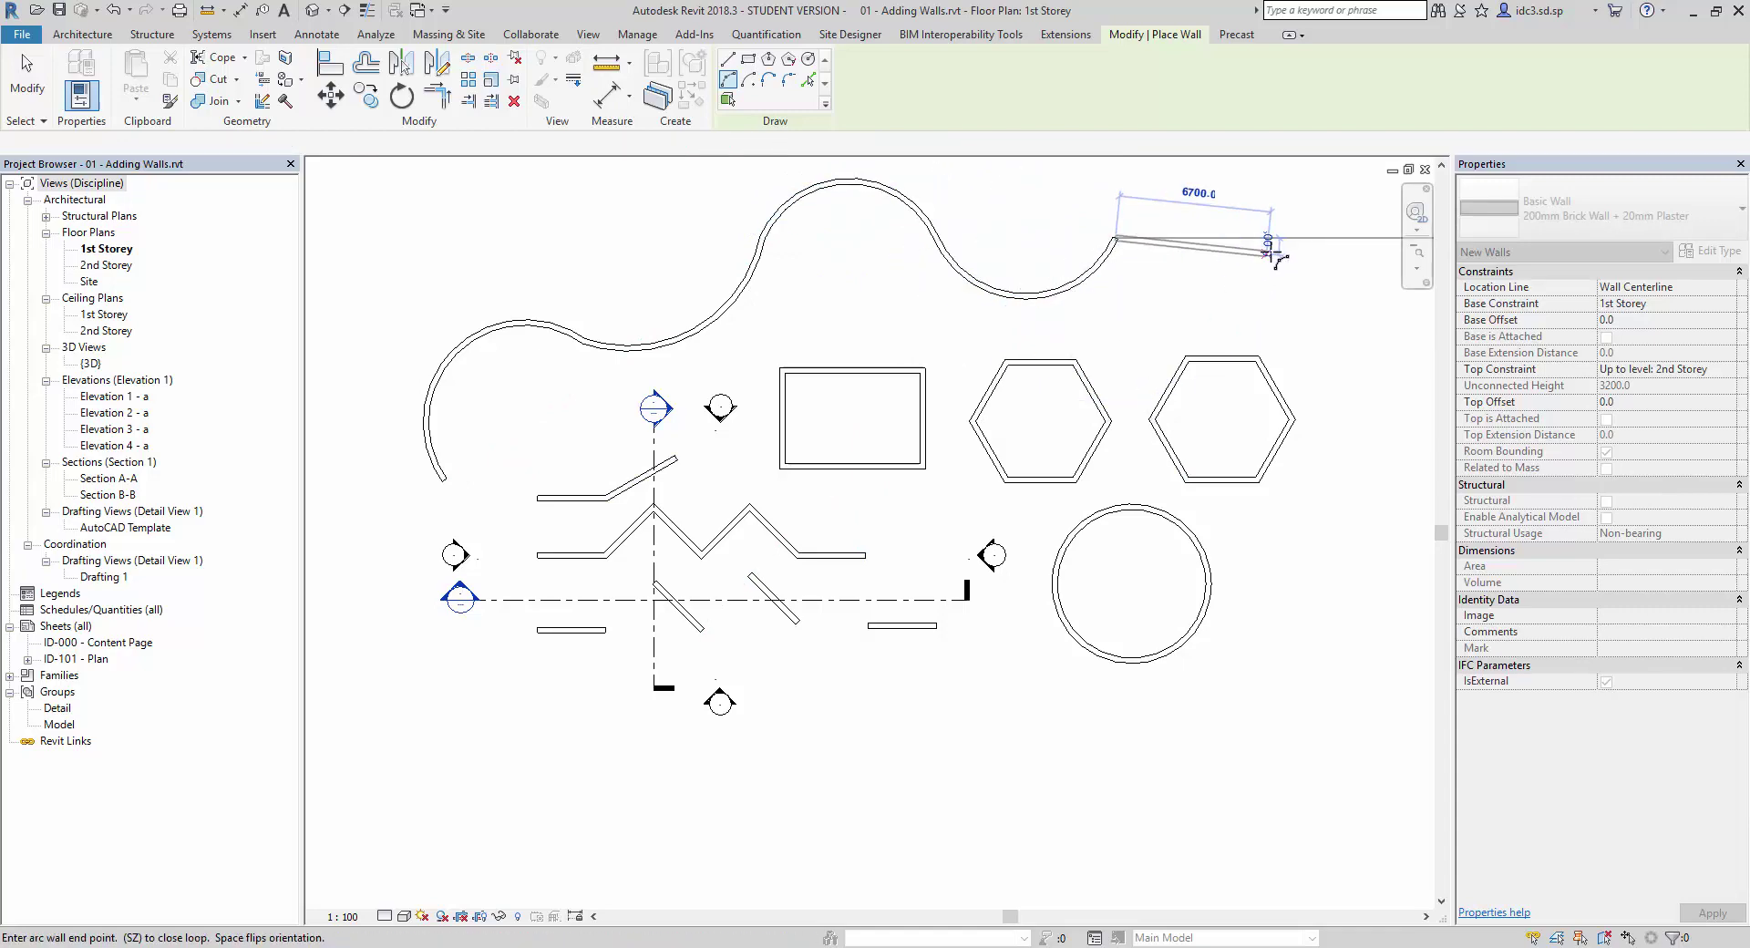
pyautogui.click(1287, 291)
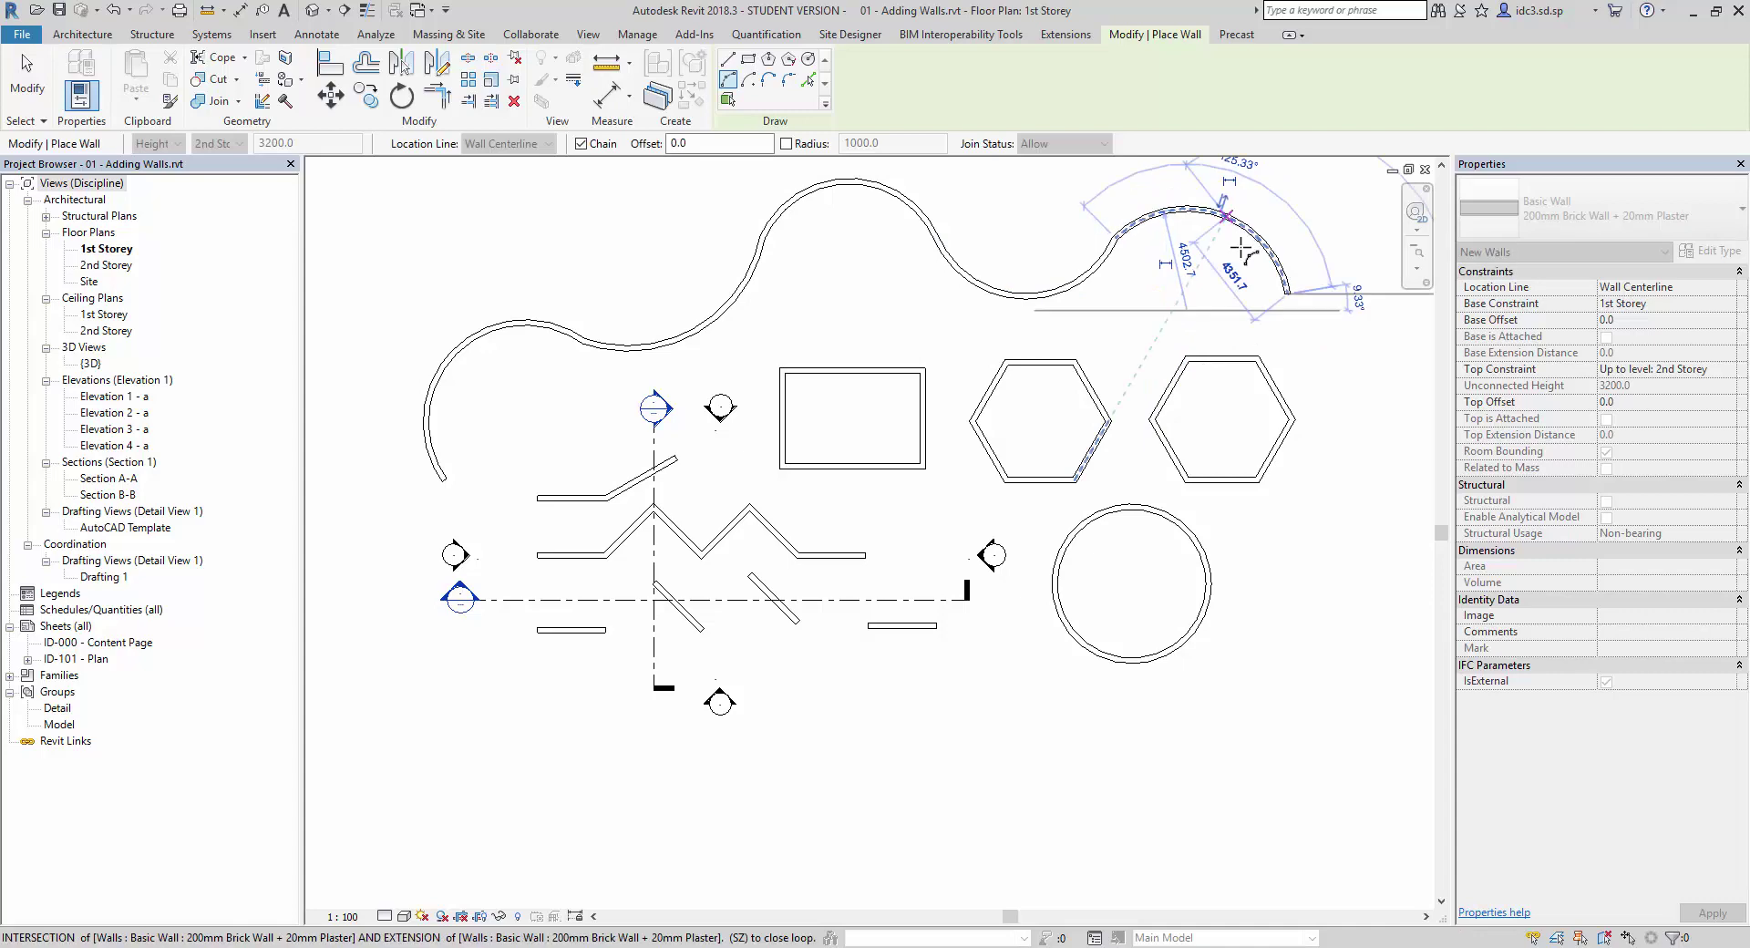
pyautogui.click(1241, 248)
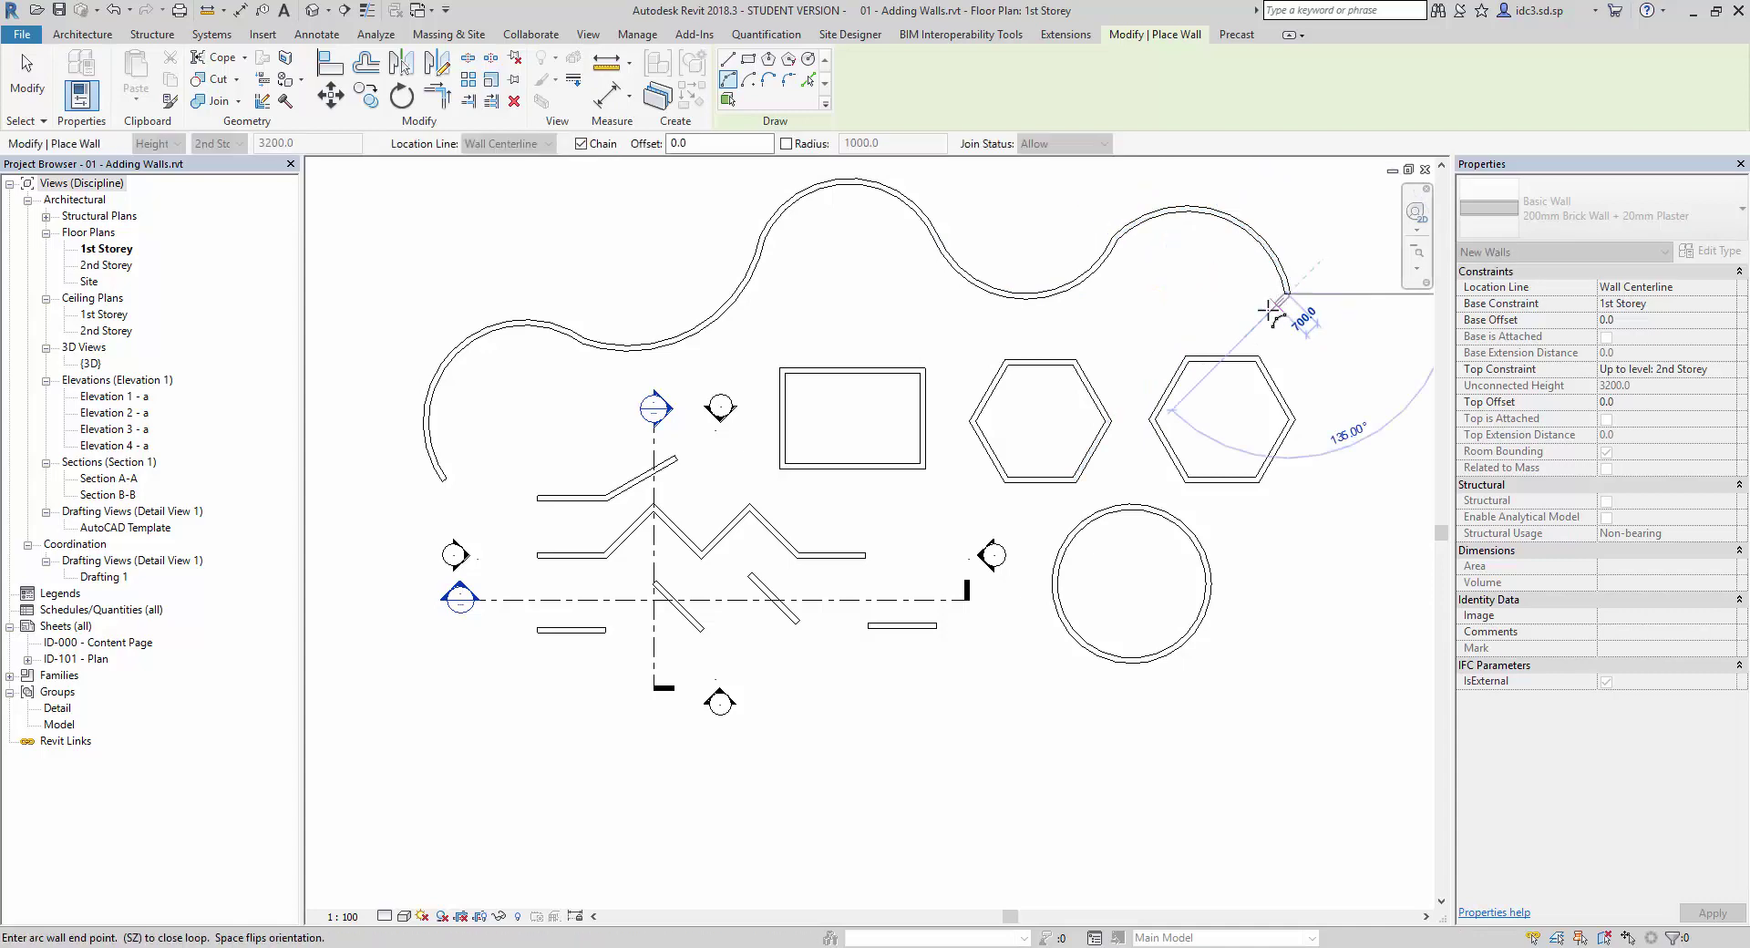
pyautogui.click(1338, 426)
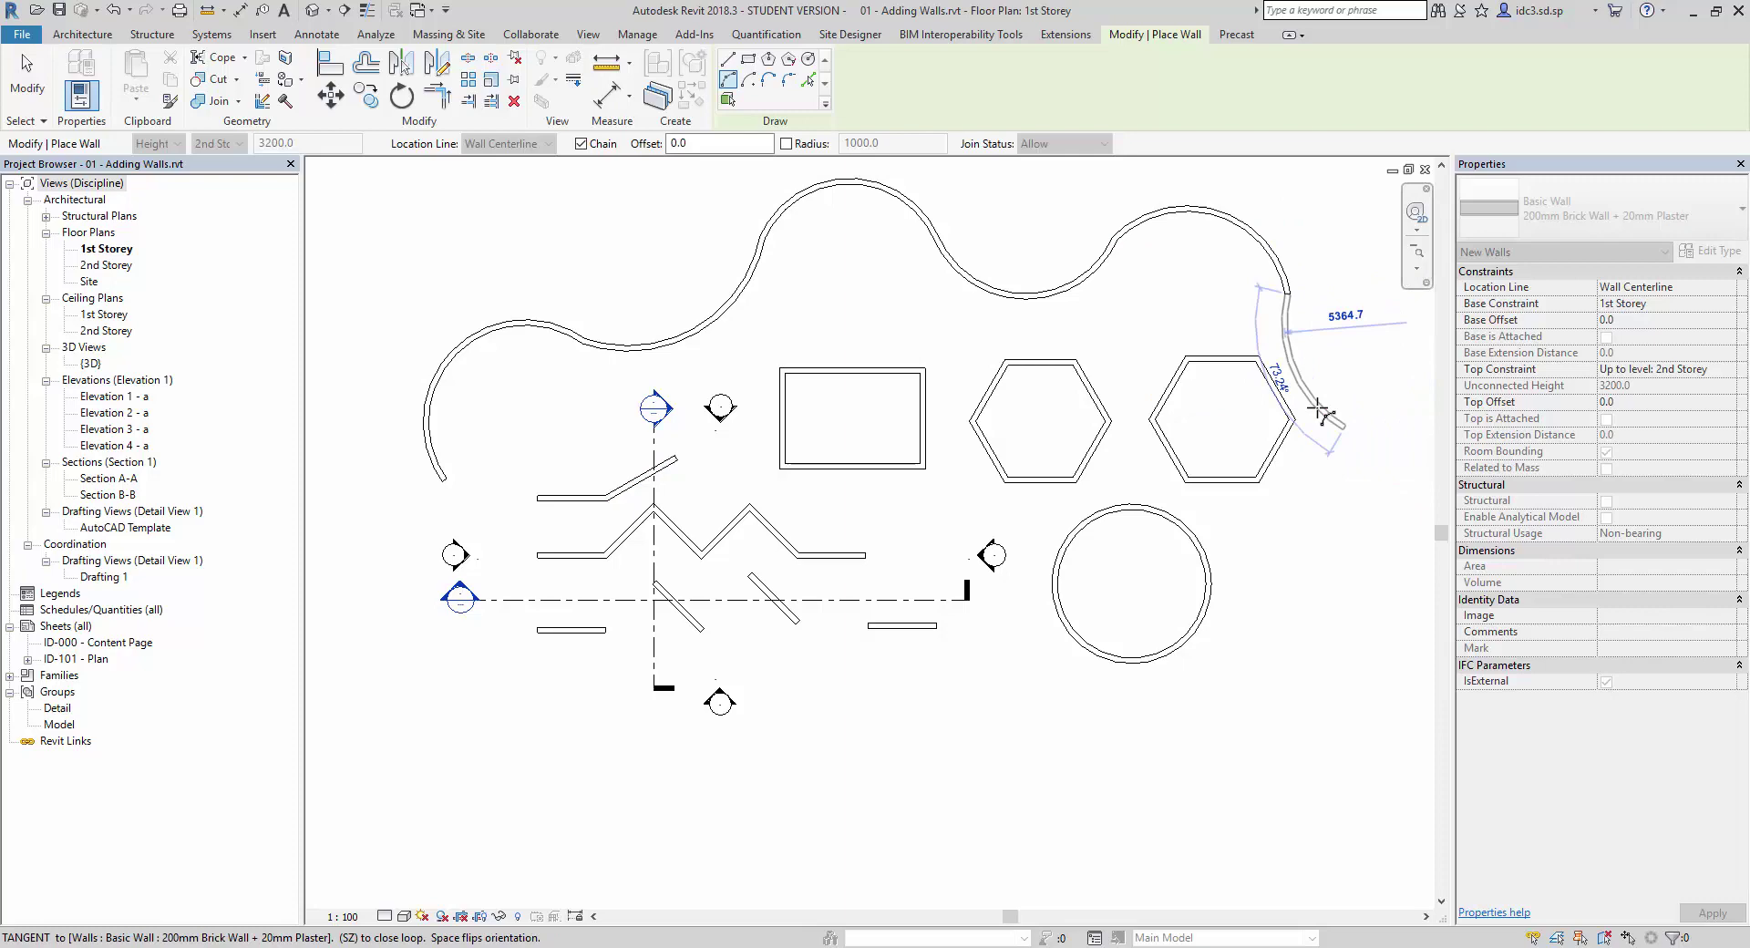
pyautogui.click(1340, 425)
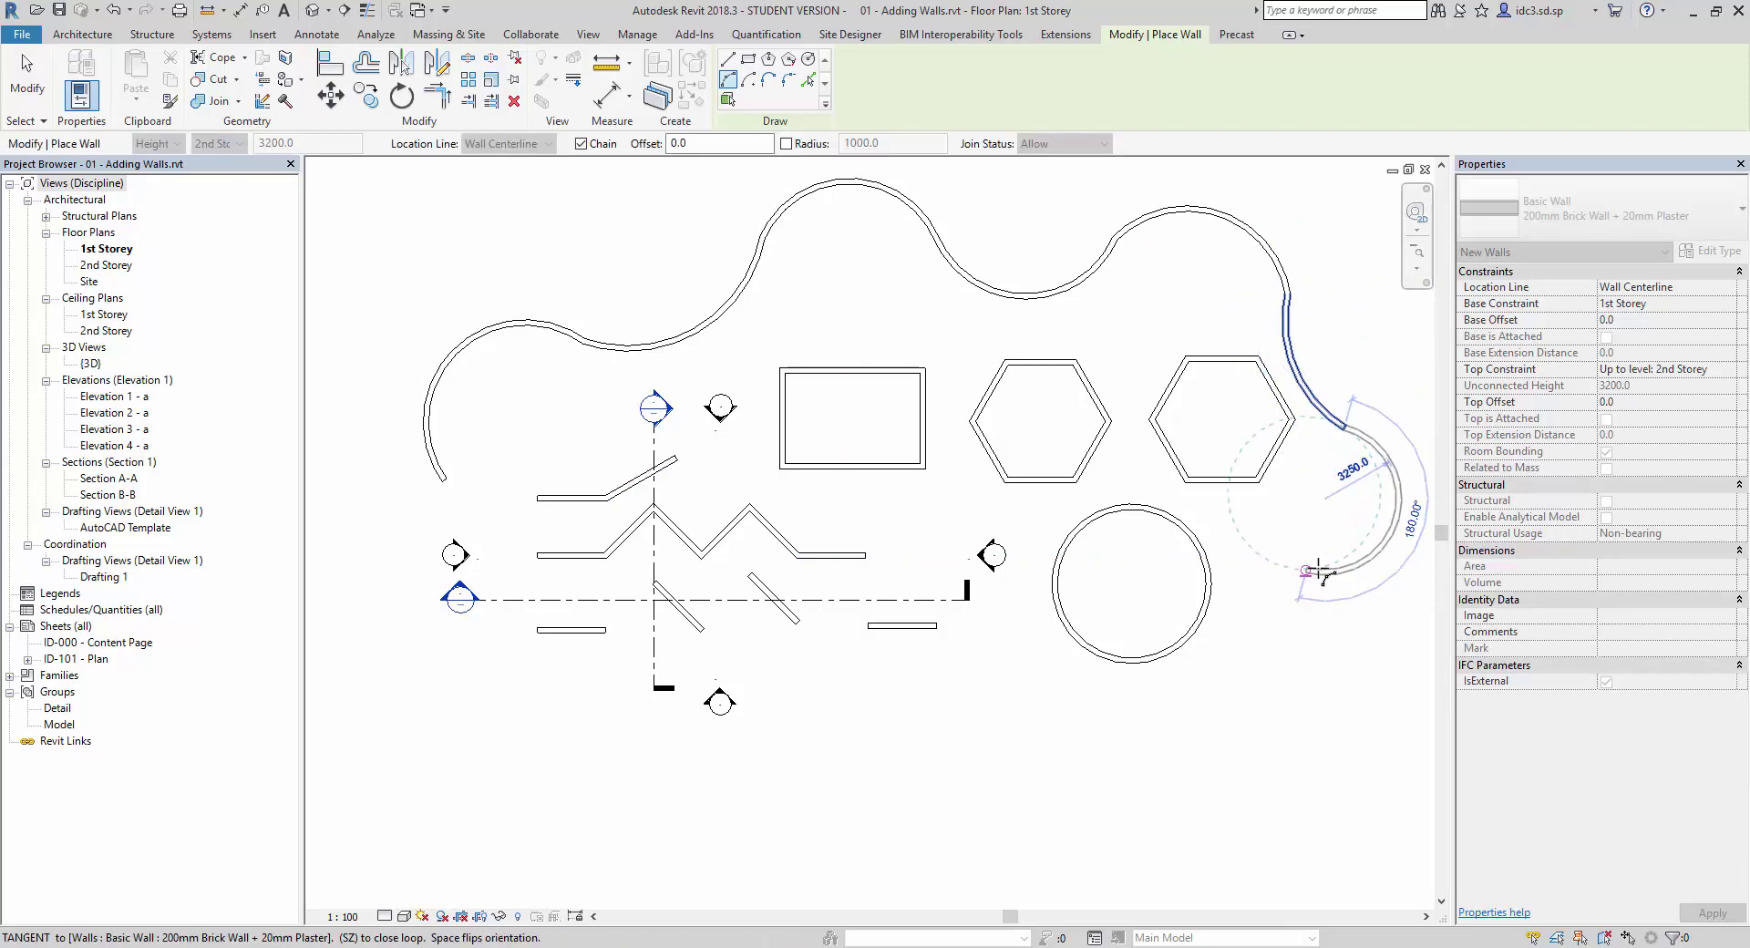
pyautogui.click(1353, 554)
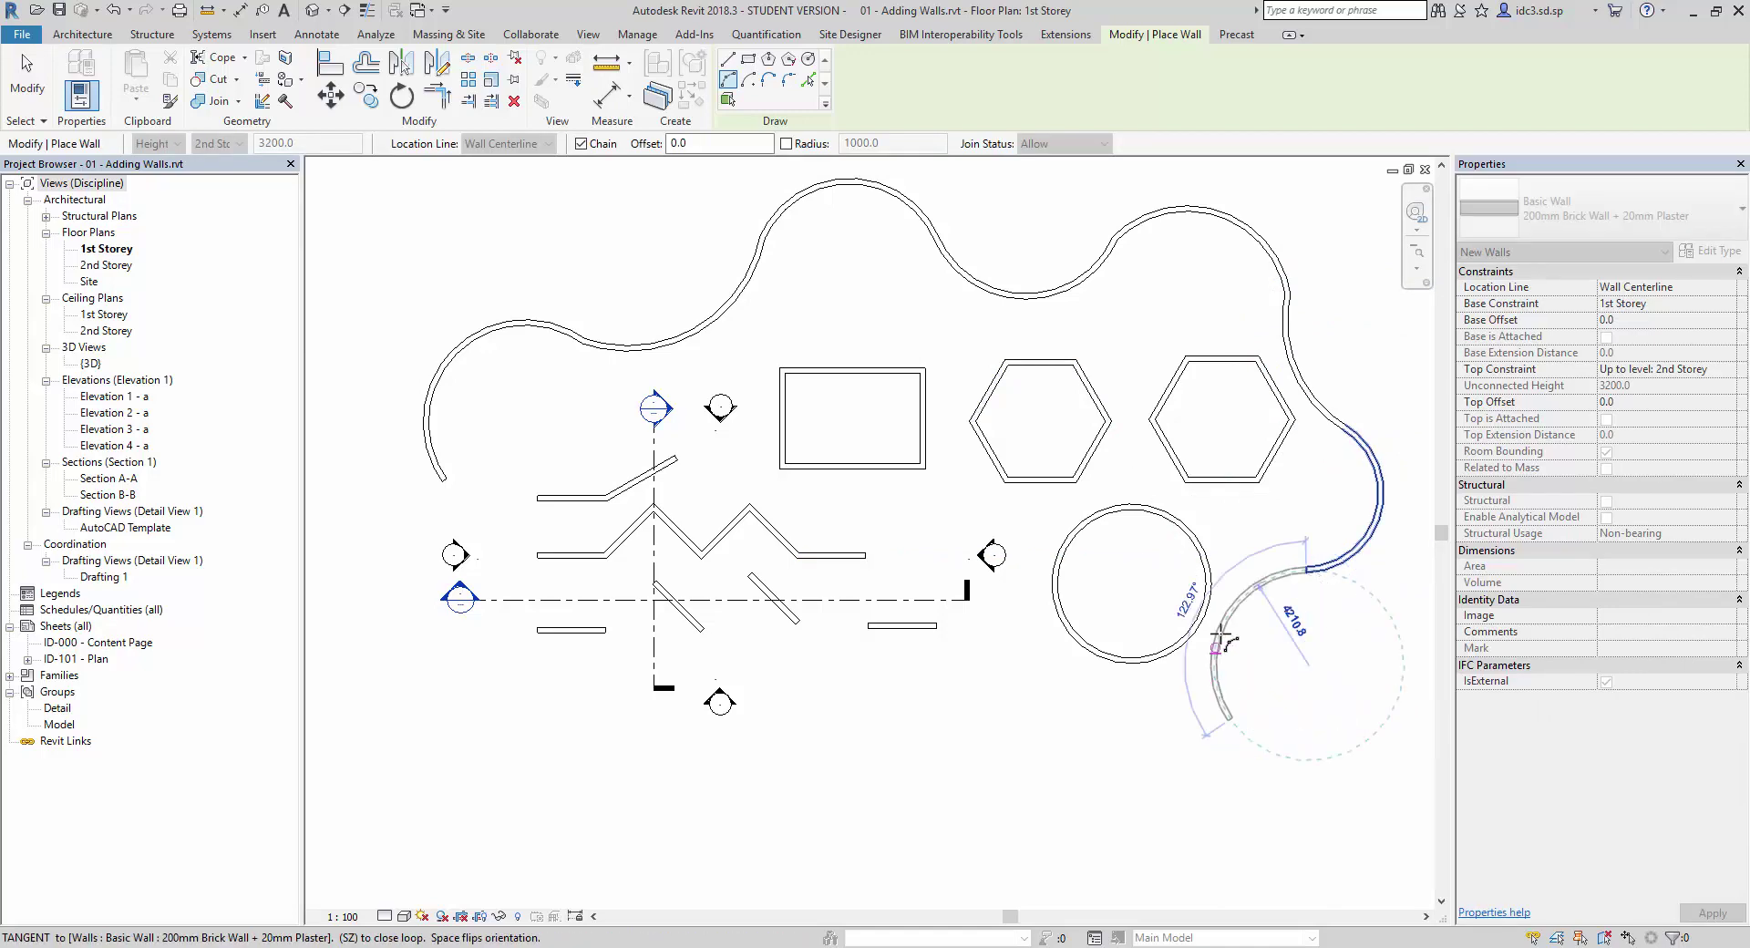
# Place the wavy arc walls along the bottom of the plan, including a semicircular arc.
pyautogui.click(1072, 743)
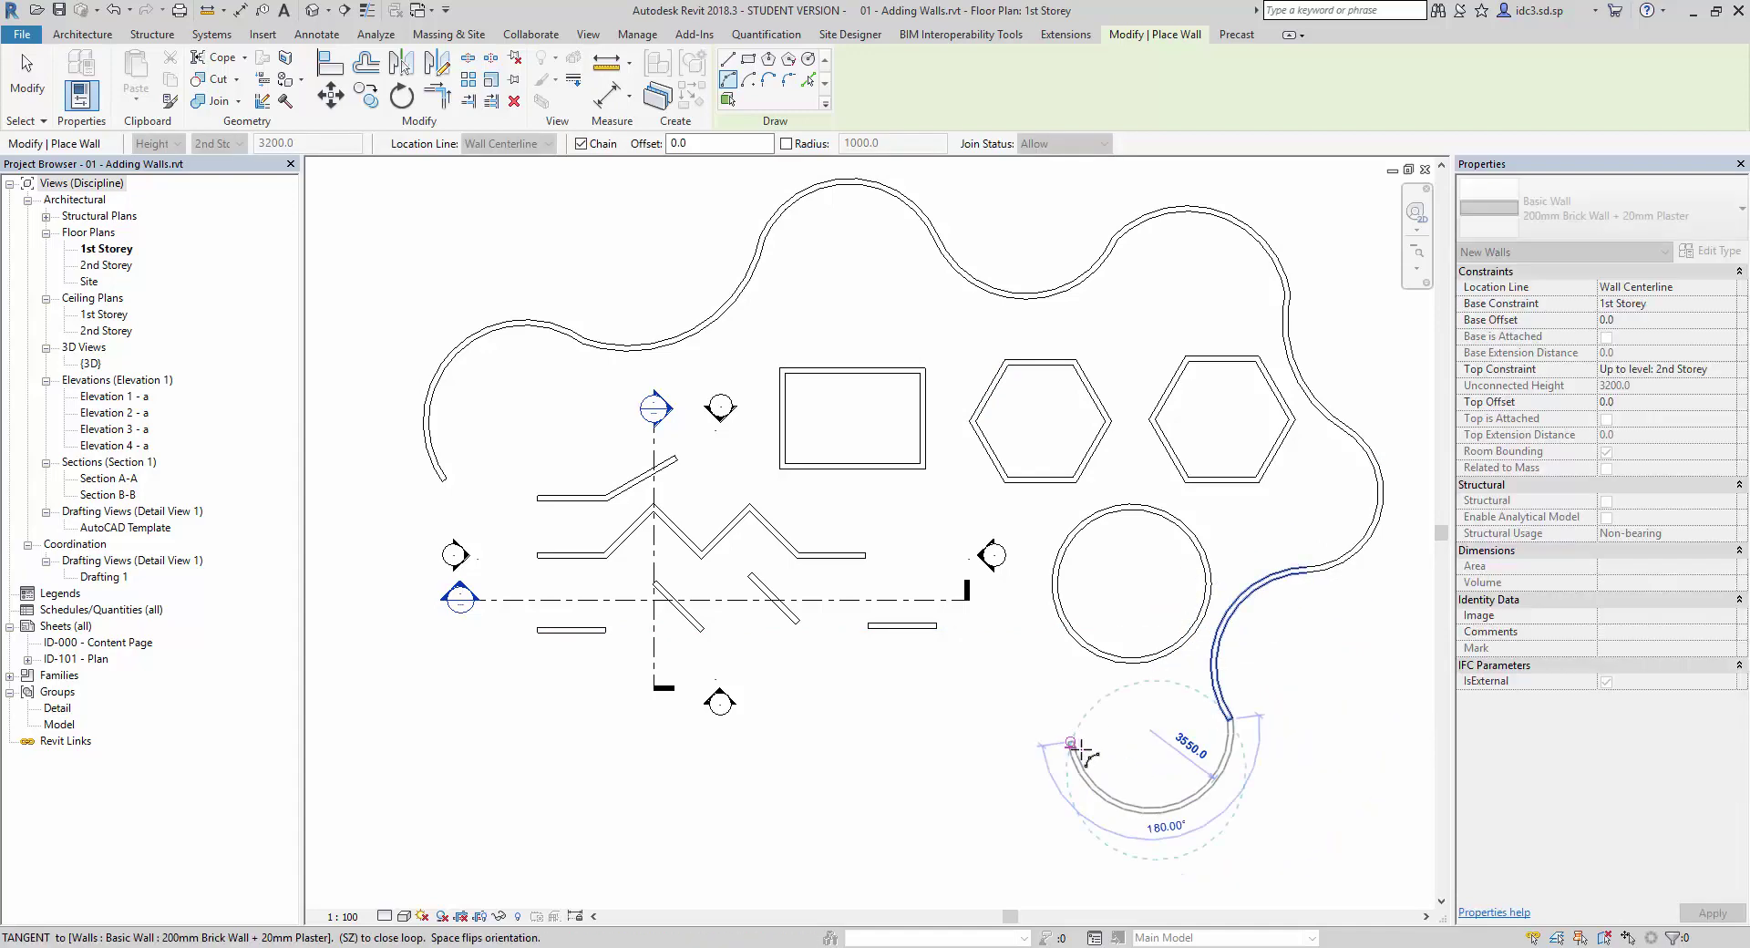
pyautogui.click(1158, 816)
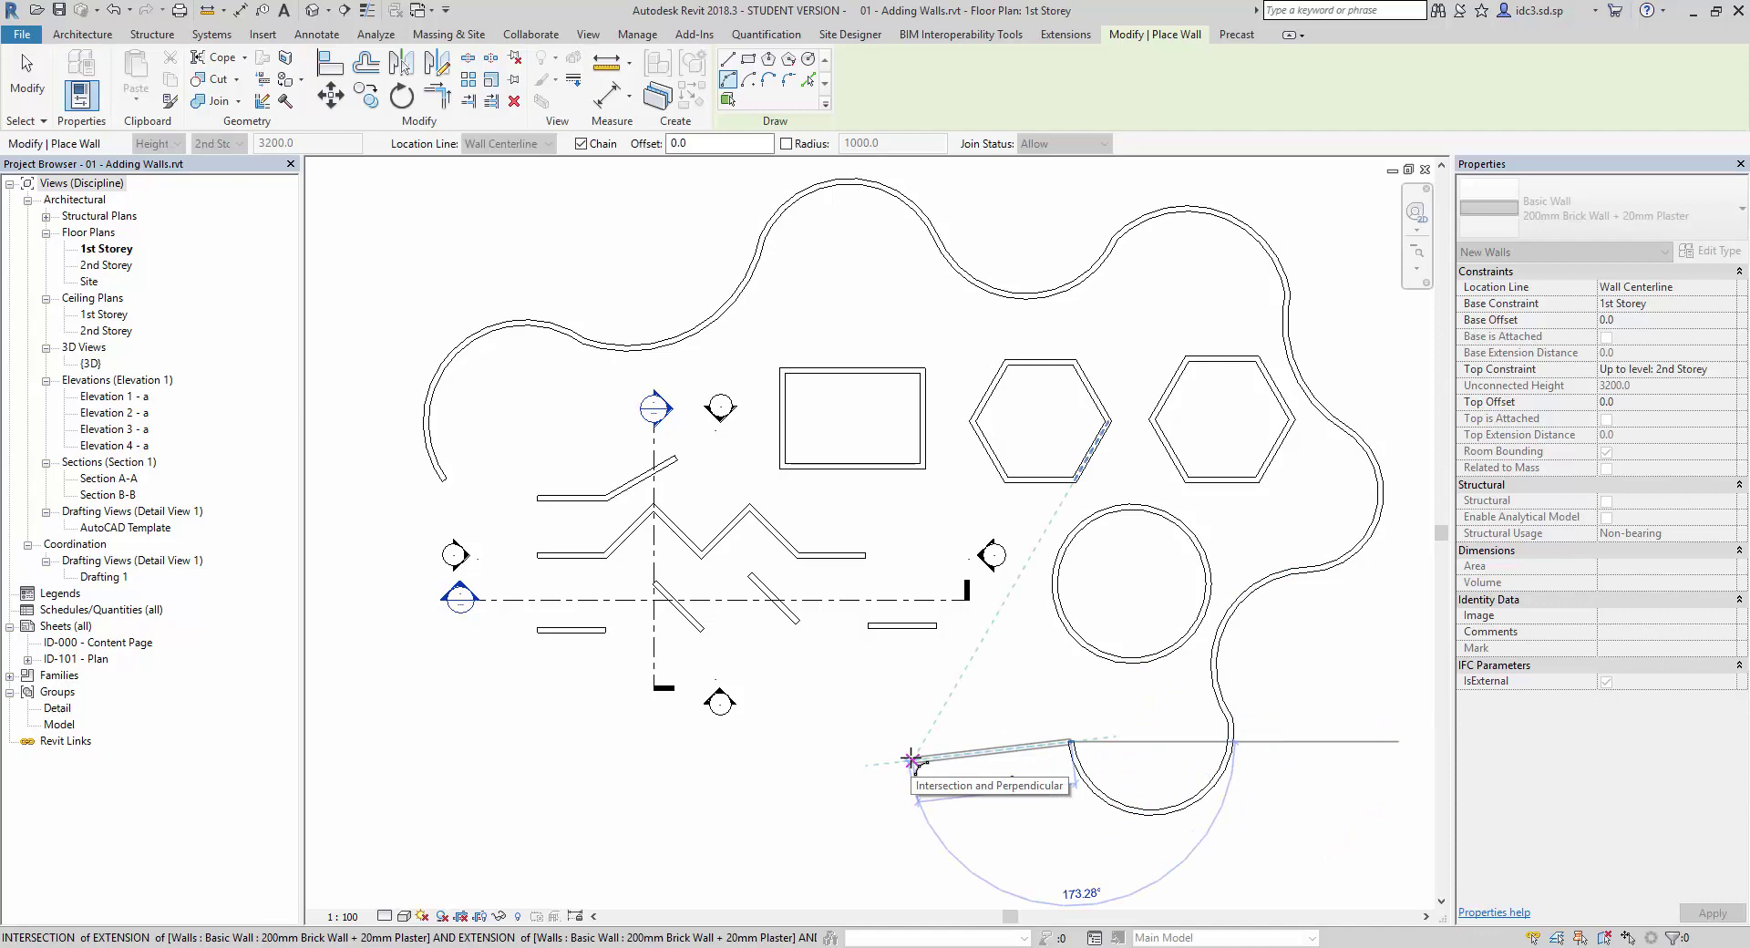
pyautogui.click(911, 756)
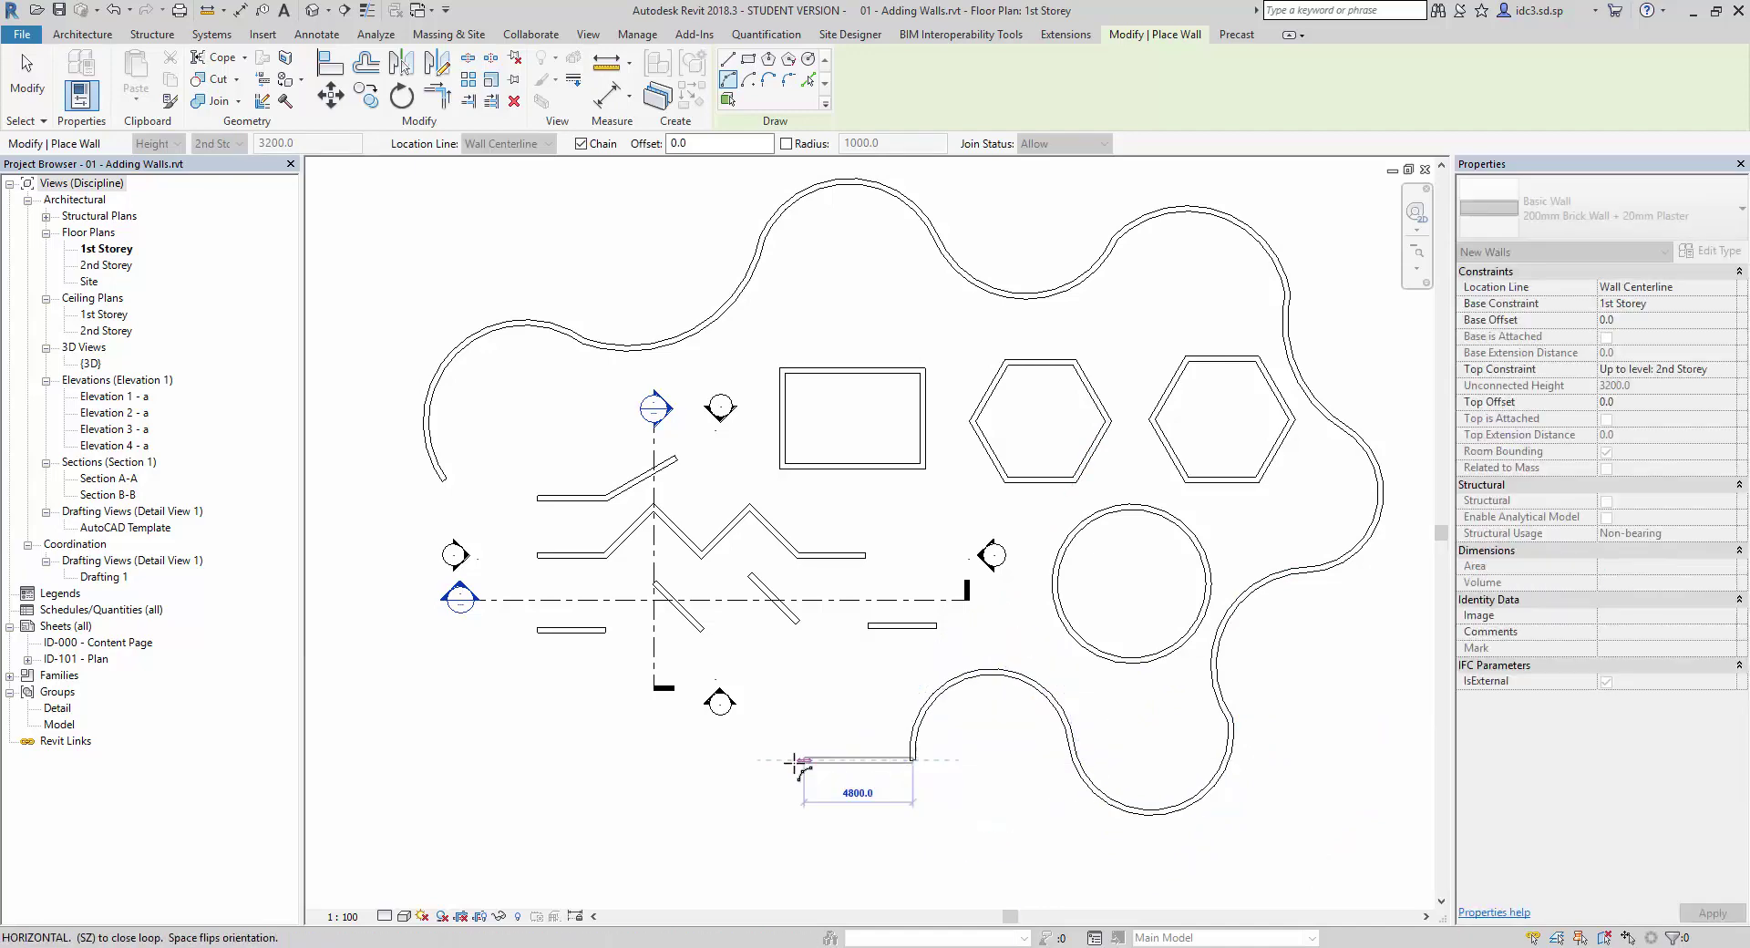
pyautogui.click(756, 761)
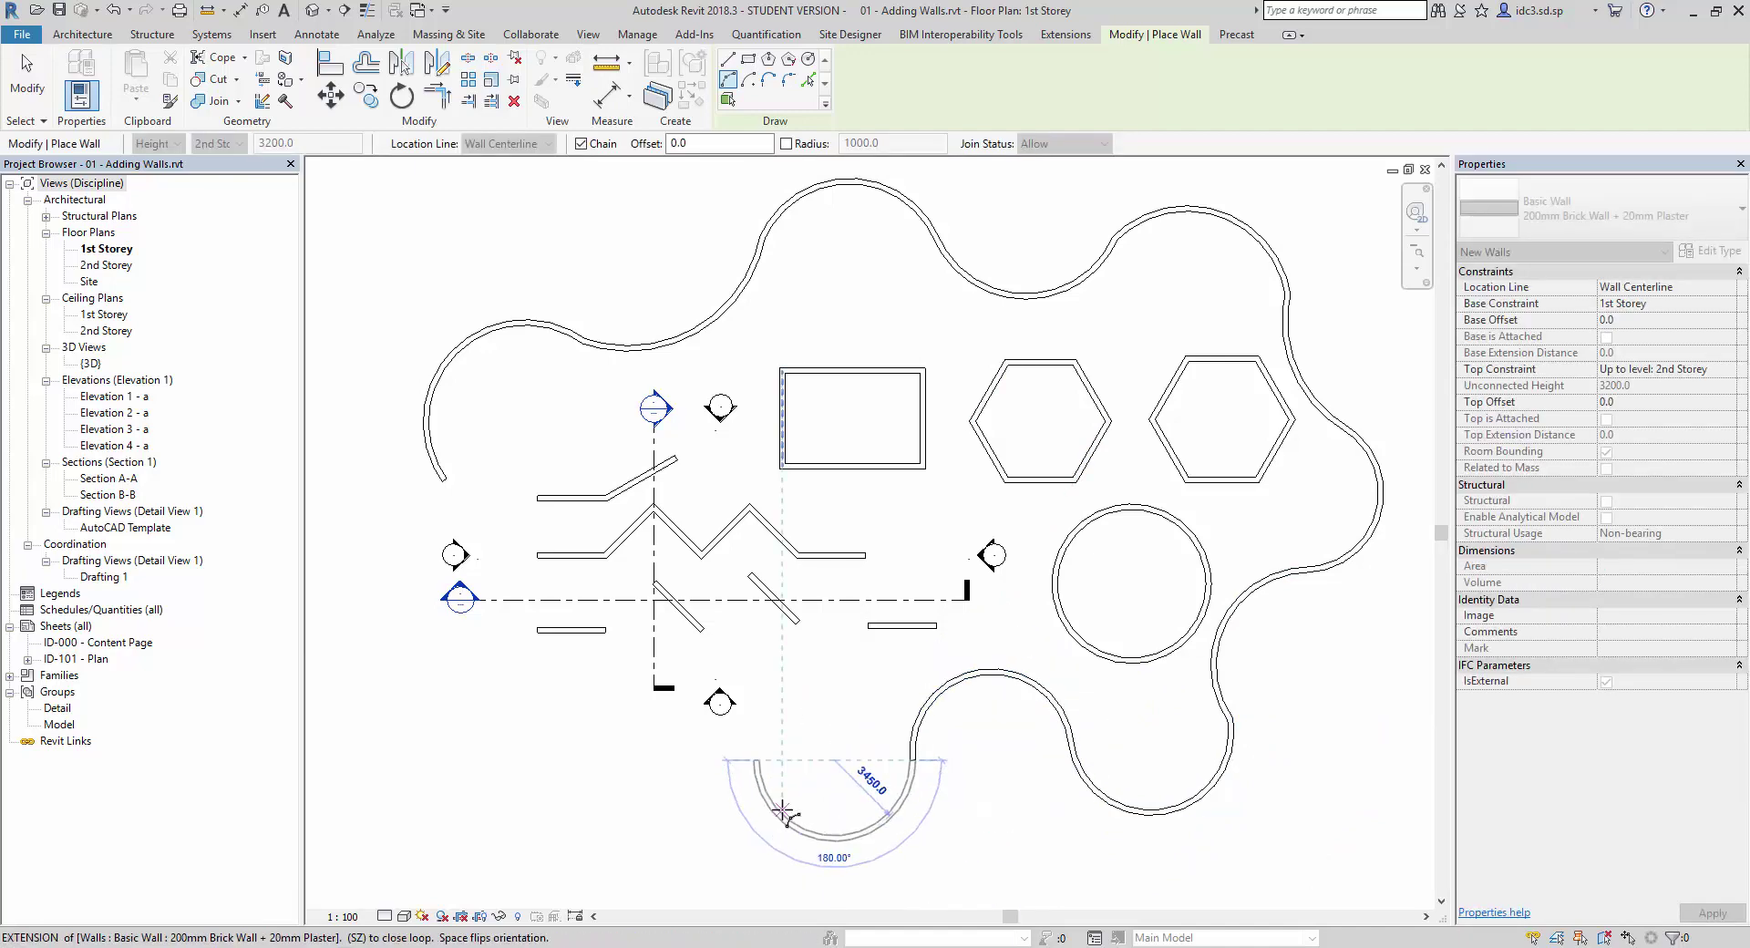
pyautogui.click(786, 813)
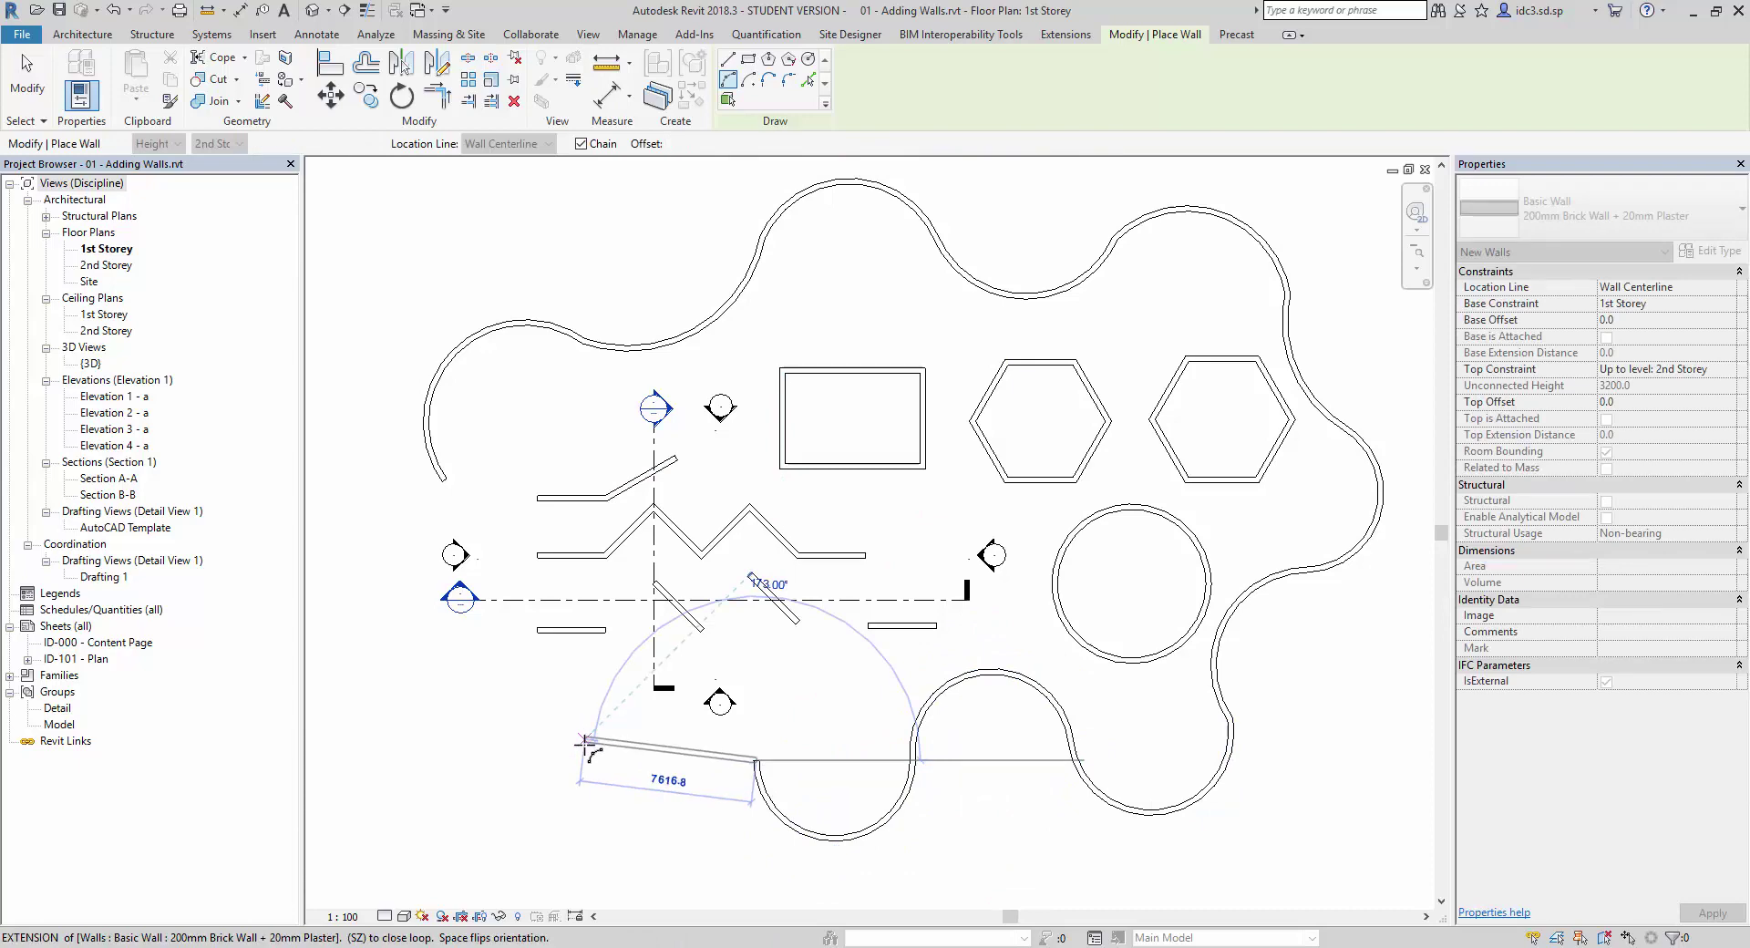
# Run the arcs up the left side and close the loop at the first wall's endpoint.
pyautogui.click(589, 757)
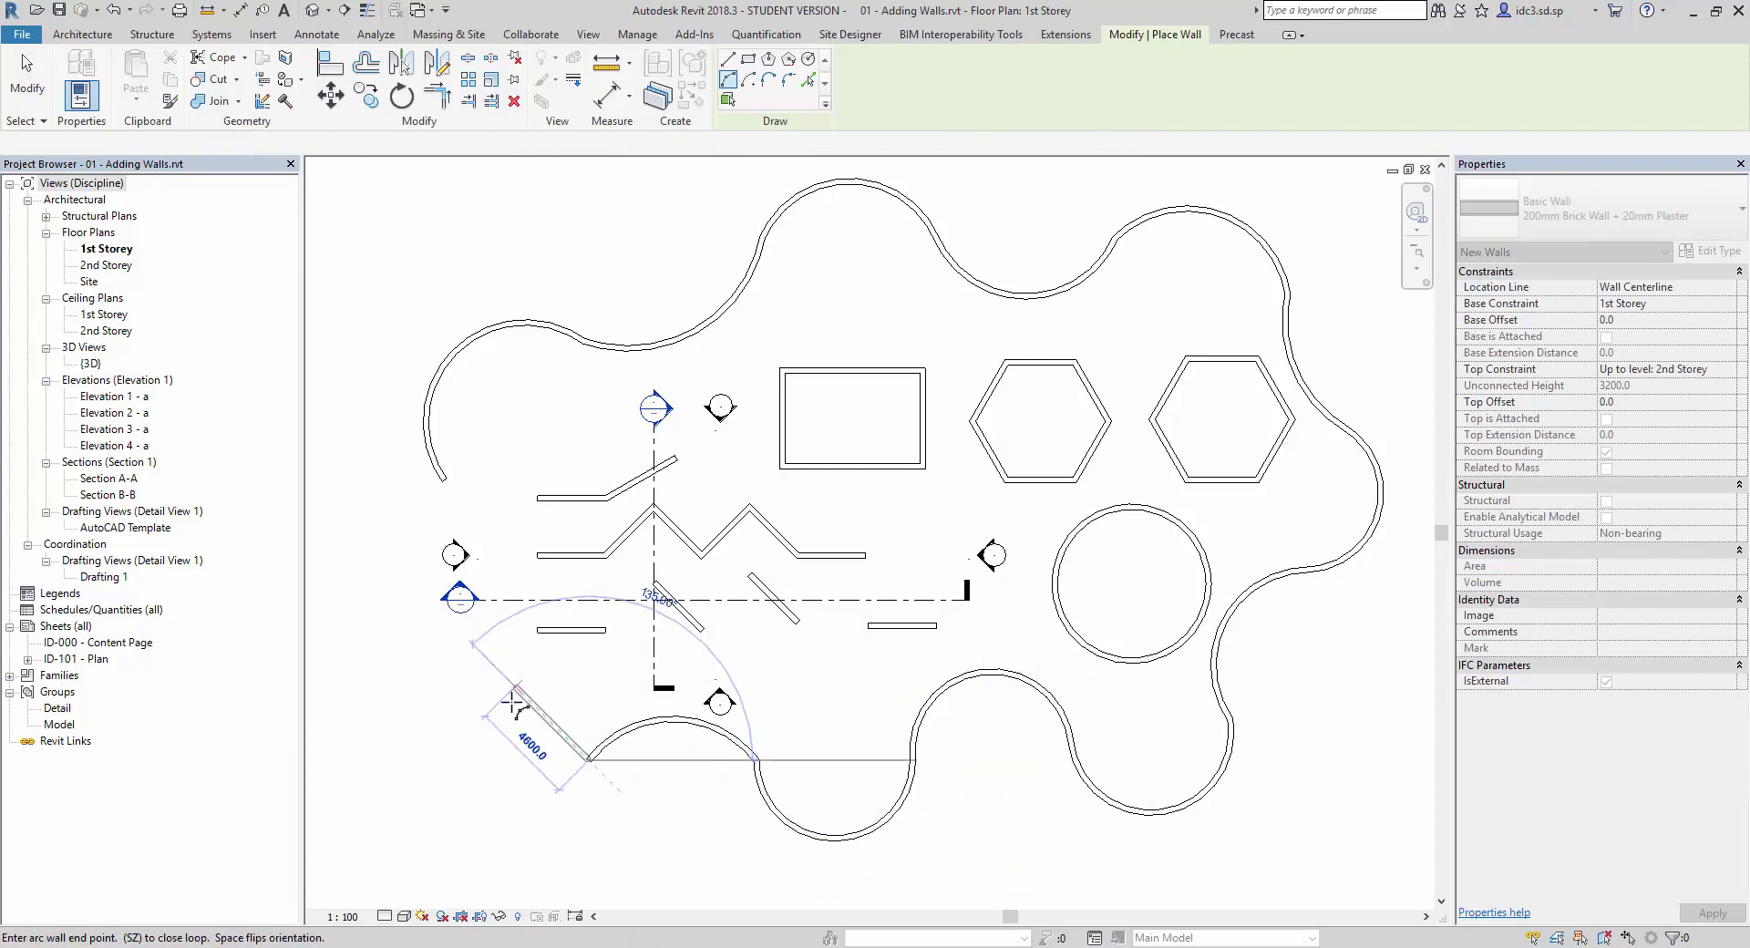
pyautogui.click(474, 696)
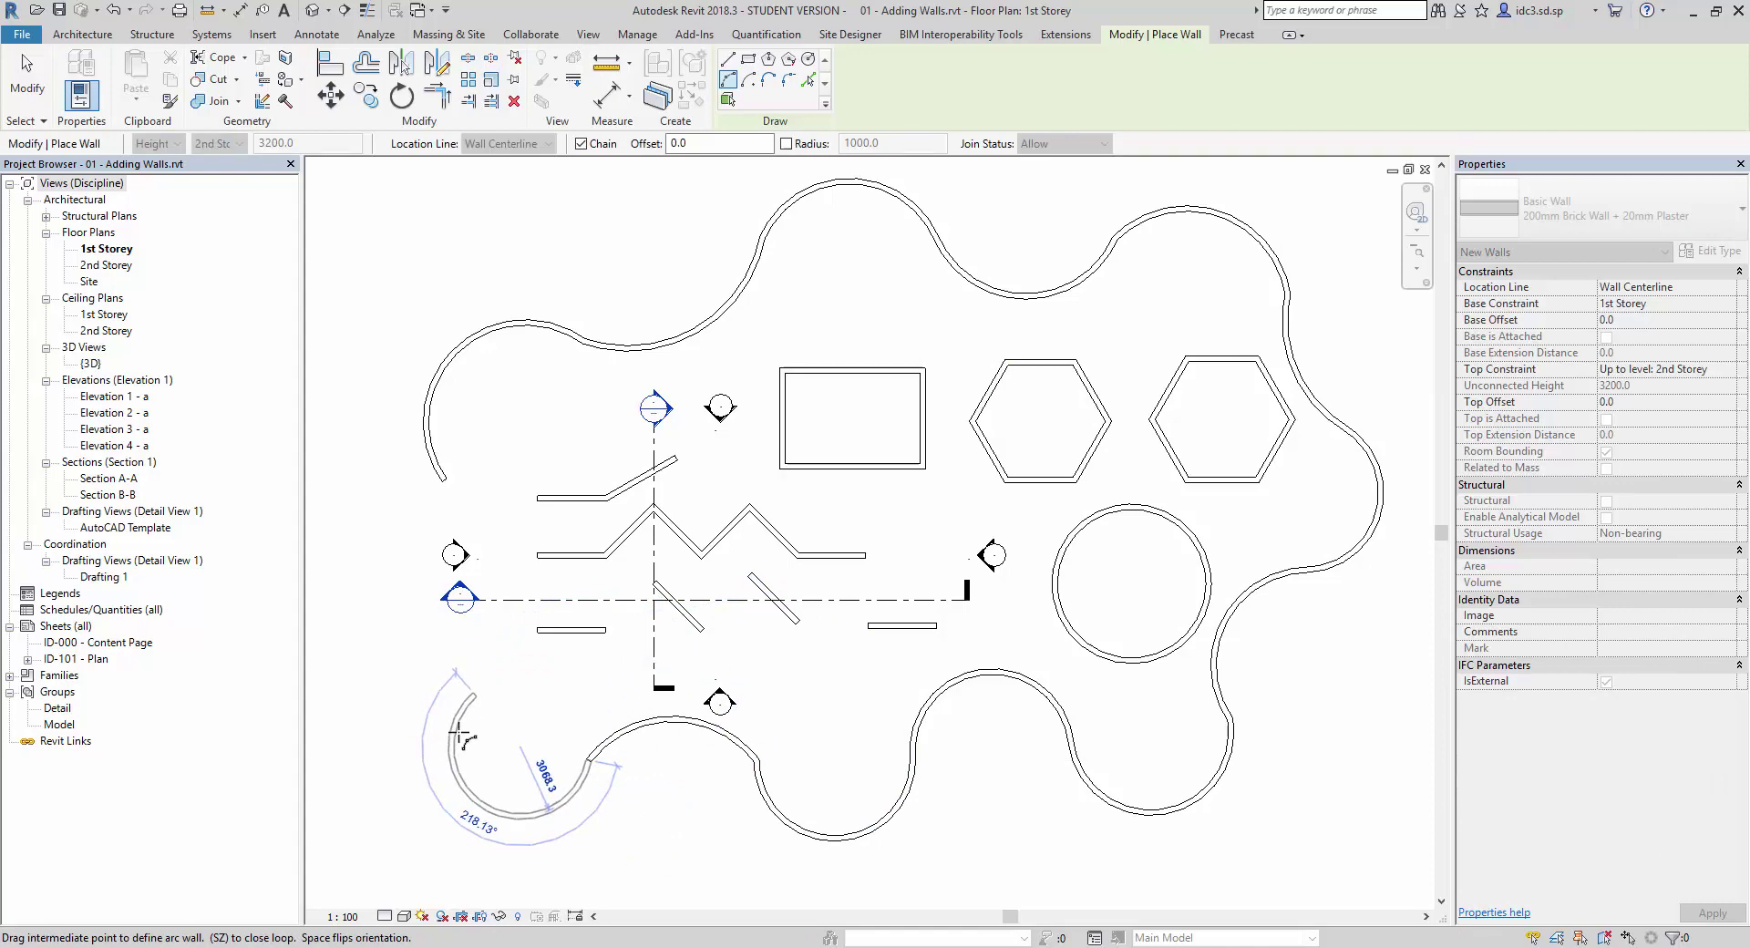
pyautogui.click(492, 768)
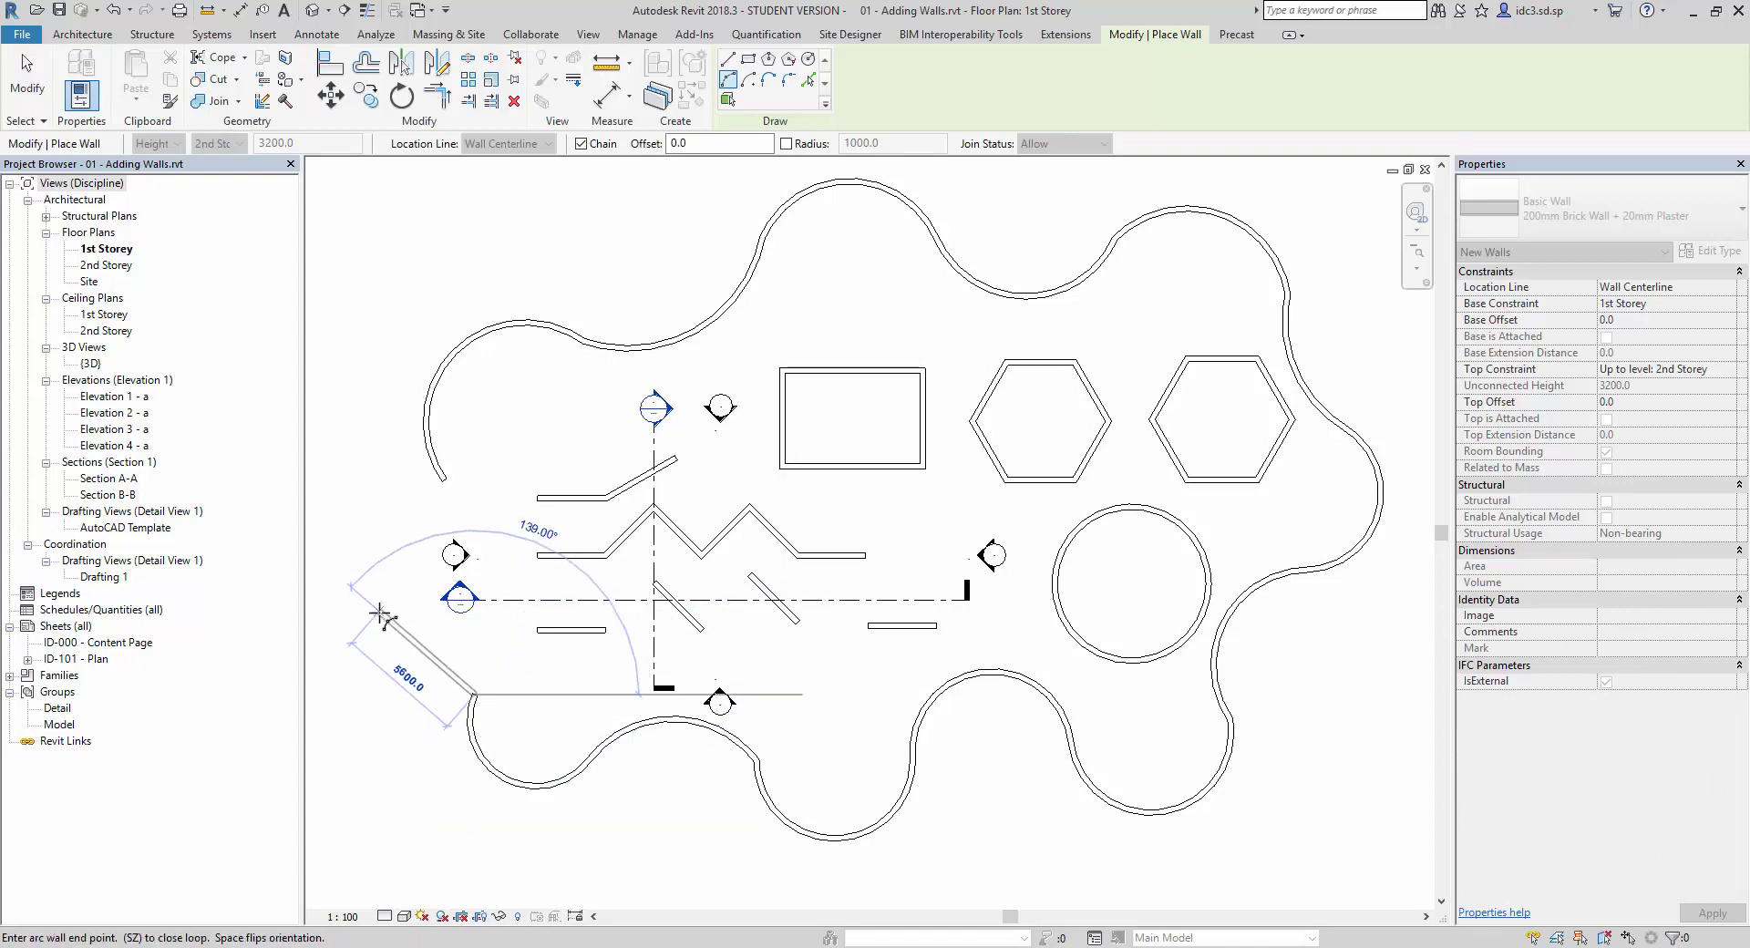
pyautogui.click(395, 587)
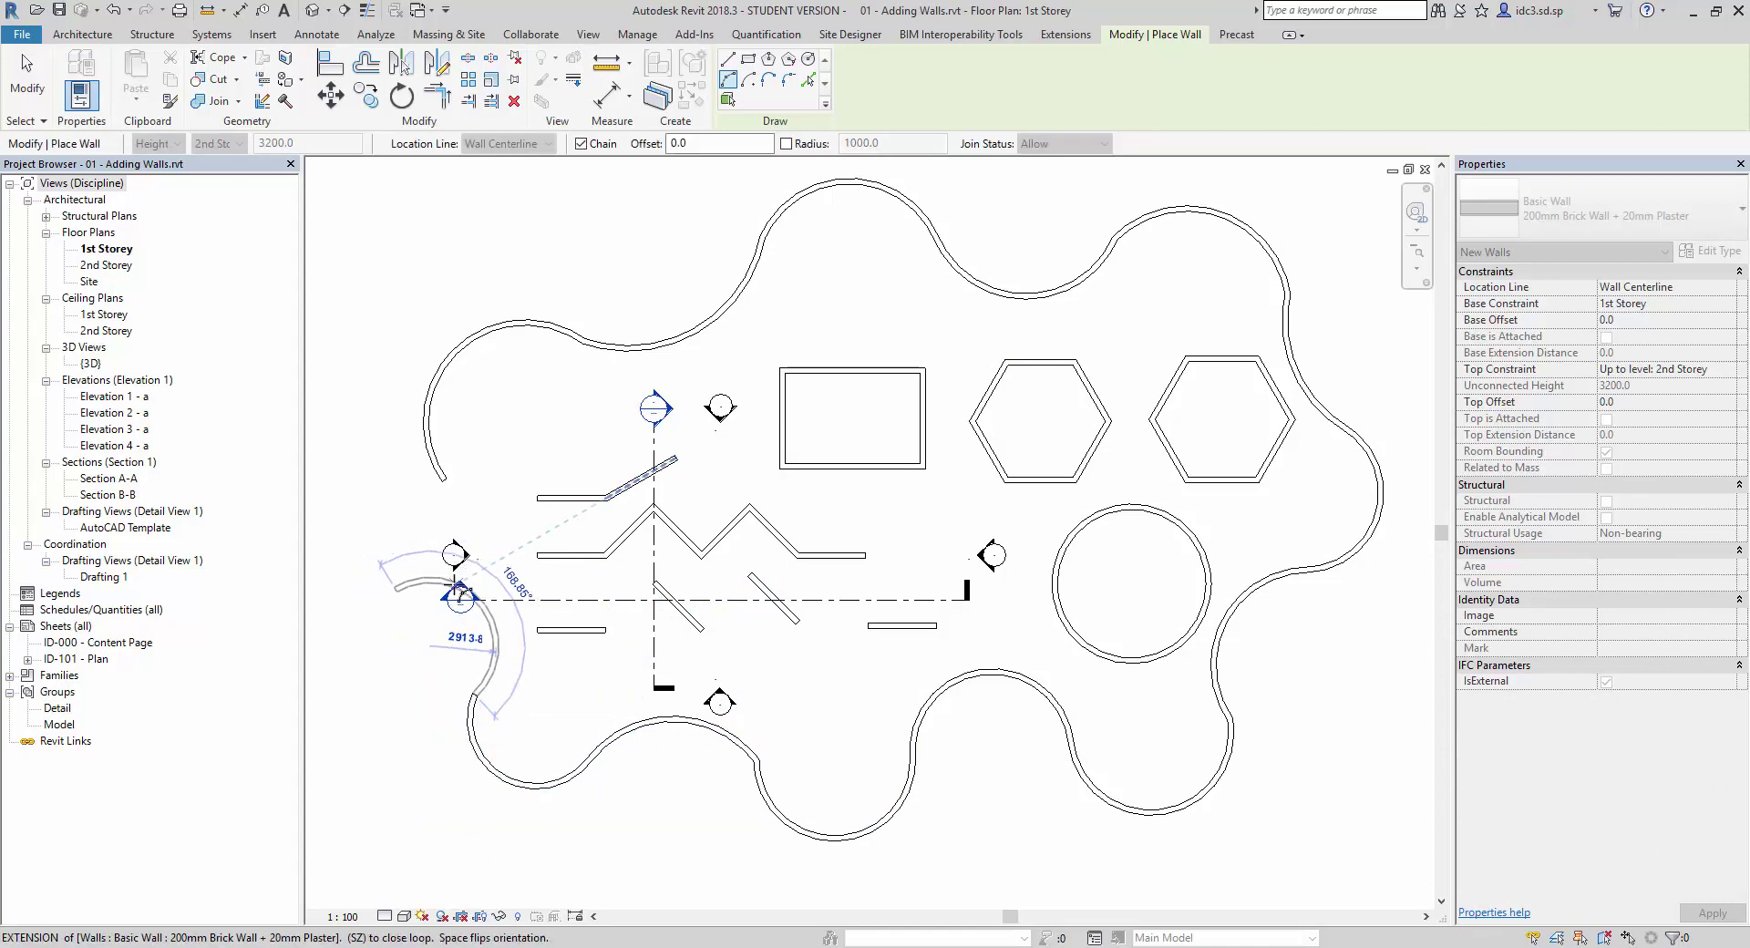
pyautogui.click(401, 513)
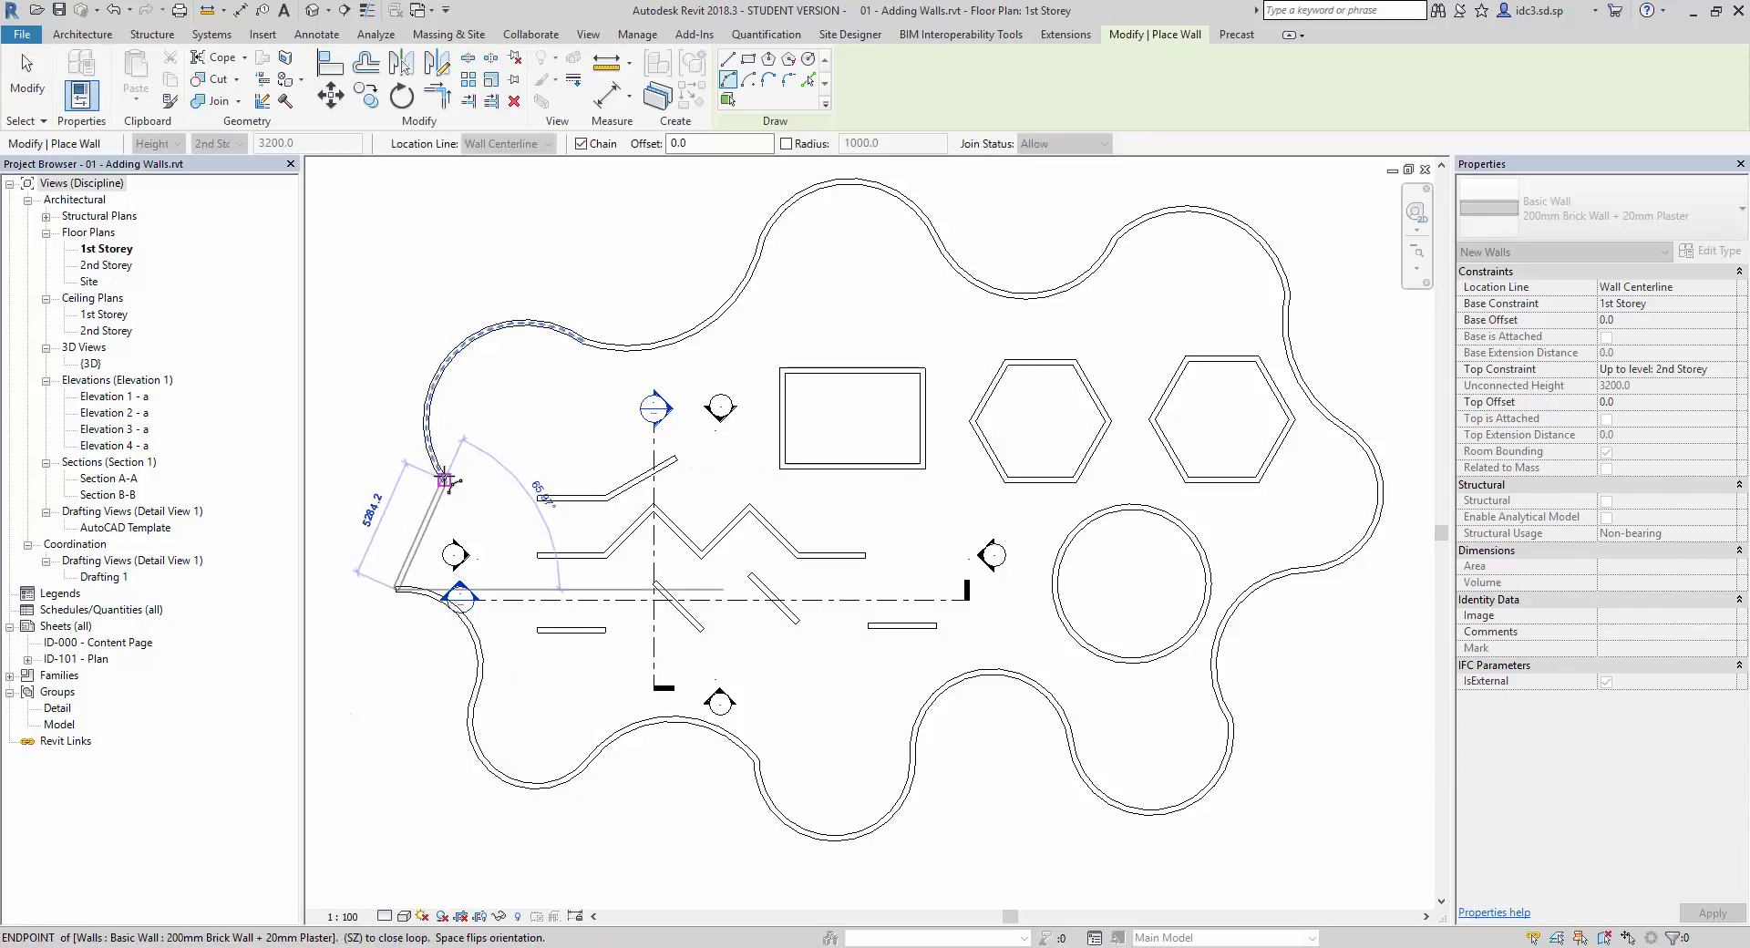
pyautogui.click(445, 480)
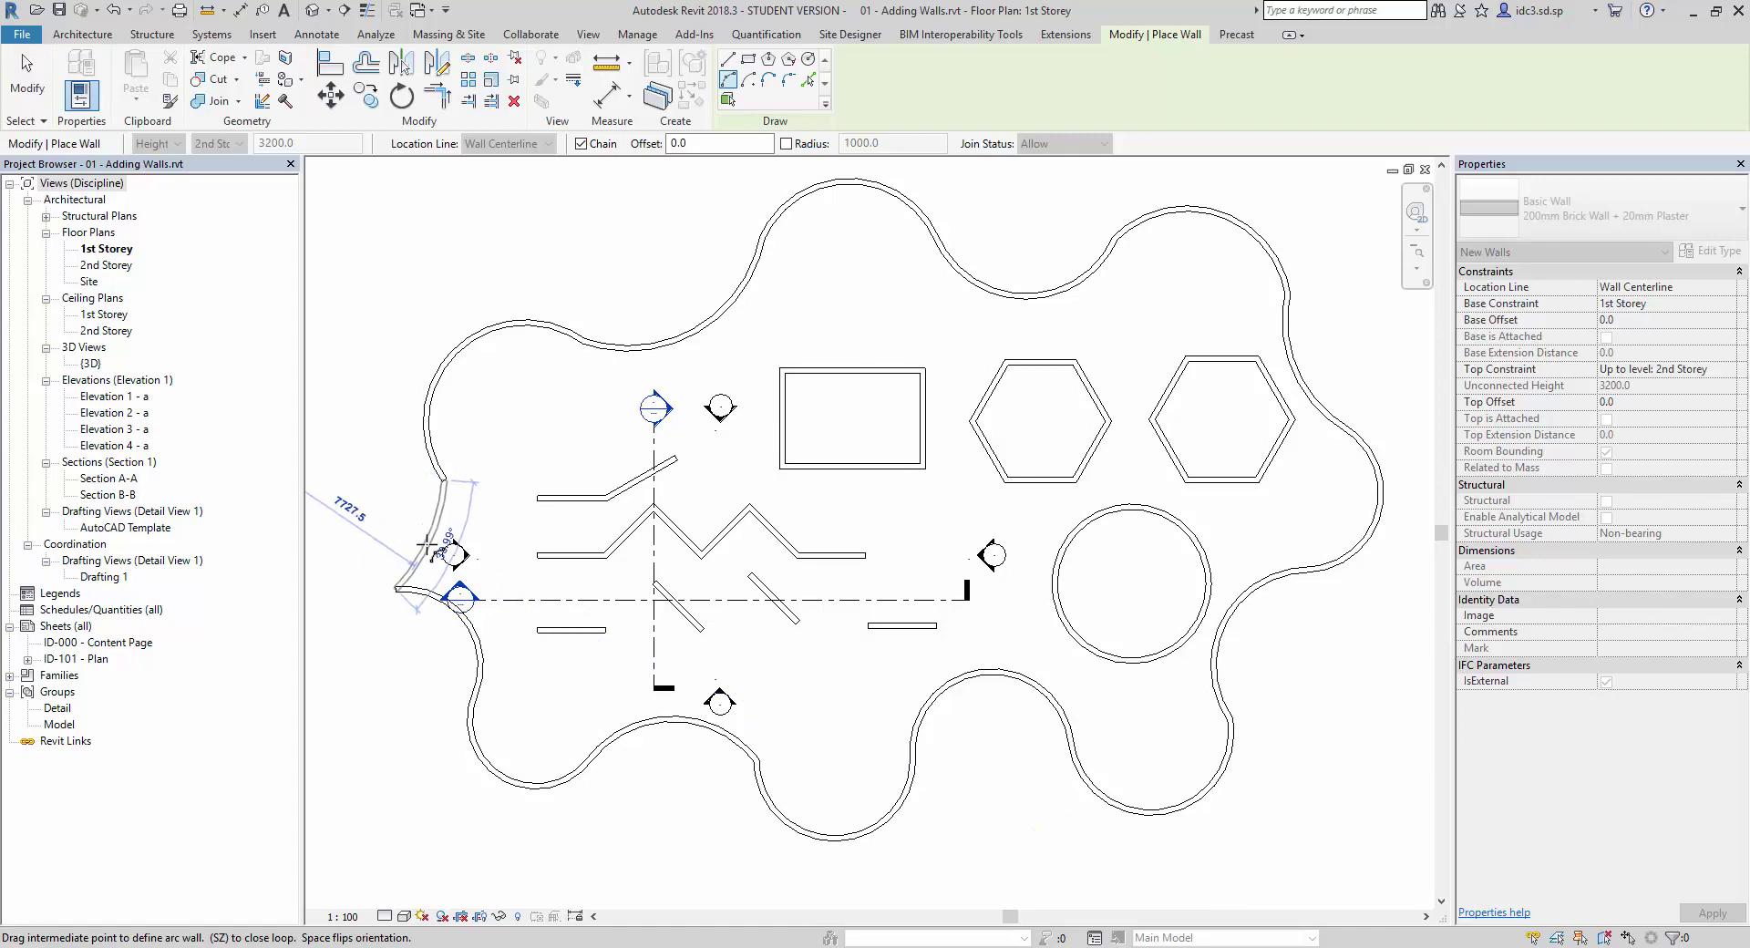
pyautogui.click(426, 545)
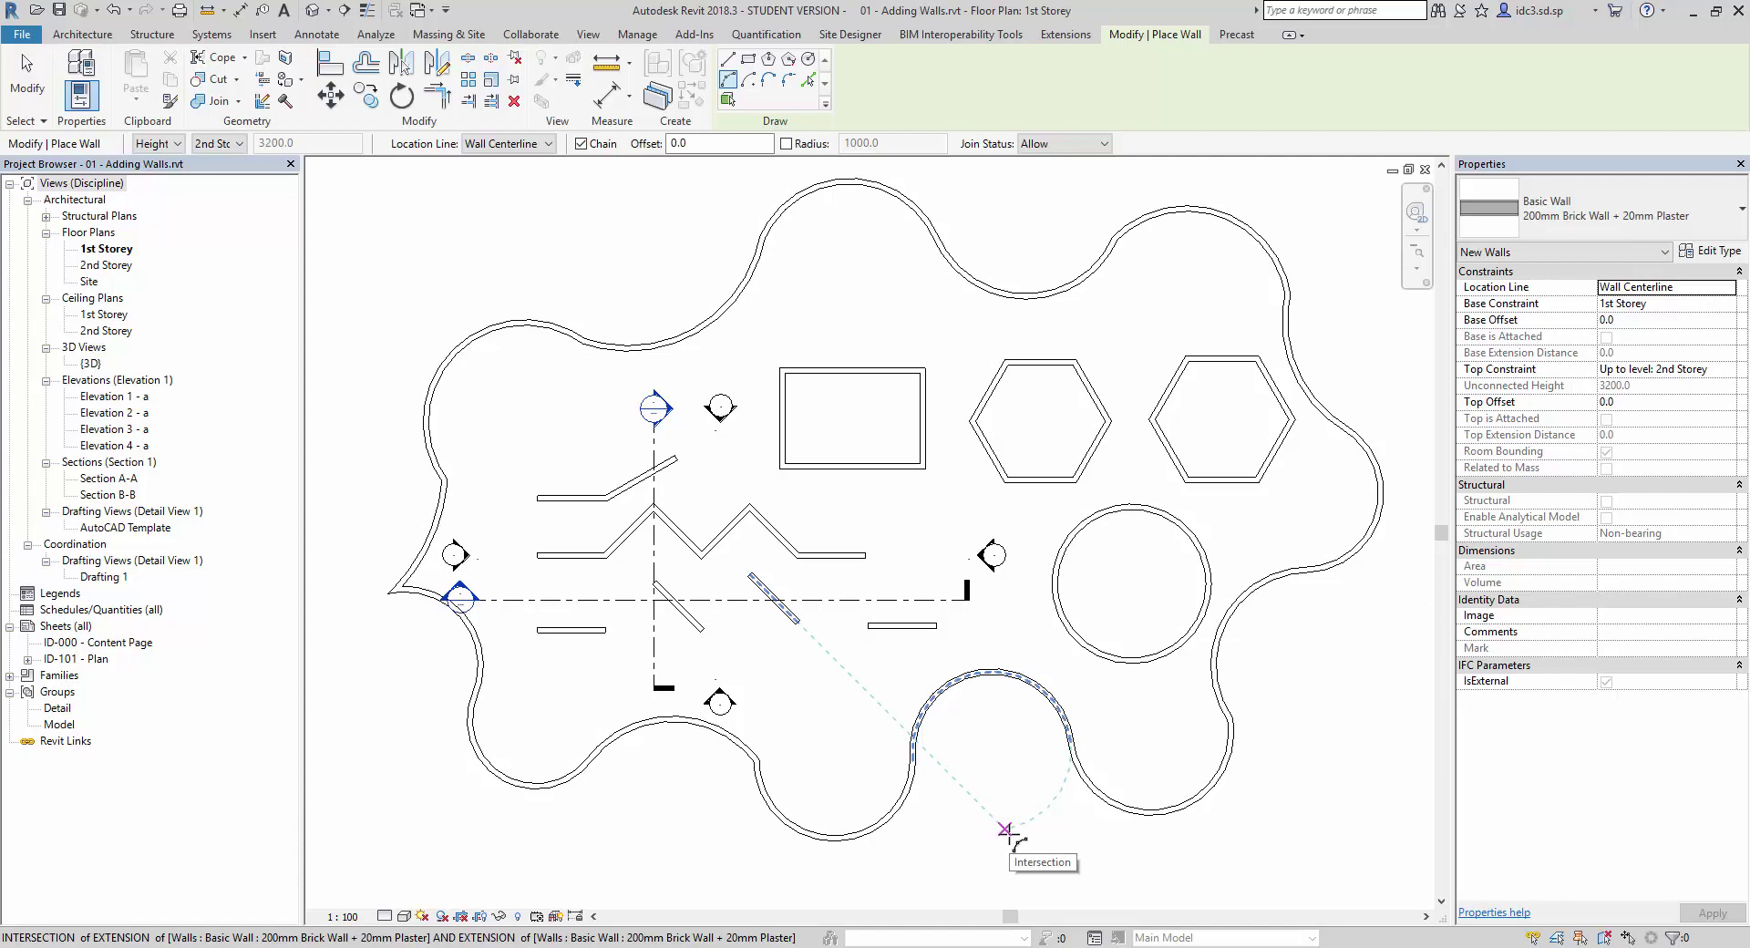
pyautogui.press('Escape')
pyautogui.press('Escape')
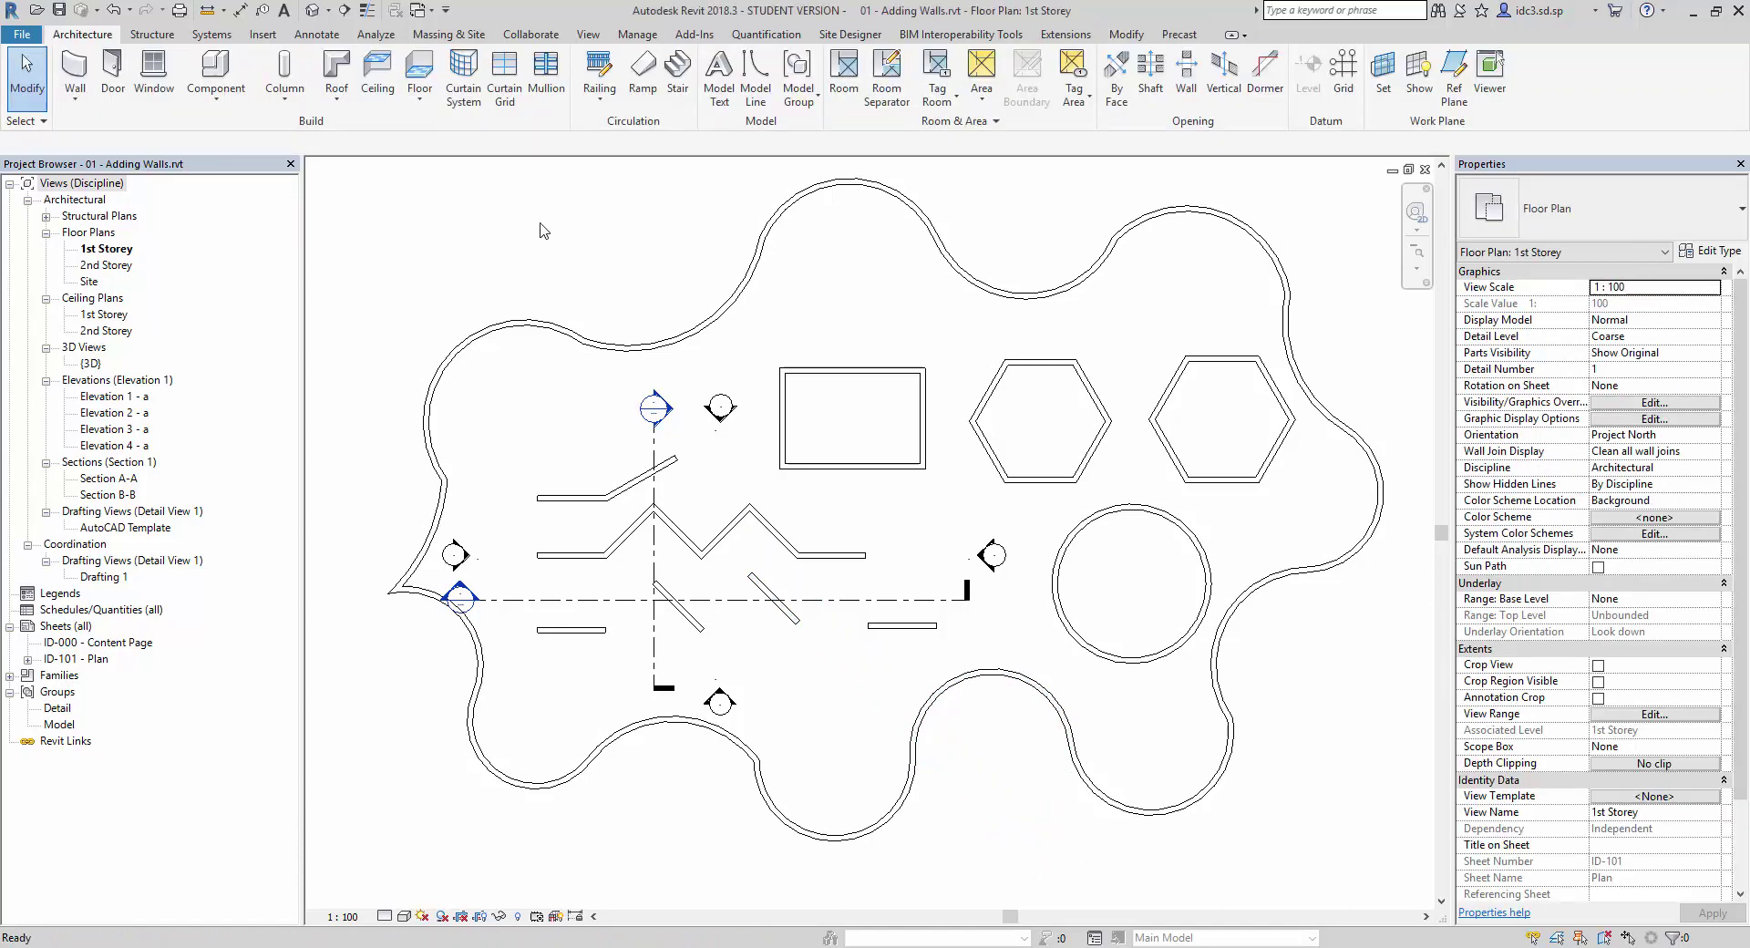
# Restart walls with WA and set a Center-ends arc wall's centre above-left of the plan.
pyautogui.press('w')
pyautogui.press('a')
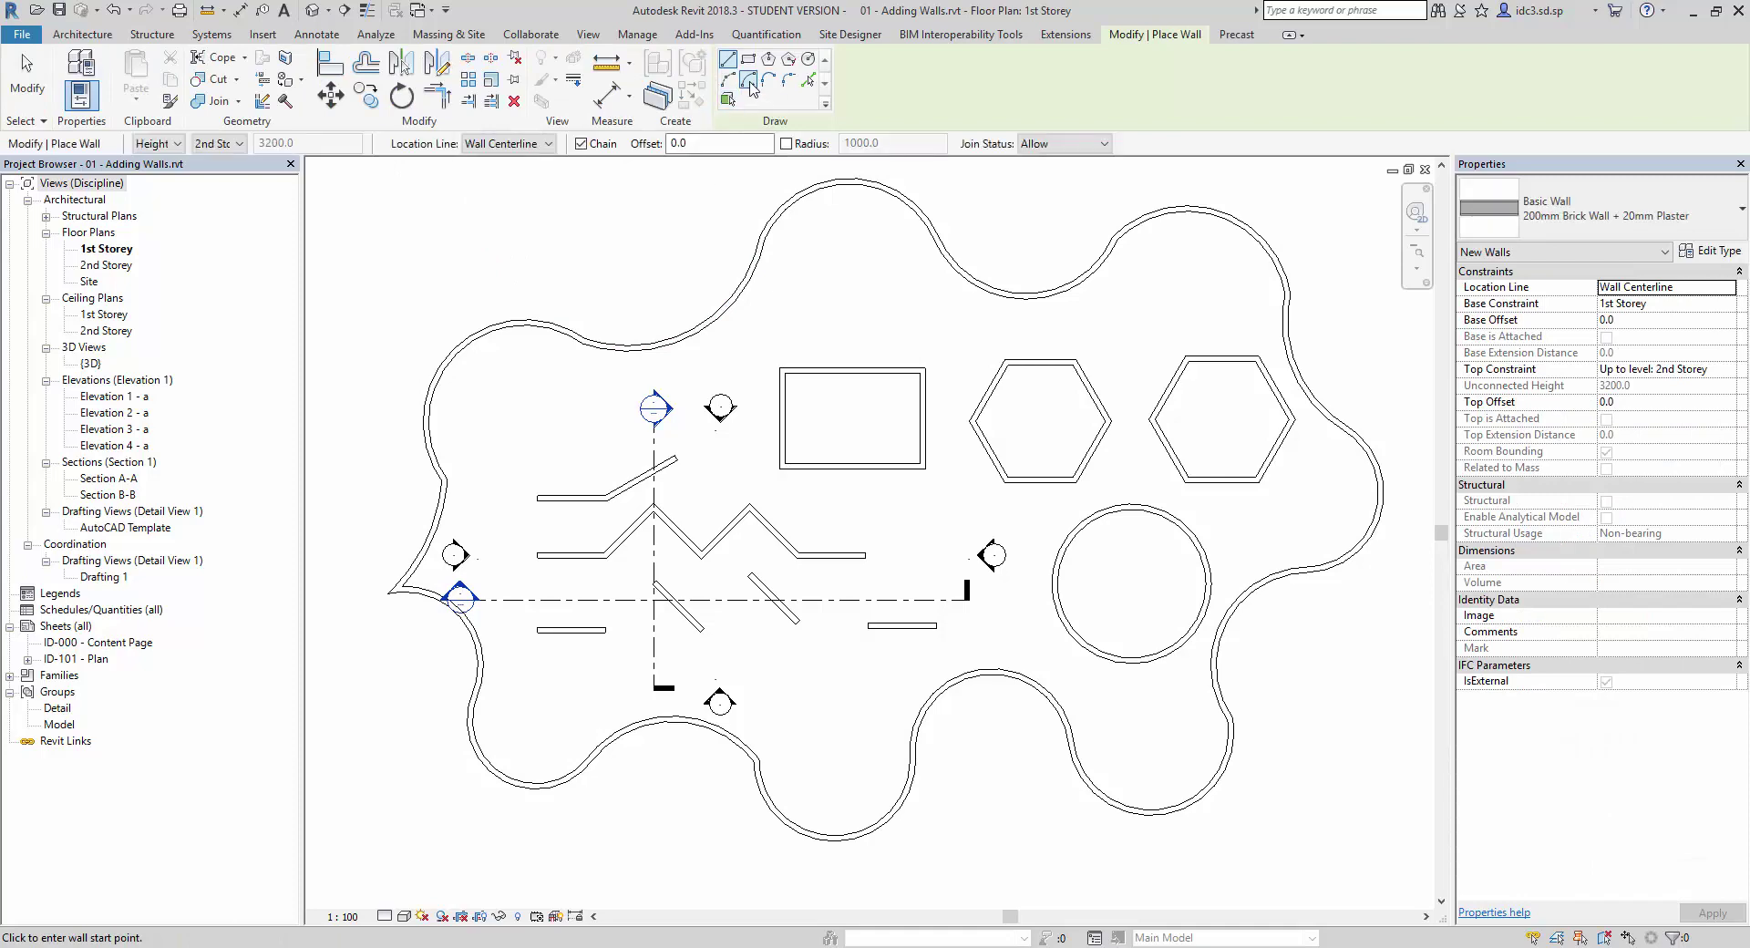
pyautogui.click(749, 82)
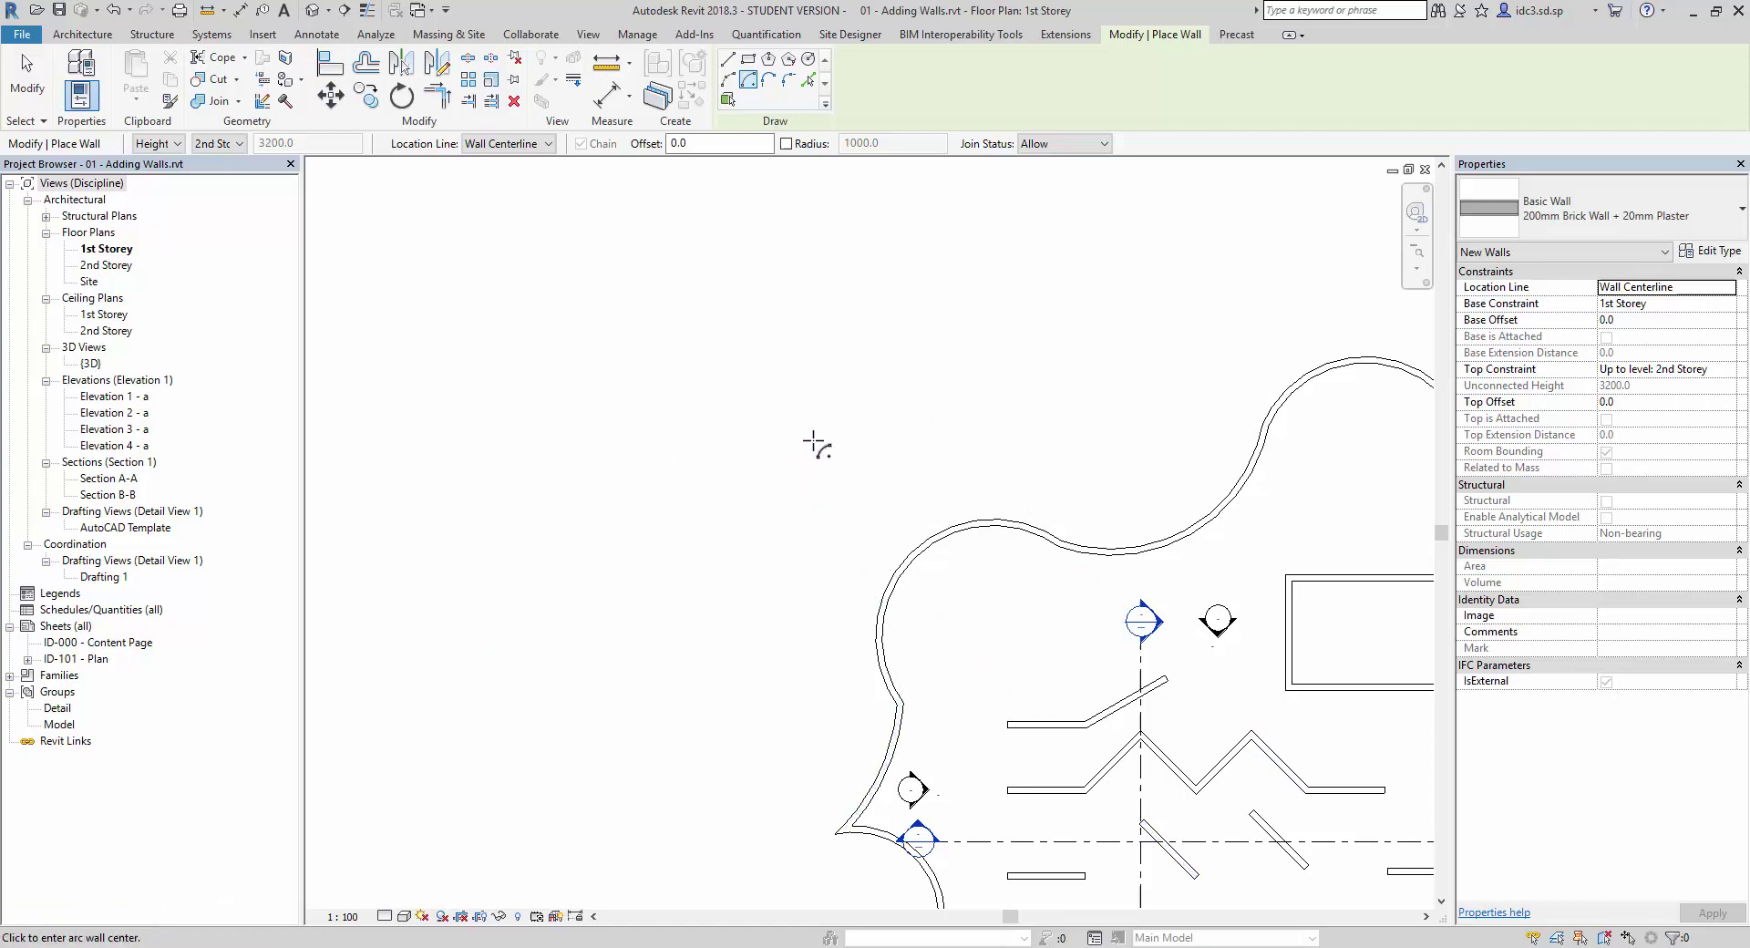
pyautogui.click(886, 447)
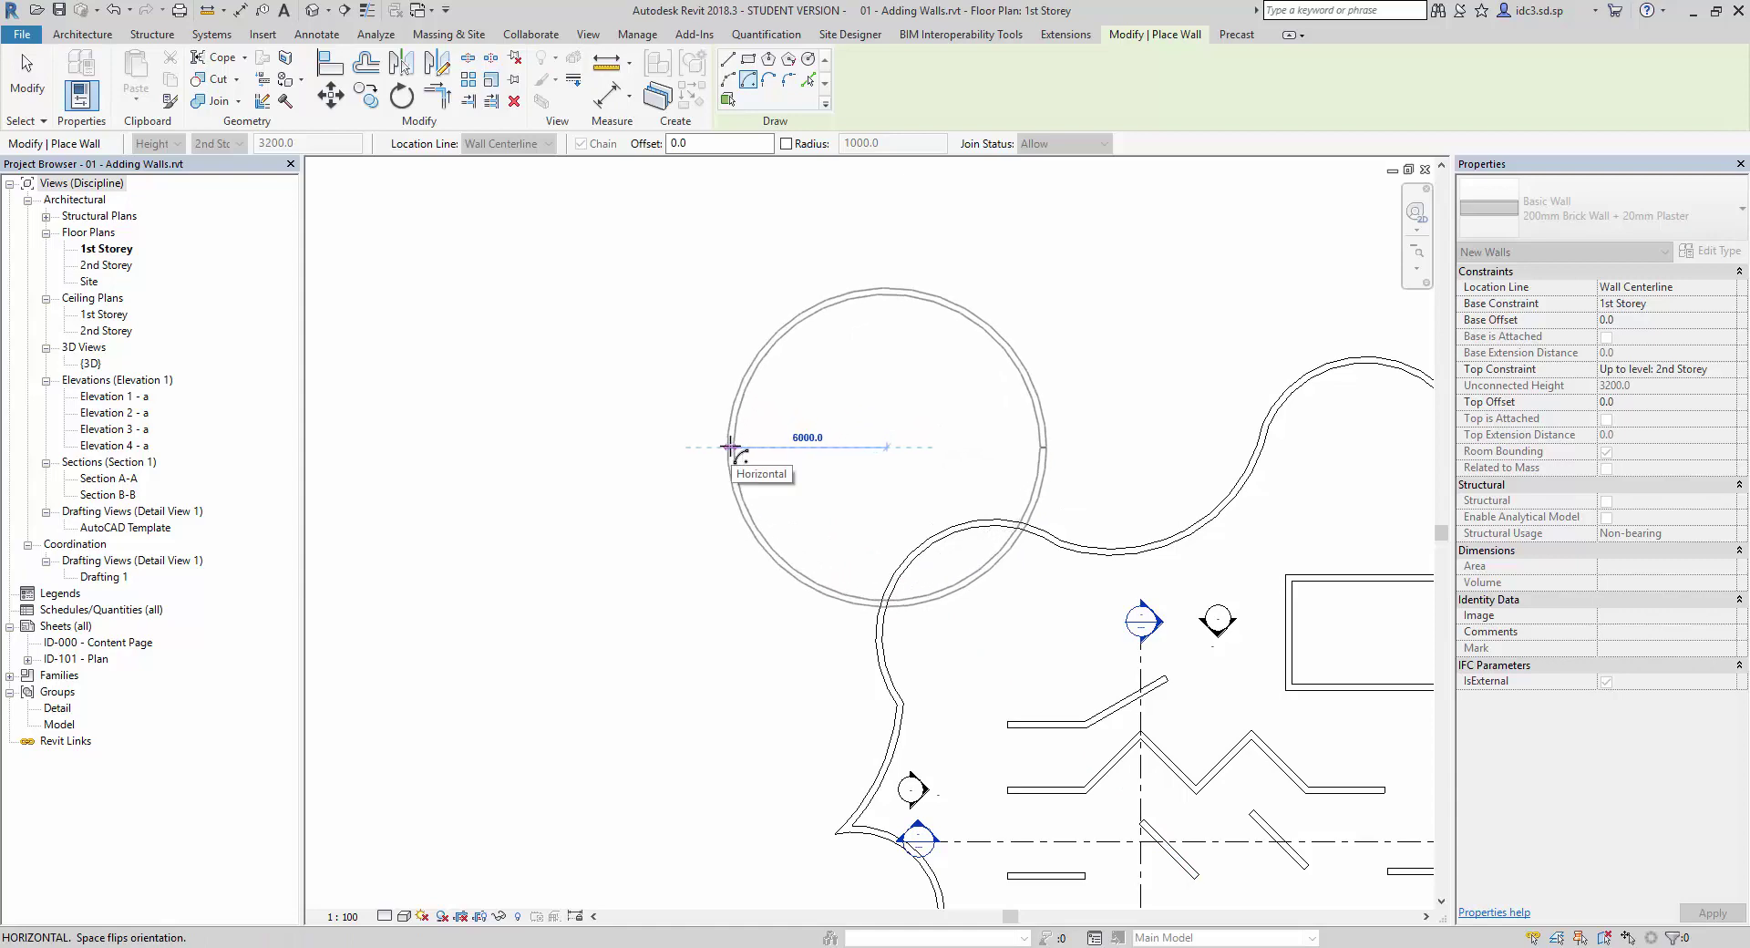
# Set the arc wall's start at 6100 radius and give it a 135° sweep.
pyautogui.click(729, 447)
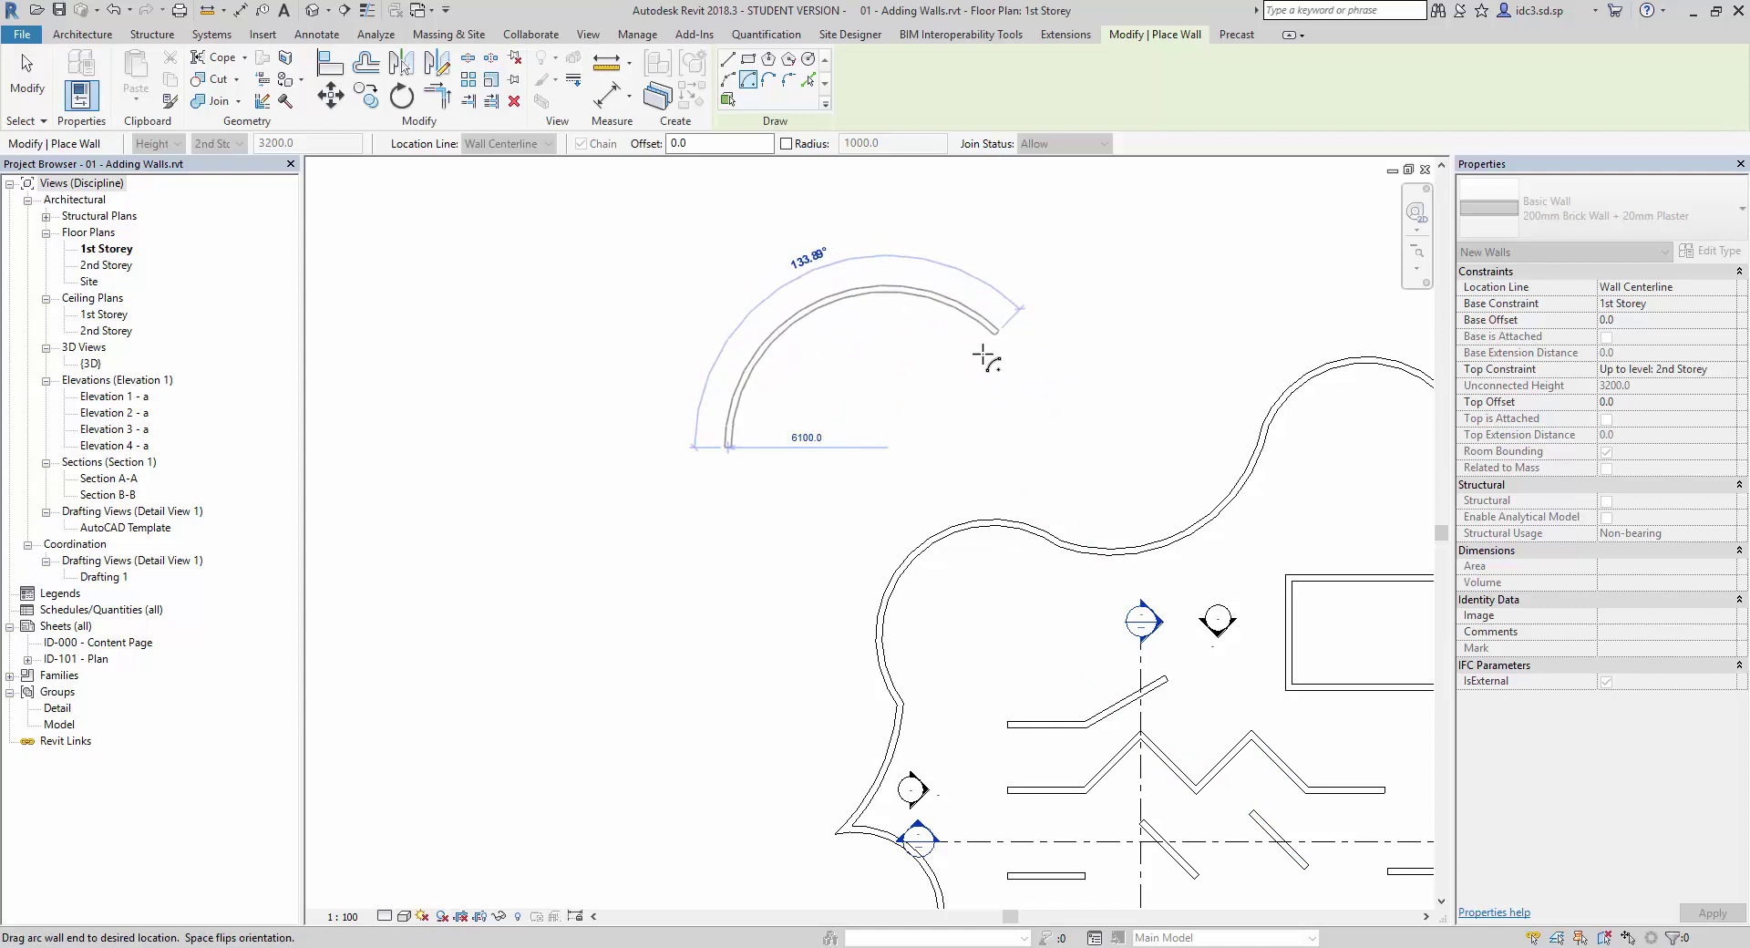
pyautogui.scroll(3, 987, 355)
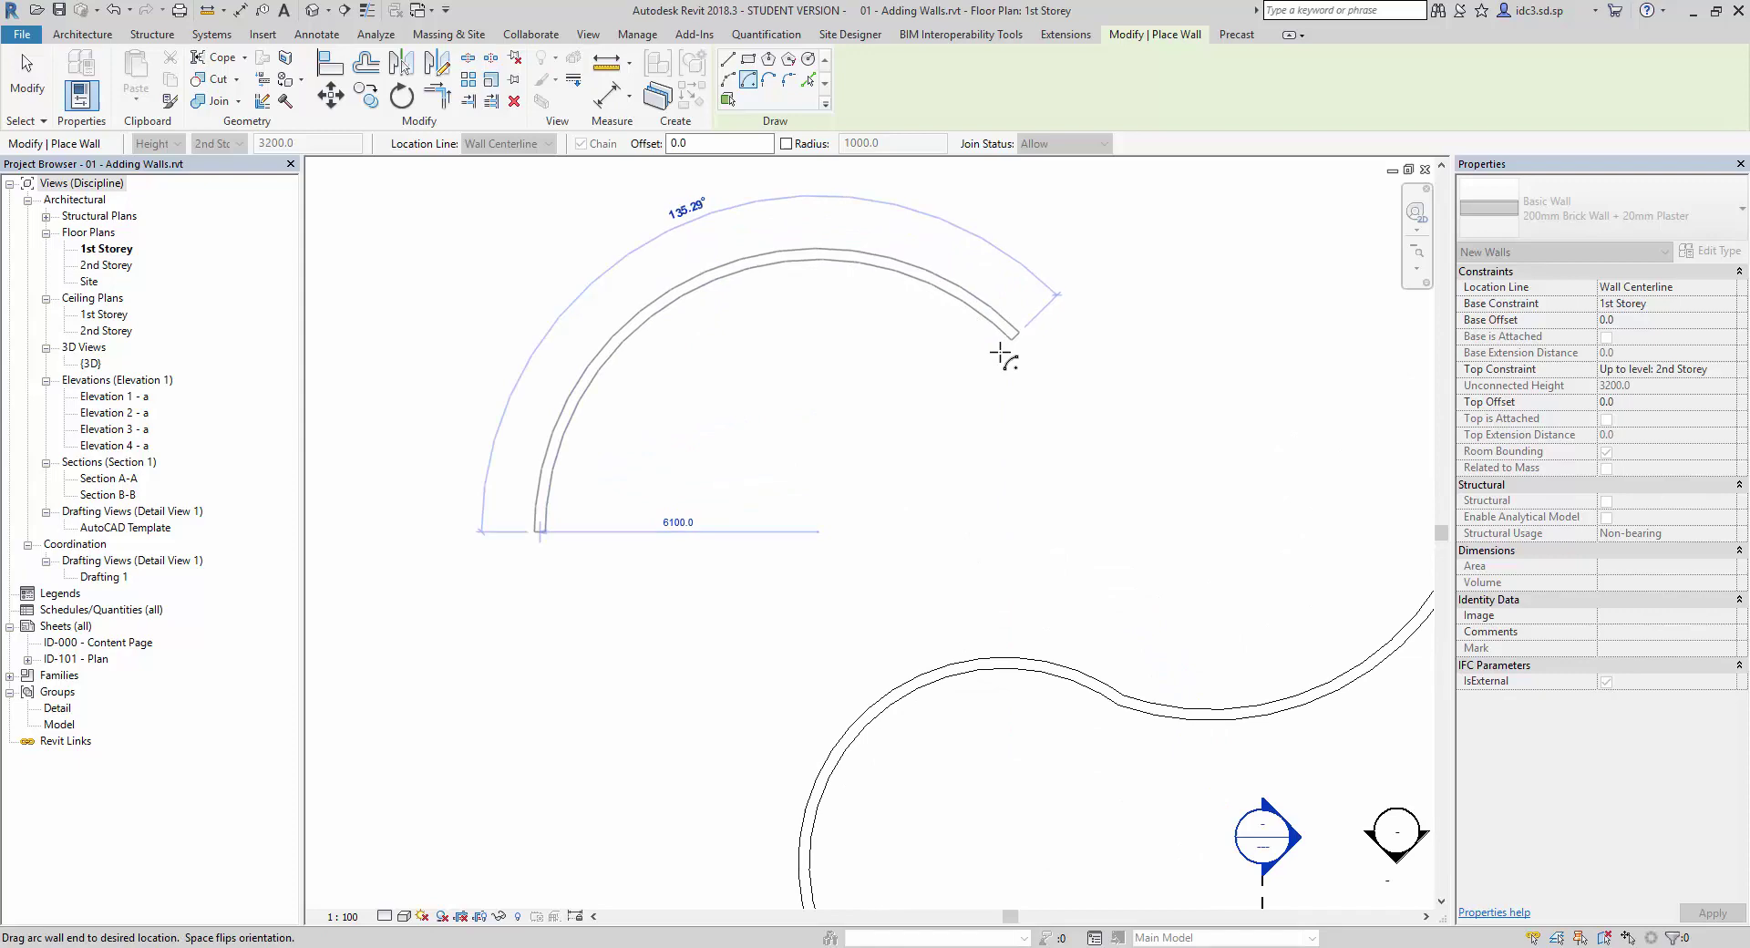
pyautogui.scroll(2, 1004, 356)
pyautogui.moveTo(1010, 387); pyautogui.dragTo(1086, 453, button='middle')
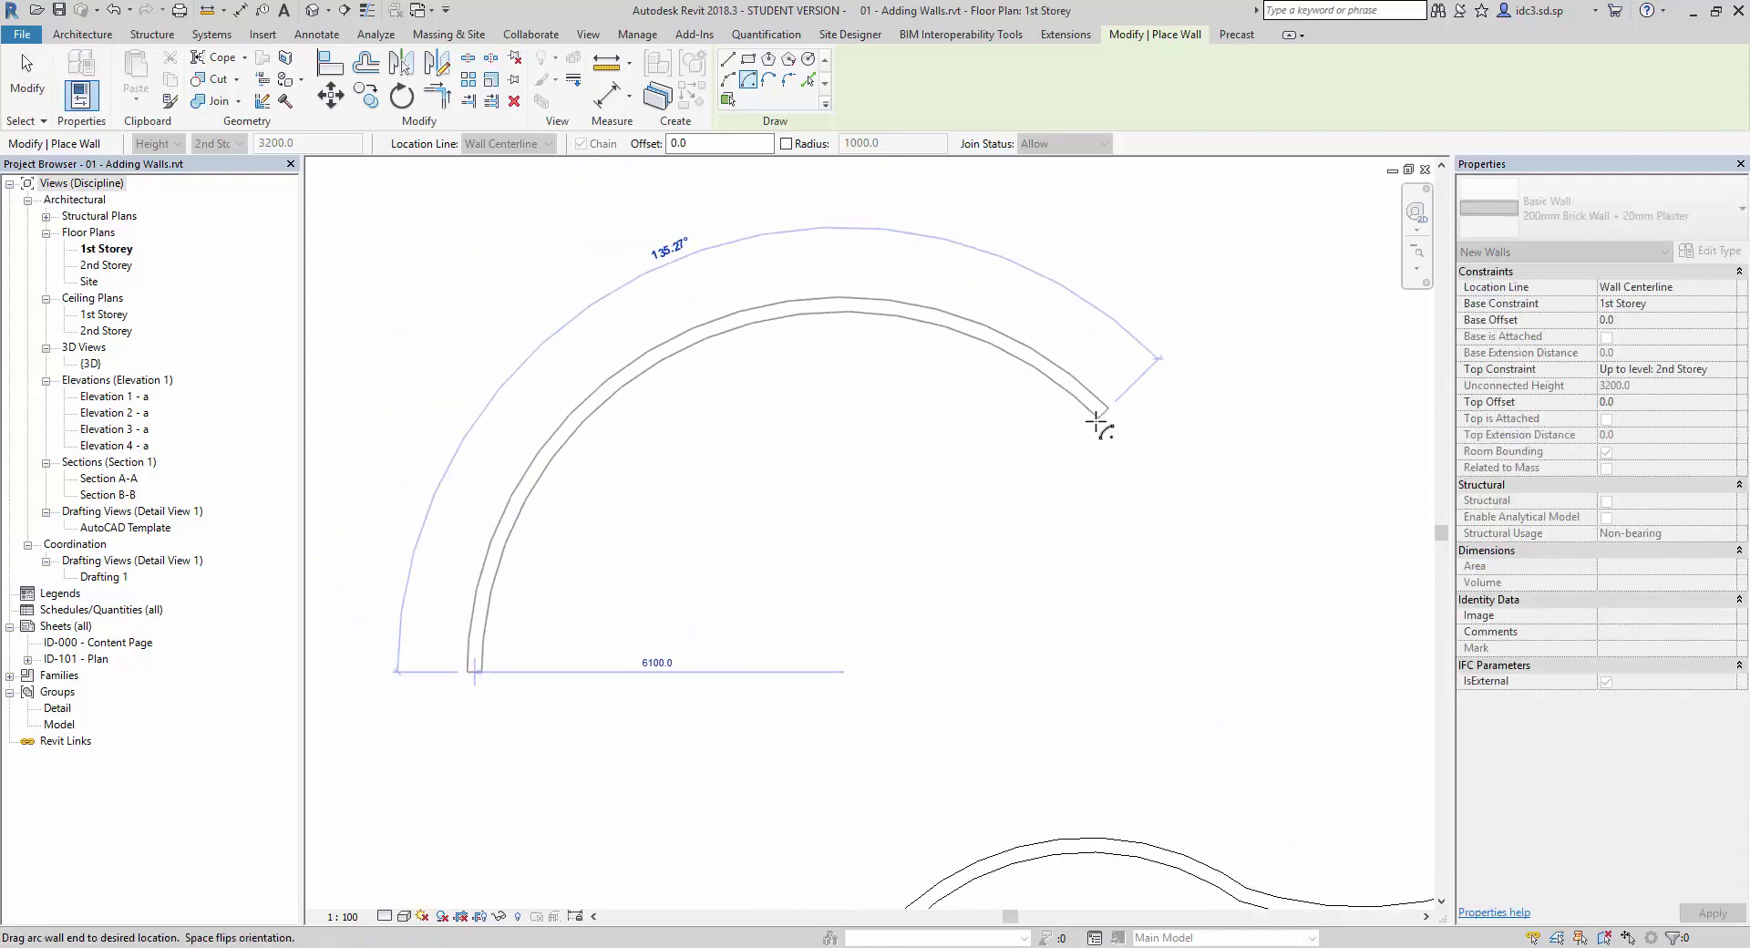
pyautogui.write('135')
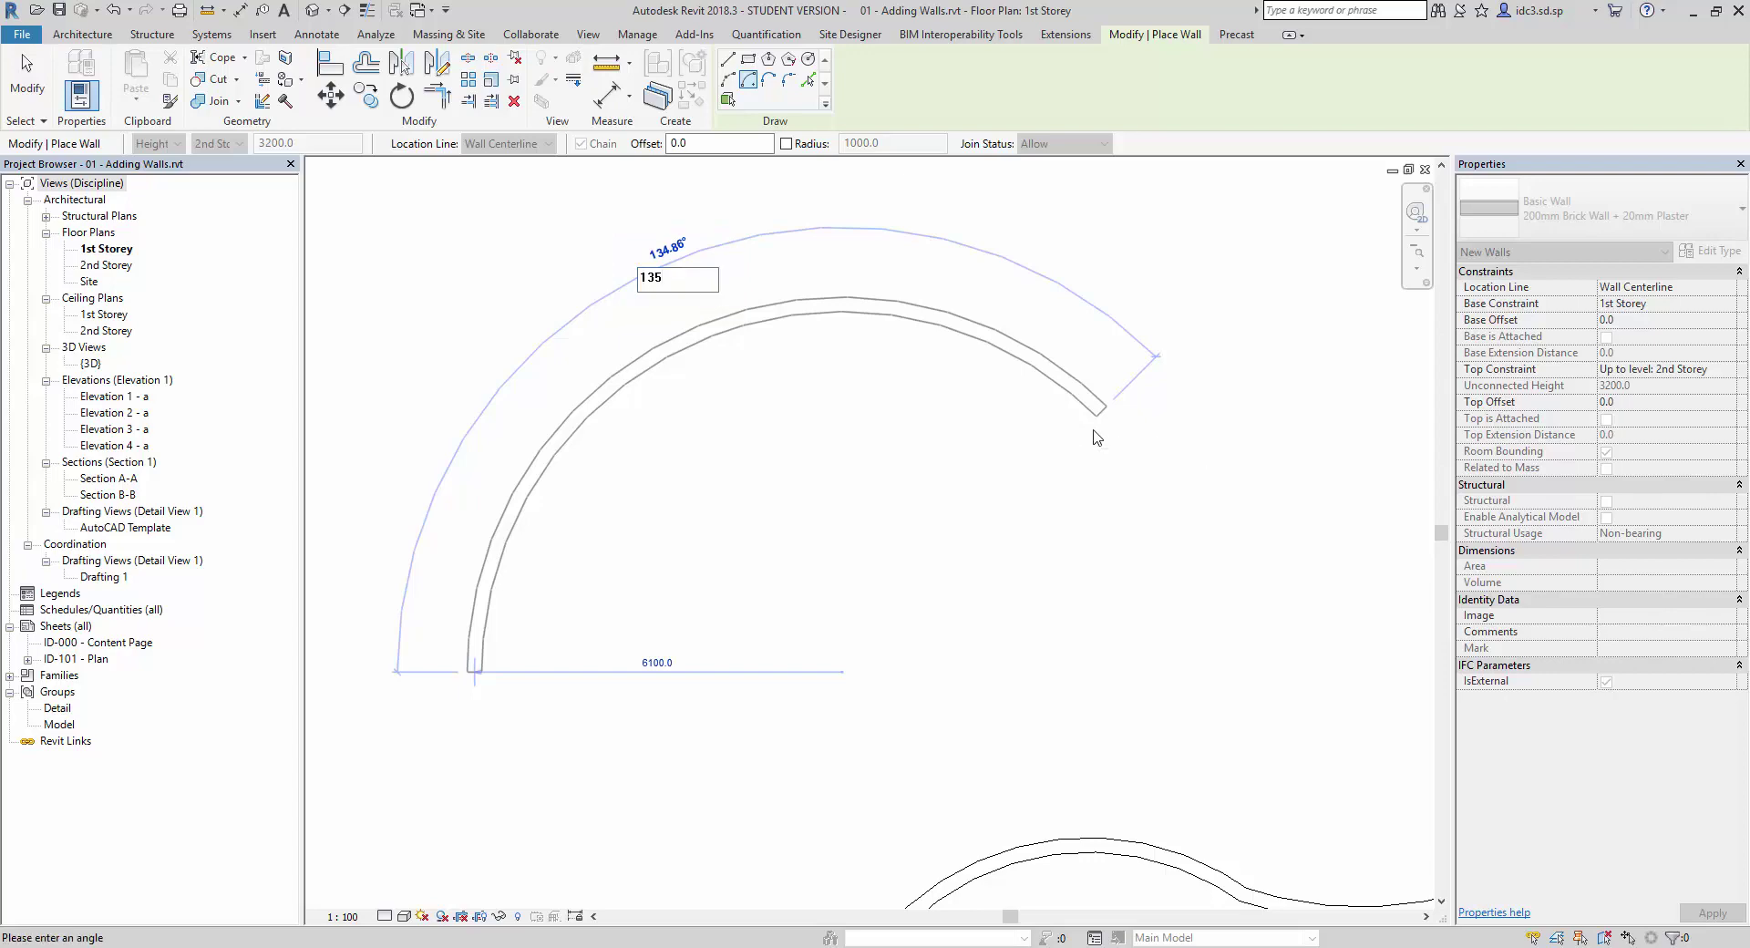
pyautogui.press('Return')
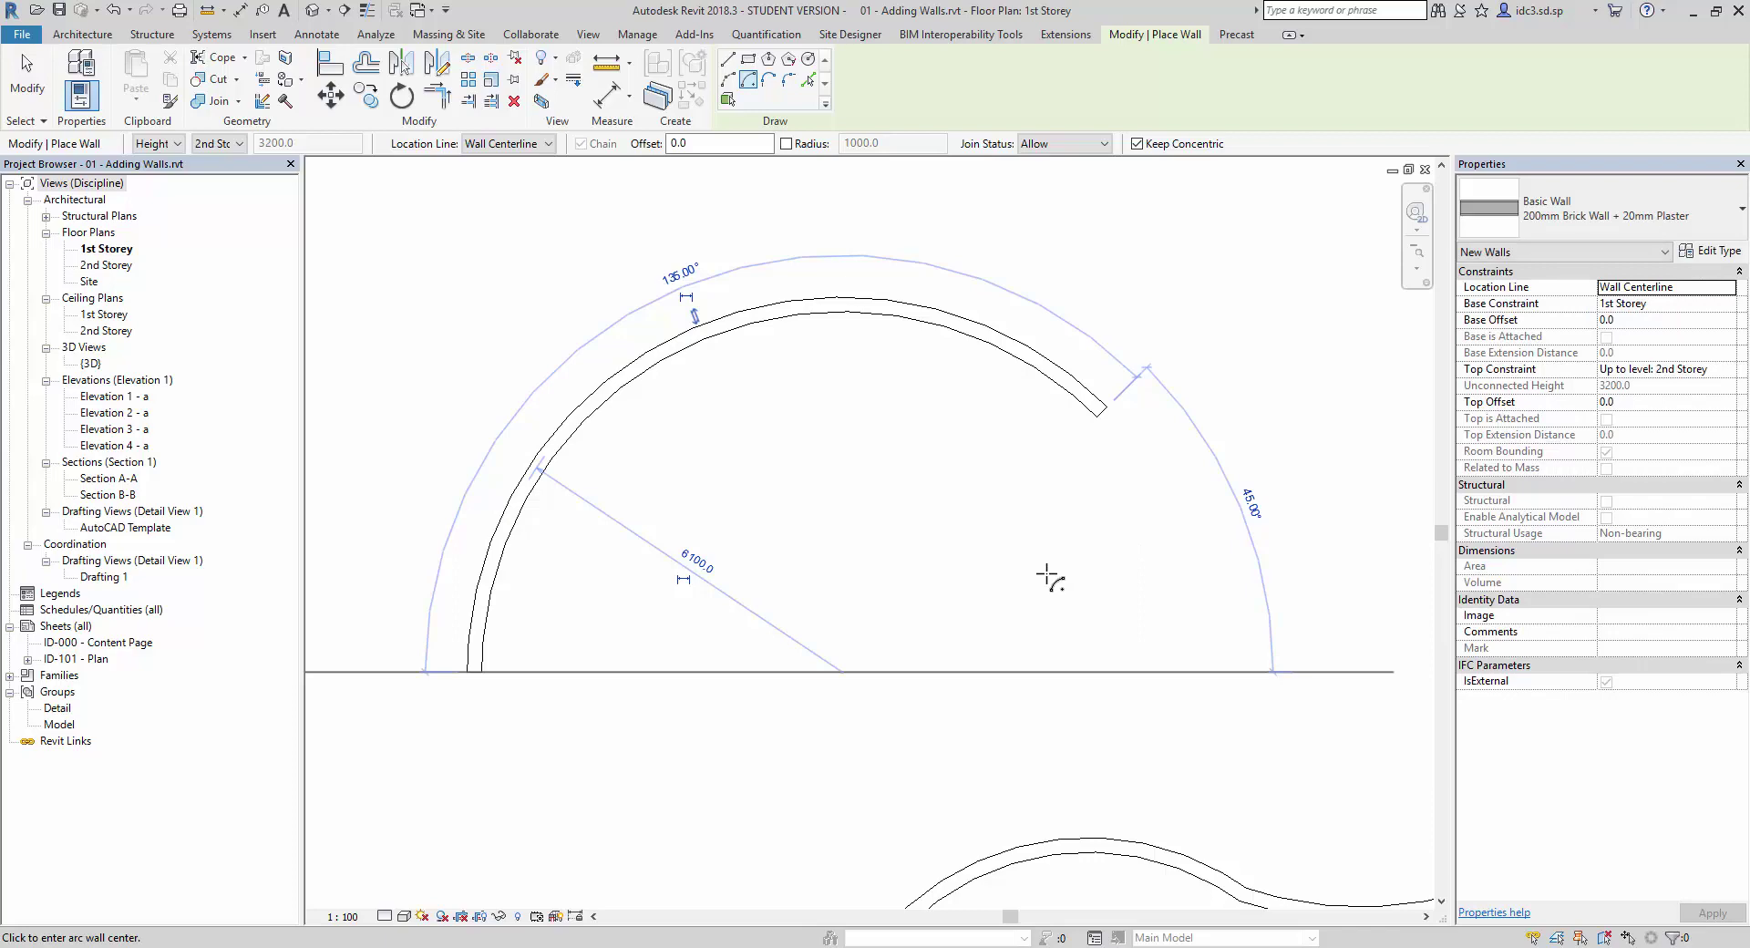
# Select the finished arc wall and use Create Similar (CS) to place more walls of its type.
pyautogui.press('Escape')
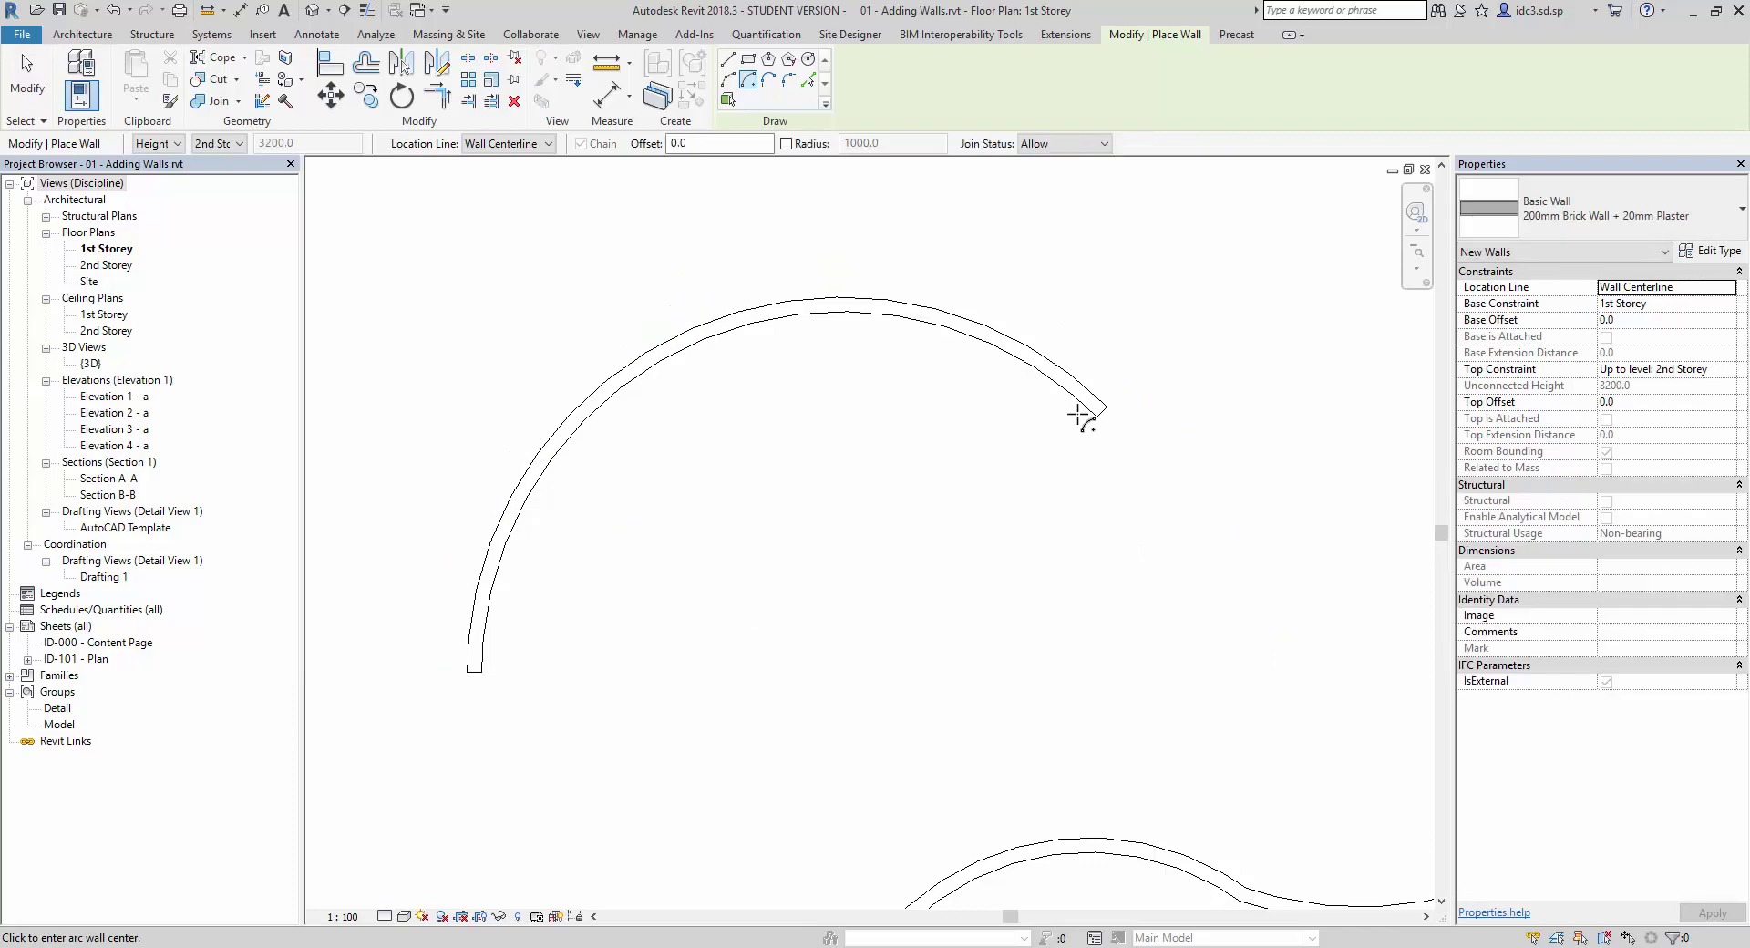
pyautogui.press('Escape')
pyautogui.click(1072, 490)
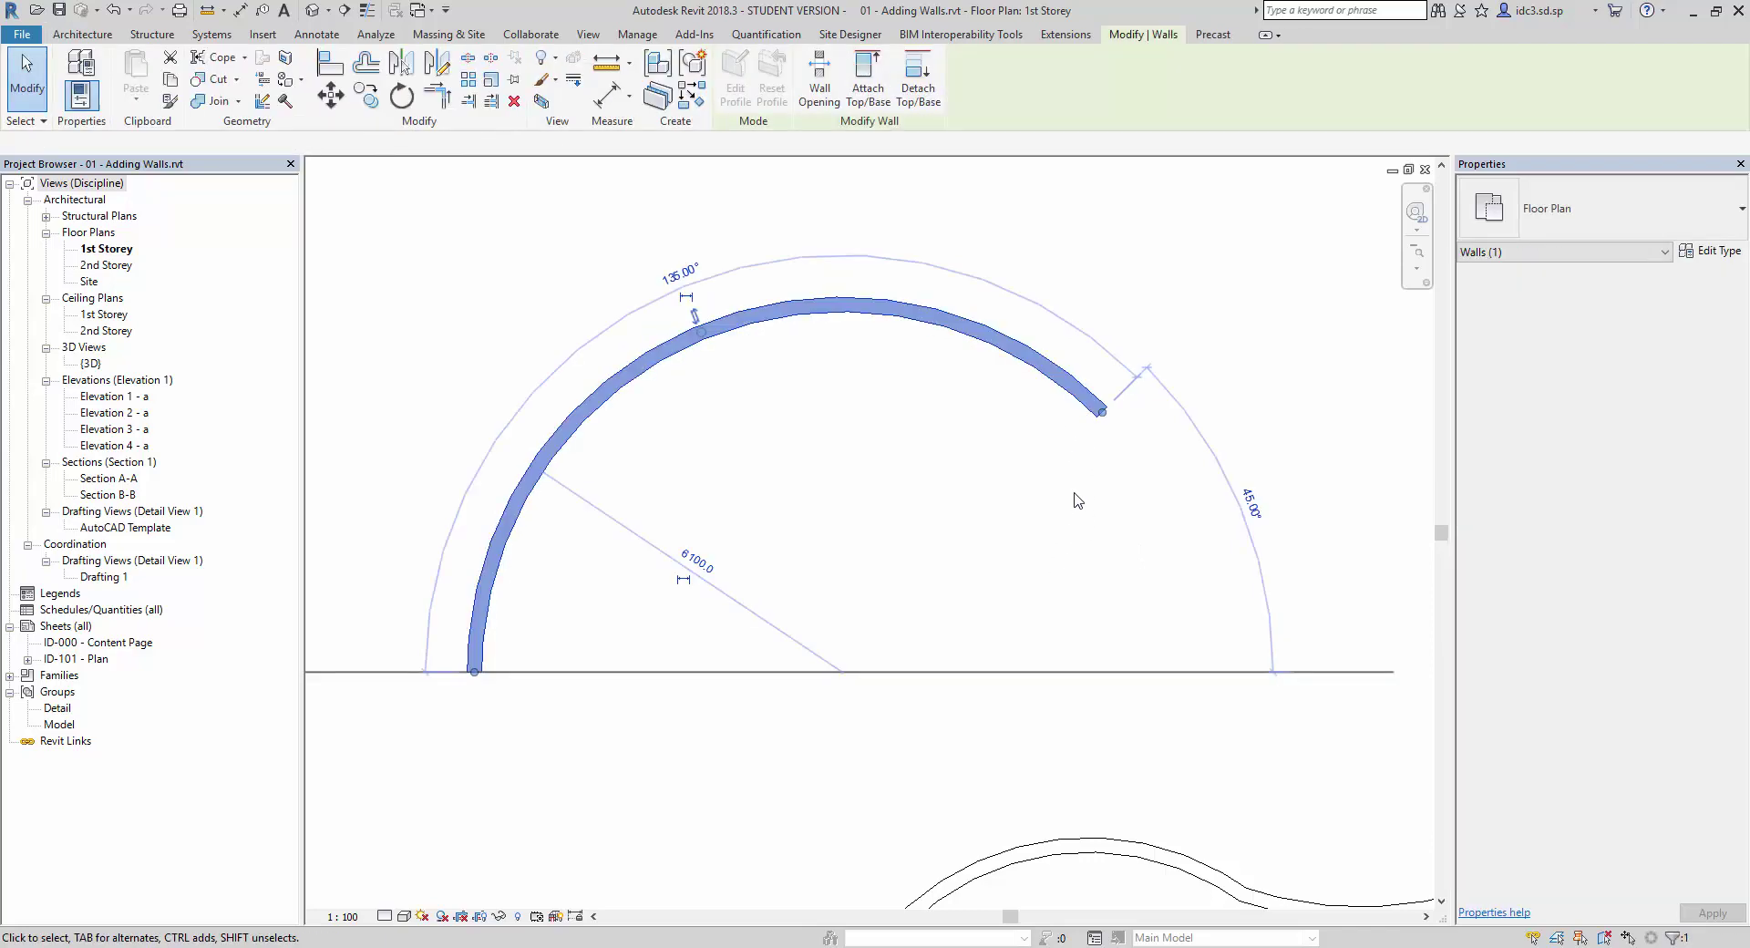
pyautogui.press('c')
pyautogui.press('s')
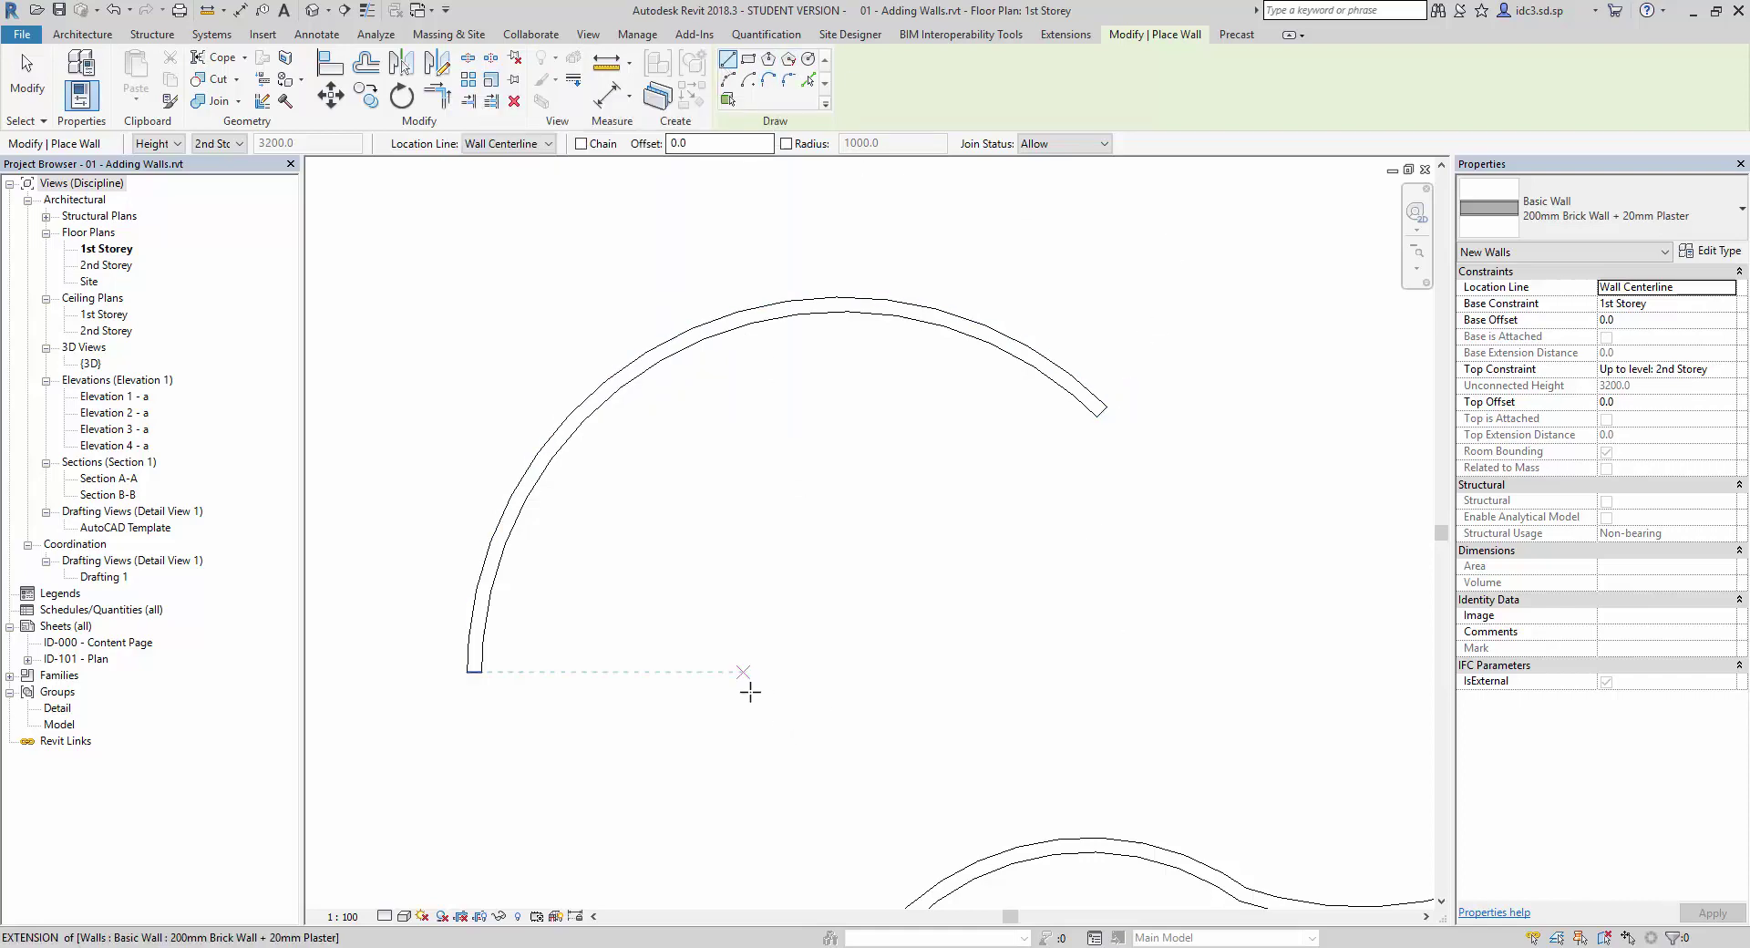
# Draw a 6000 horizontal wall and a separate 4800 wall angled at 53° near the arc's opening.
pyautogui.click(601, 729)
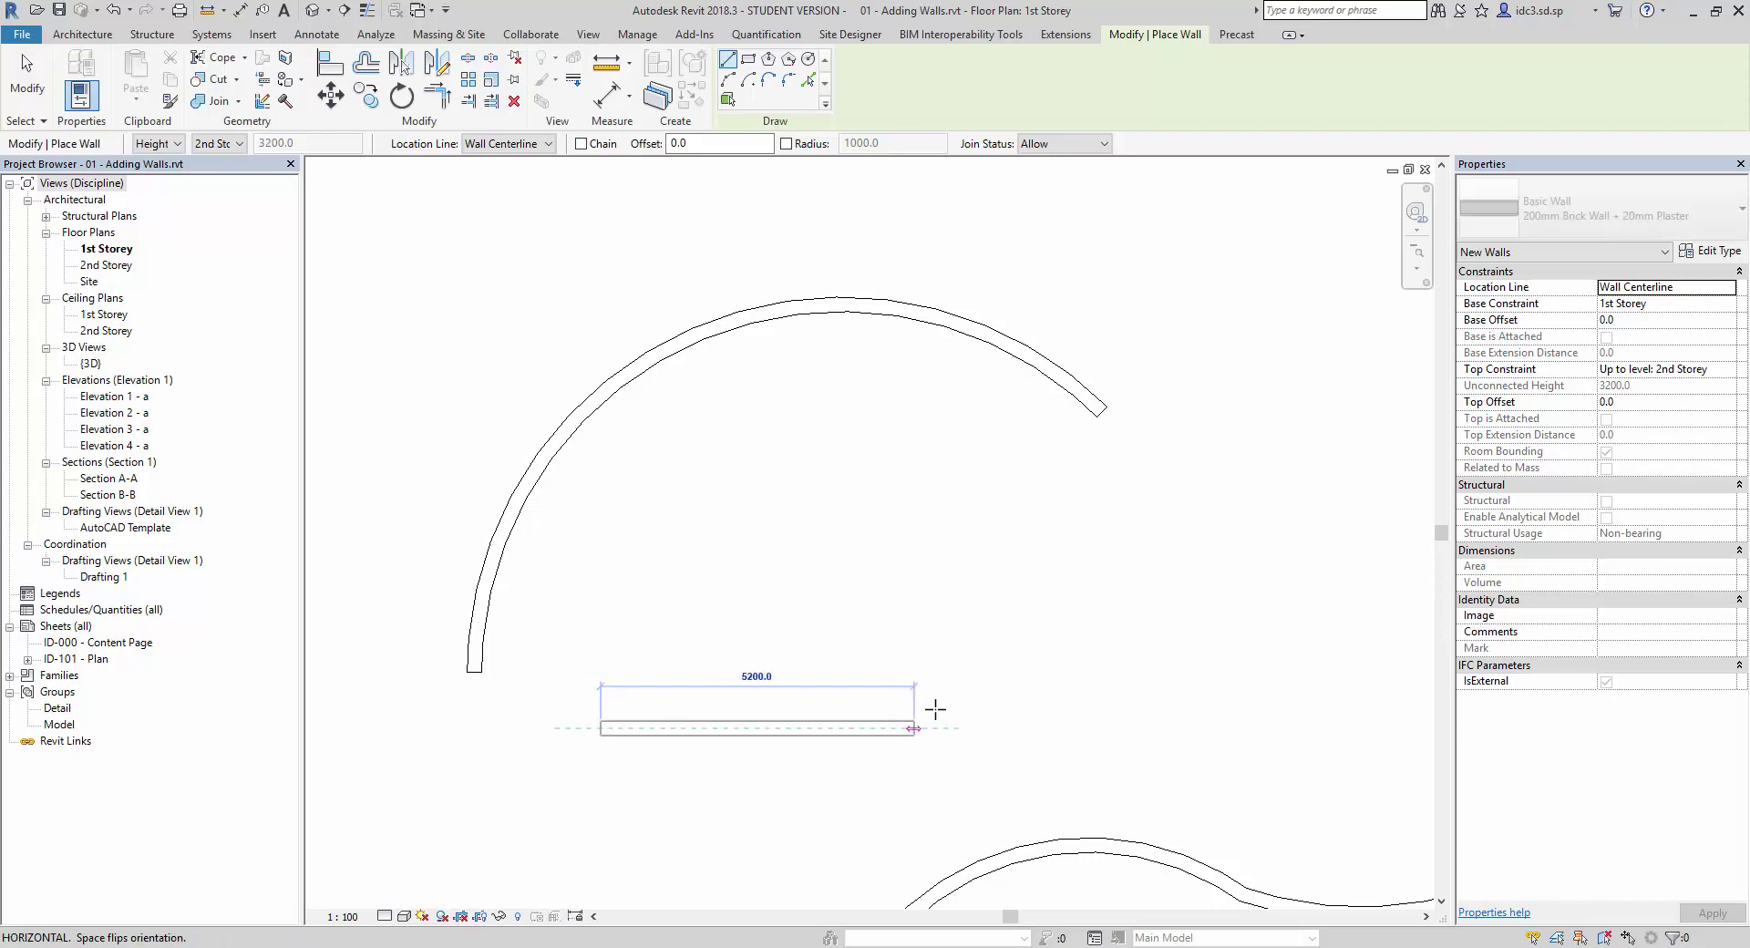
pyautogui.click(961, 726)
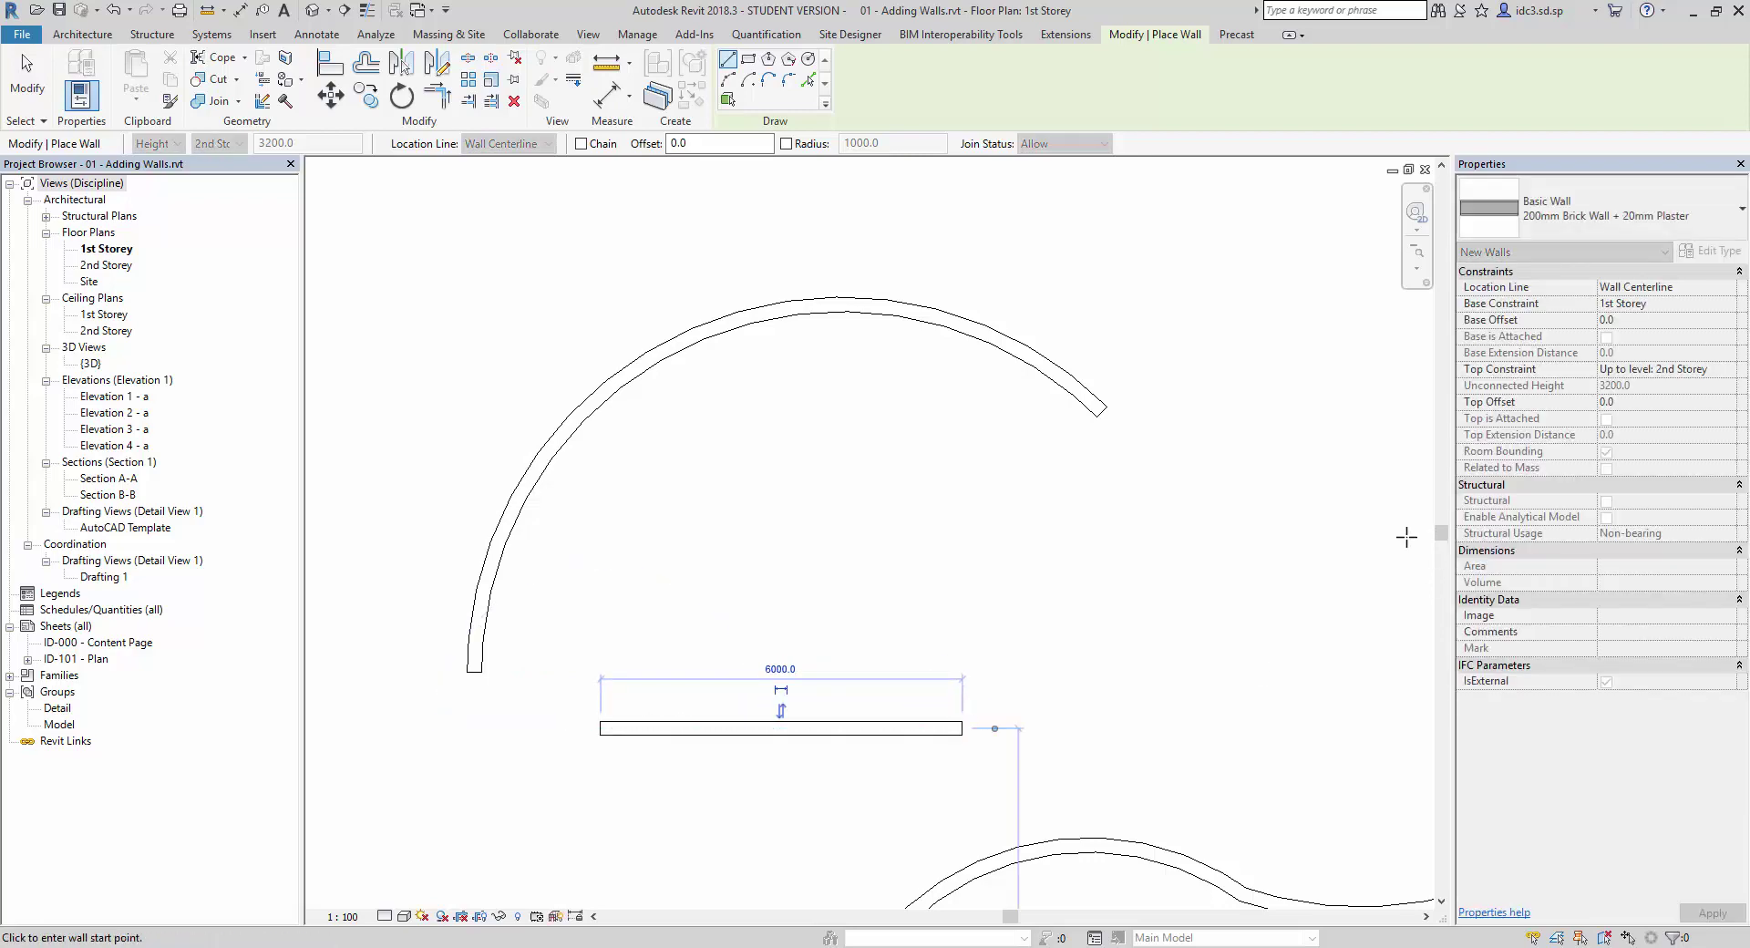
pyautogui.click(1194, 551)
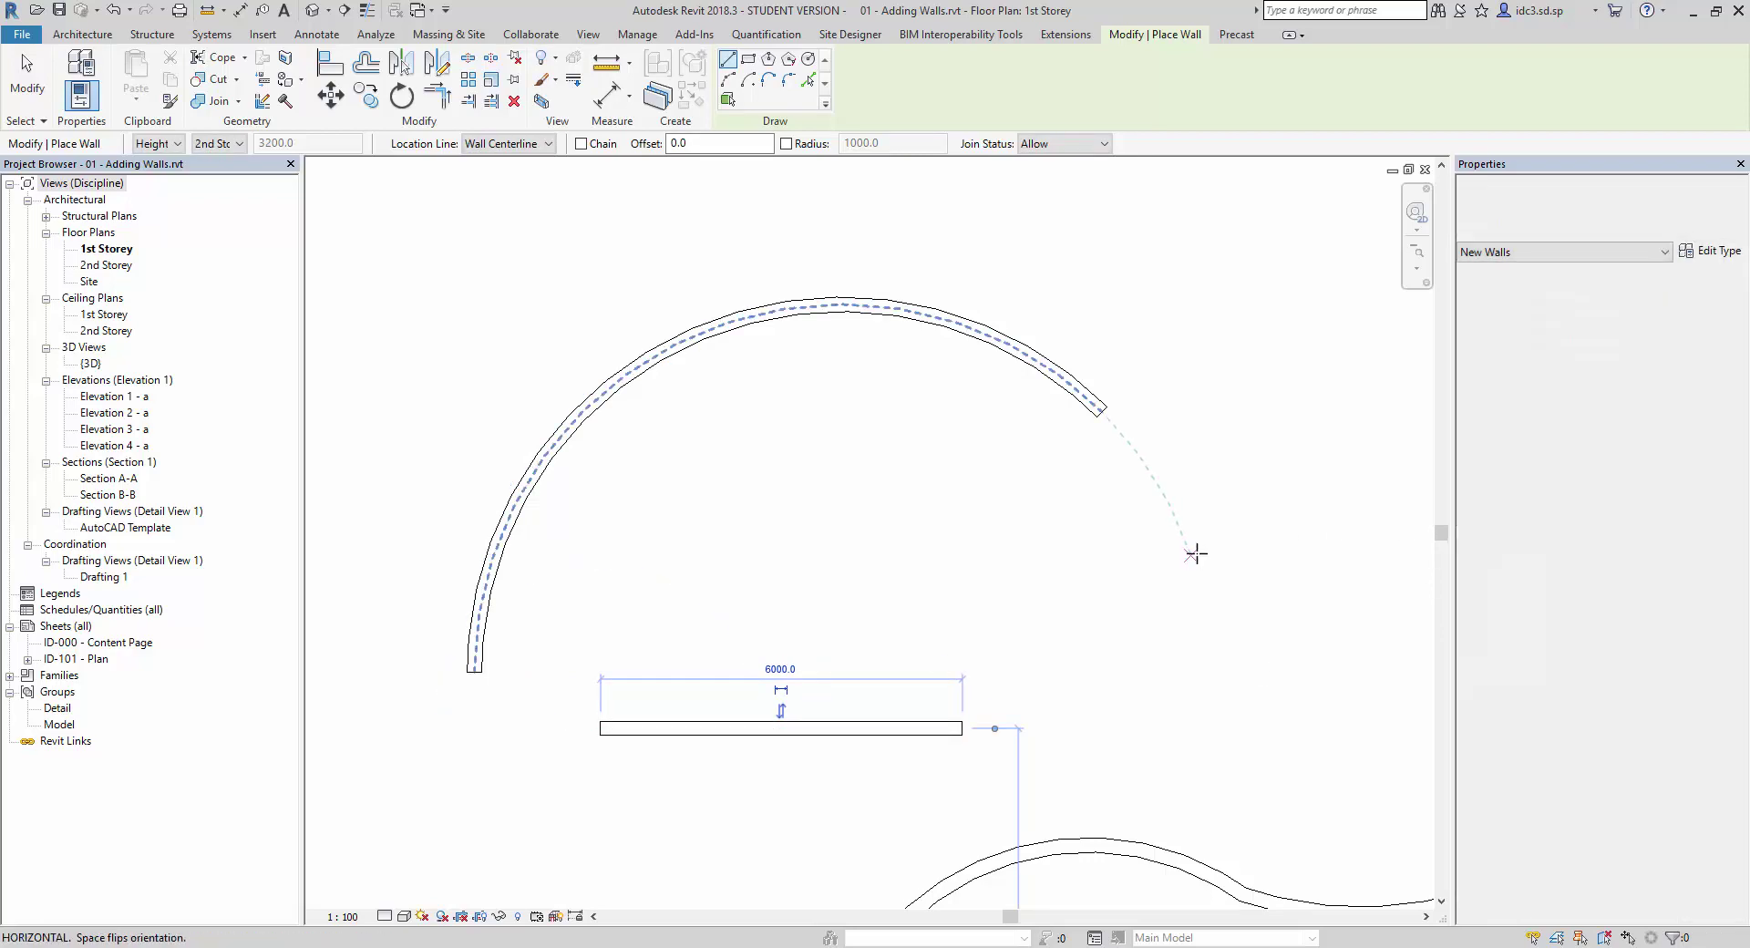
pyautogui.click(1368, 324)
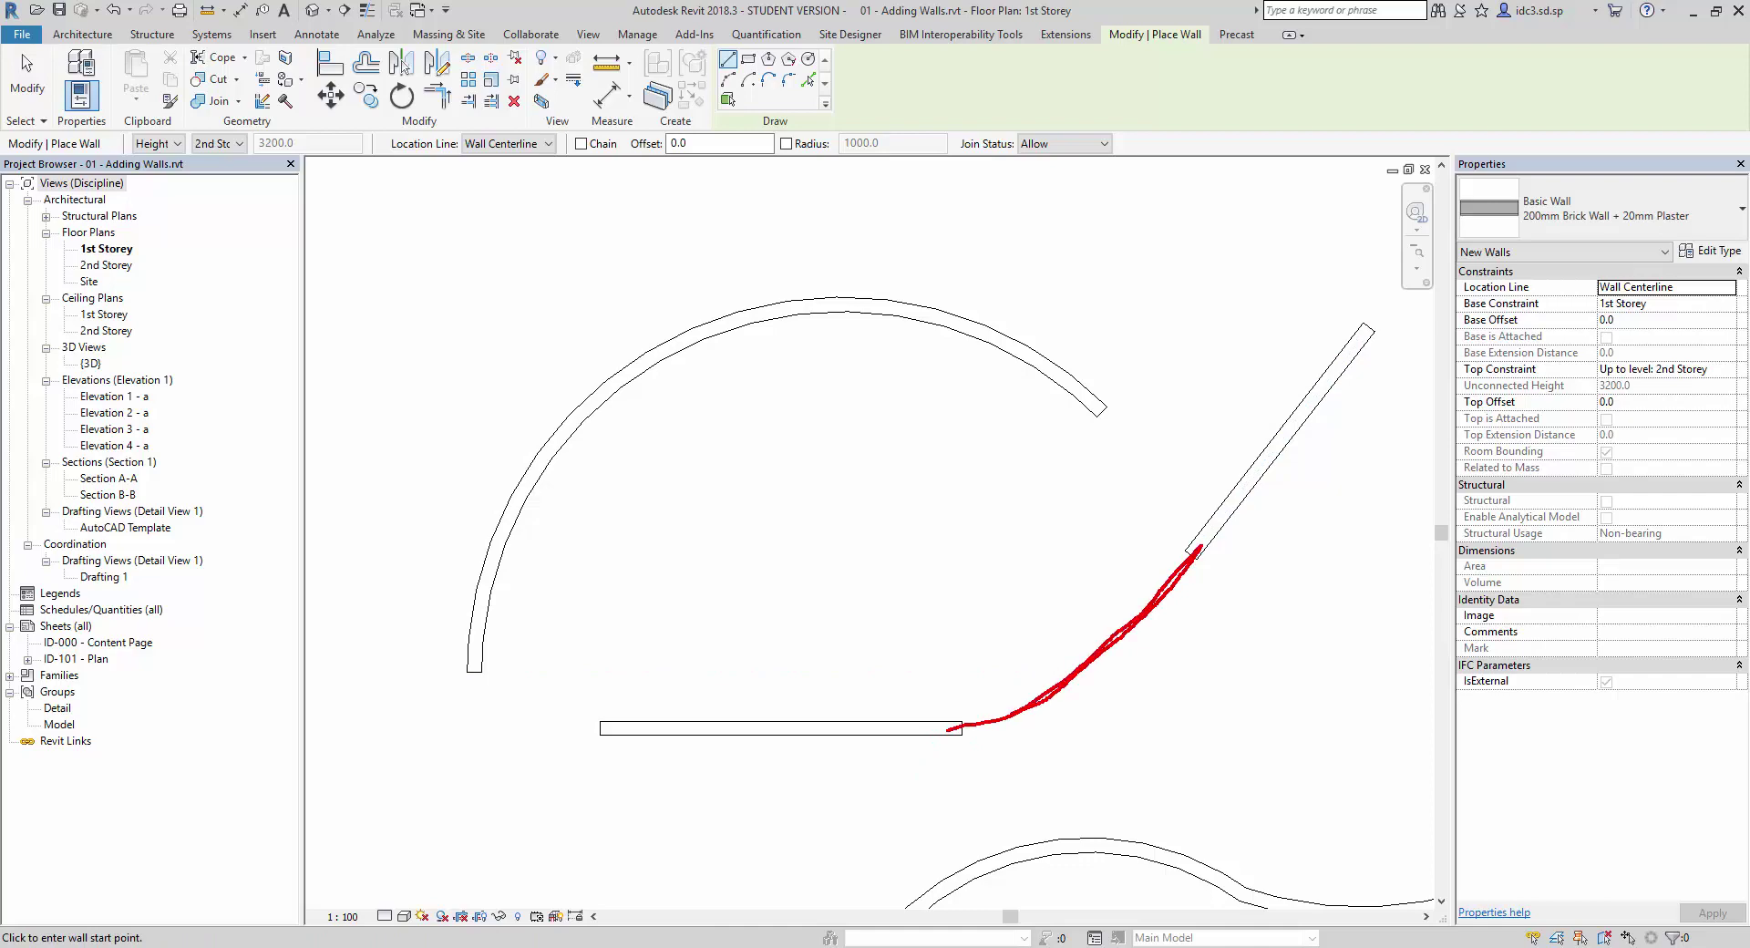
pyautogui.press('Escape')
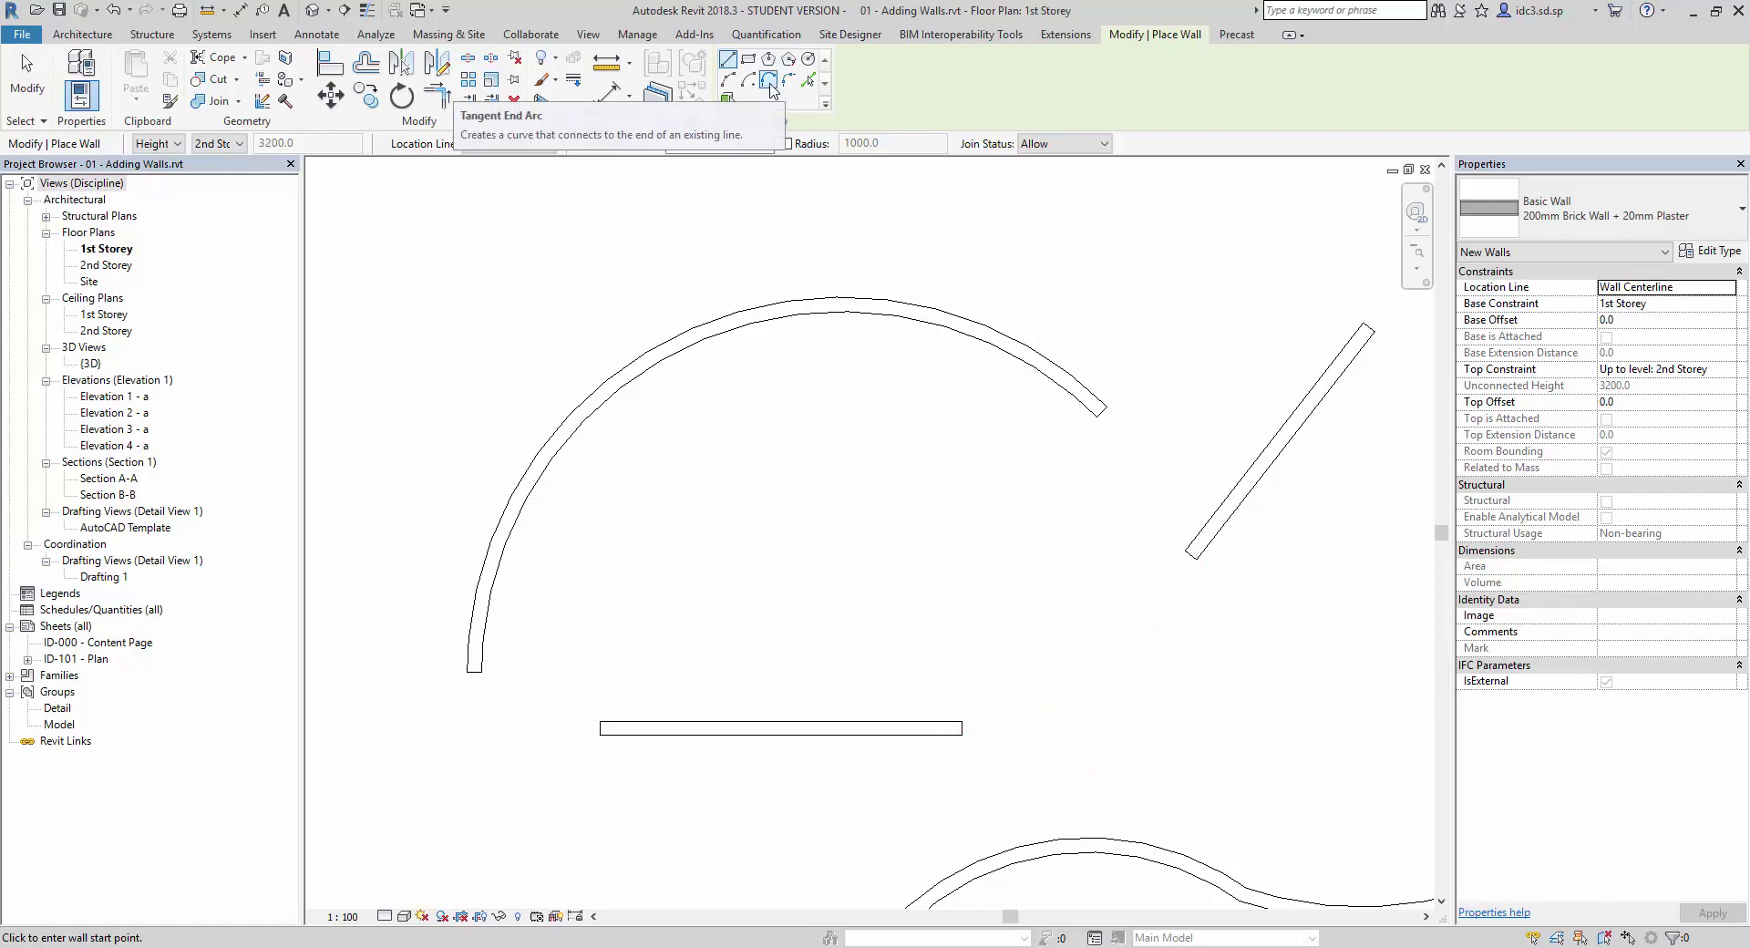
# Join the horizontal wall's end to the diagonal wall's lower end with a tangent end arc wall.
pyautogui.click(768, 84)
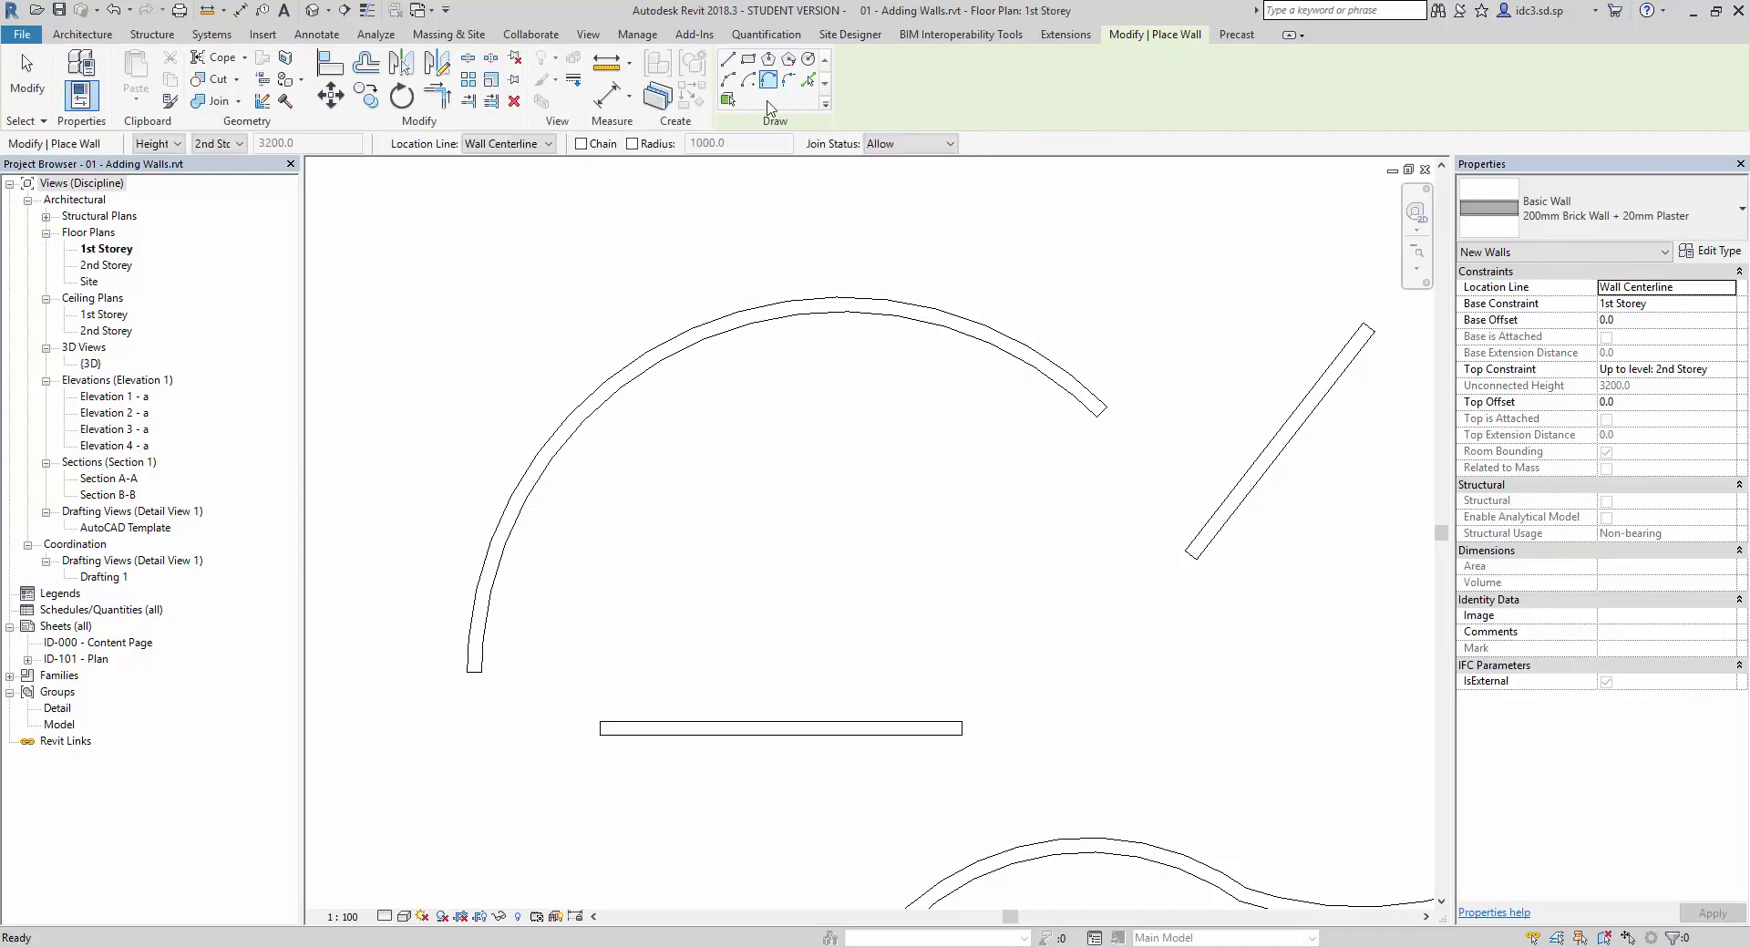
pyautogui.click(963, 730)
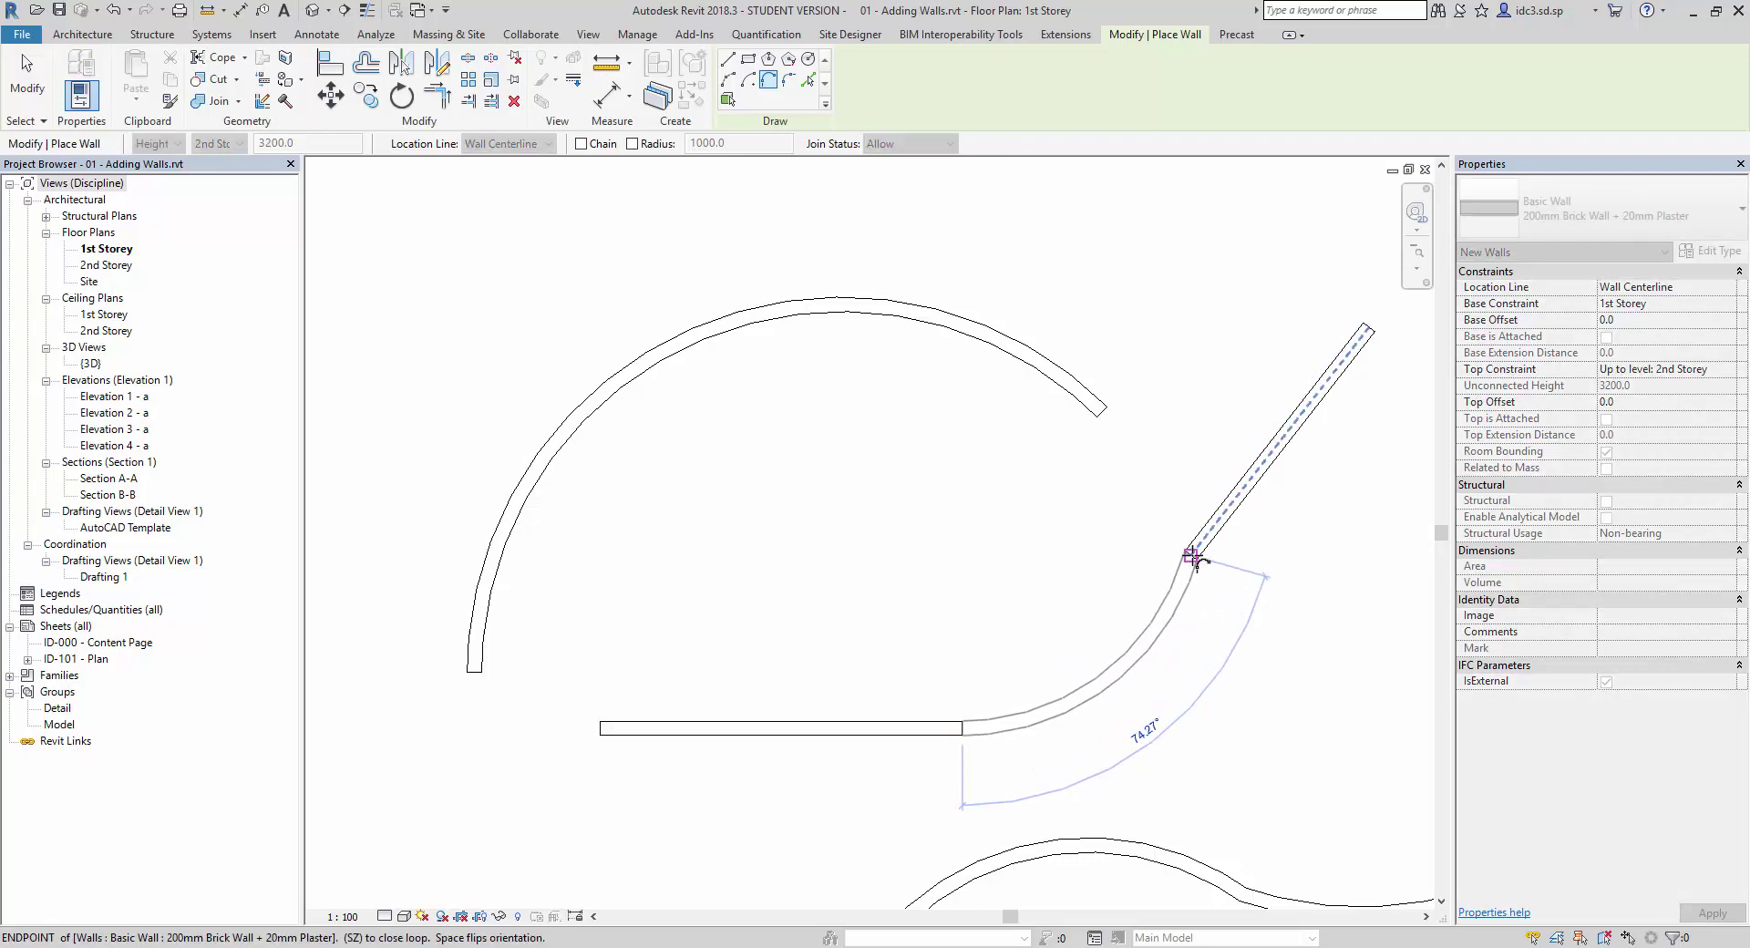
pyautogui.click(1194, 558)
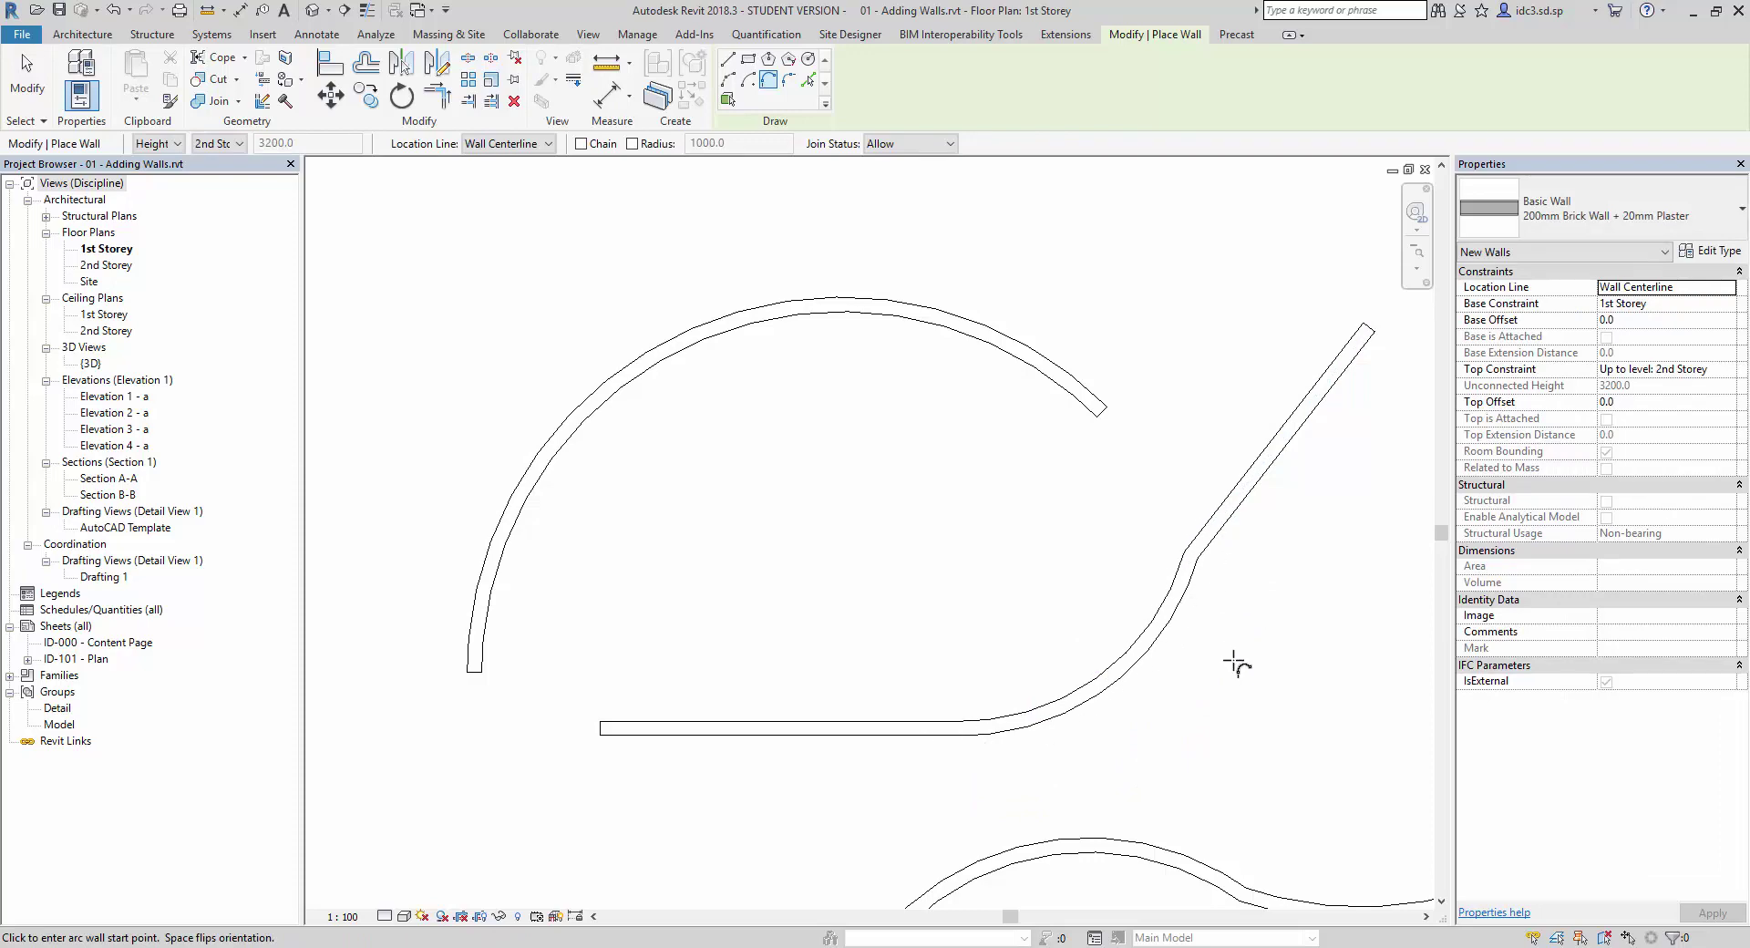
pyautogui.click(727, 59)
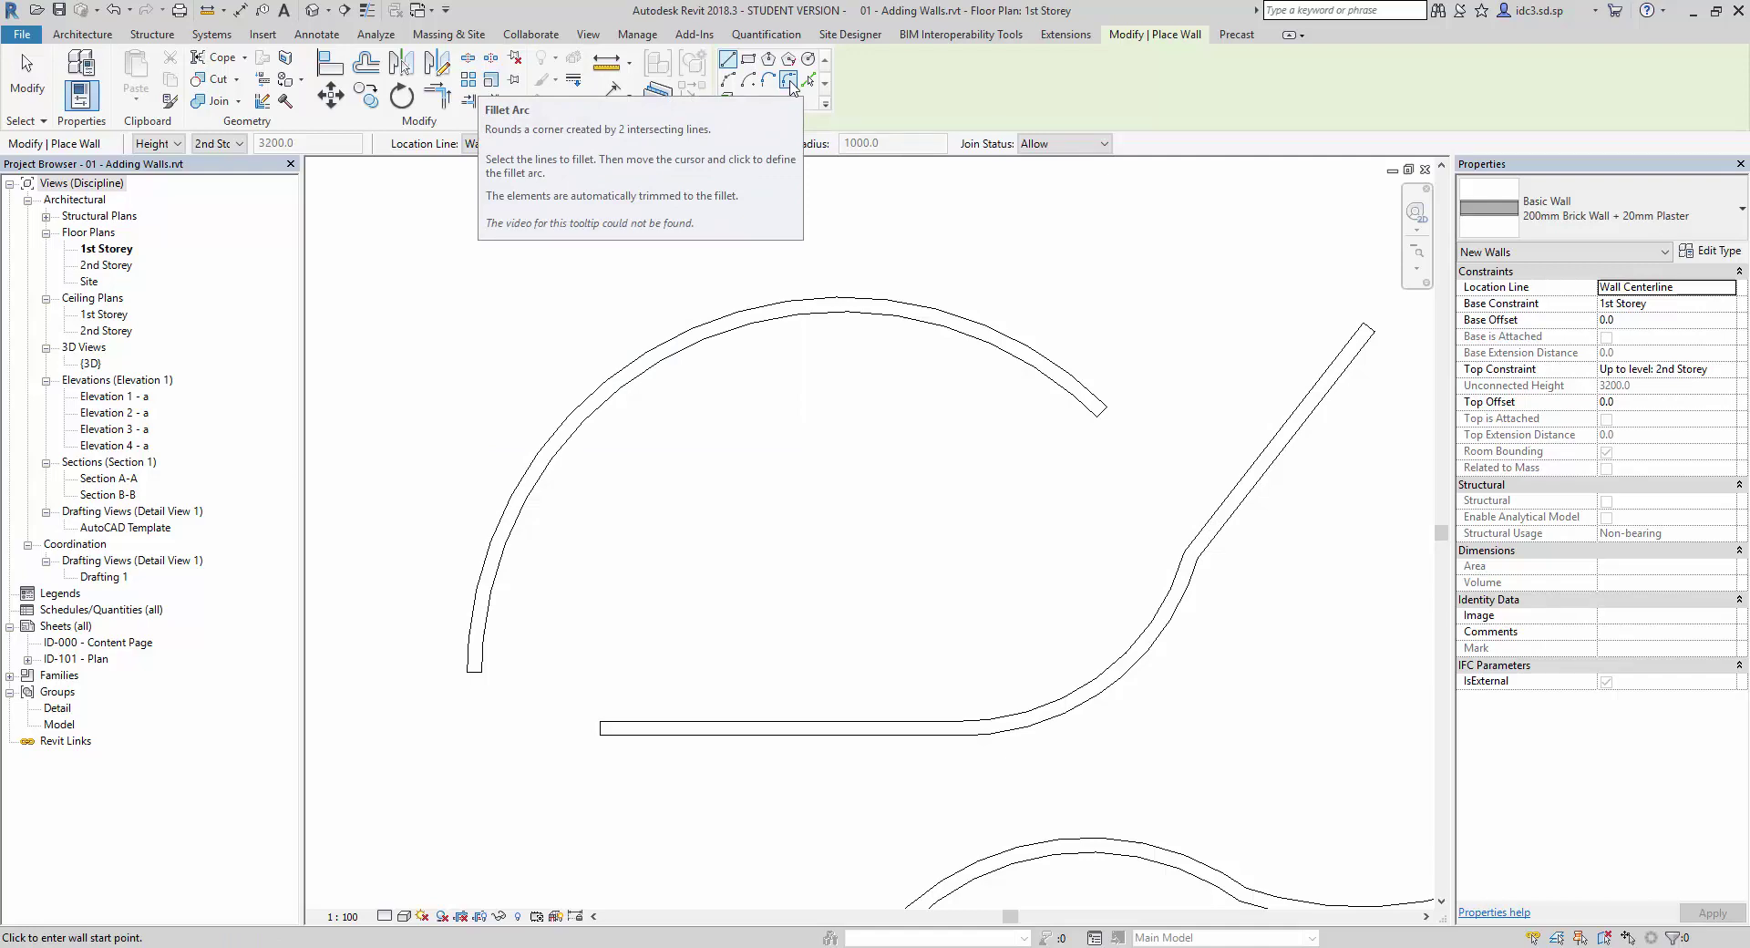
# In empty space, draw a 7600 vertical wall with a horizontal wall running right off its top.
pyautogui.scroll(-5, 811, 459)
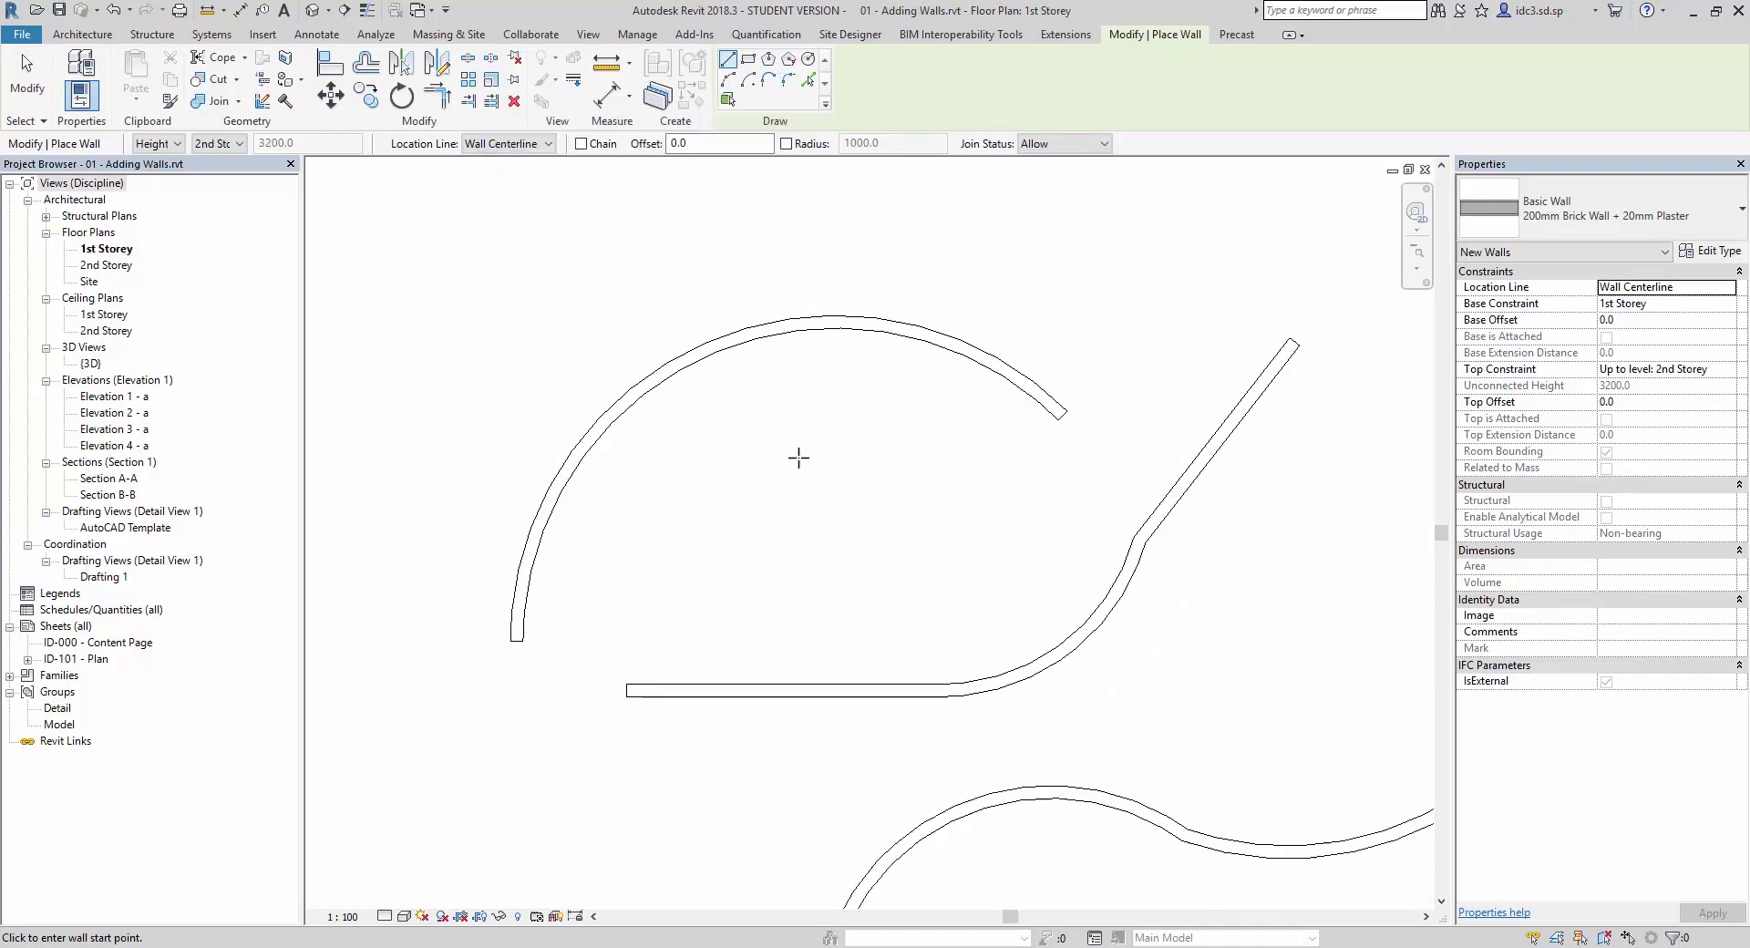
pyautogui.moveTo(821, 351); pyautogui.dragTo(1193, 332, button='middle')
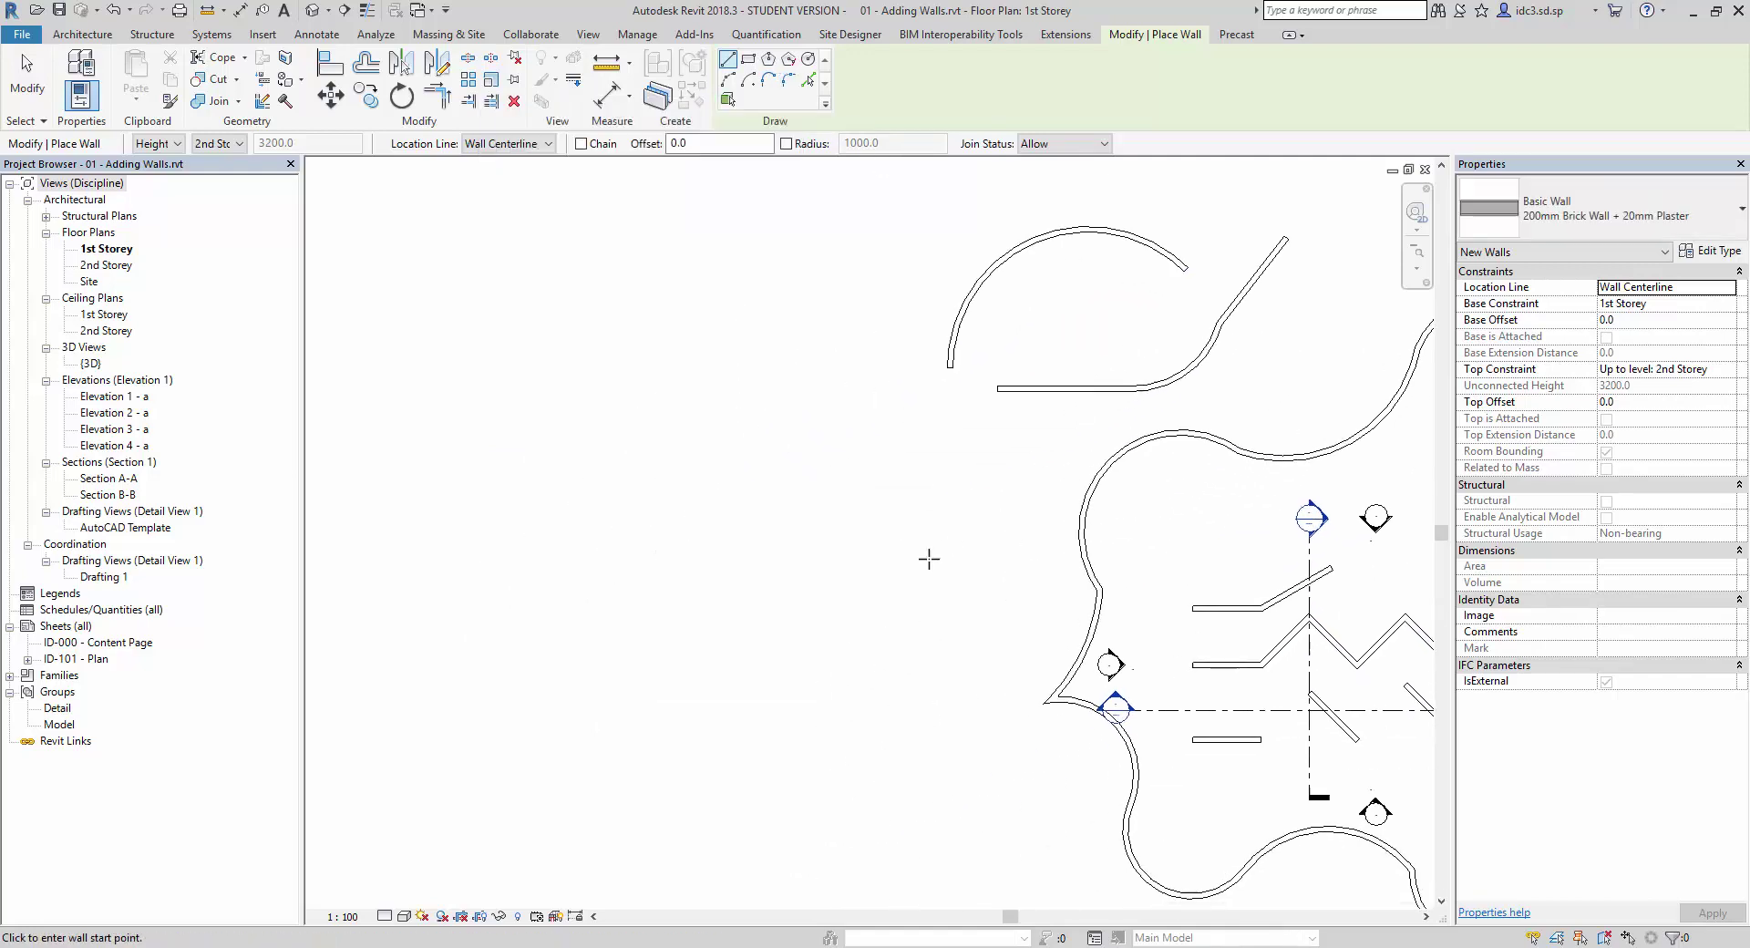
pyautogui.scroll(3, 786, 581)
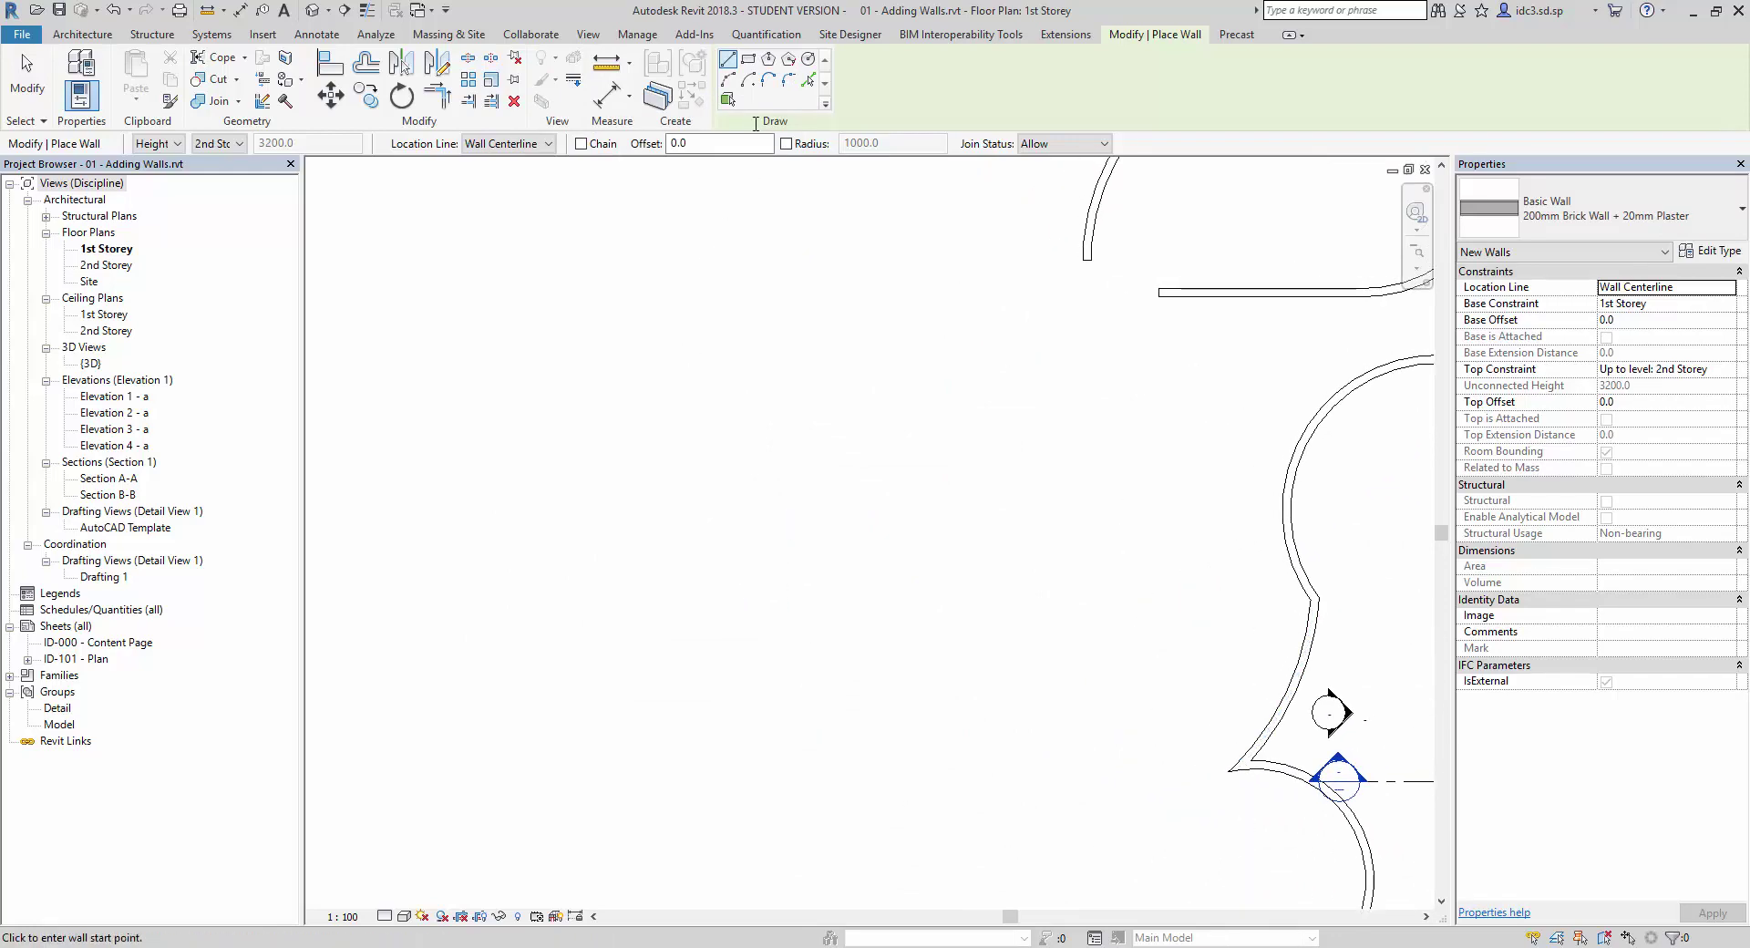
pyautogui.click(691, 727)
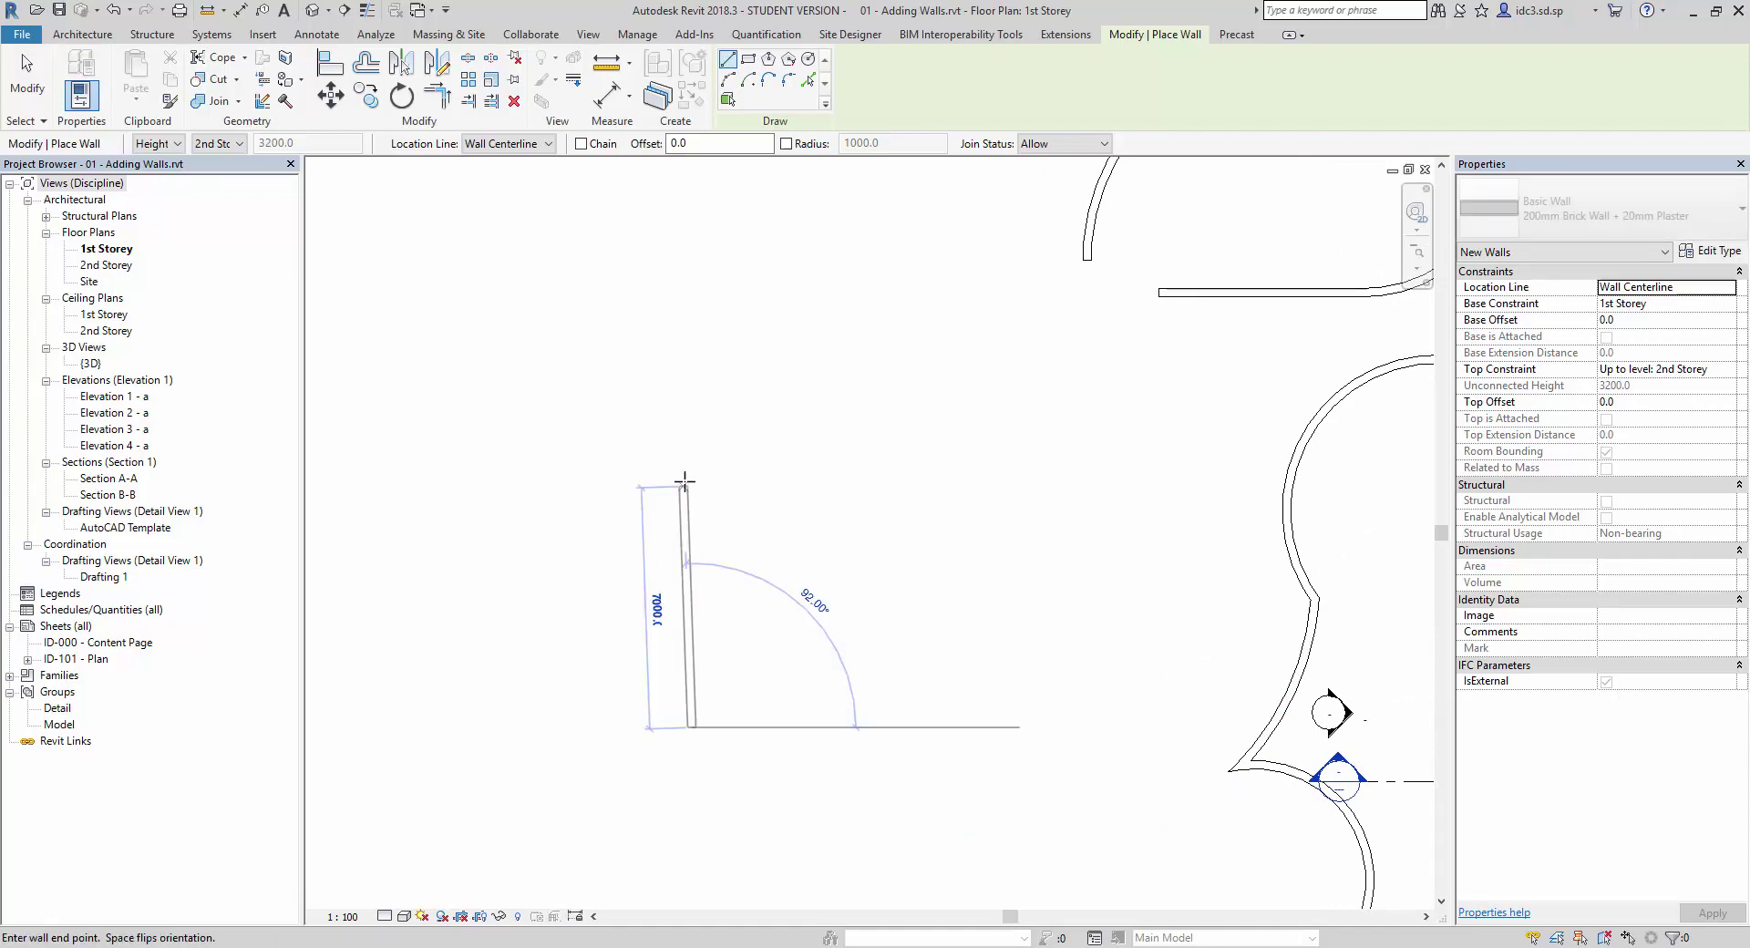
pyautogui.click(693, 465)
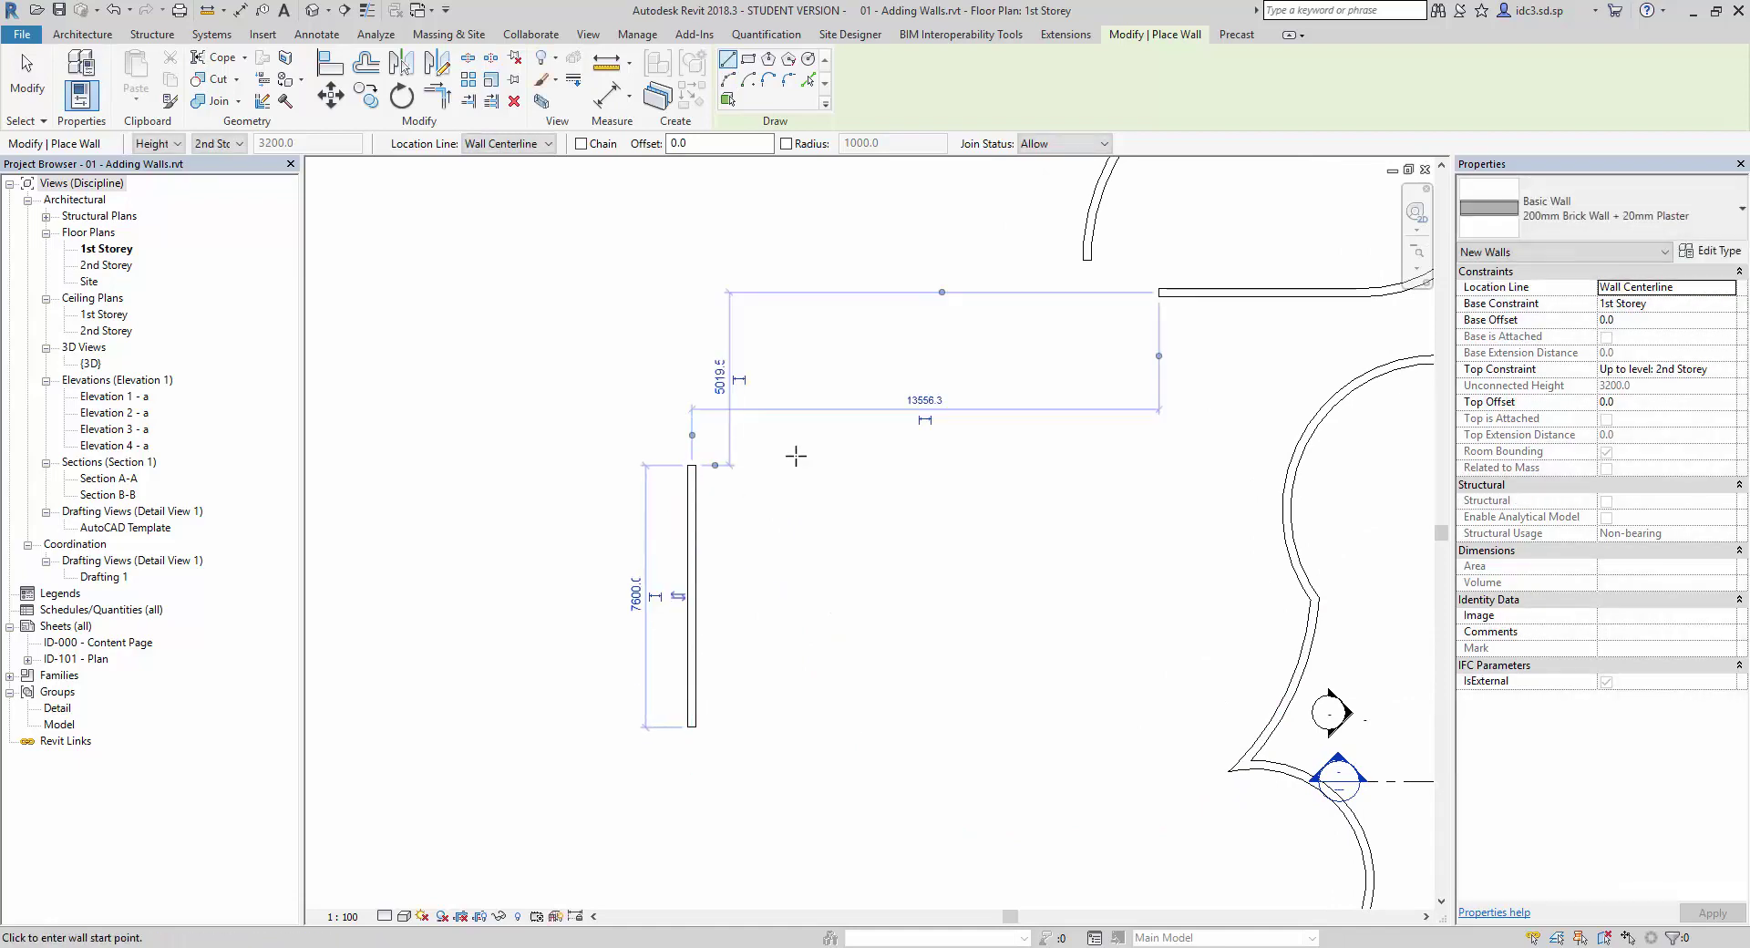
pyautogui.click(692, 465)
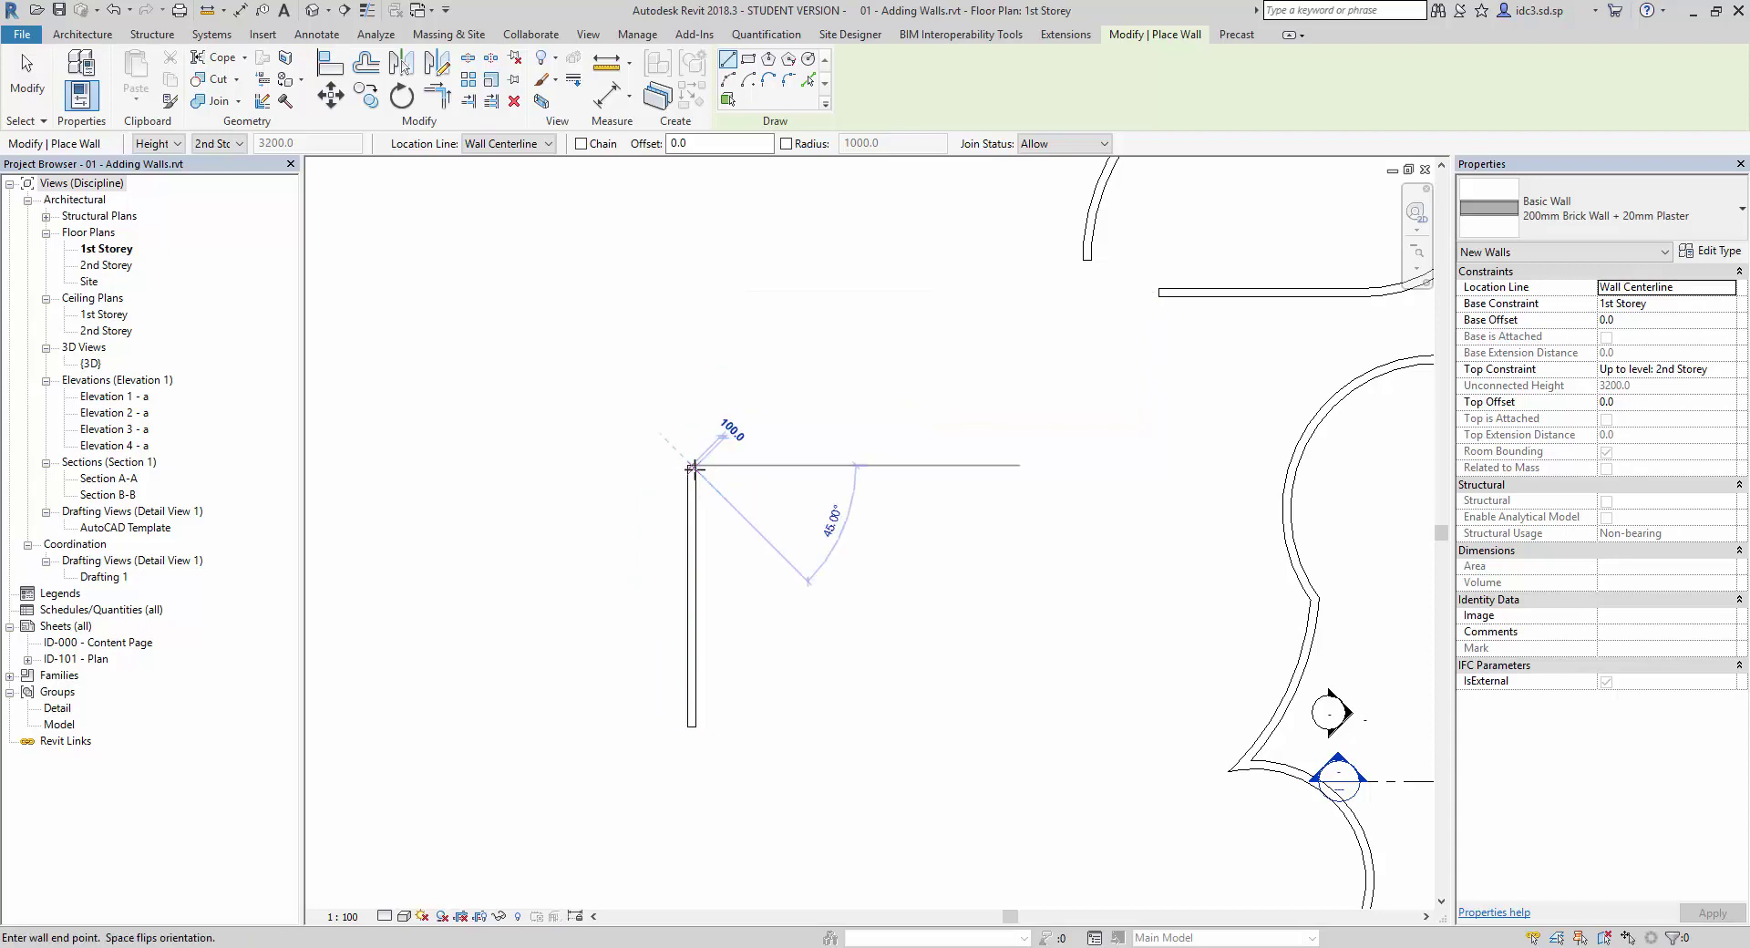
pyautogui.click(996, 466)
pyautogui.press('Escape')
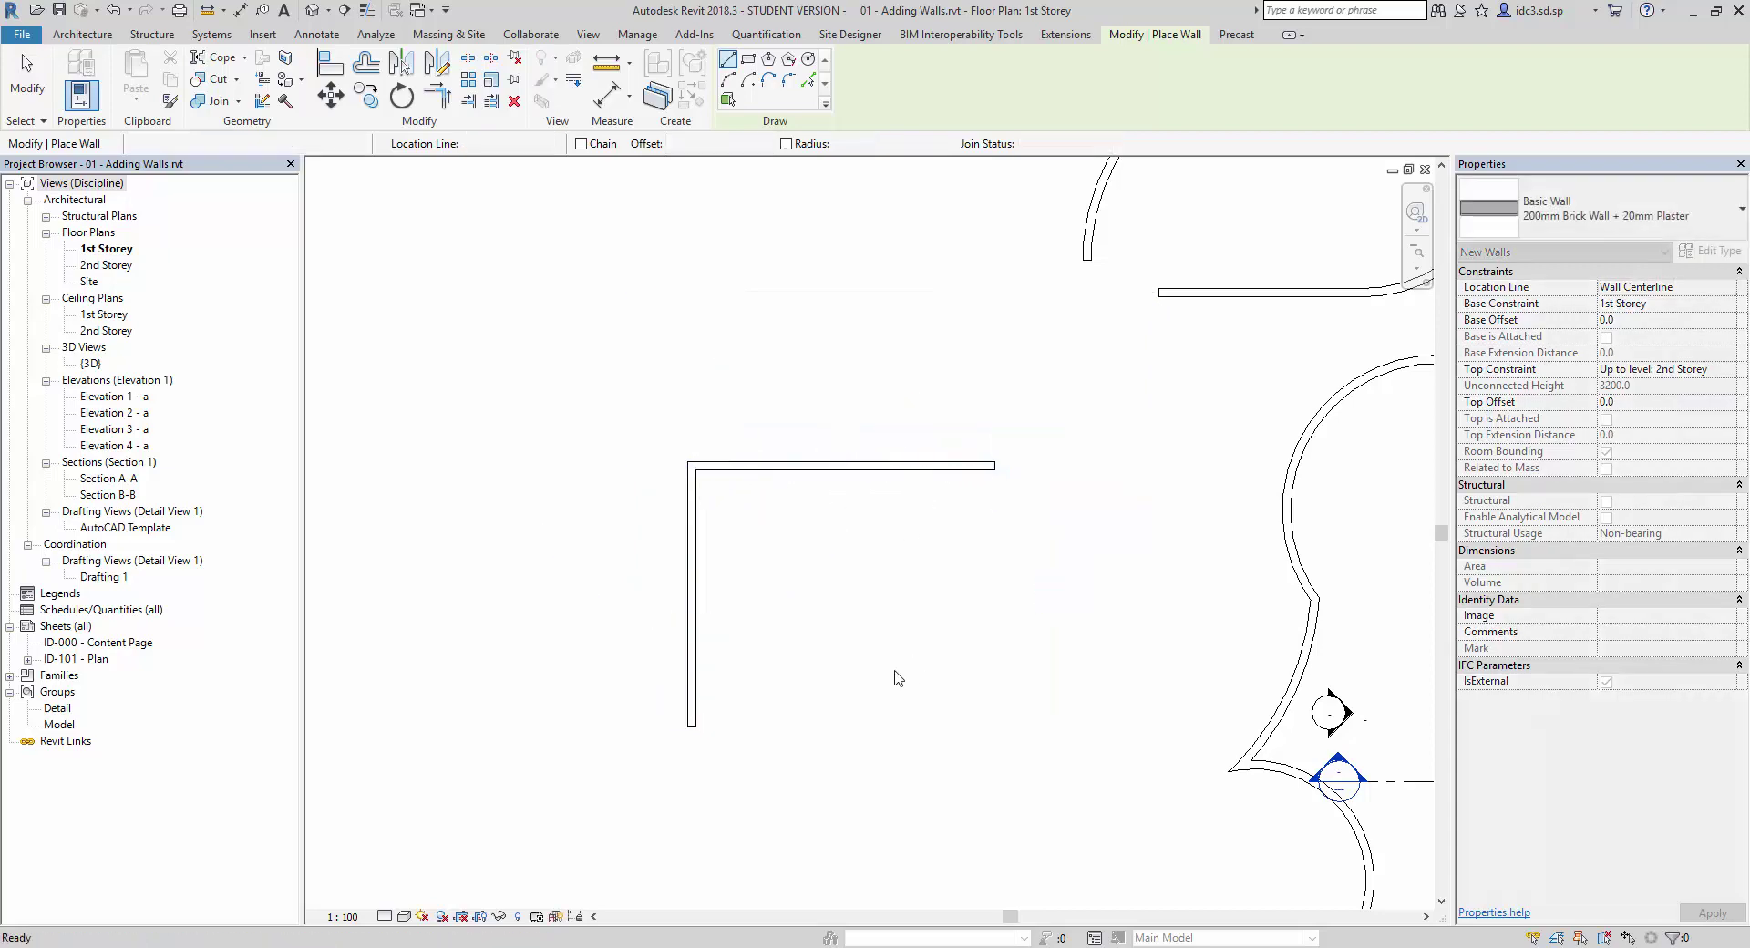
pyautogui.press('Escape')
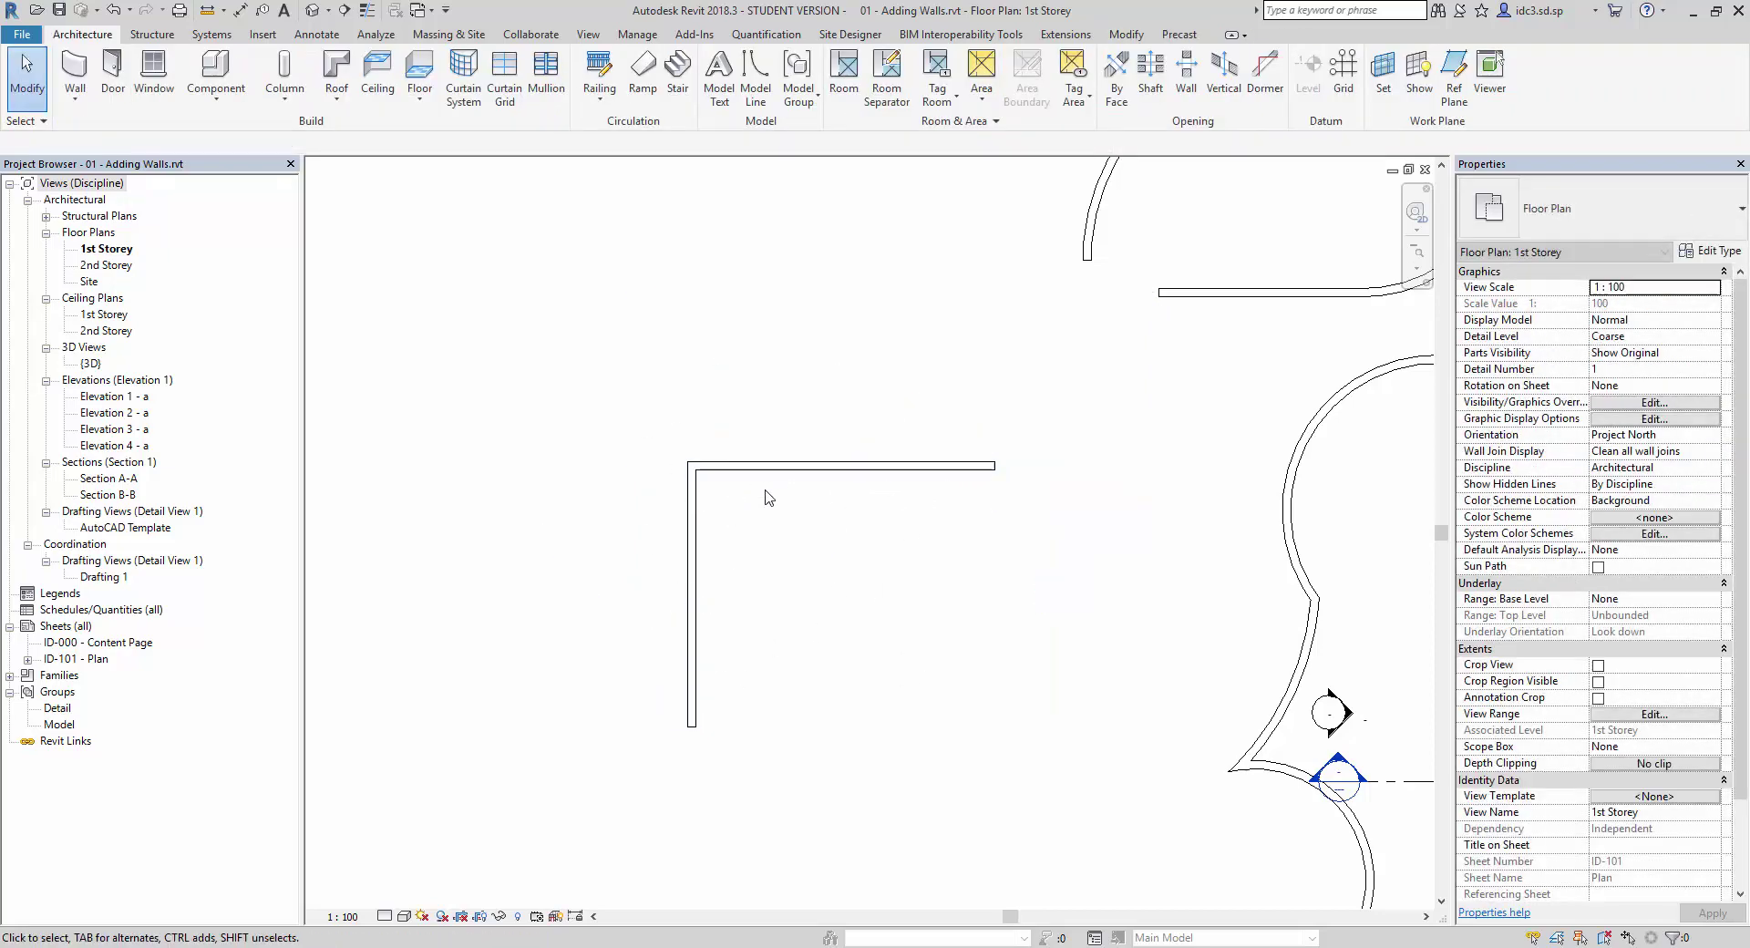
pyautogui.scroll(2, 753, 496)
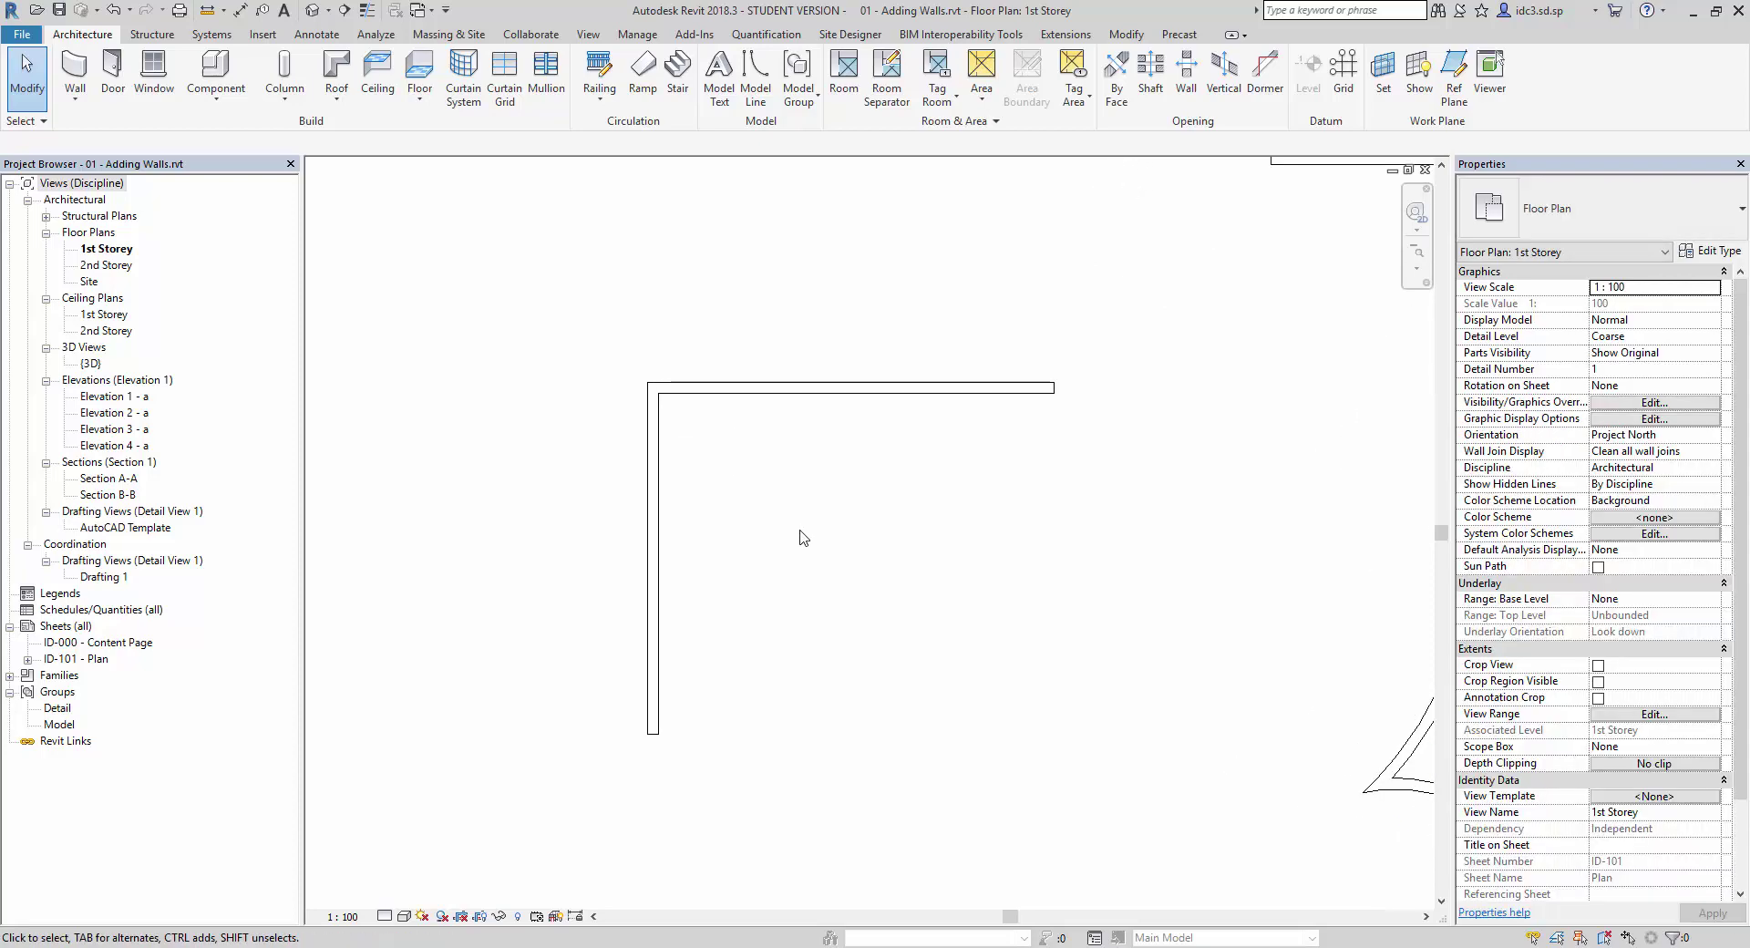
pyautogui.press('w')
pyautogui.press('a')
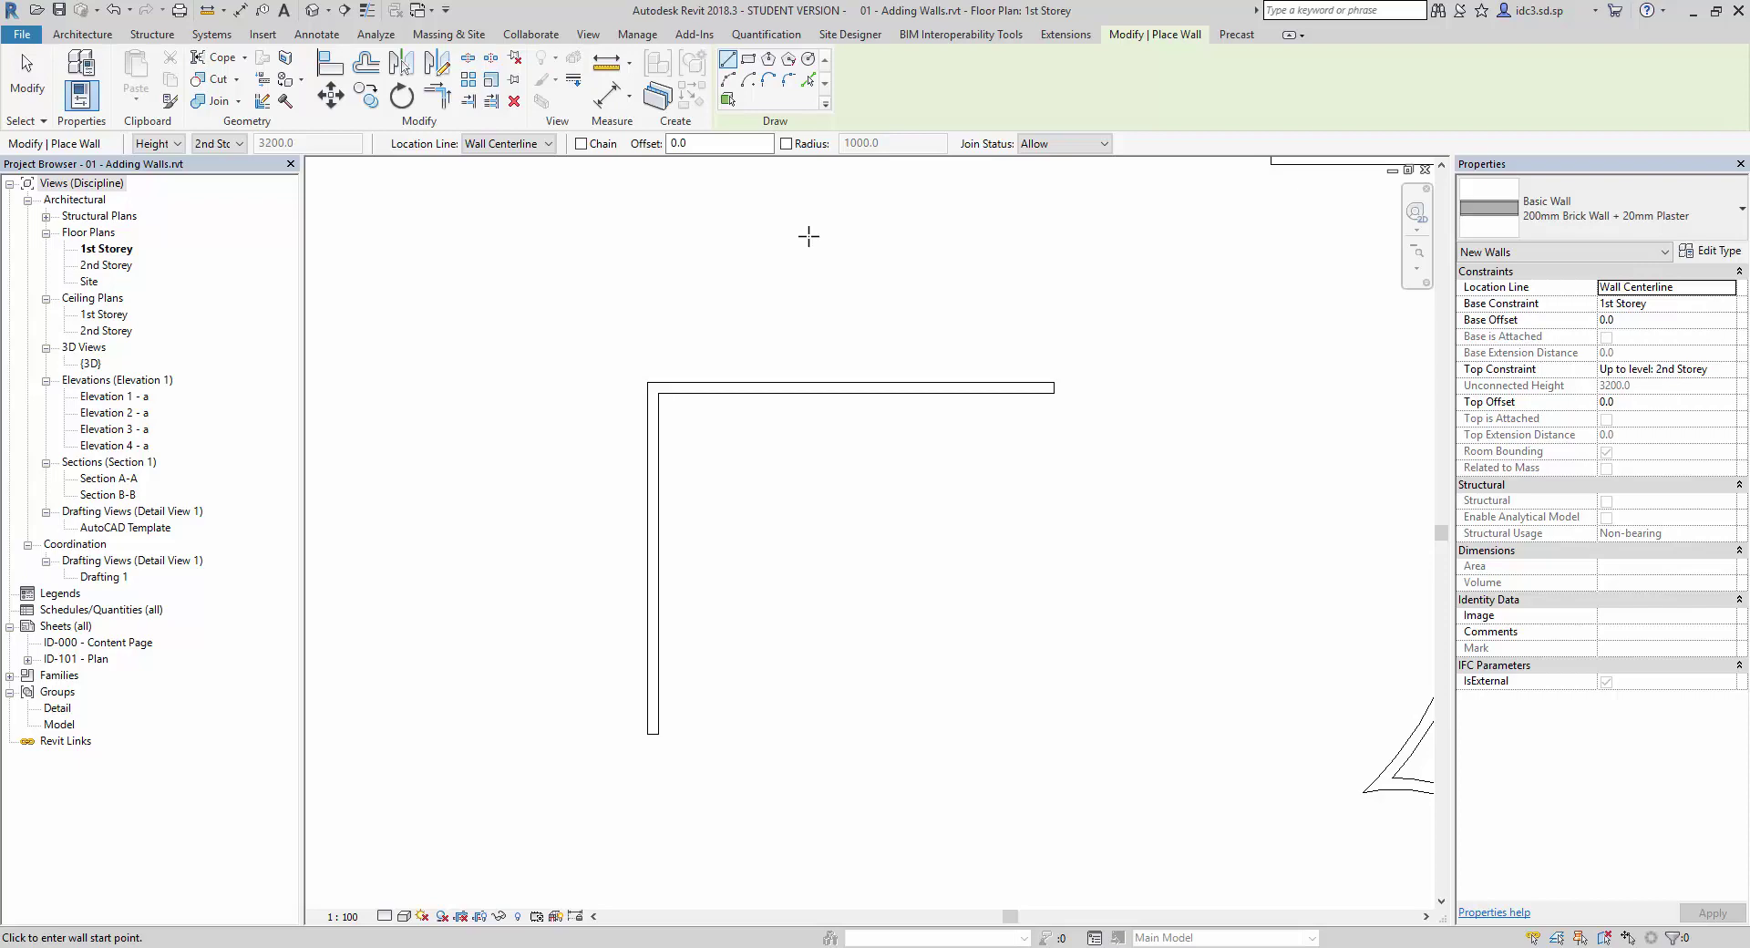
# Round the L-shaped corner between the vertical and top walls with a fillet arc wall.
pyautogui.click(787, 80)
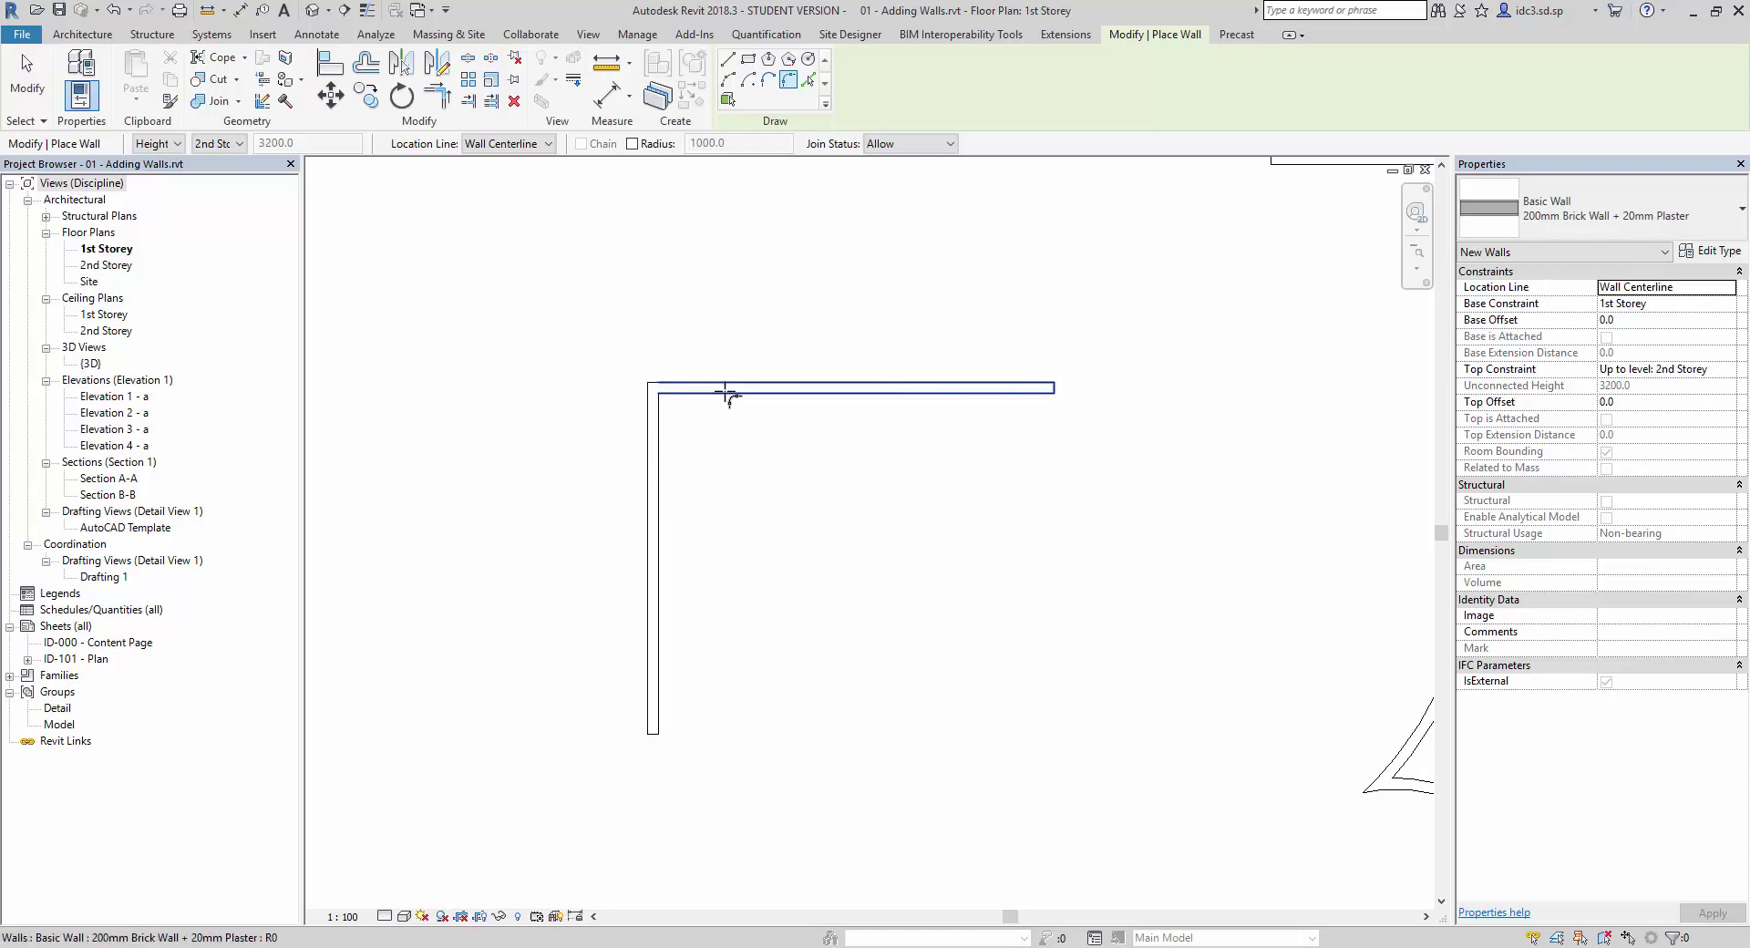
pyautogui.click(727, 392)
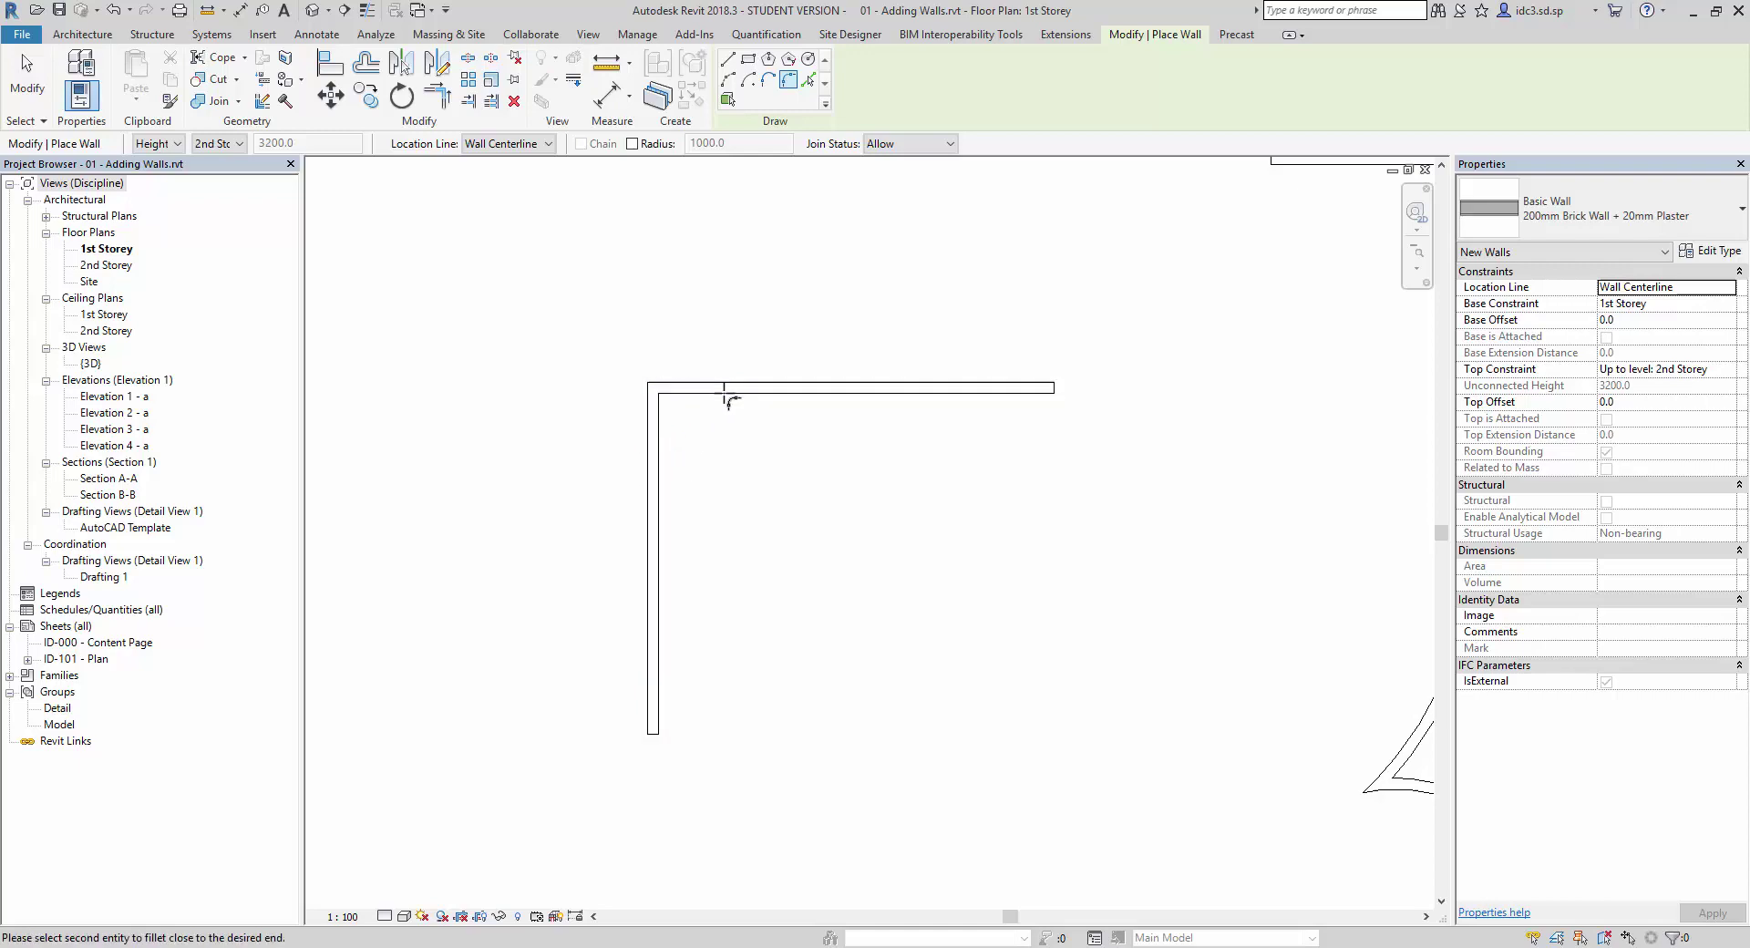
pyautogui.click(653, 469)
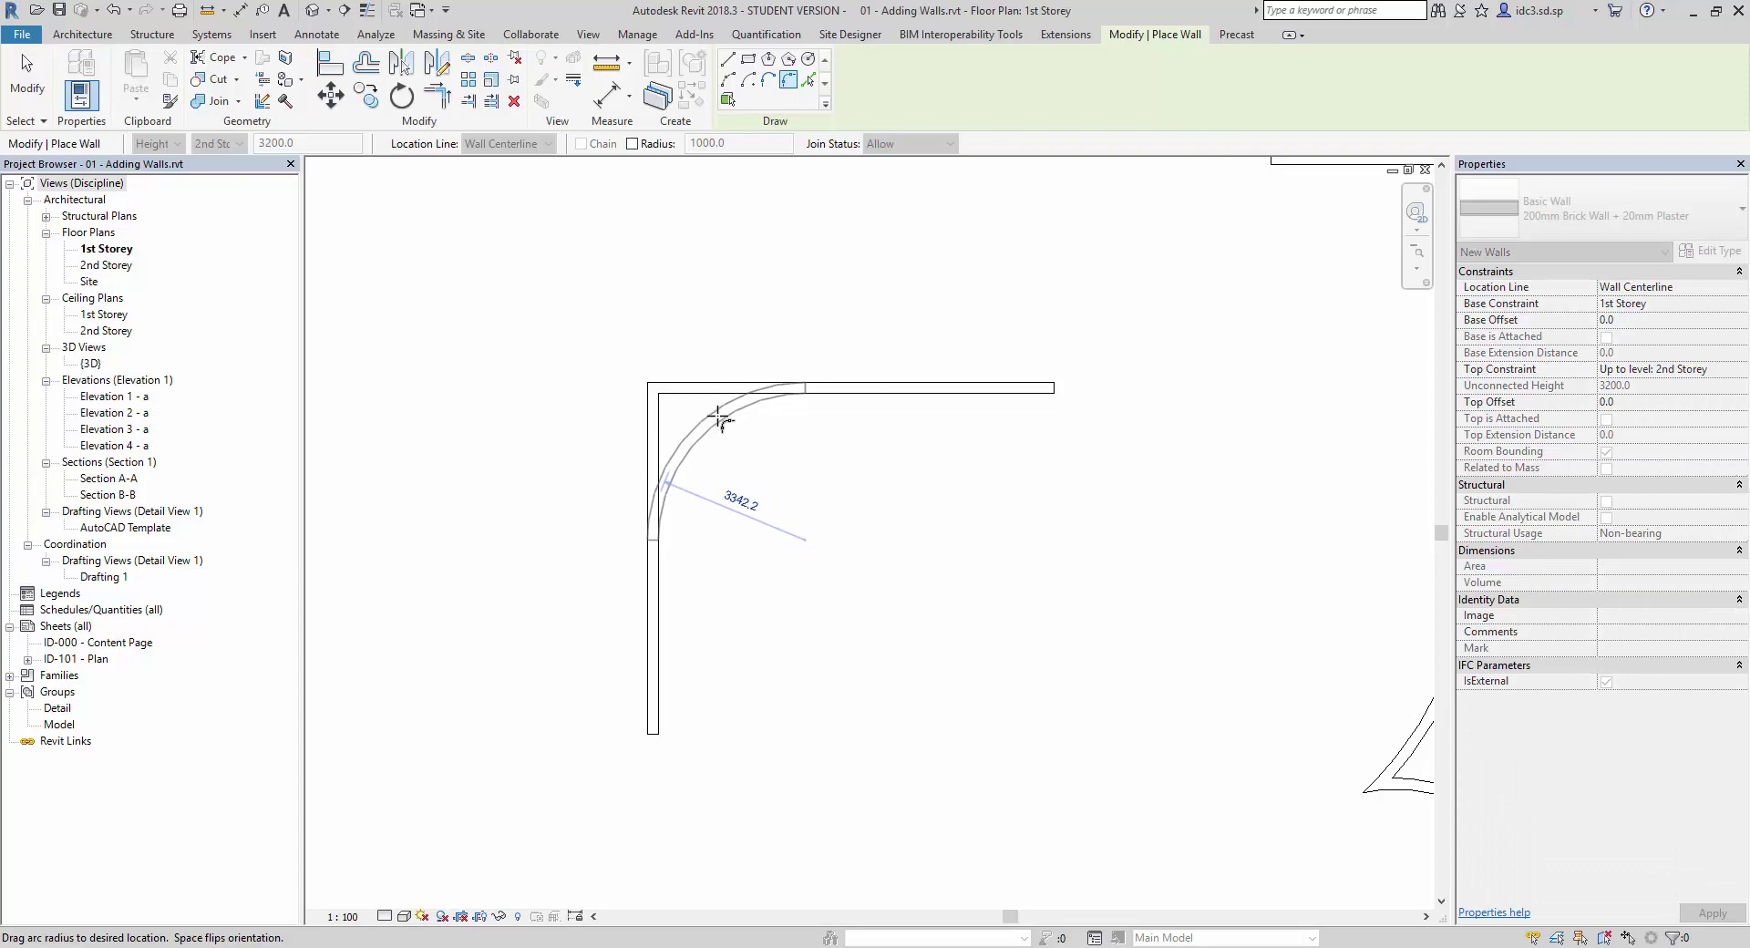
pyautogui.click(721, 422)
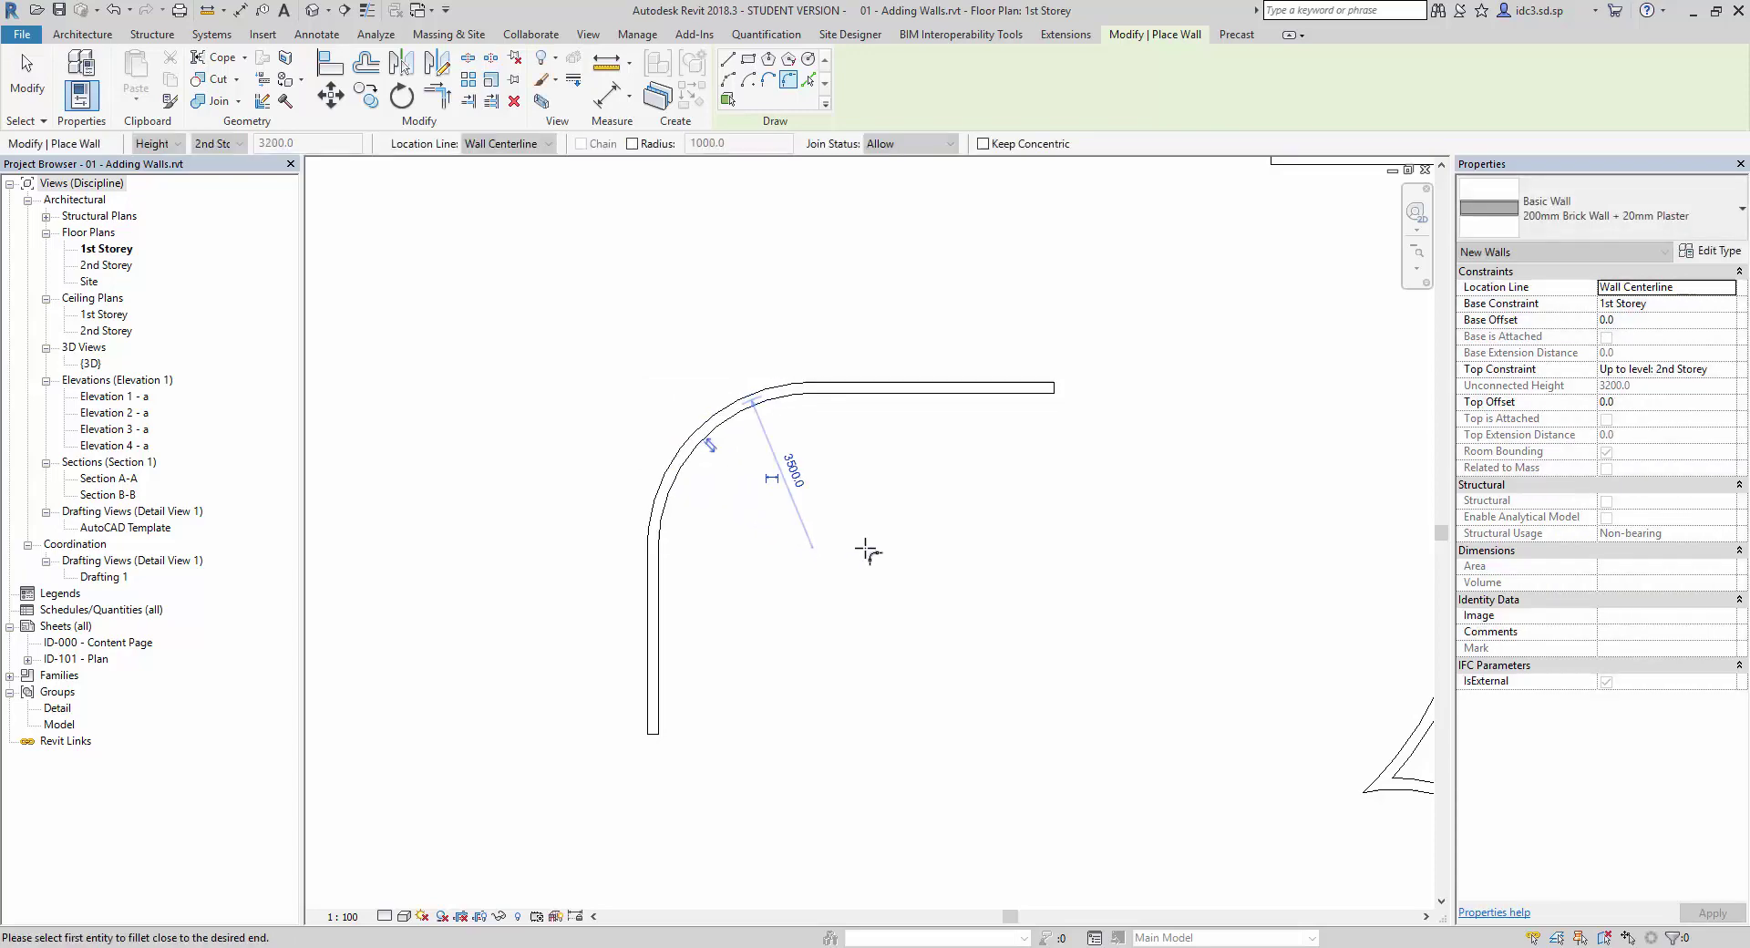
pyautogui.press('Escape')
pyautogui.press('Escape')
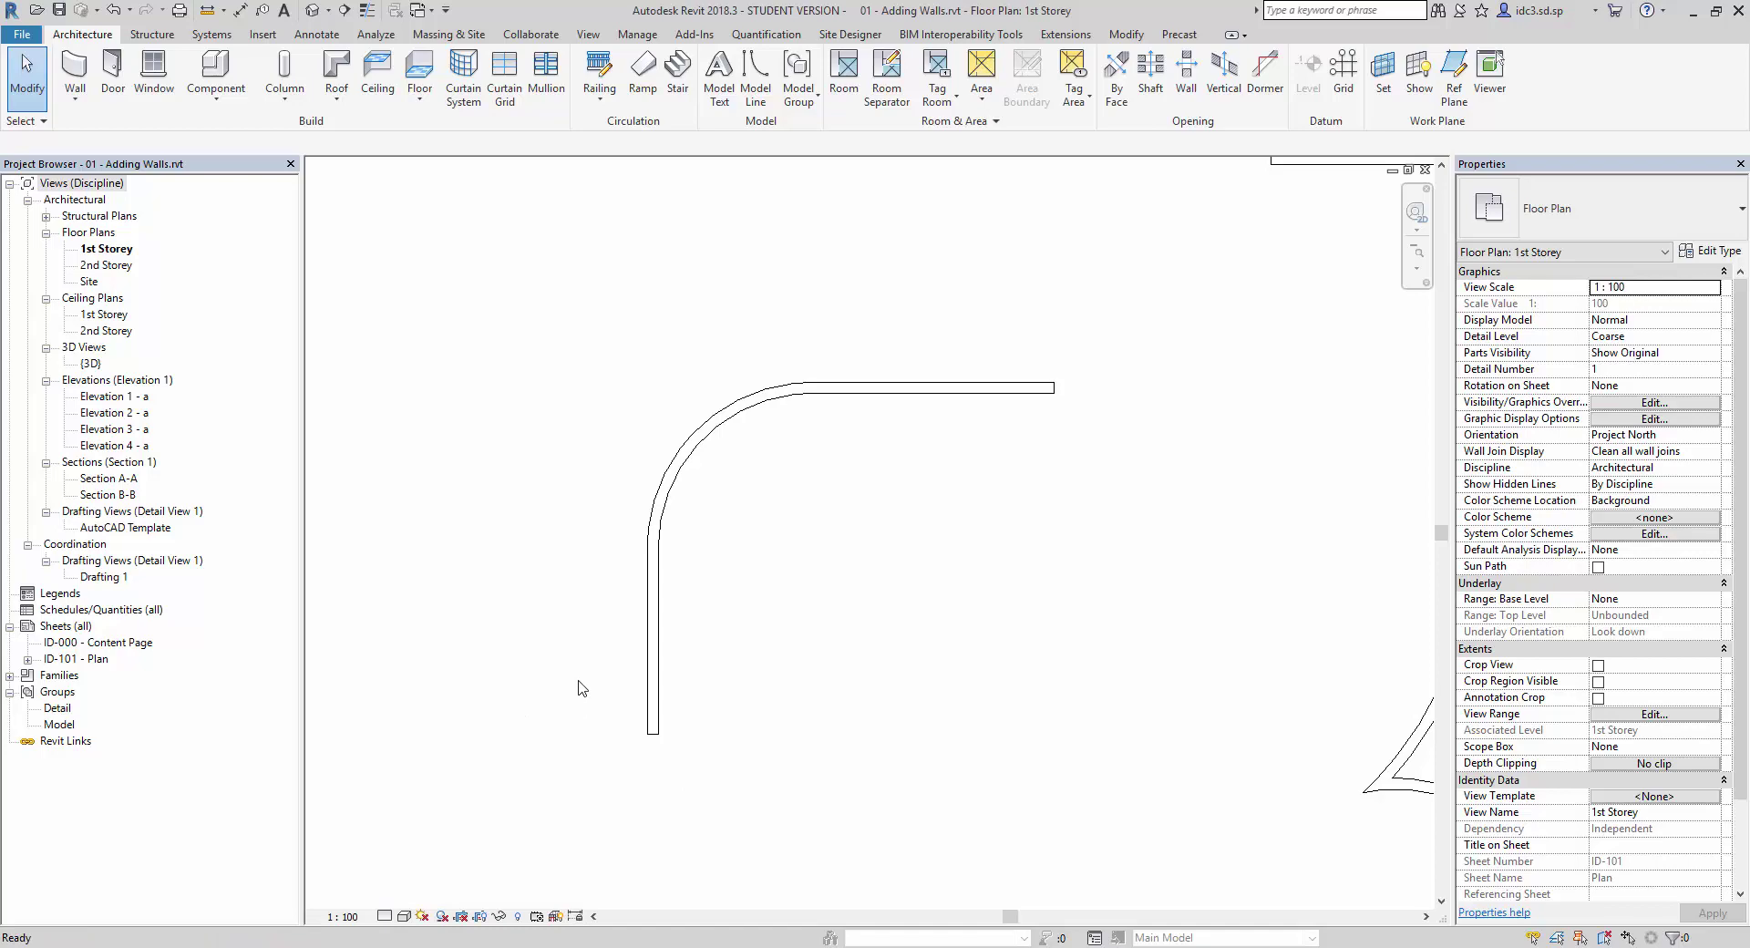
pyautogui.press('w')
pyautogui.press('a')
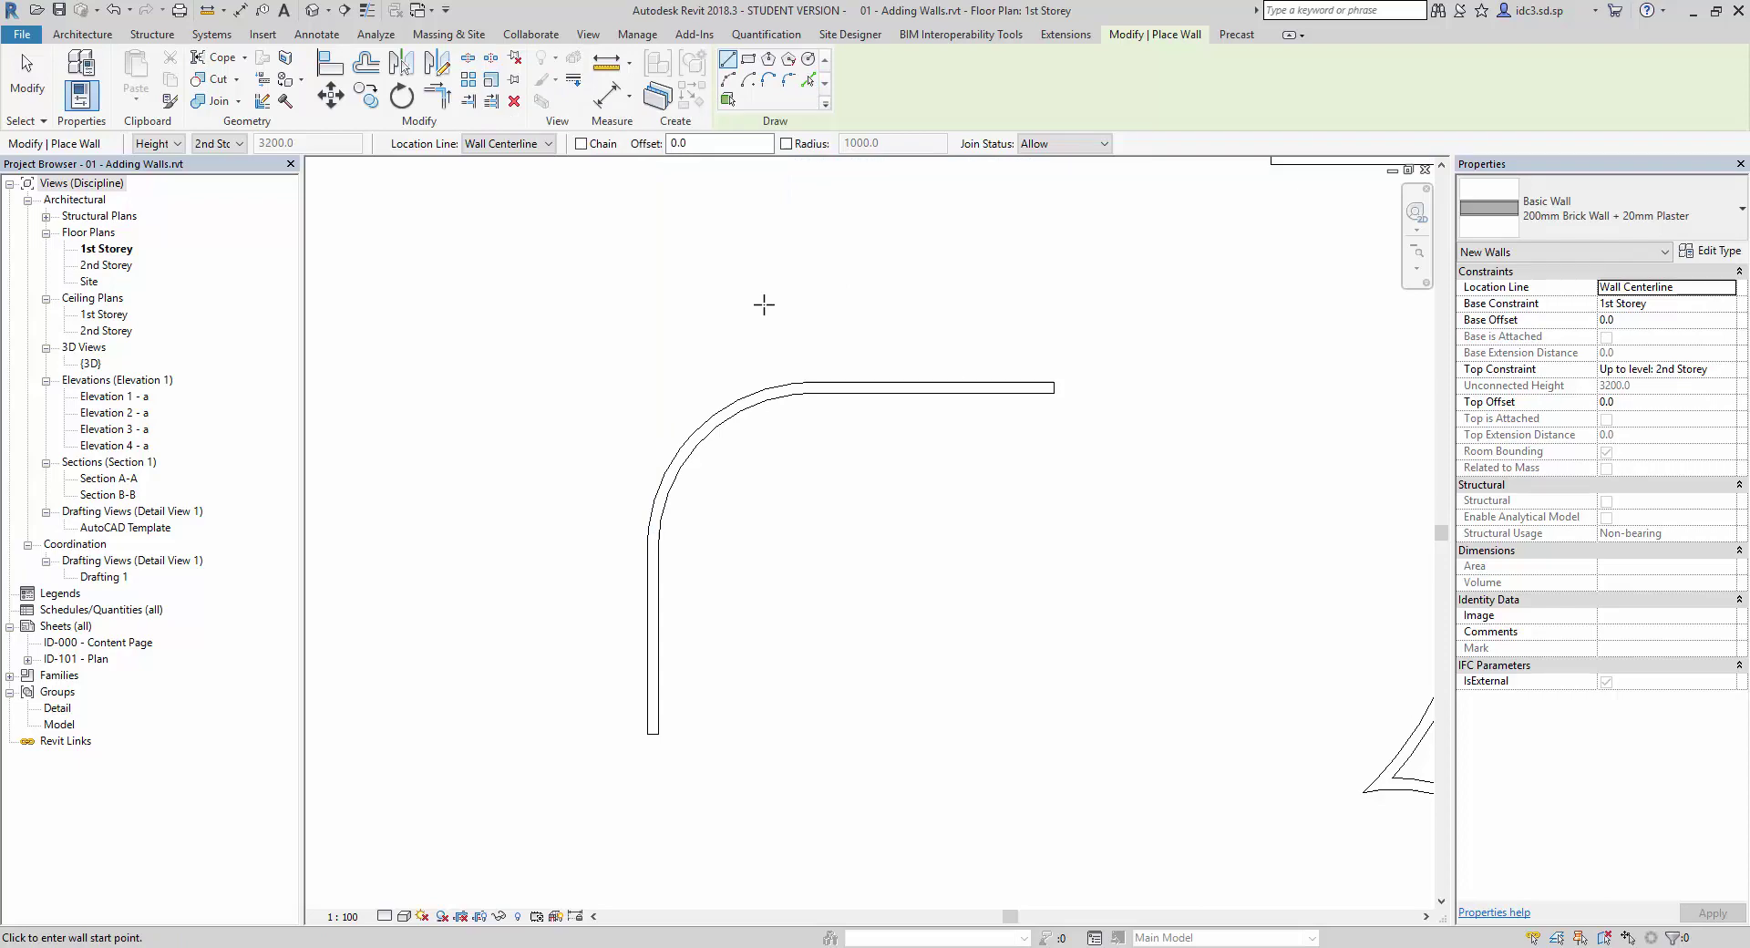
pyautogui.scroll(-4, 765, 305)
pyautogui.scroll(-2, 747, 354)
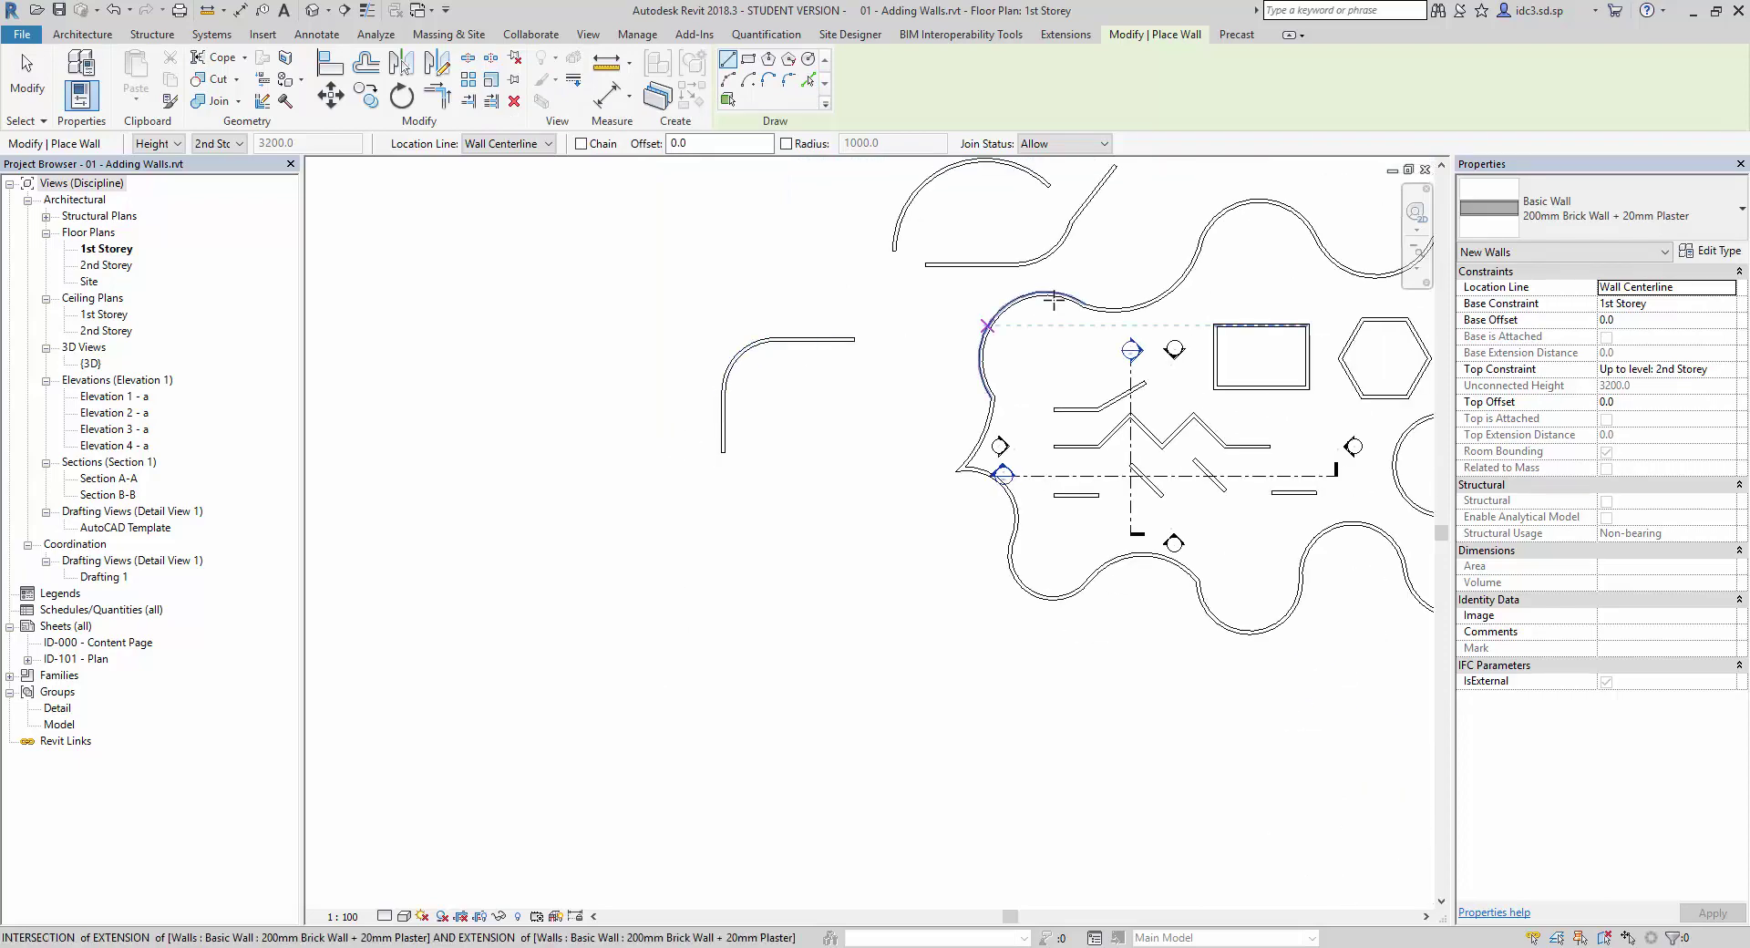
pyautogui.moveTo(1003, 282); pyautogui.dragTo(788, 451, button='middle')
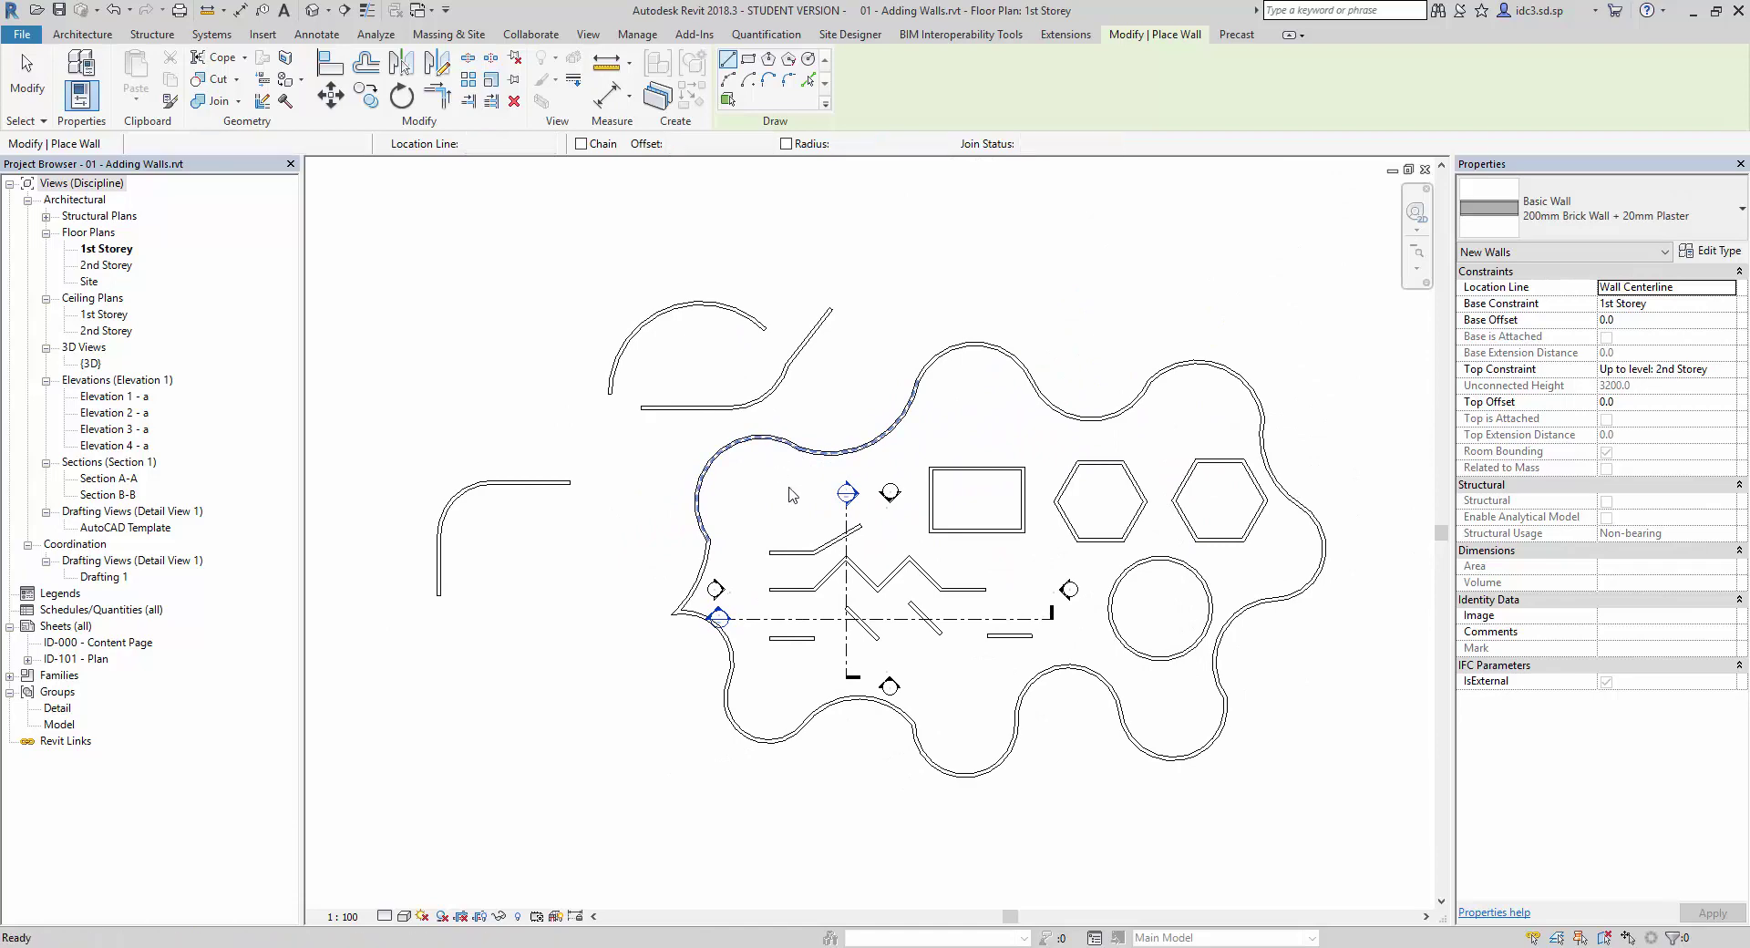
pyautogui.press('Escape')
pyautogui.press('Escape')
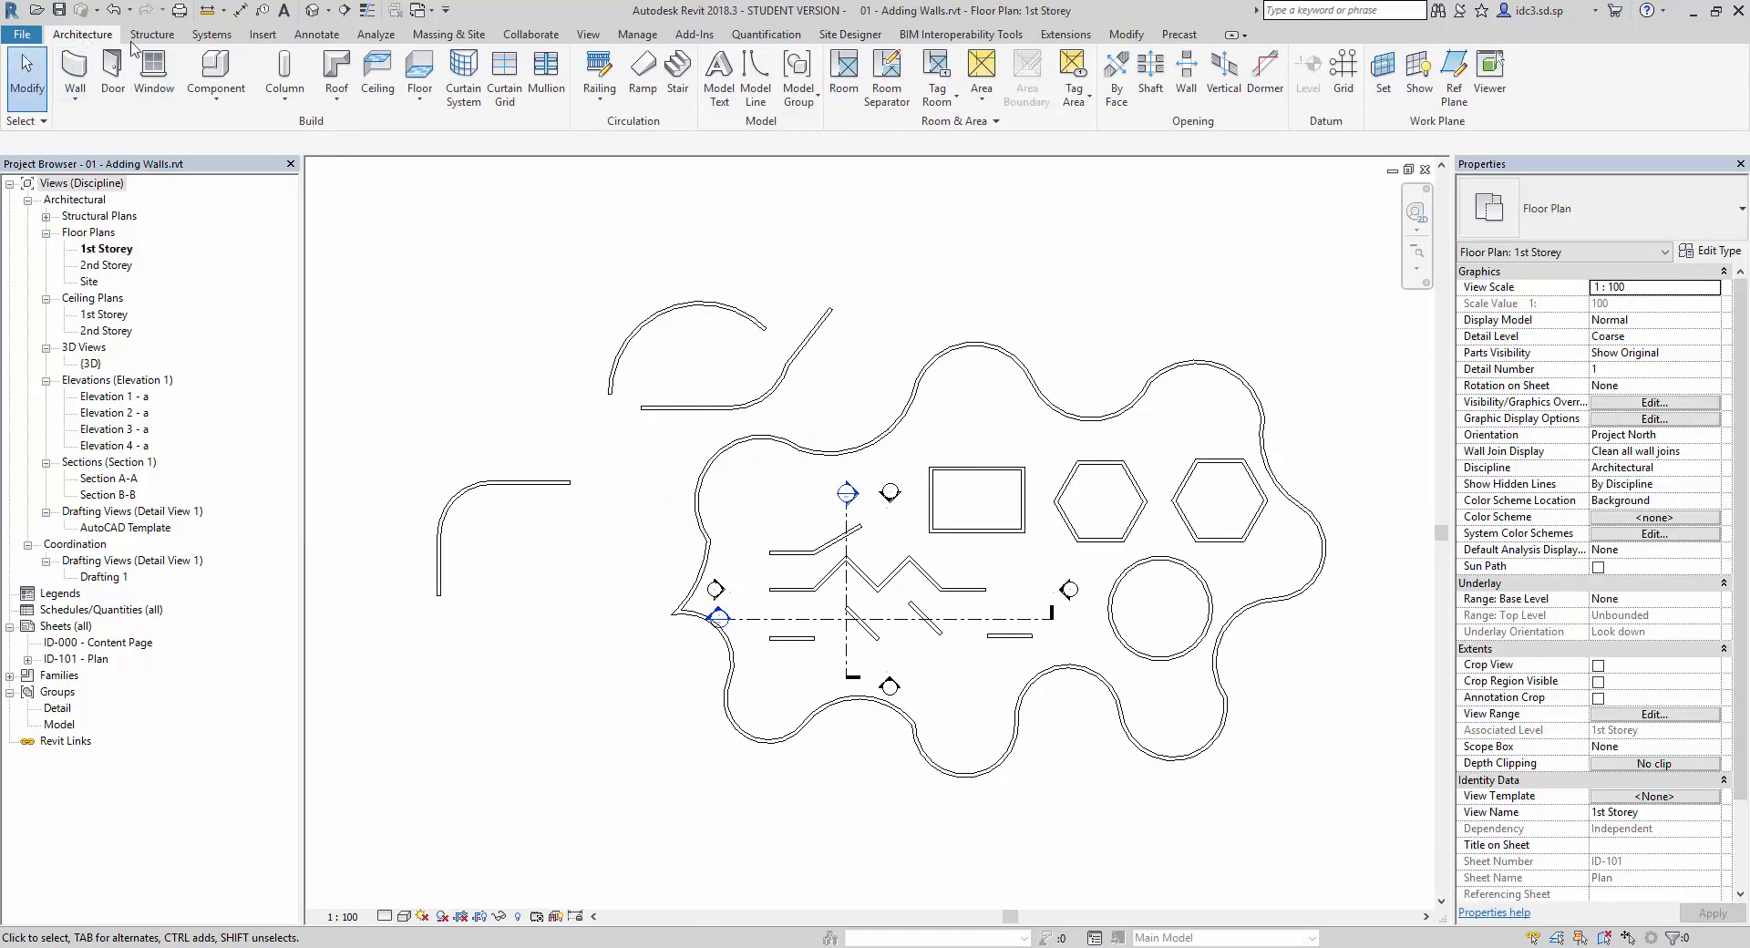
# Start a chain of model lines around the top and right side of the plan.
pyautogui.click(756, 91)
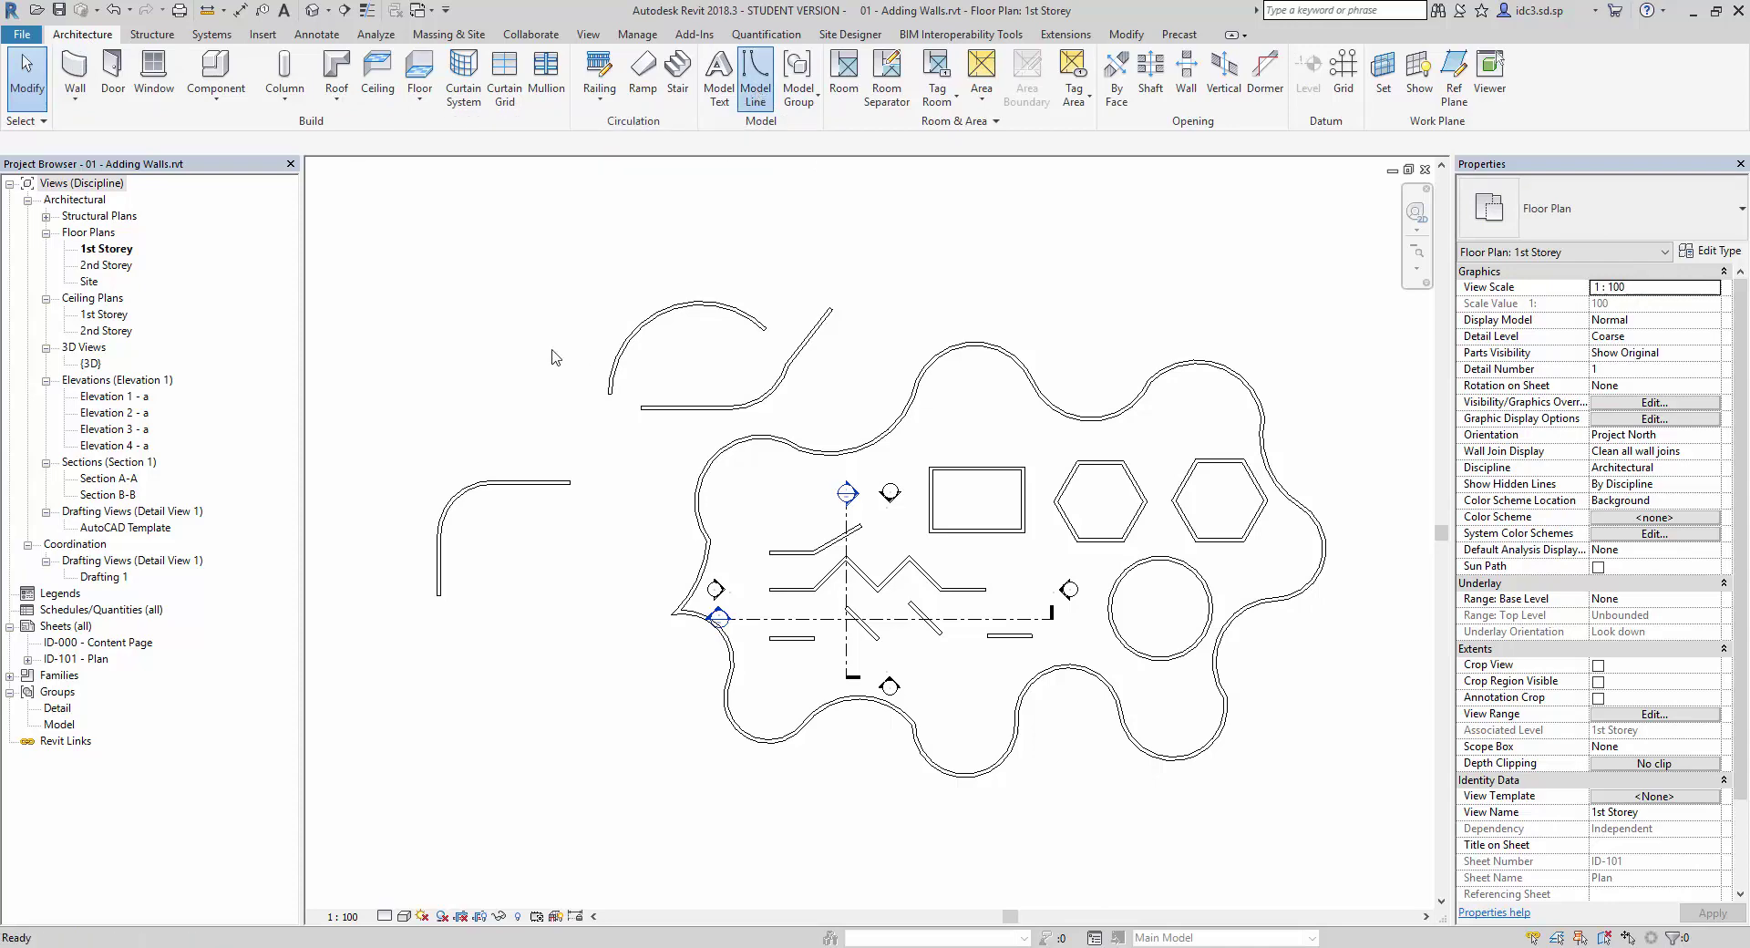
pyautogui.click(431, 337)
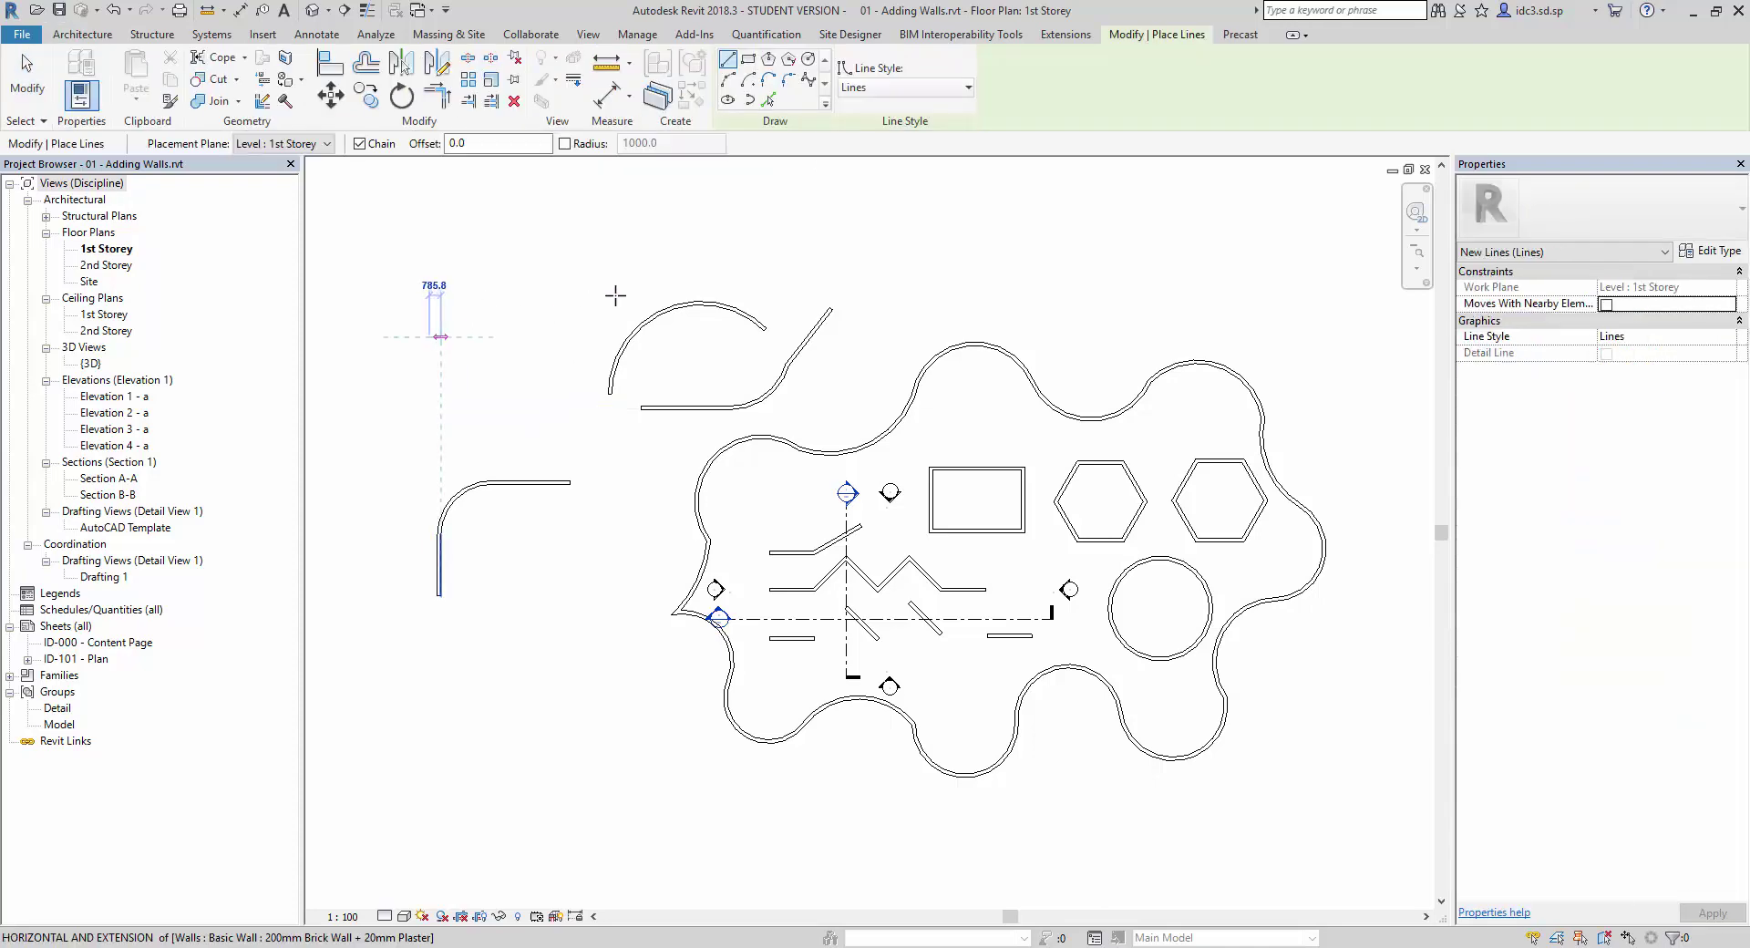
pyautogui.click(770, 226)
pyautogui.click(995, 287)
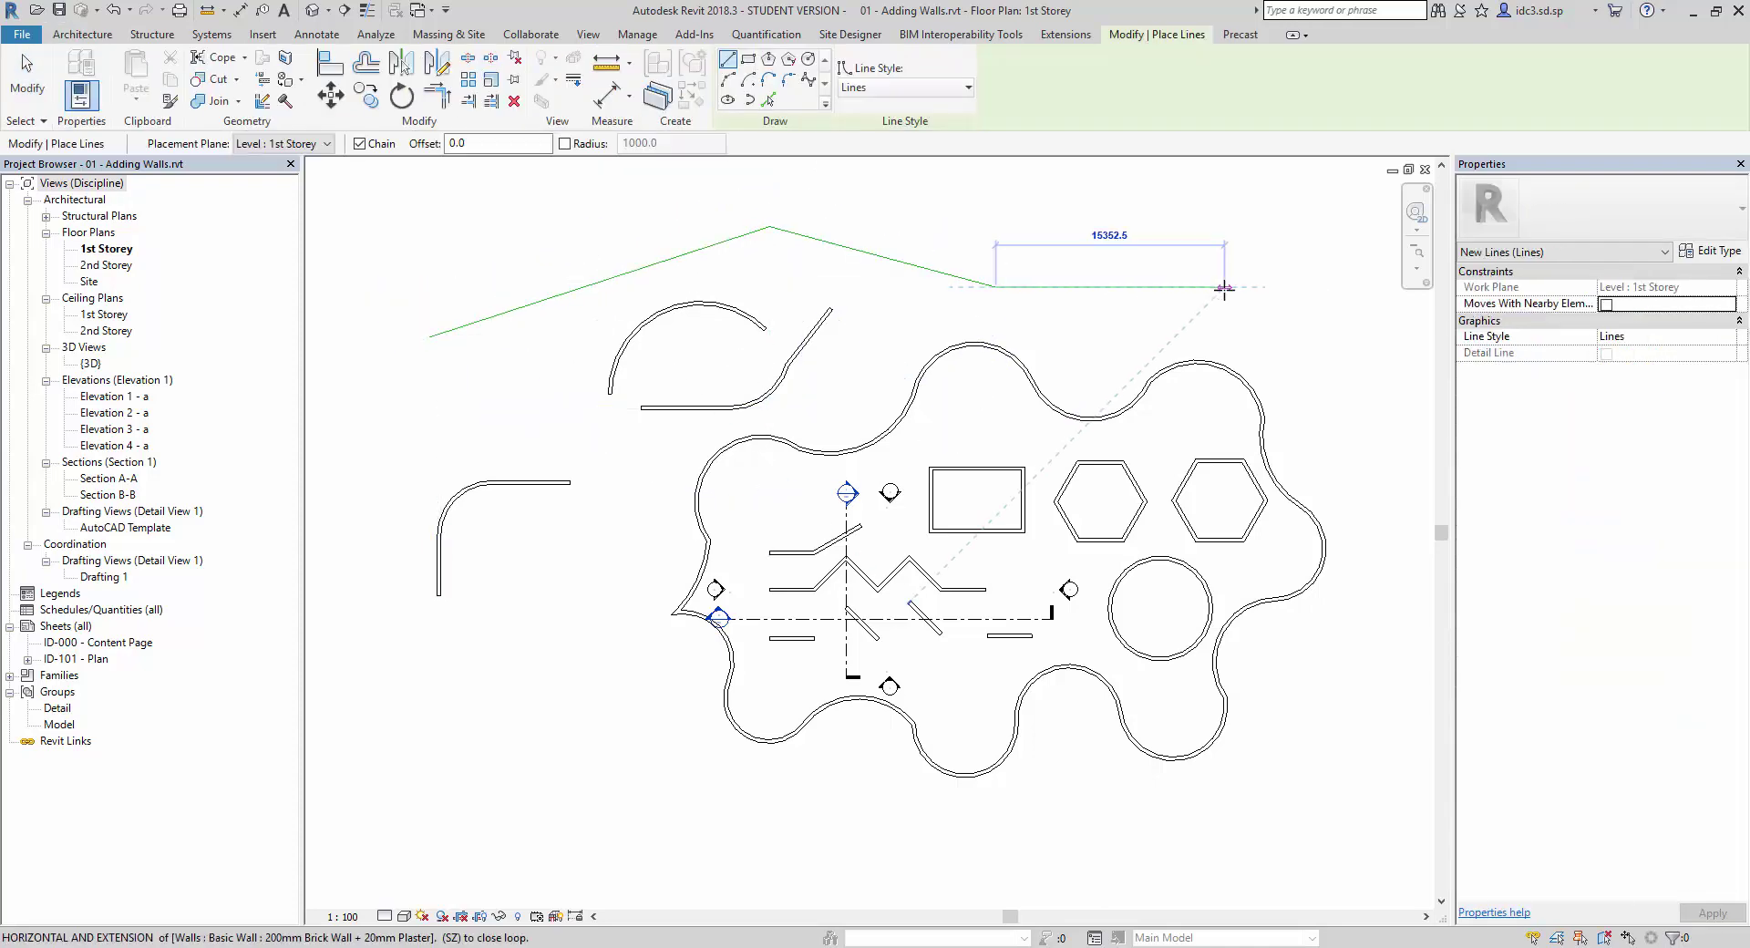
pyautogui.click(1224, 287)
pyautogui.click(1329, 389)
pyautogui.click(1367, 544)
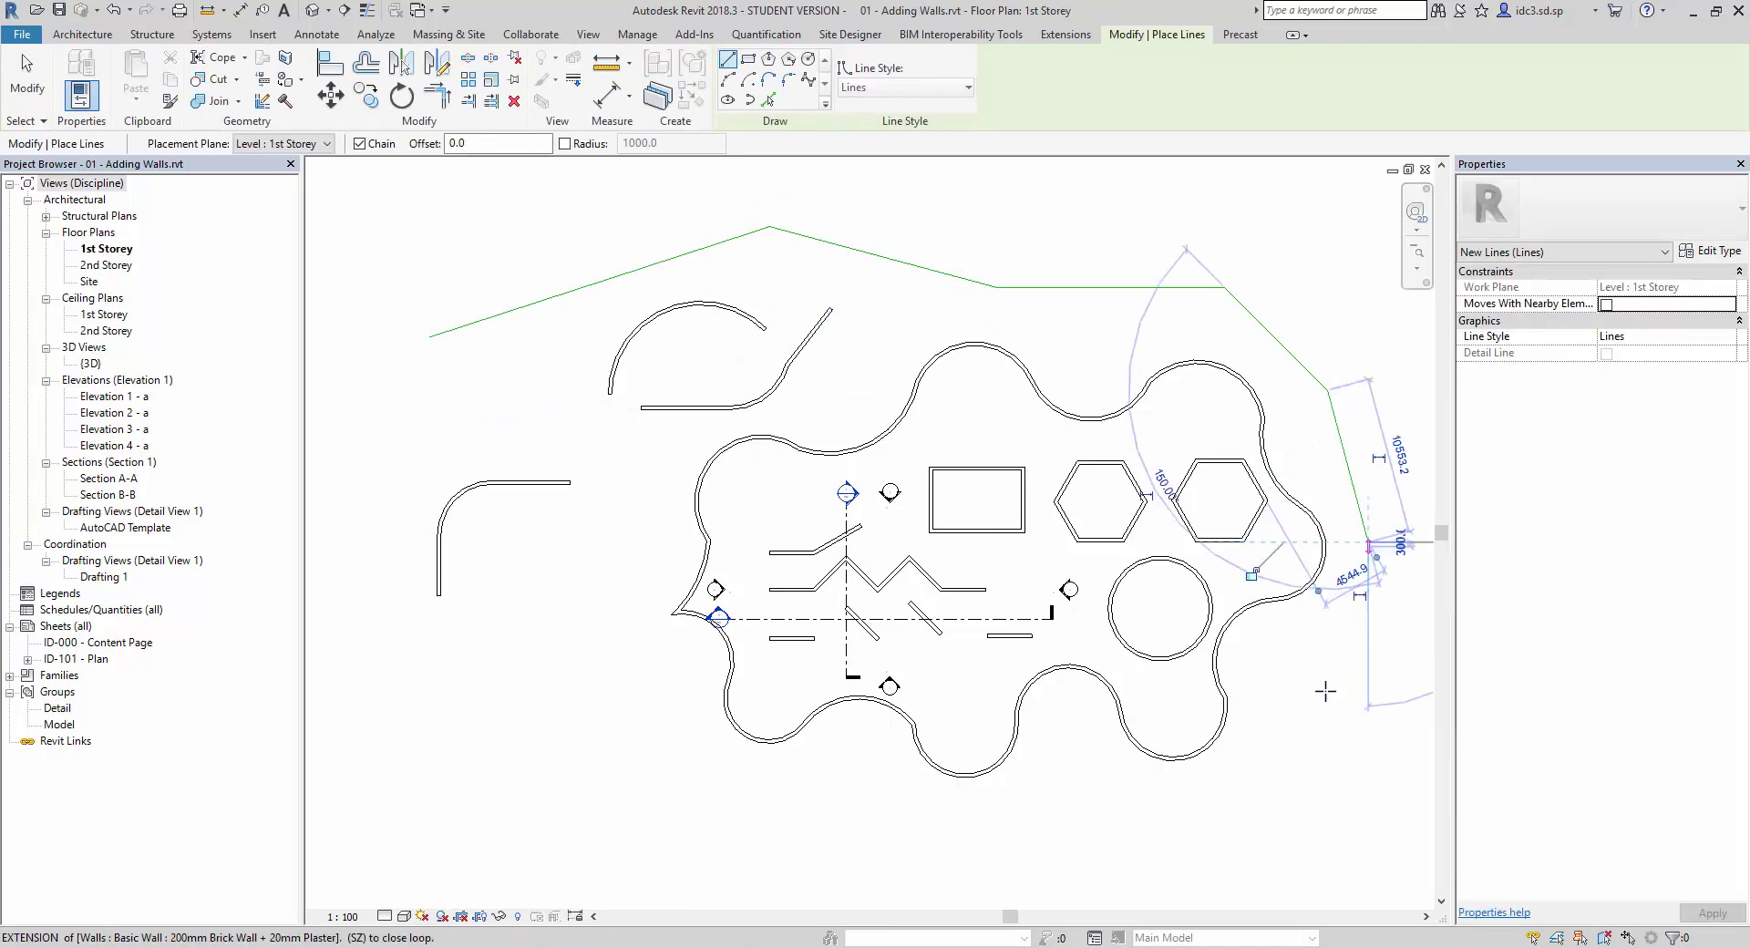
pyautogui.click(1302, 702)
# Continue the model lines along the bottom and left side, closing at the starting point.
pyautogui.click(1209, 817)
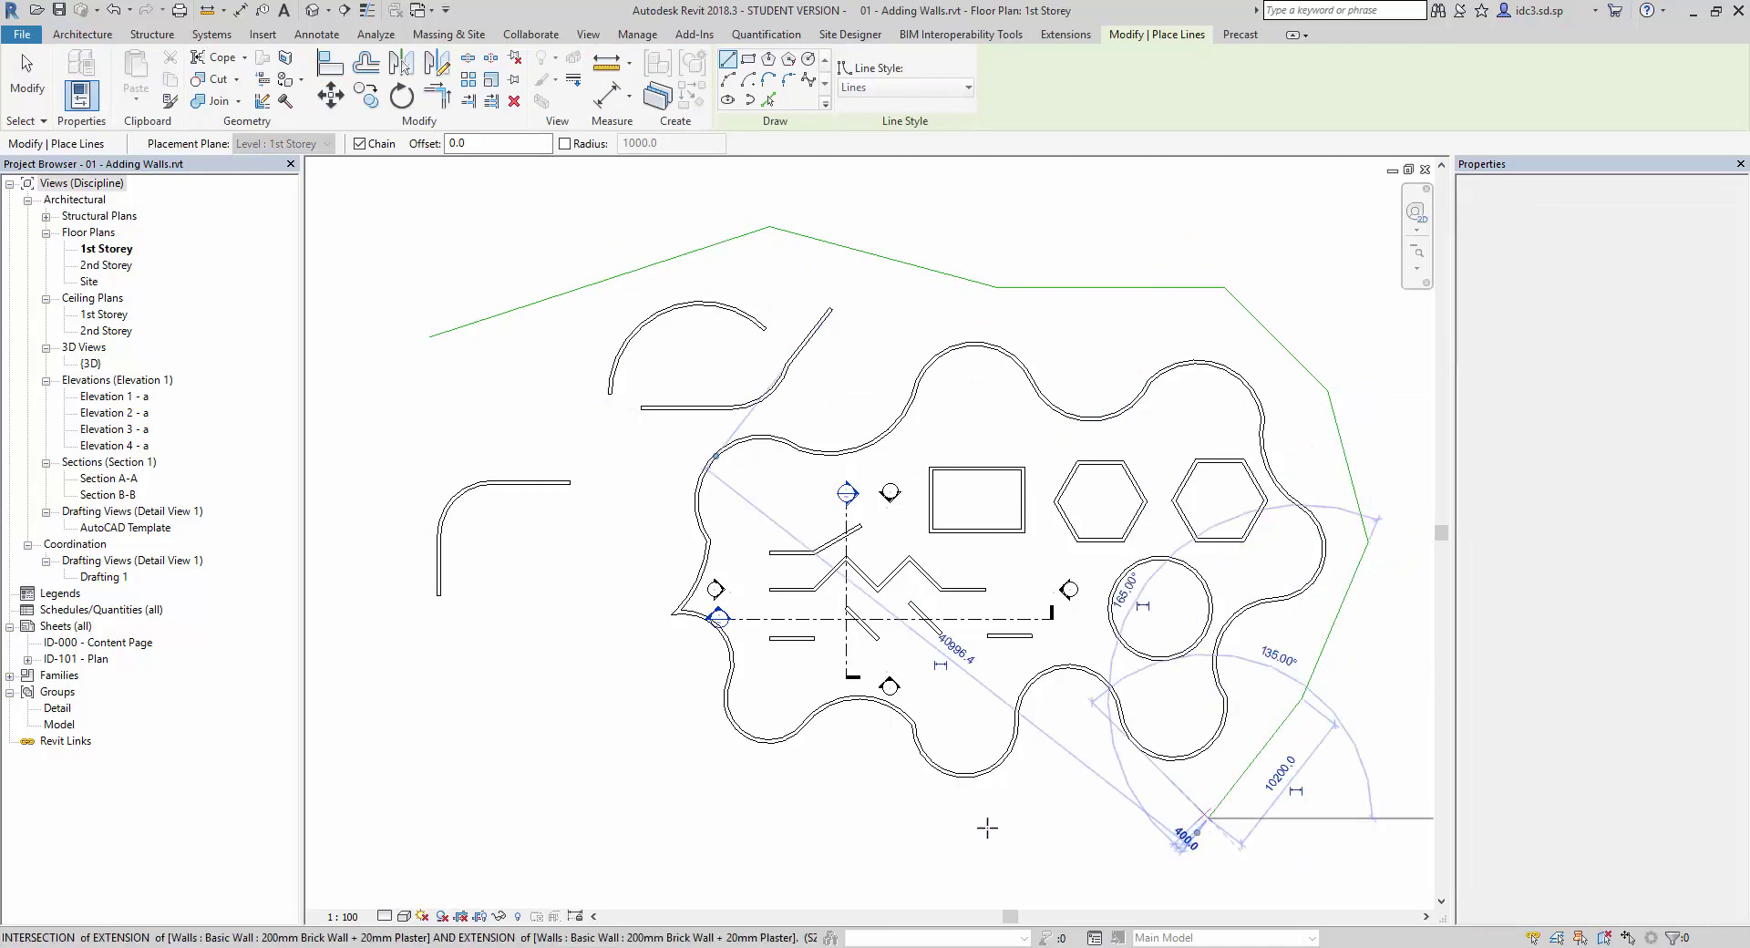
pyautogui.click(987, 826)
pyautogui.click(844, 777)
pyautogui.click(686, 809)
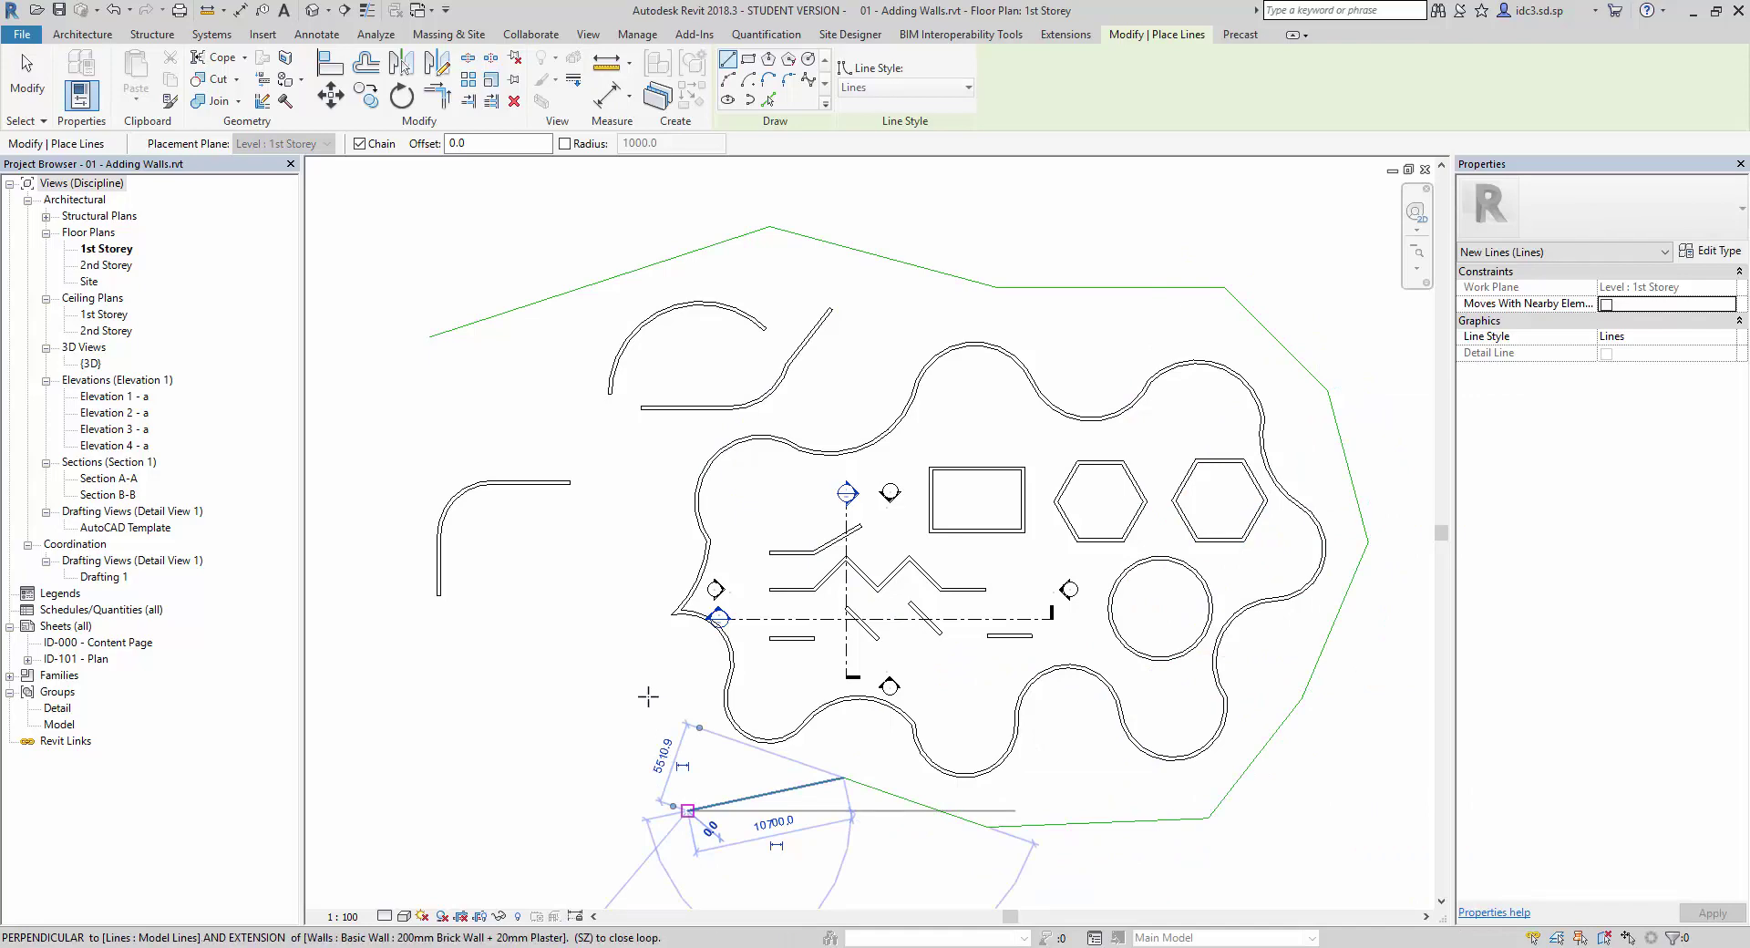
pyautogui.click(653, 699)
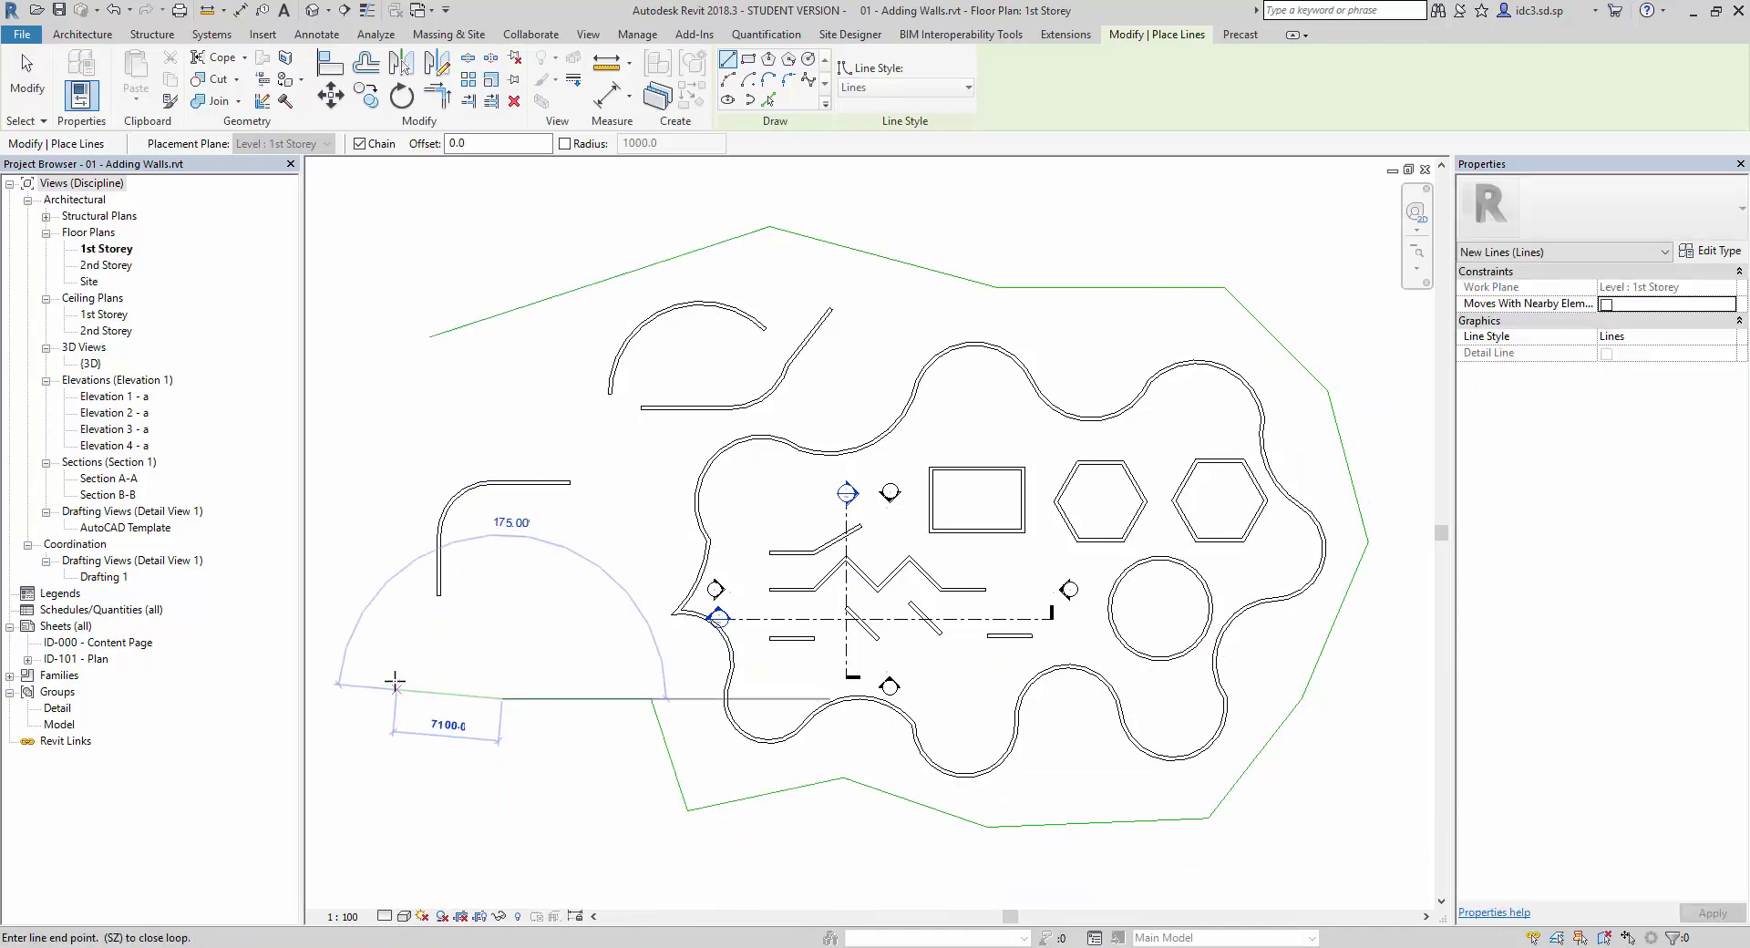
pyautogui.click(398, 690)
pyautogui.click(408, 541)
pyautogui.click(365, 437)
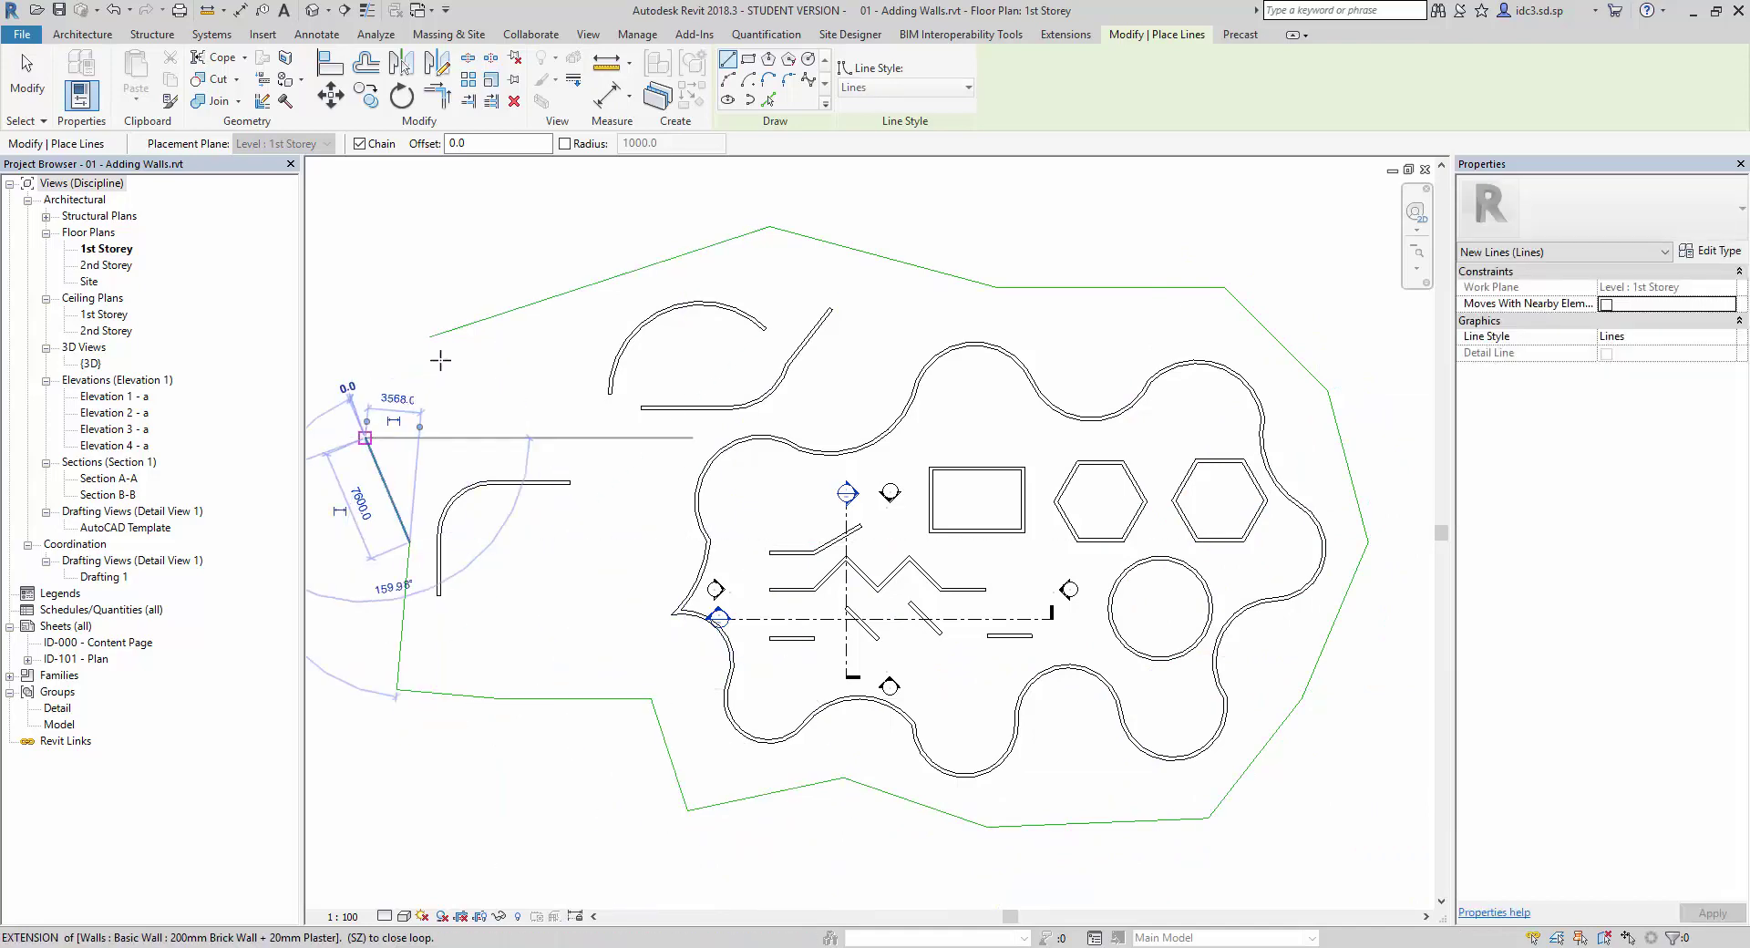
pyautogui.click(431, 336)
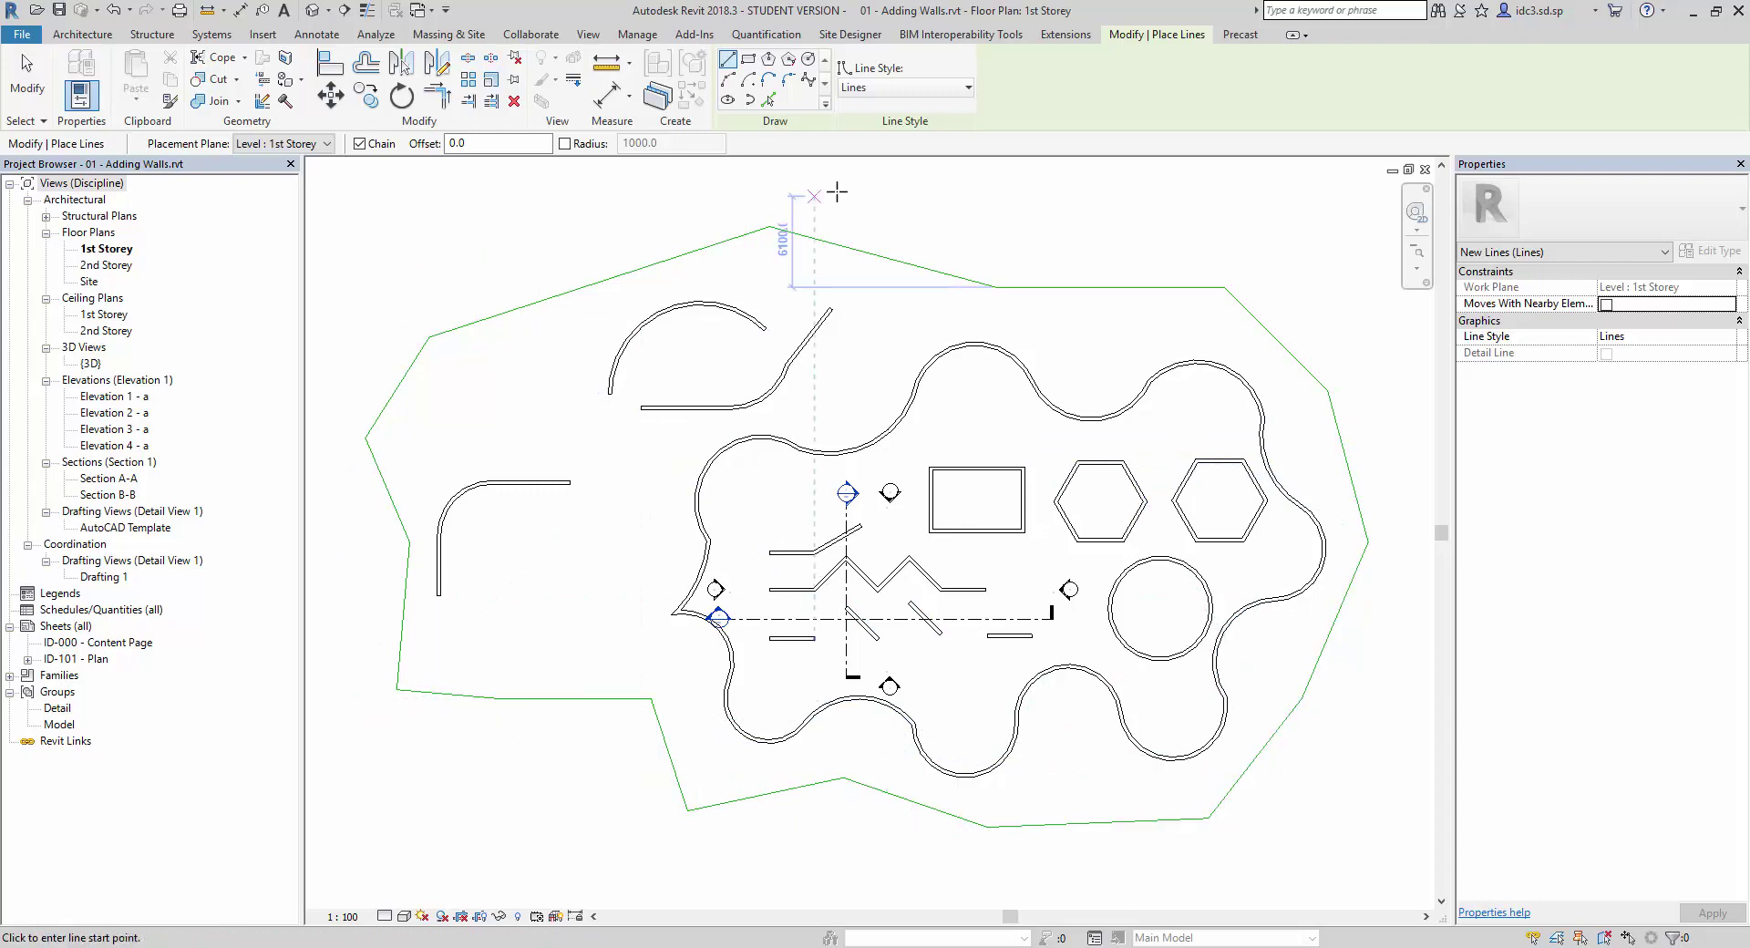
# Start an architectural 200mm Brick Wall + 20mm Plaster wall in Pick Lines mode.
pyautogui.click(78, 37)
pyautogui.click(75, 96)
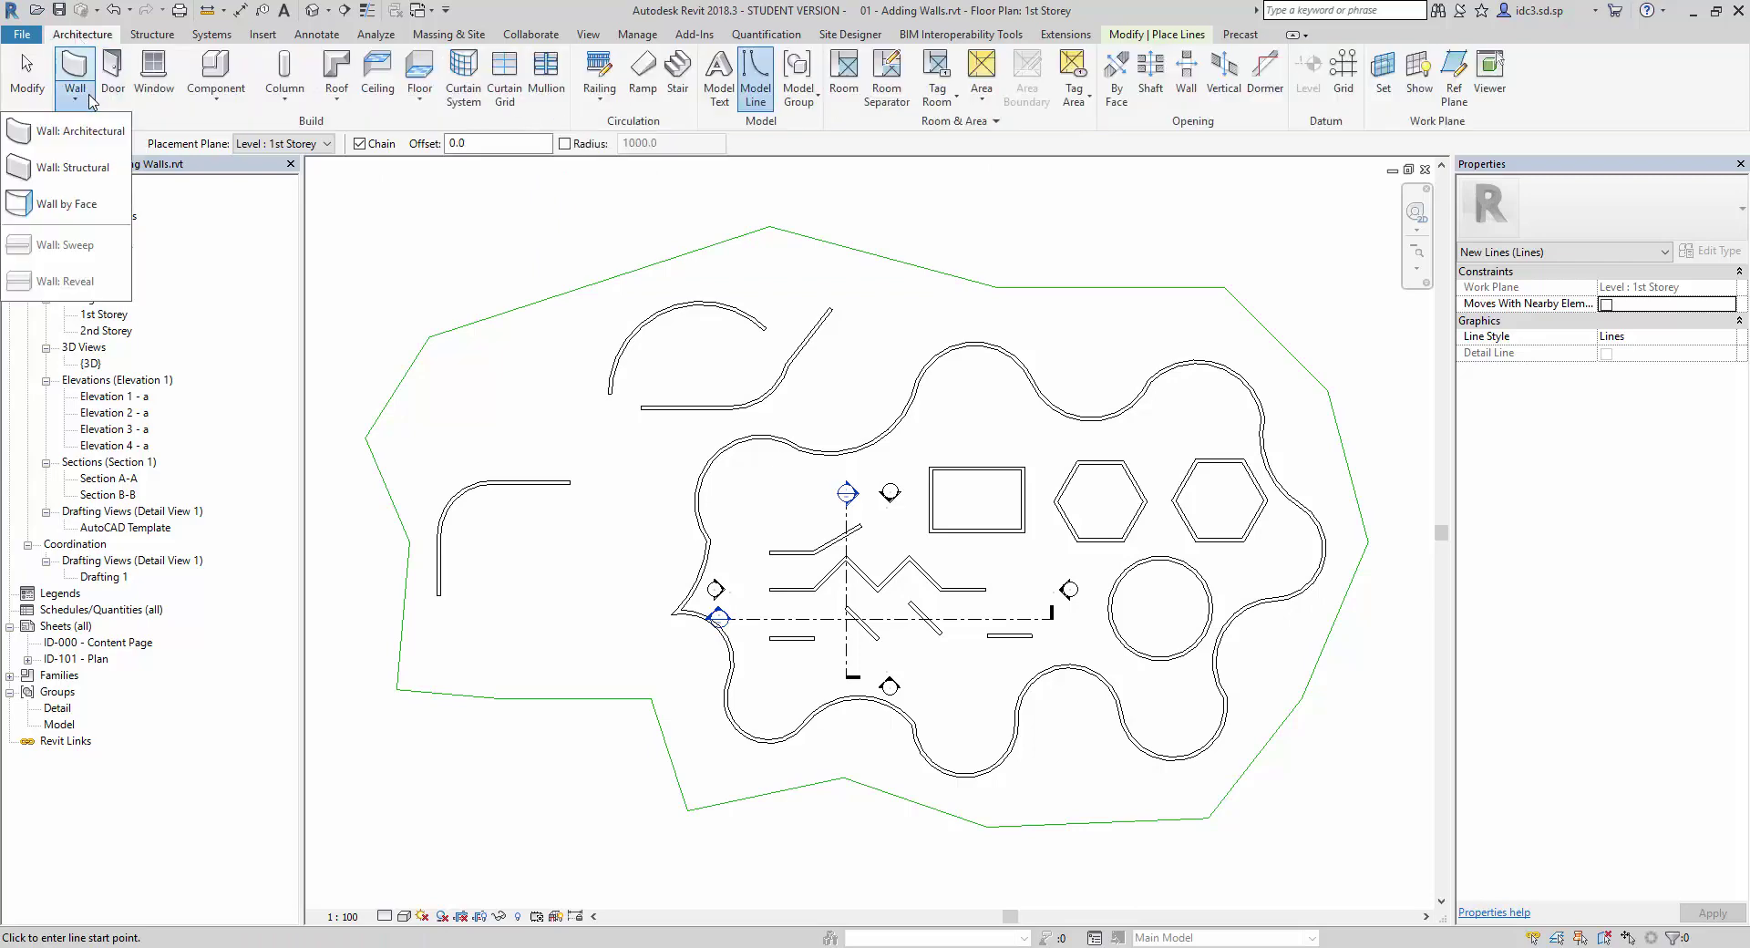
pyautogui.click(97, 147)
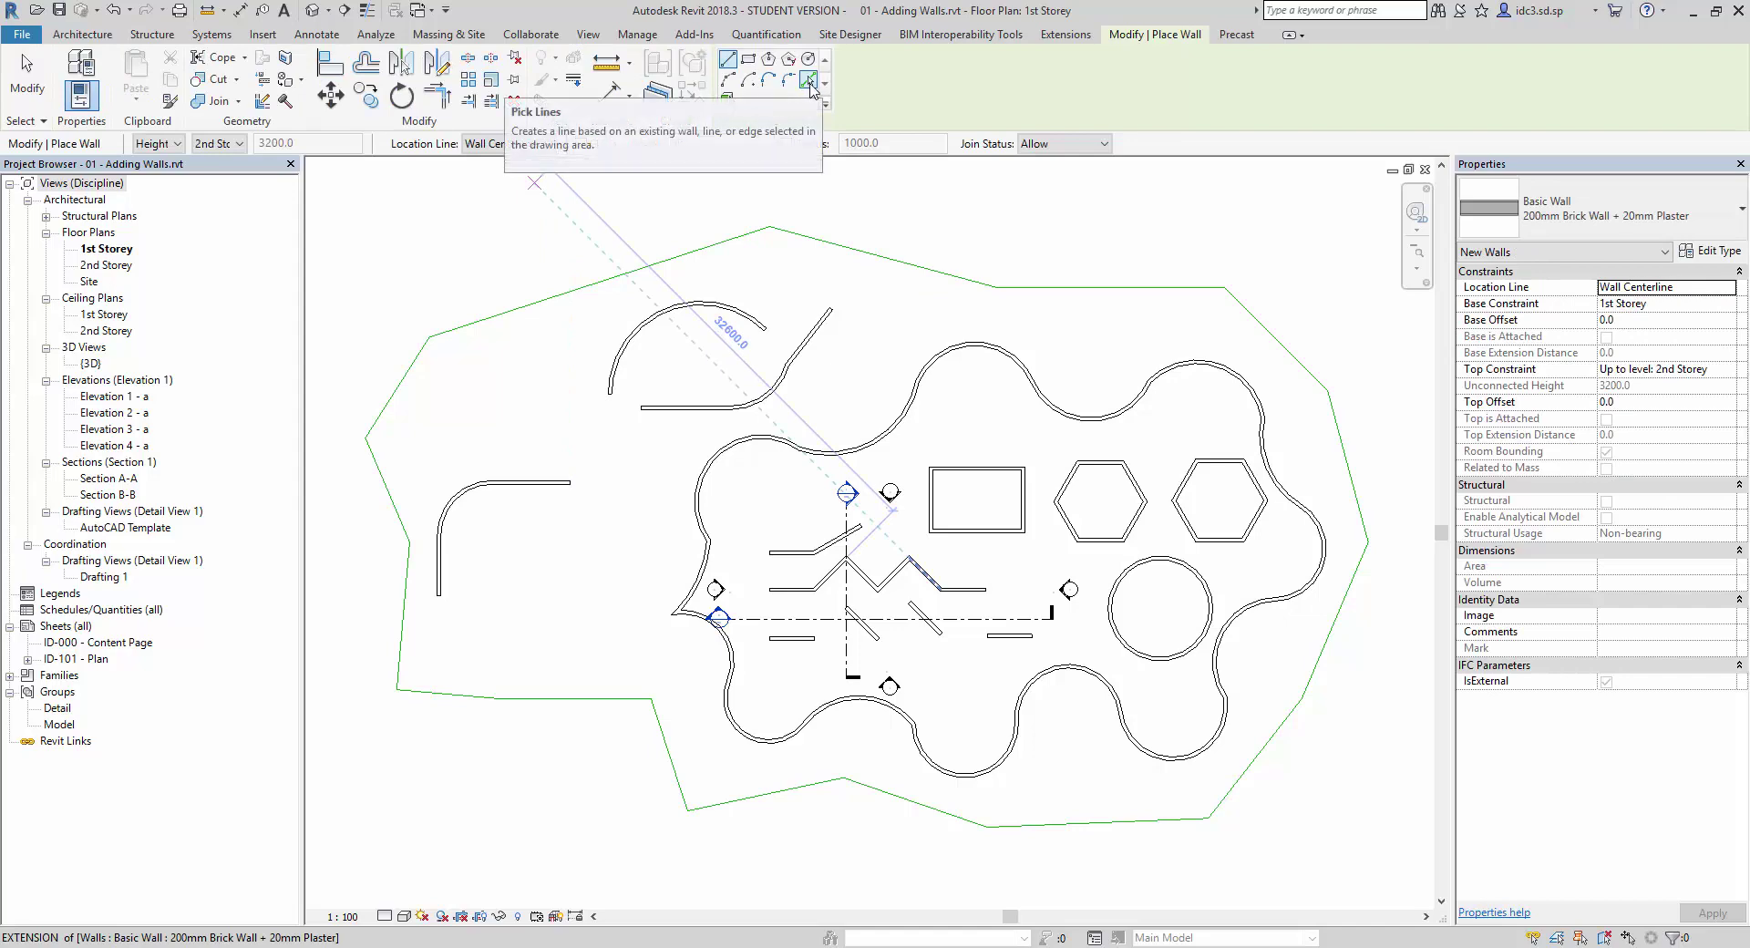
pyautogui.click(808, 82)
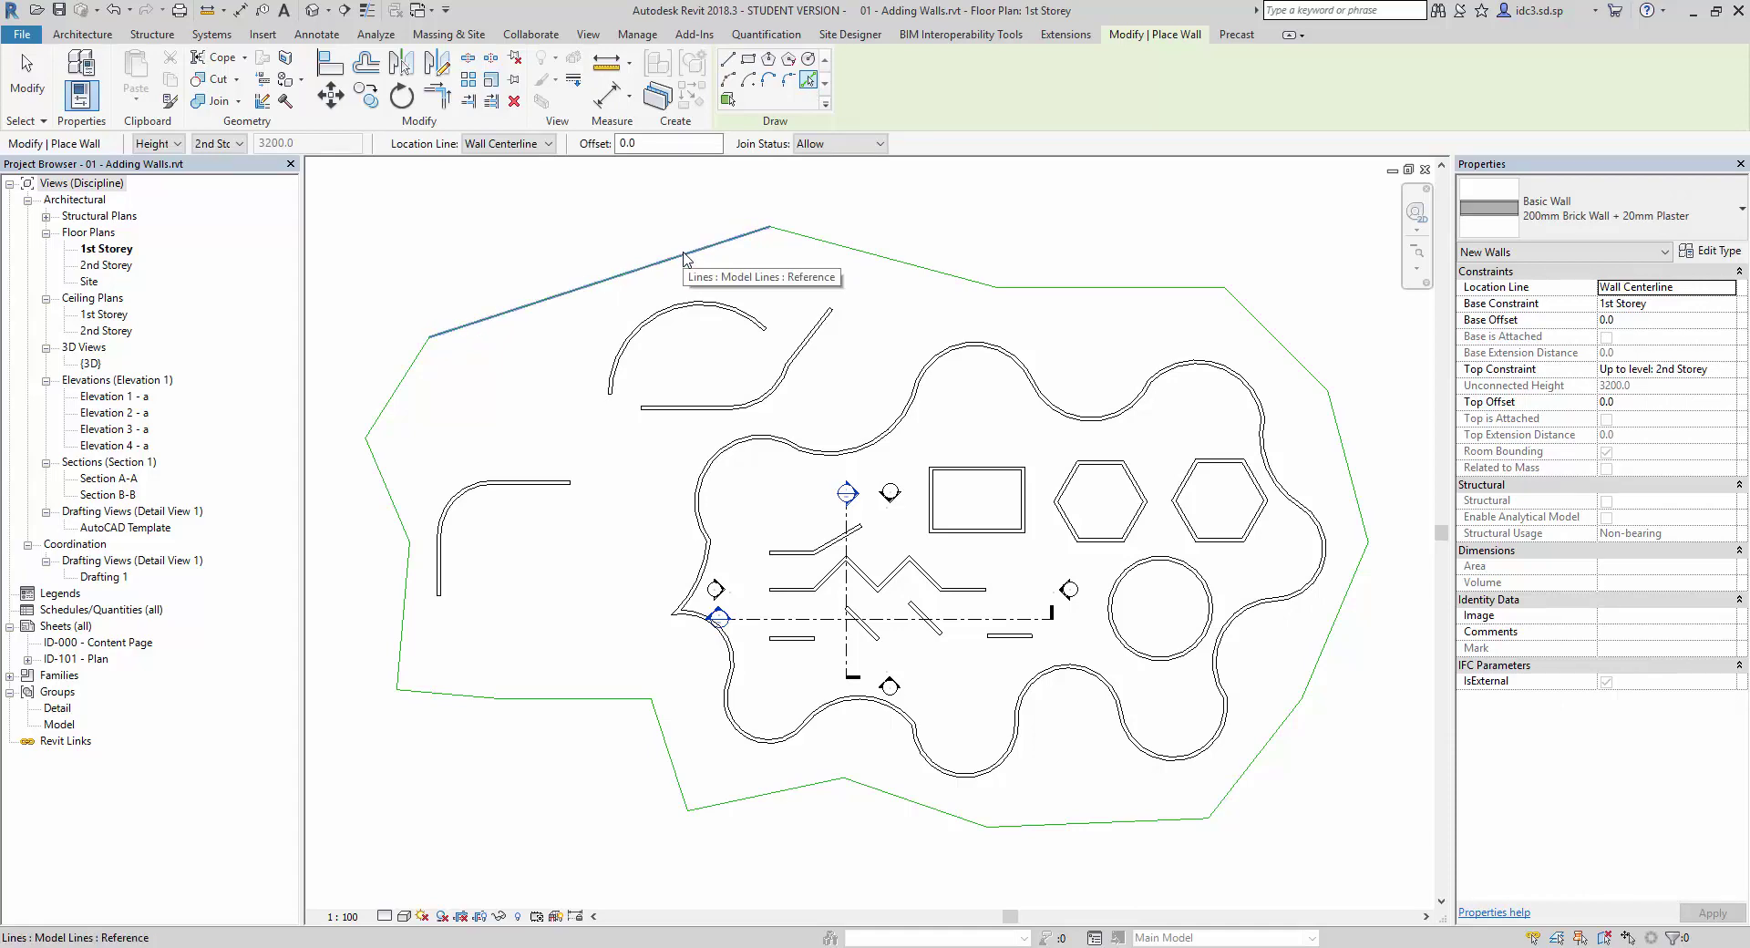
# Build a trial wall on the top boundary model line.
pyautogui.click(686, 253)
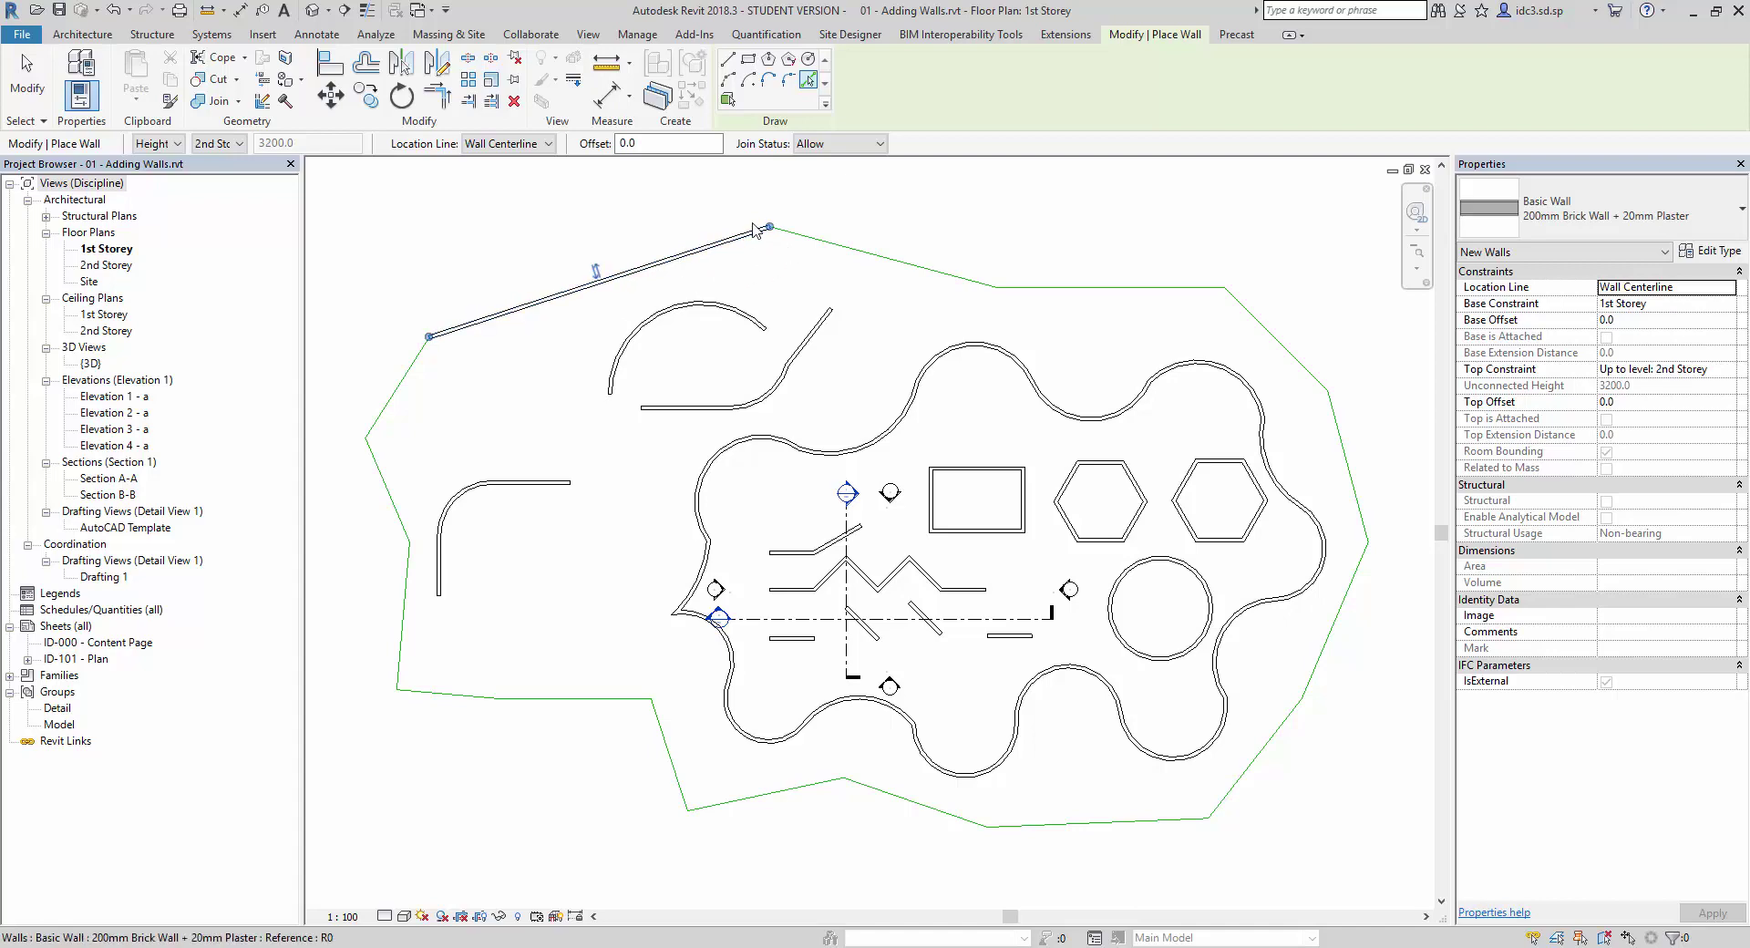
pyautogui.scroll(3, 762, 224)
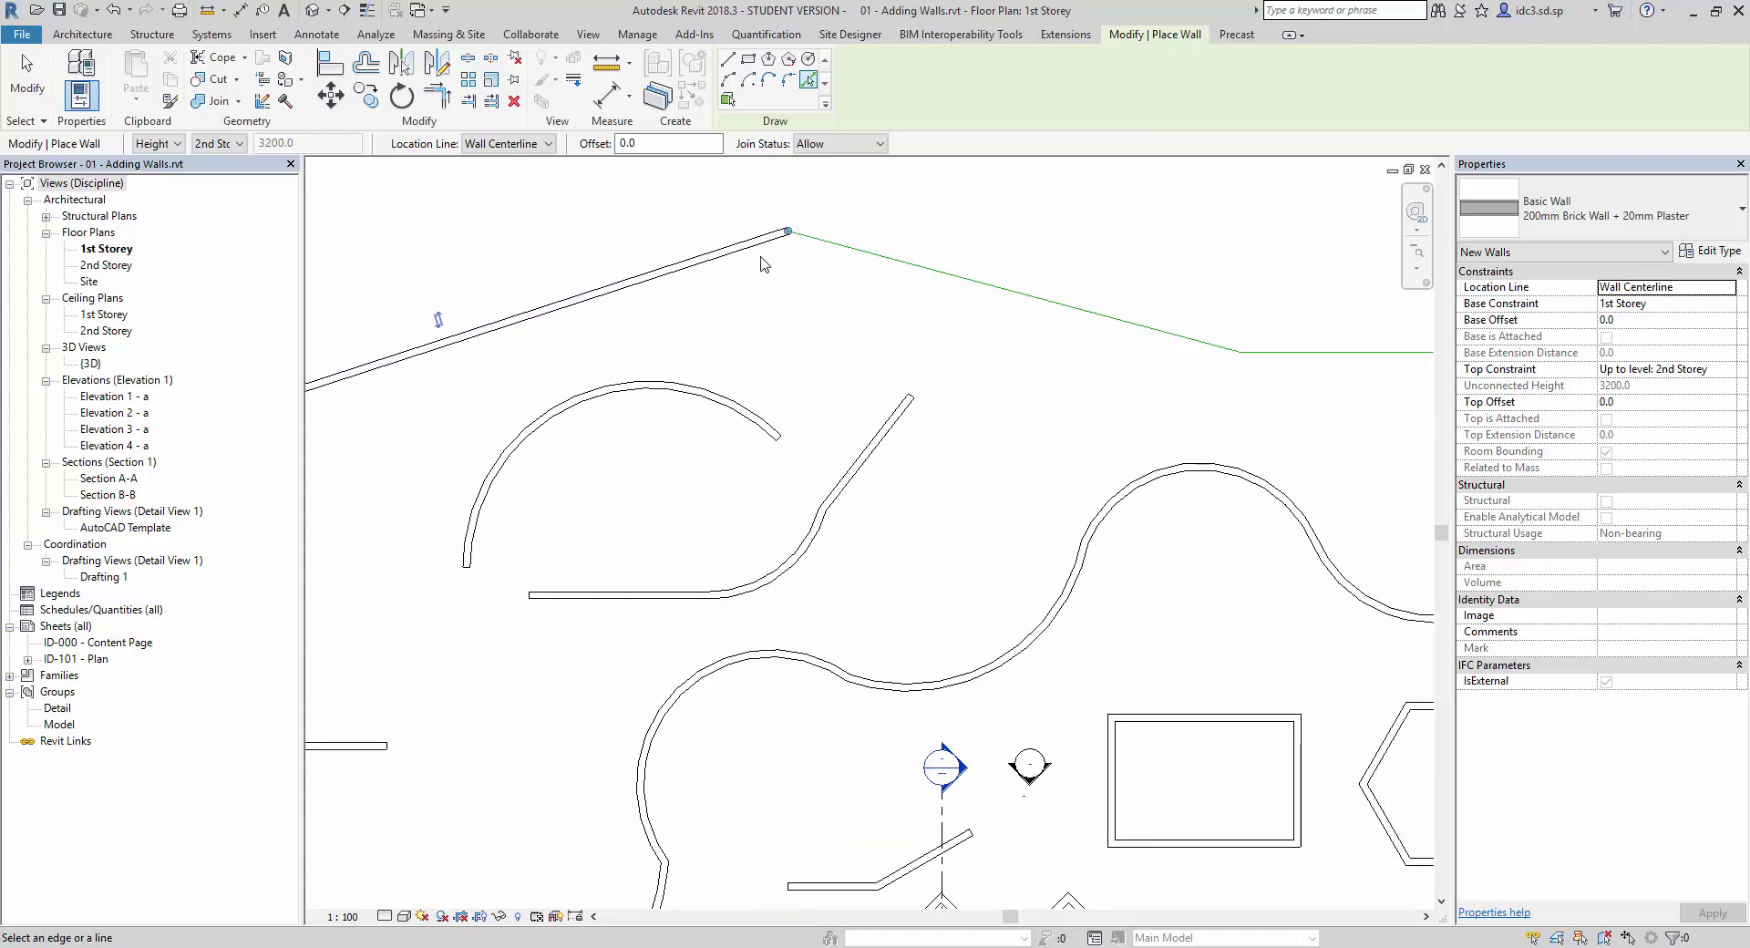
pyautogui.scroll(-2, 743, 274)
pyautogui.moveTo(660, 341); pyautogui.dragTo(829, 327, button='middle')
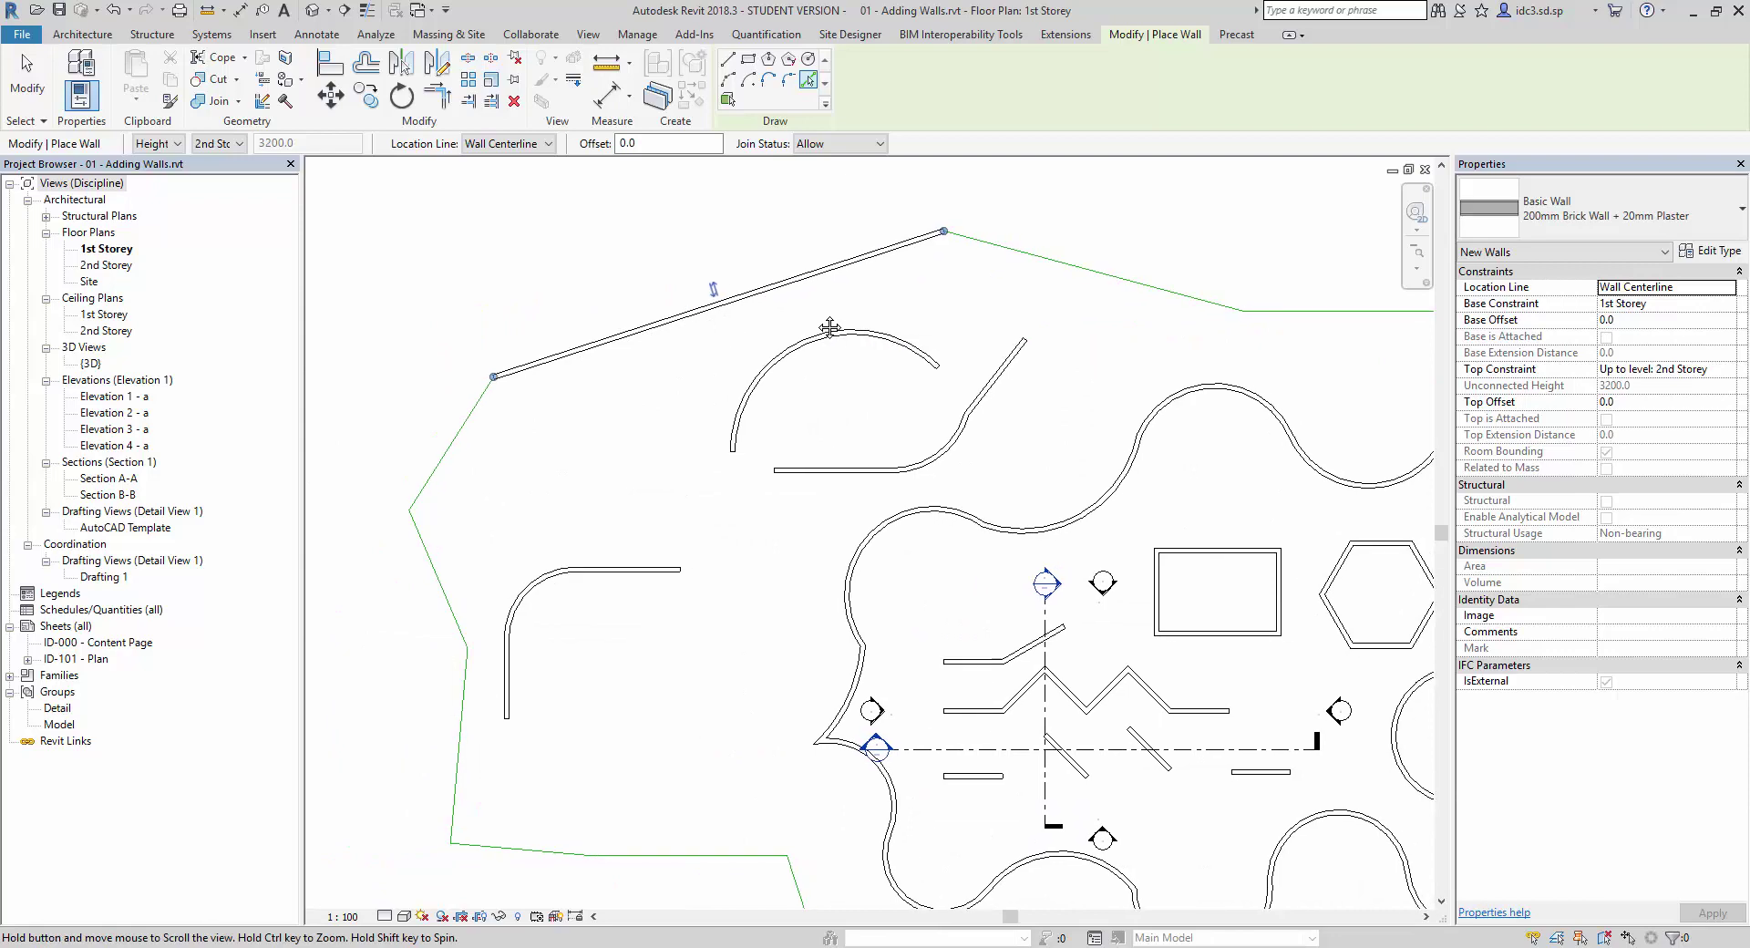
# Undo the trial wall and zoom to fit the whole plan (ZF).
pyautogui.press('z')
pyautogui.press('f')
pyautogui.hotkey('ctrl', 'z')
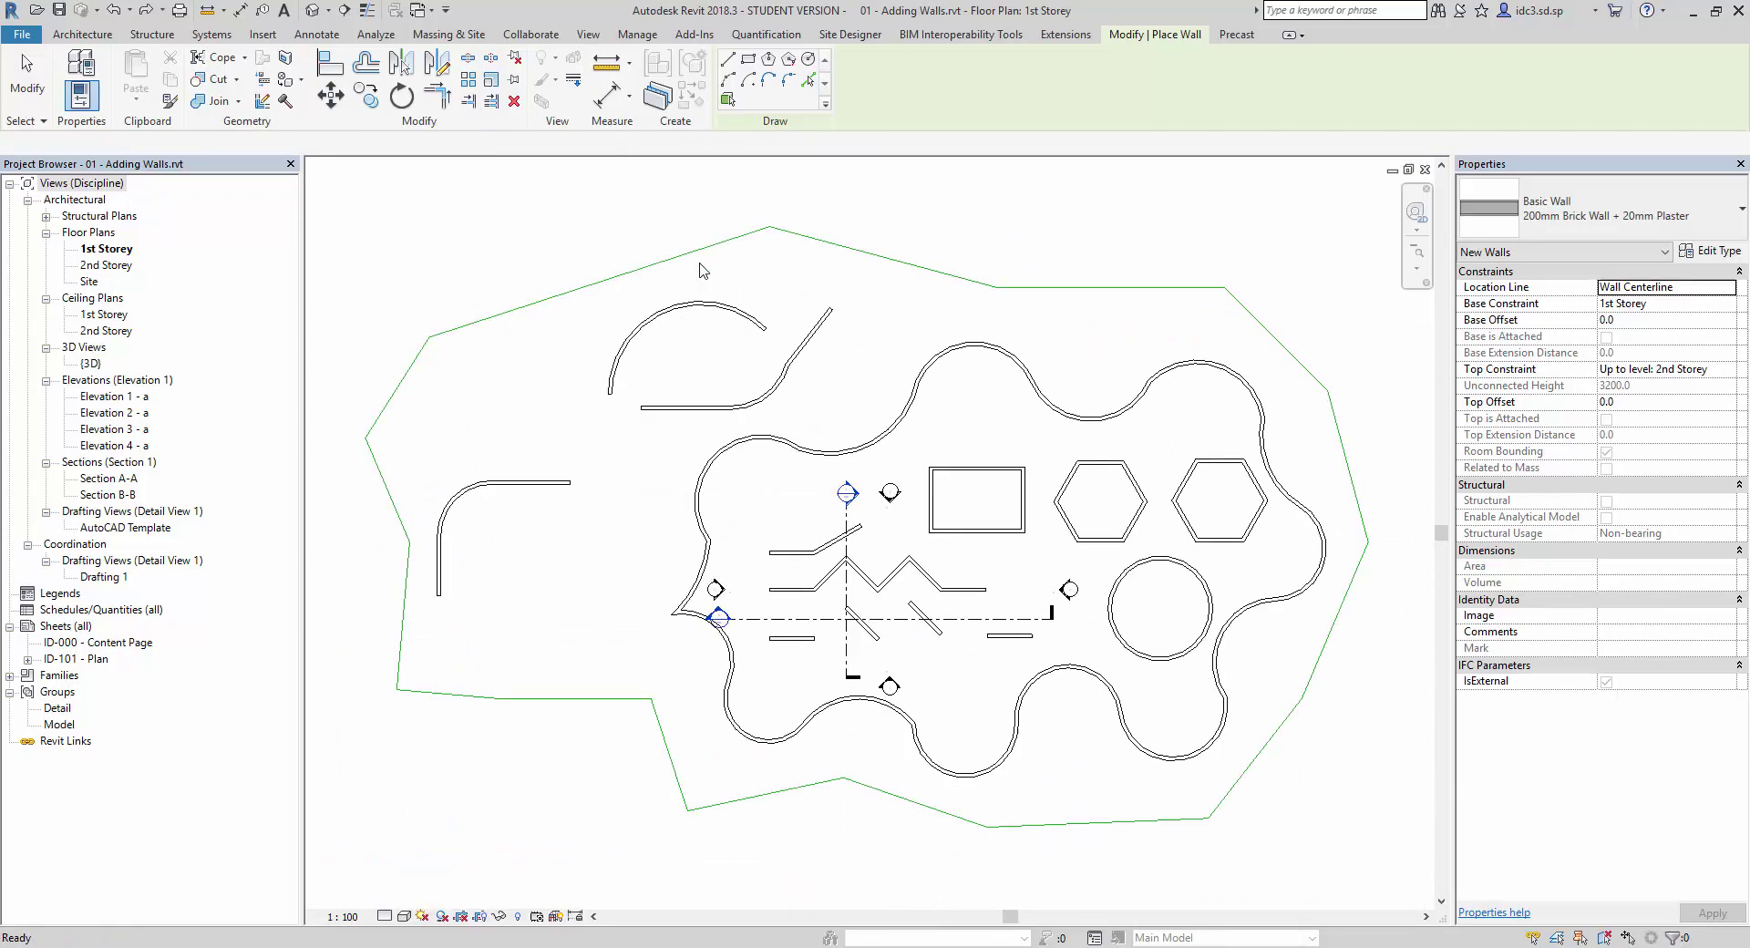
# Pick the entire green boundary chain with Pick Lines and Tab to wall the full outline.
pyautogui.press('p')
pyautogui.press('l')
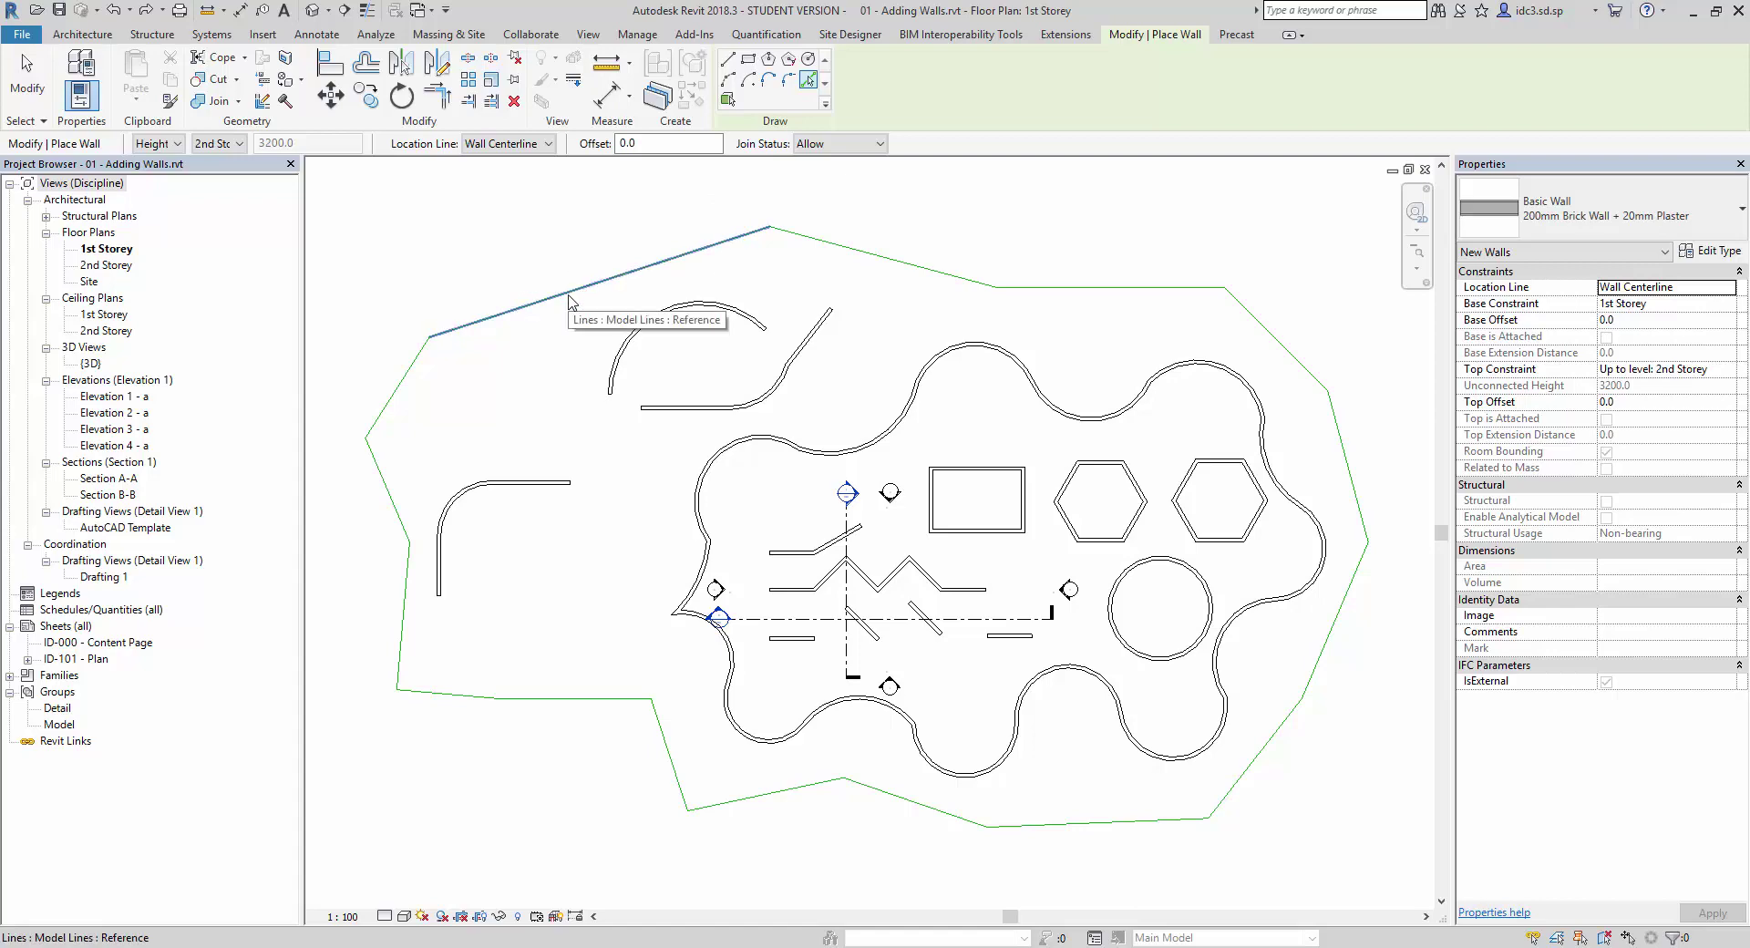
pyautogui.press('Tab')
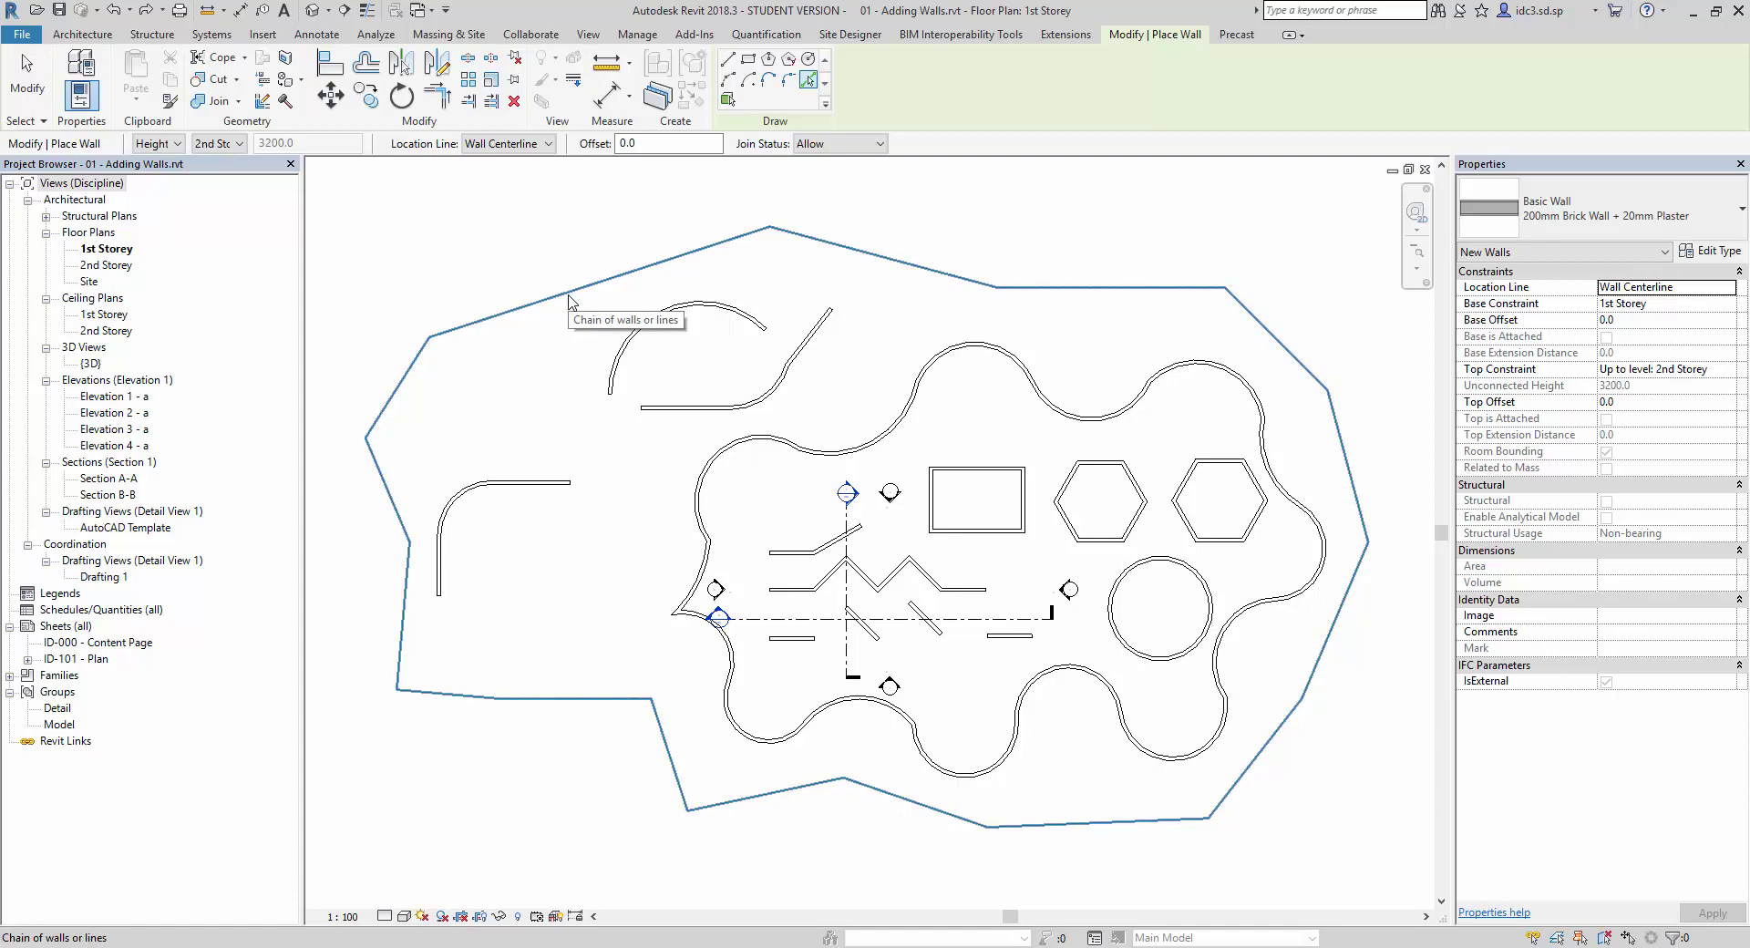
pyautogui.click(568, 301)
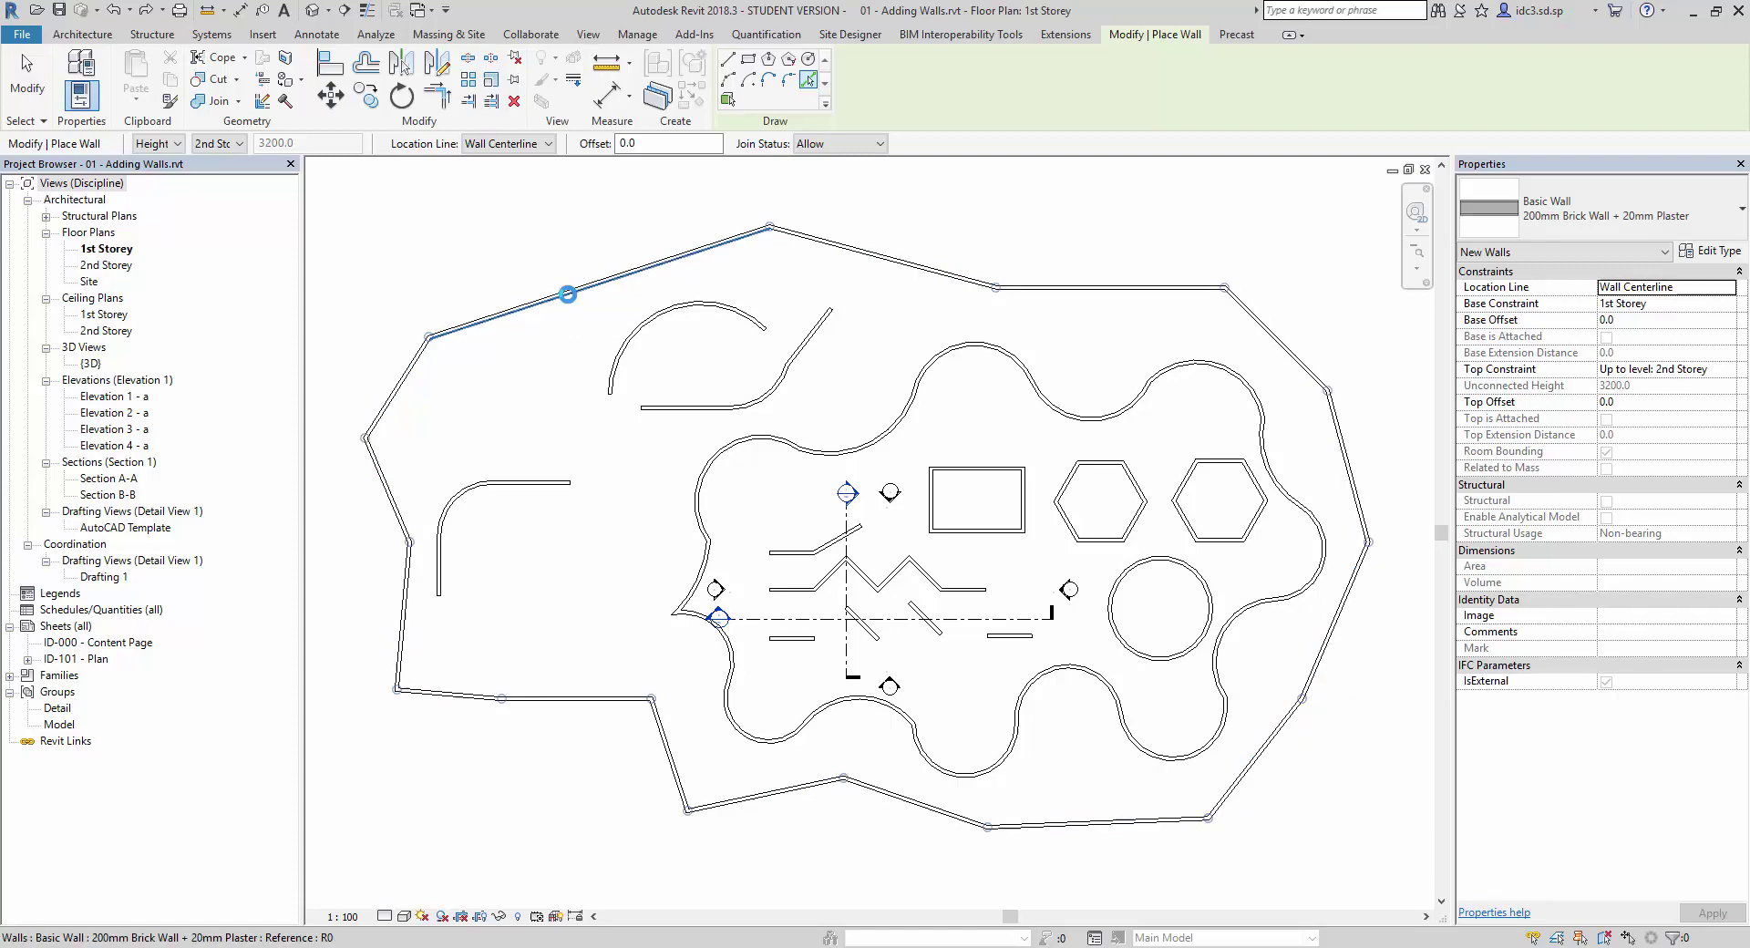